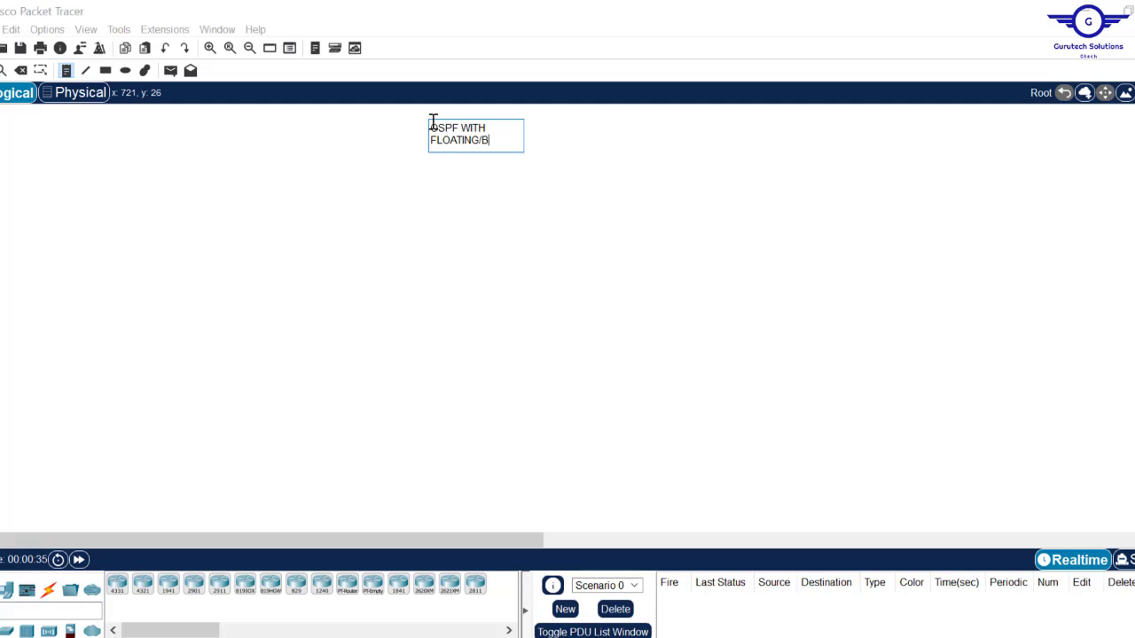
Complete the title note as "OSPF WITH FLOATING/BACKUP STATIC ROUTING" above the empty workspace.
type("P STATIC")
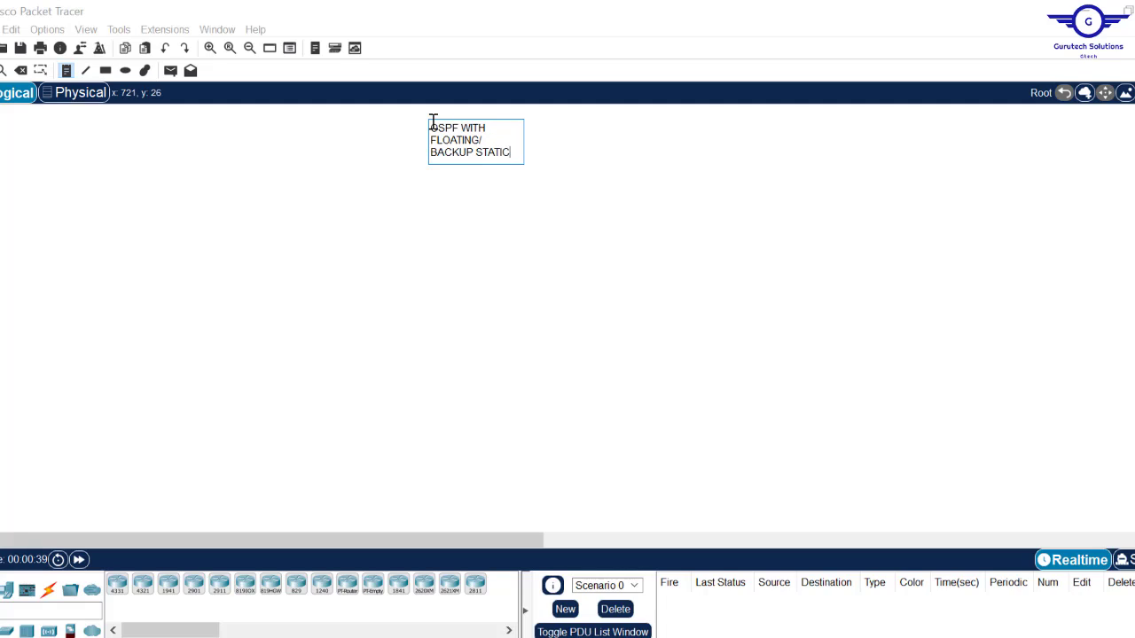
type(" ROUTING")
key("Caps_Lock")
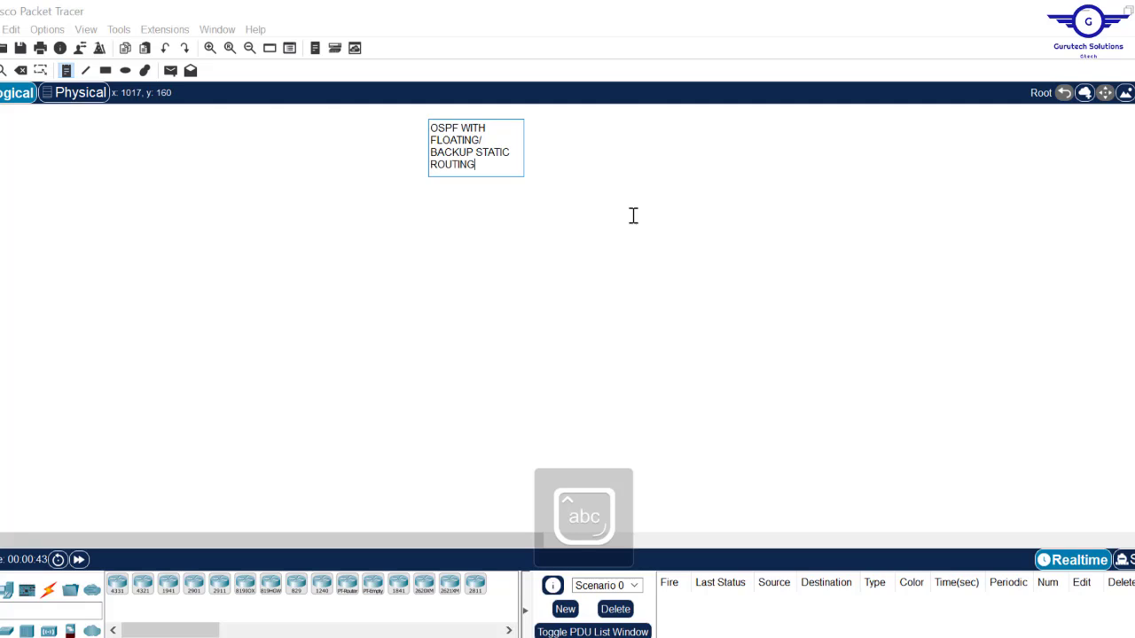
left_click(581, 229)
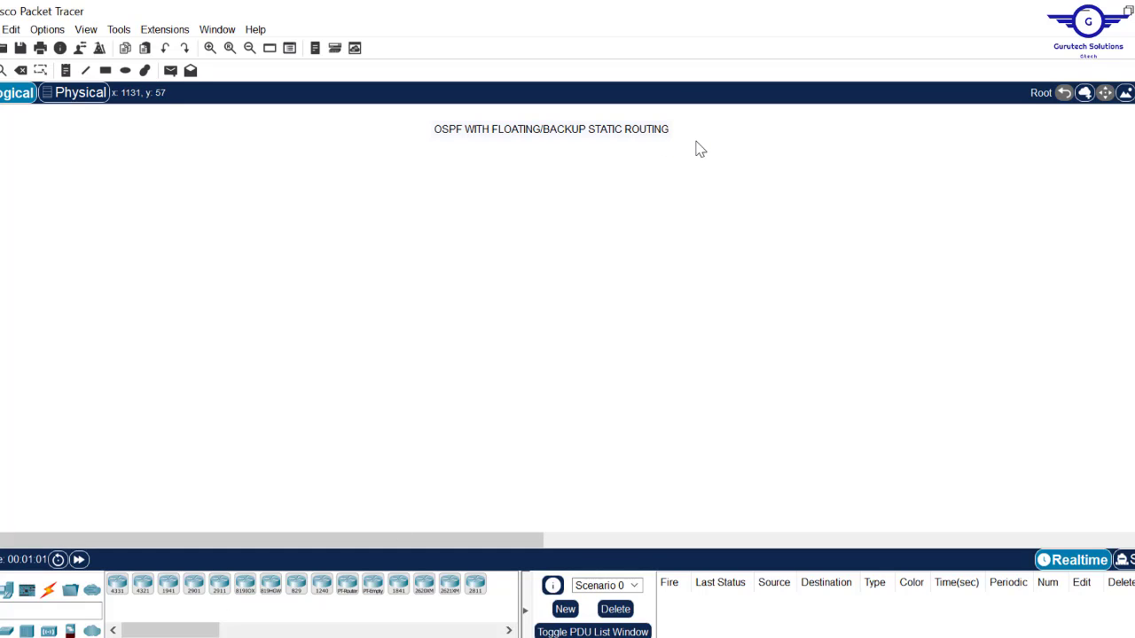
Place two 2911 routers side by side in the middle of the workspace below the title.
left_click(219, 592)
left_click(401, 278)
left_click(218, 587, "ctrl")
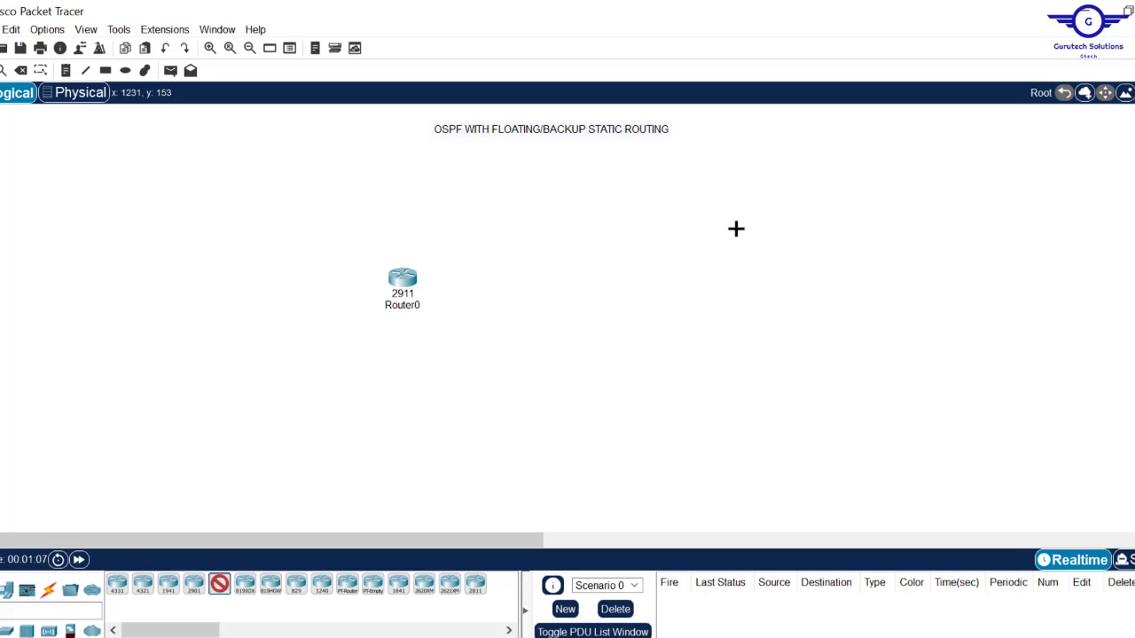
left_click(653, 271)
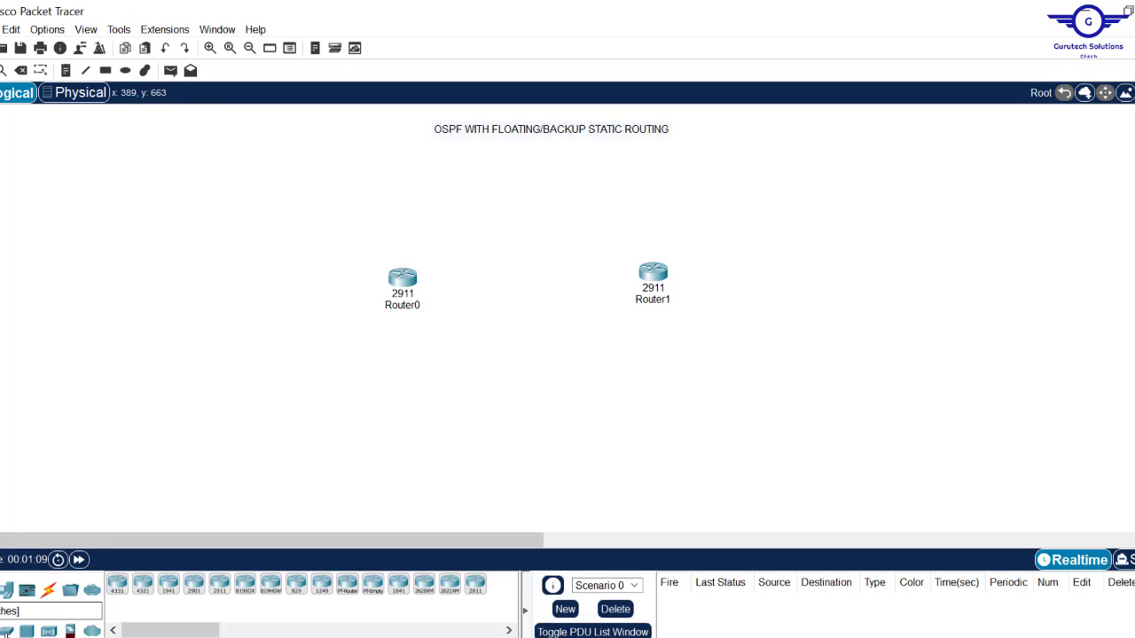
Place two 2960 switches, one on the outer side of each router.
left_click(26, 630)
left_click(117, 585)
left_click(126, 282)
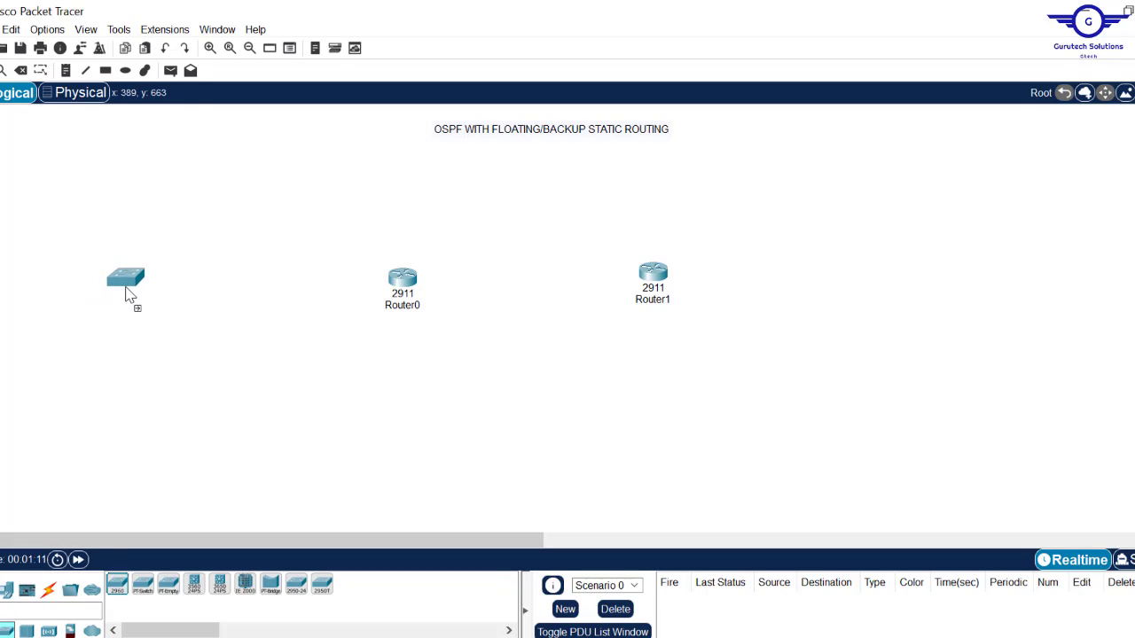
left_click(129, 288)
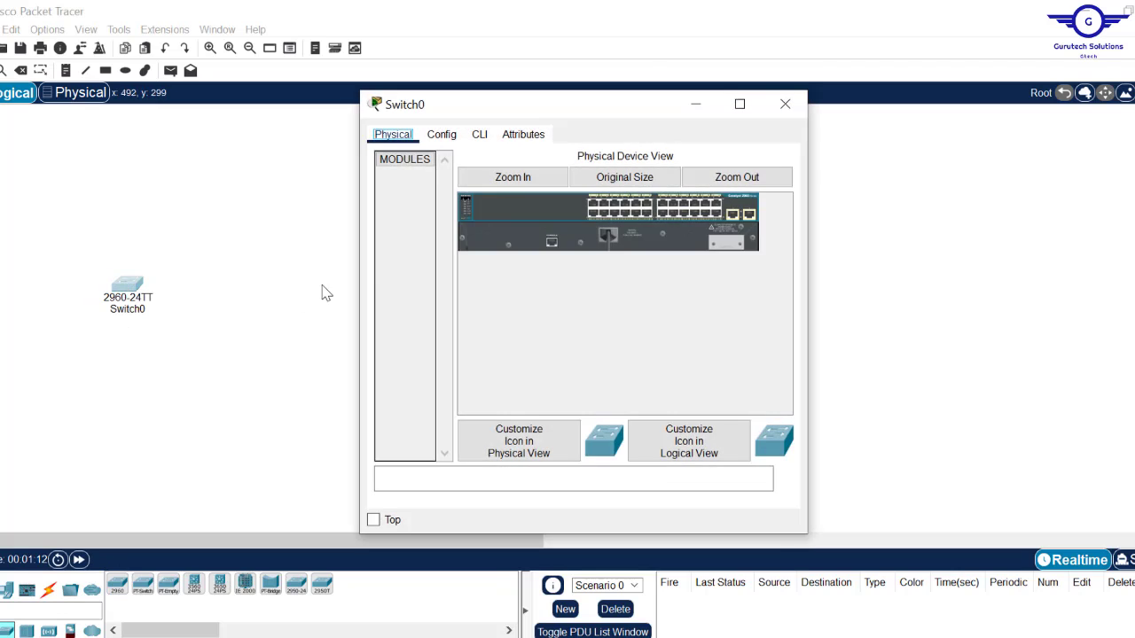
left_click(786, 104)
left_click_drag(126, 290, 196, 293)
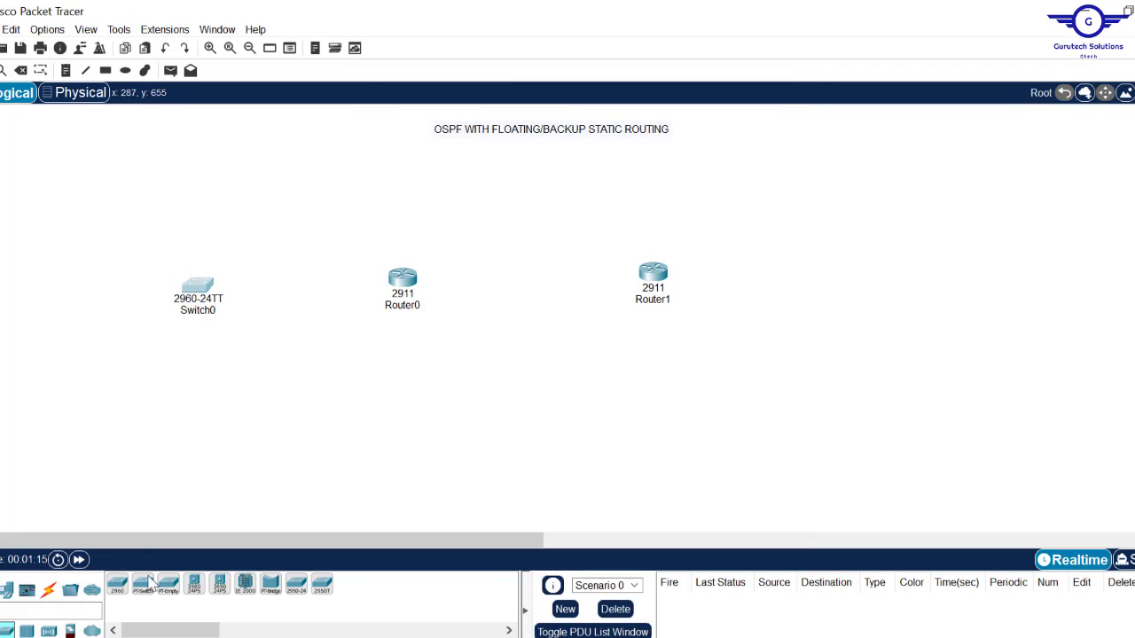
left_click(127, 593)
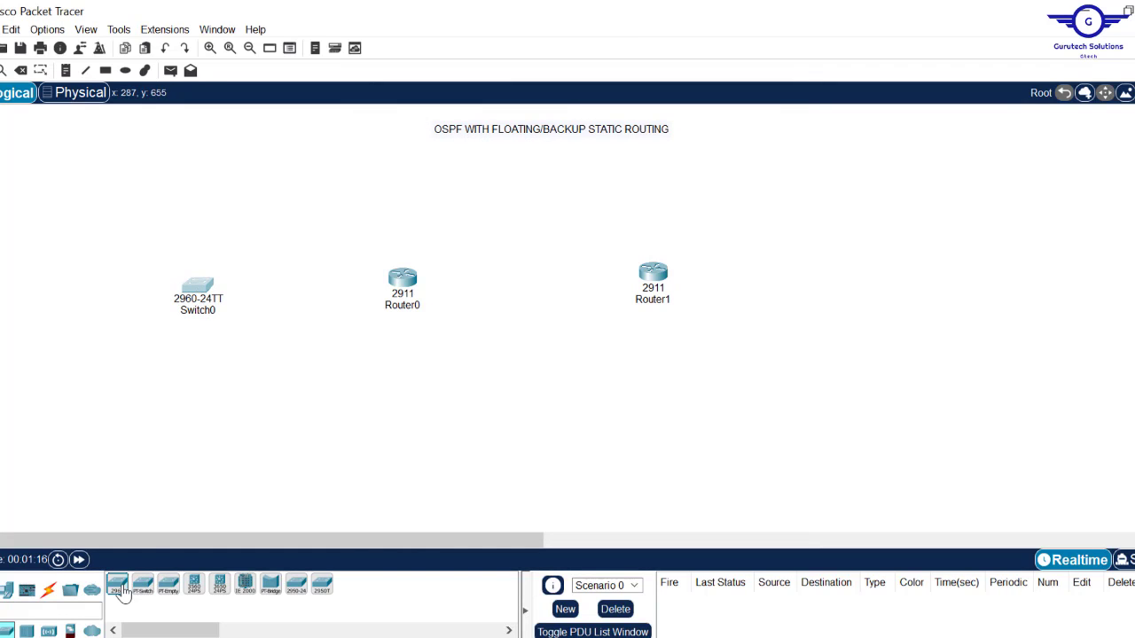
left_click(825, 277)
Rearrange the devices so that both routers sit higher and Switch0 and Switch1 sit lower on their outer sides.
left_click_drag(401, 282, 407, 227)
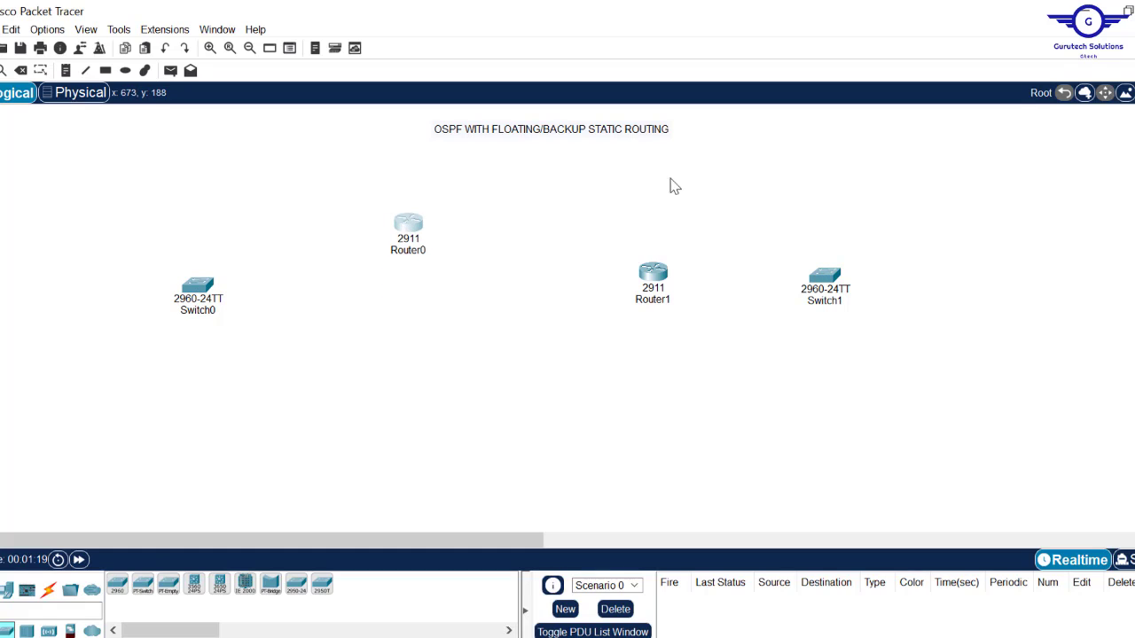
left_click_drag(669, 279, 685, 230)
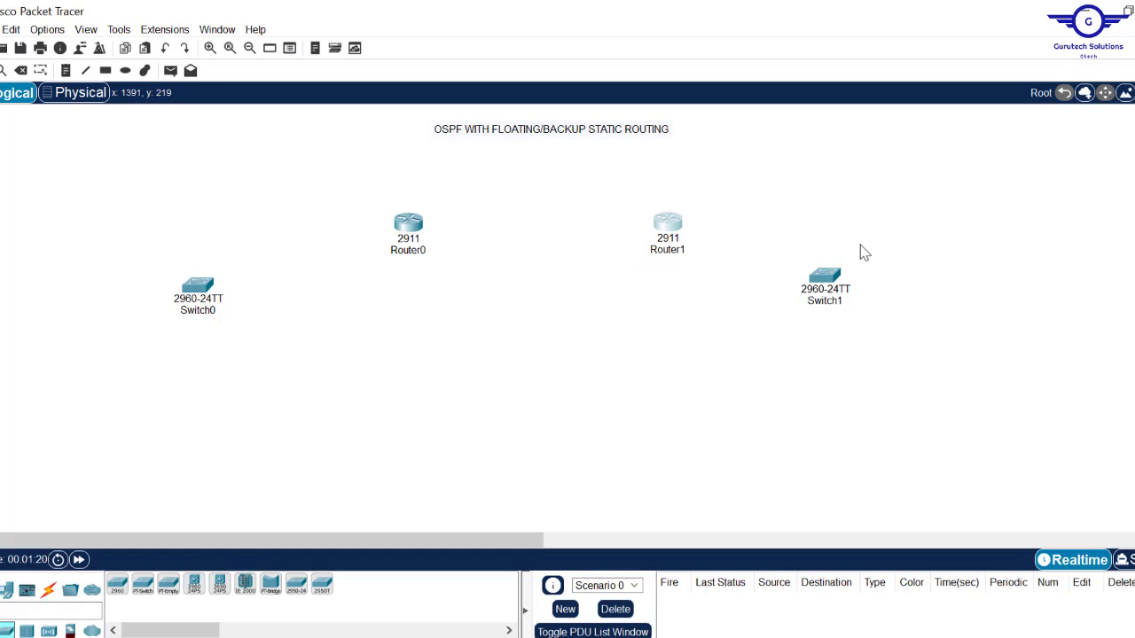
left_click_drag(834, 285, 849, 321)
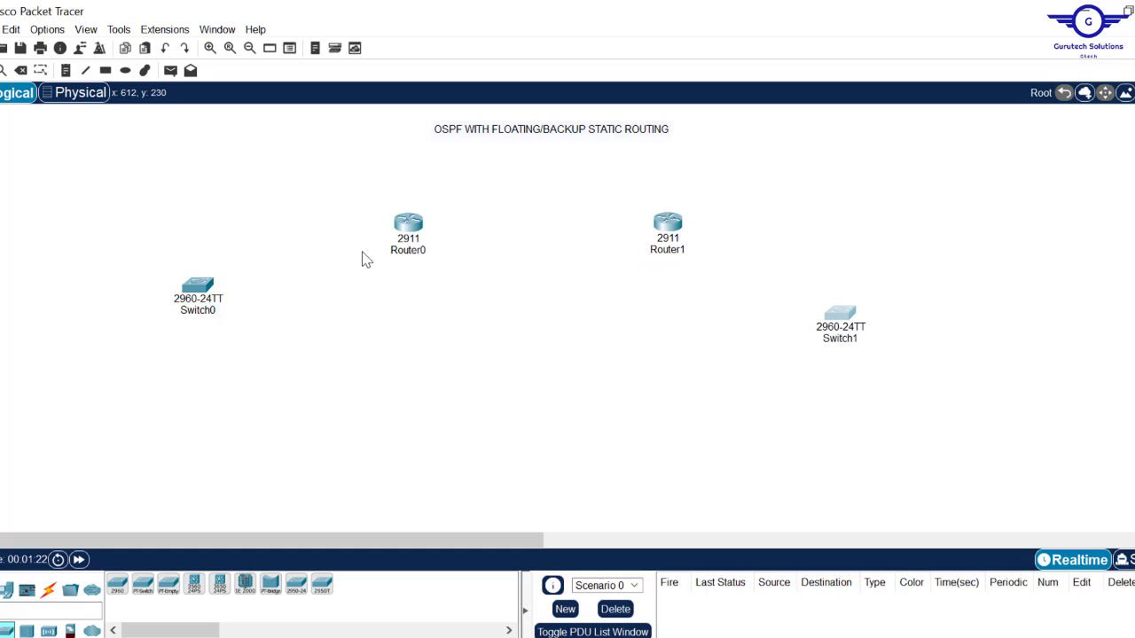
left_click_drag(195, 300, 247, 356)
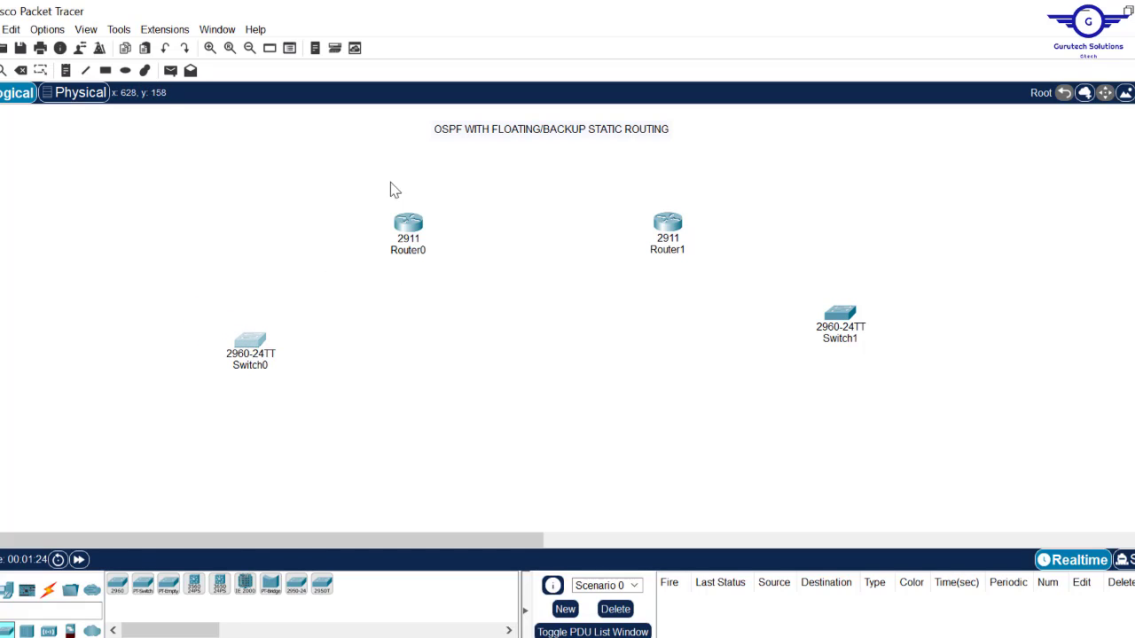
left_click_drag(411, 217, 416, 227)
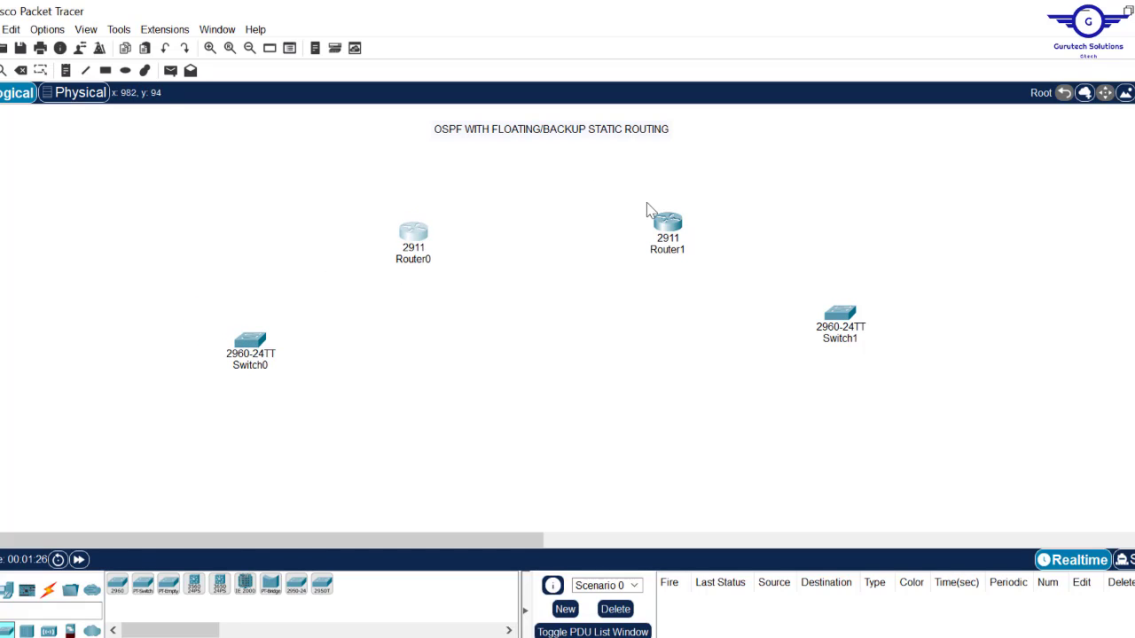
left_click_drag(679, 228, 696, 226)
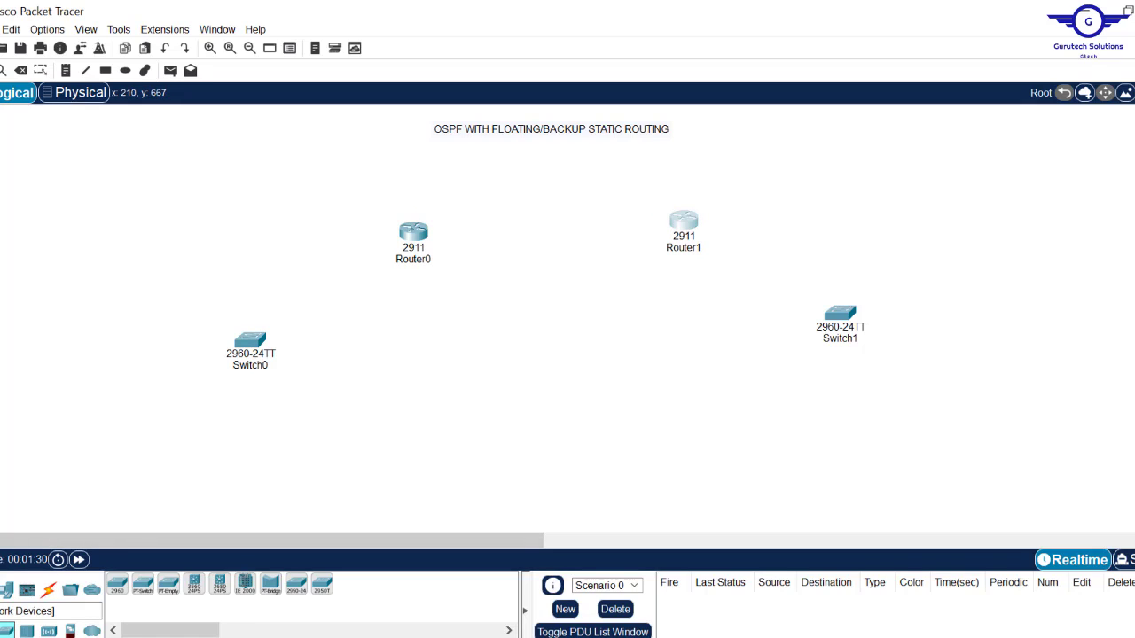
Add four PCs, two below Switch0 and two below Switch1.
left_click_drag(8, 592, 75, 460)
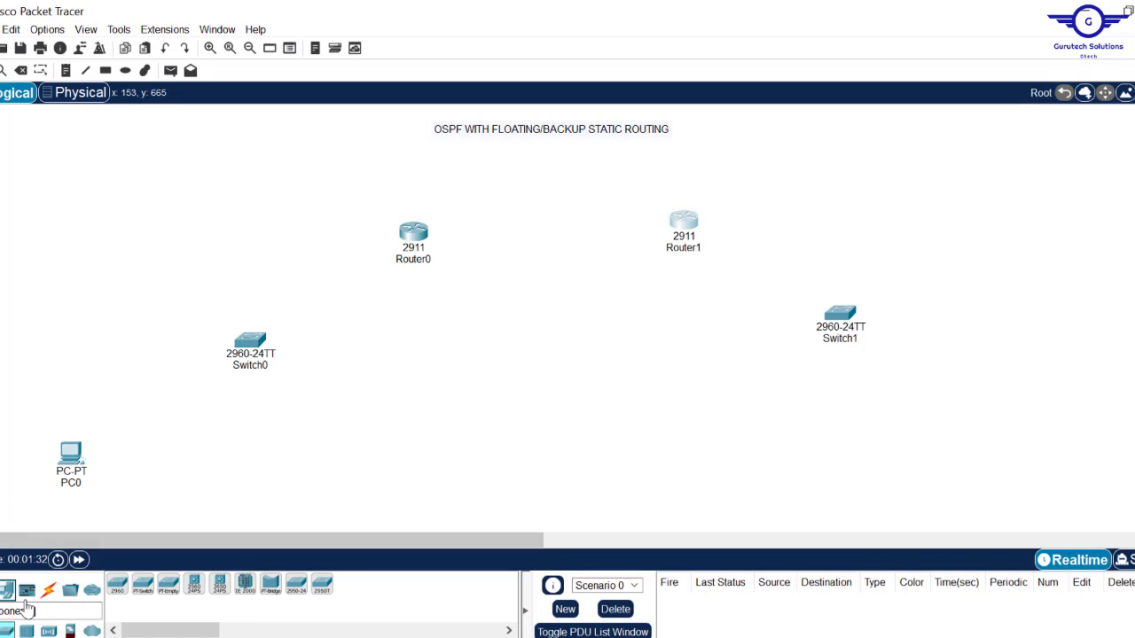
left_click_drag(8, 594, 190, 480)
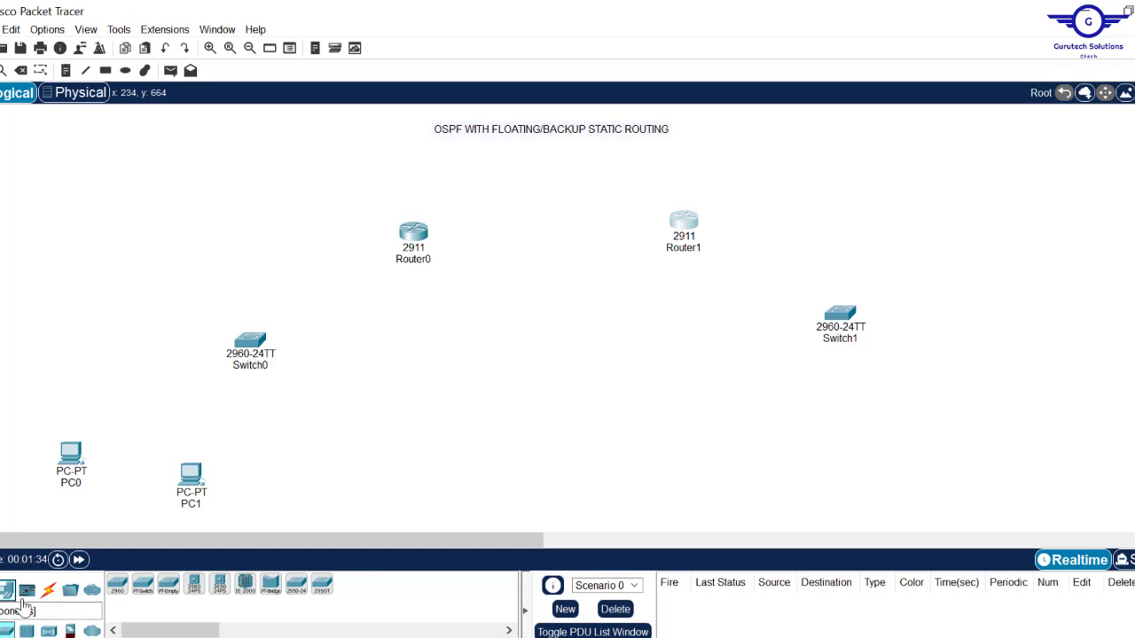
left_click_drag(8, 594, 843, 438)
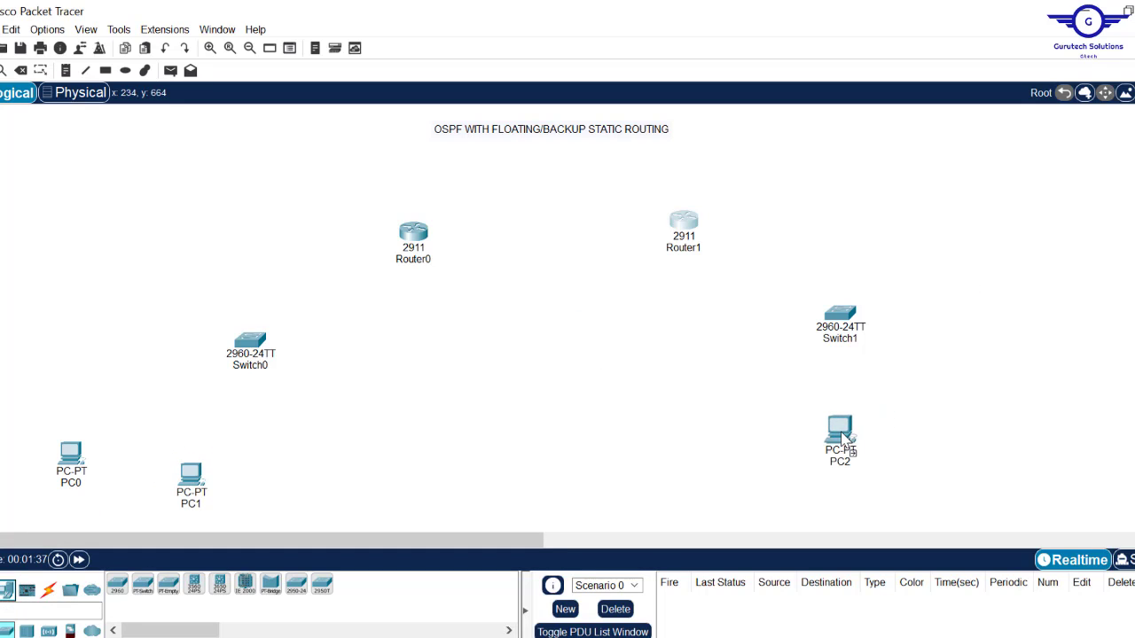
left_click(48, 589)
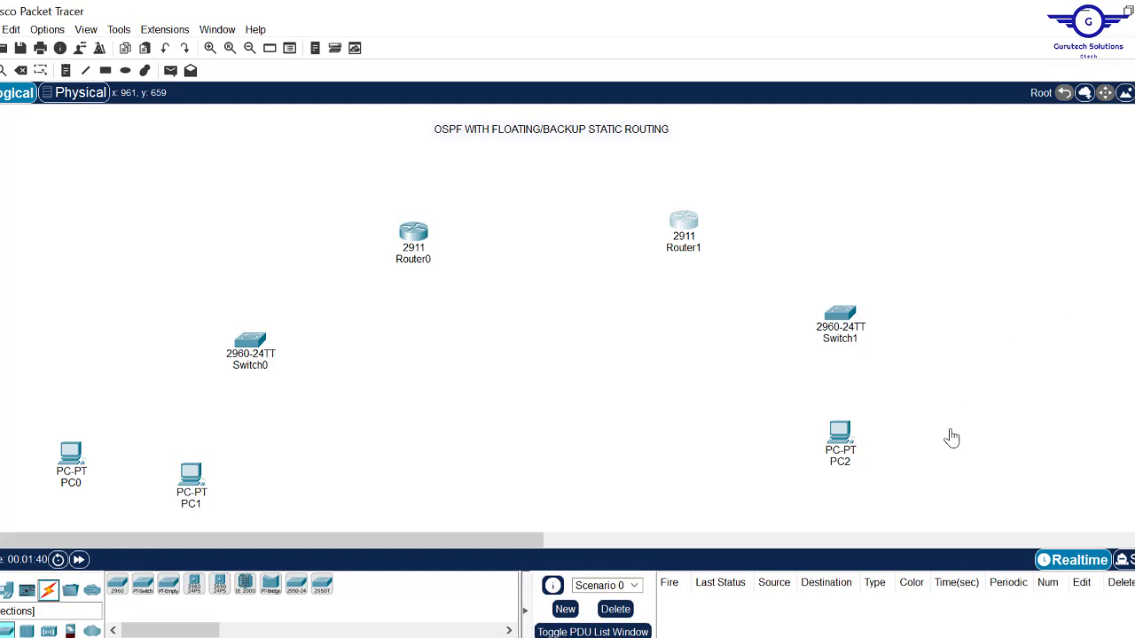
left_click_drag(6, 595, 966, 440)
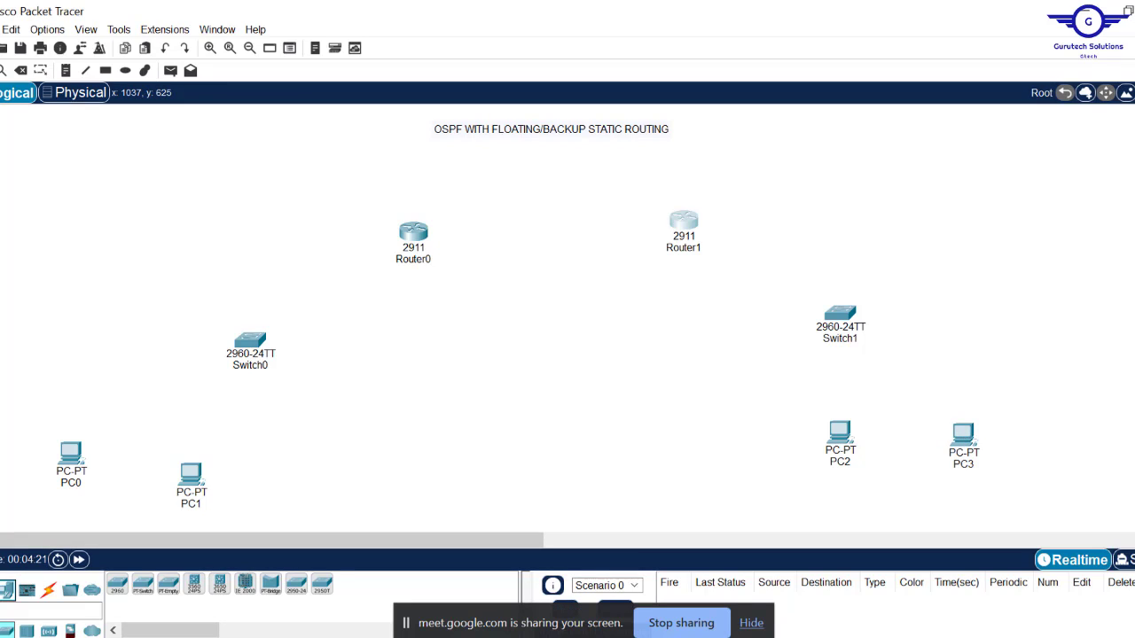
key("alt+Tab")
left_click(892, 12)
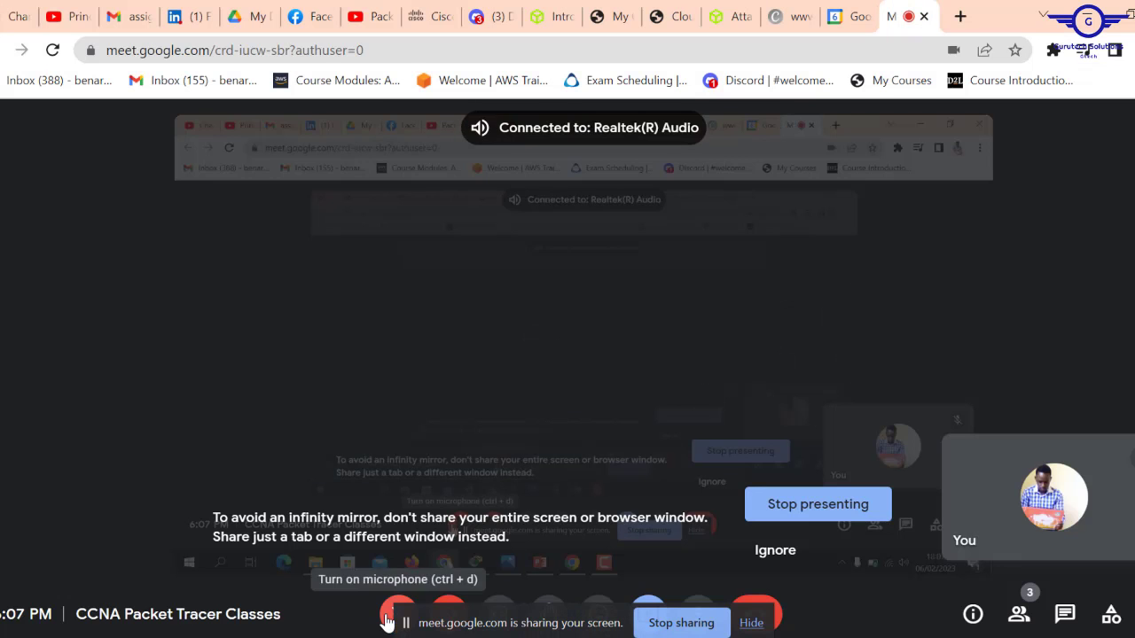
key("alt+Tab")
Connect Router0 to Router1 using the automatically chosen connection type.
left_click(48, 591)
left_click(117, 584)
left_click(413, 233)
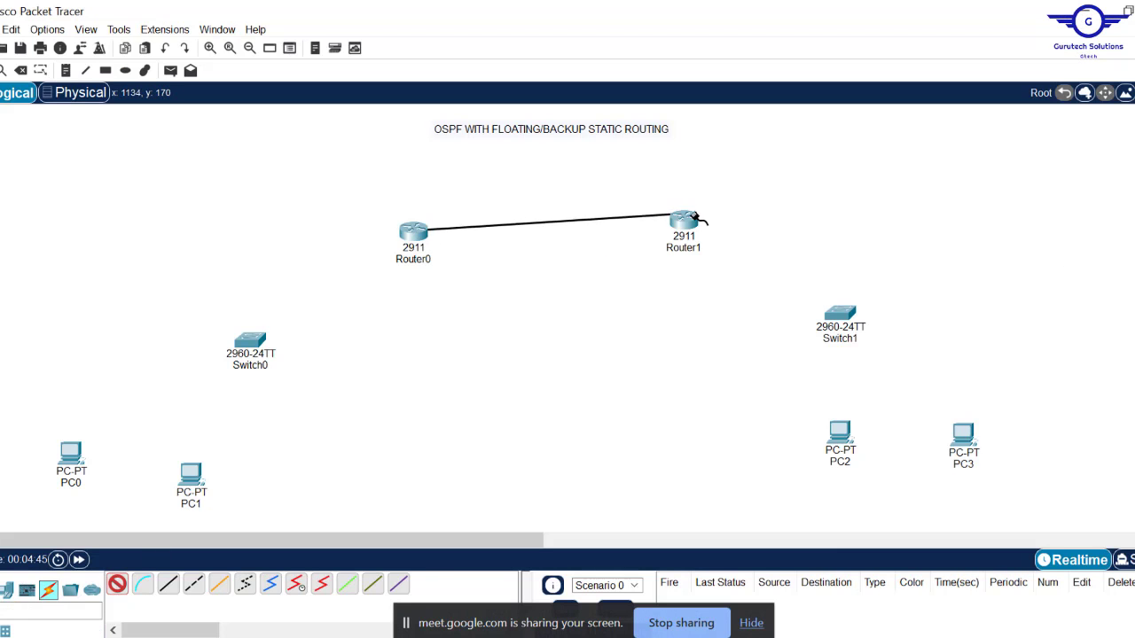
left_click(683, 220)
Cable Switch0 to Router0, and connect PC1 and PC0 to Switch0 with the automatic connection type.
left_click(414, 232)
left_click(262, 333)
left_click(250, 341)
left_click(191, 475)
left_click(71, 455)
left_click(250, 342)
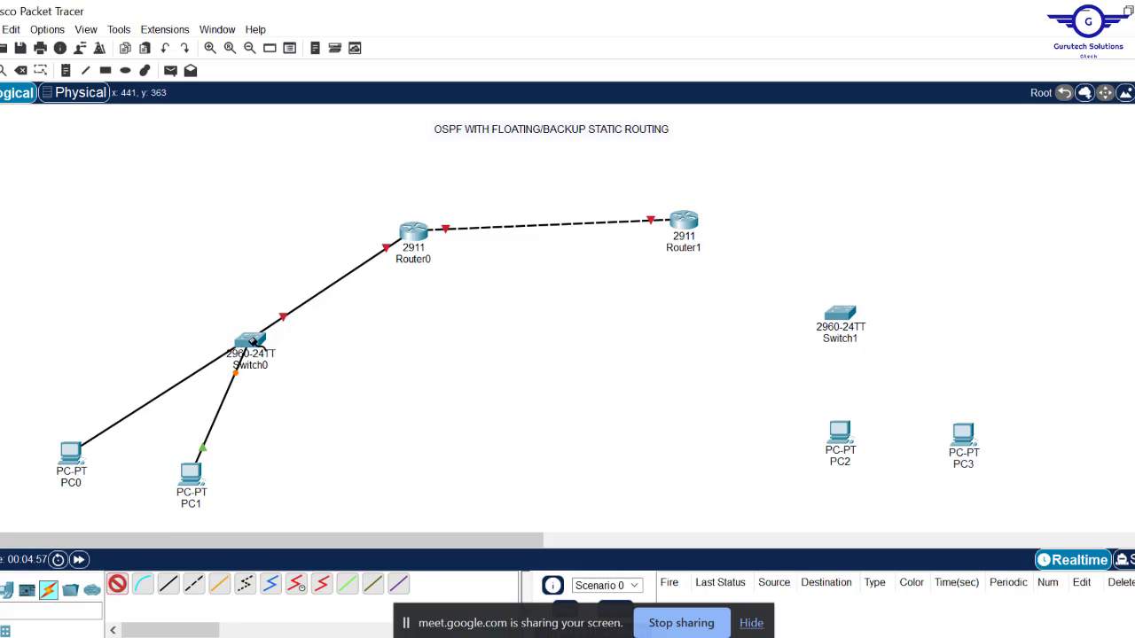
Cable Switch1 to Router1, and connect PC2 and PC3 to Switch1 with the automatic connection type.
left_click(684, 221)
left_click(842, 311)
left_click(840, 433)
left_click(122, 585)
left_click(840, 312)
left_click(963, 436)
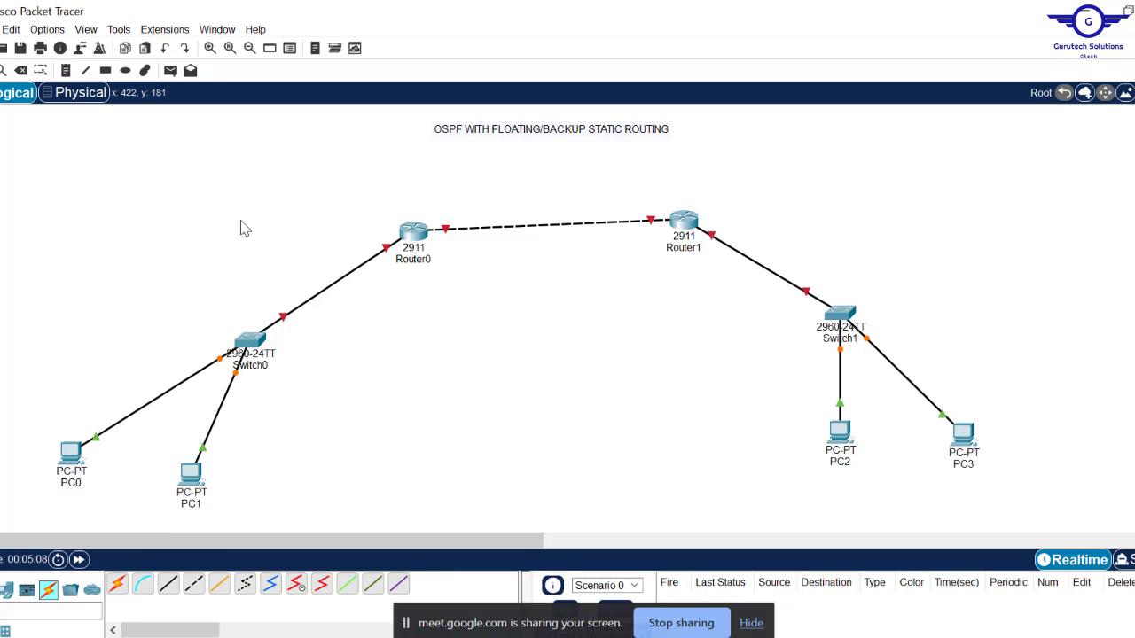
Tidy the topology by moving PC0 and PC1 closer beneath Switch0 and levelling the two routers.
left_click_drag(251, 341, 299, 334)
left_click_drag(191, 476, 281, 455)
left_click_drag(71, 454, 162, 460)
left_click_drag(307, 339, 263, 331)
left_click_drag(413, 233, 414, 213)
left_click_drag(684, 220, 681, 216)
Add the network label 192.168.1.0/24 beside Switch0.
left_click(66, 70)
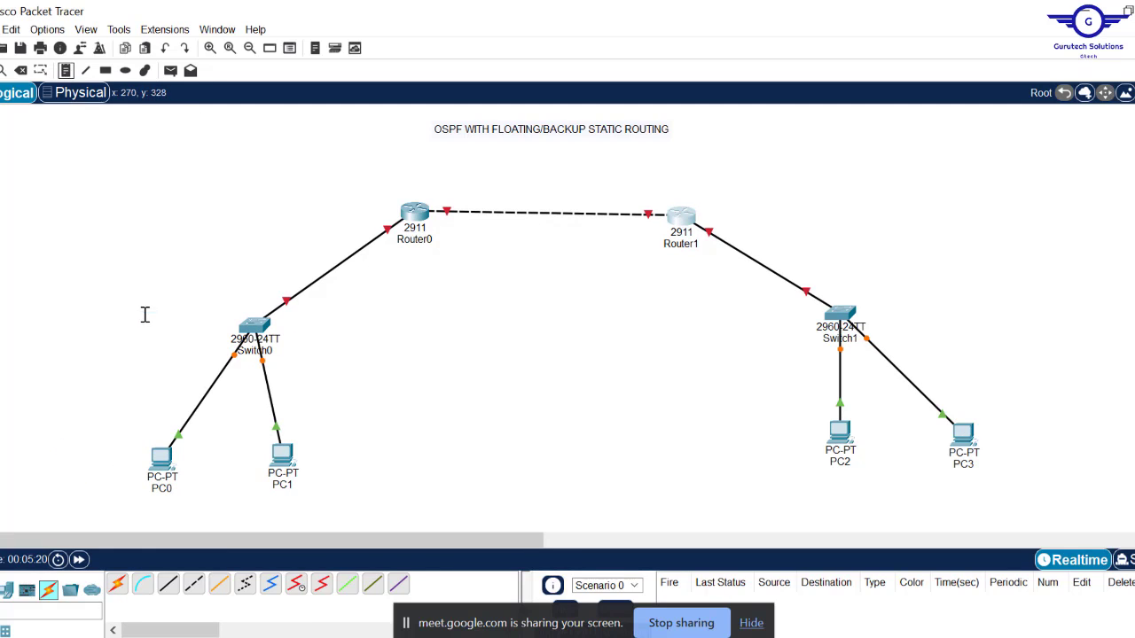
left_click(144, 316)
type("192.168.1.0/24")
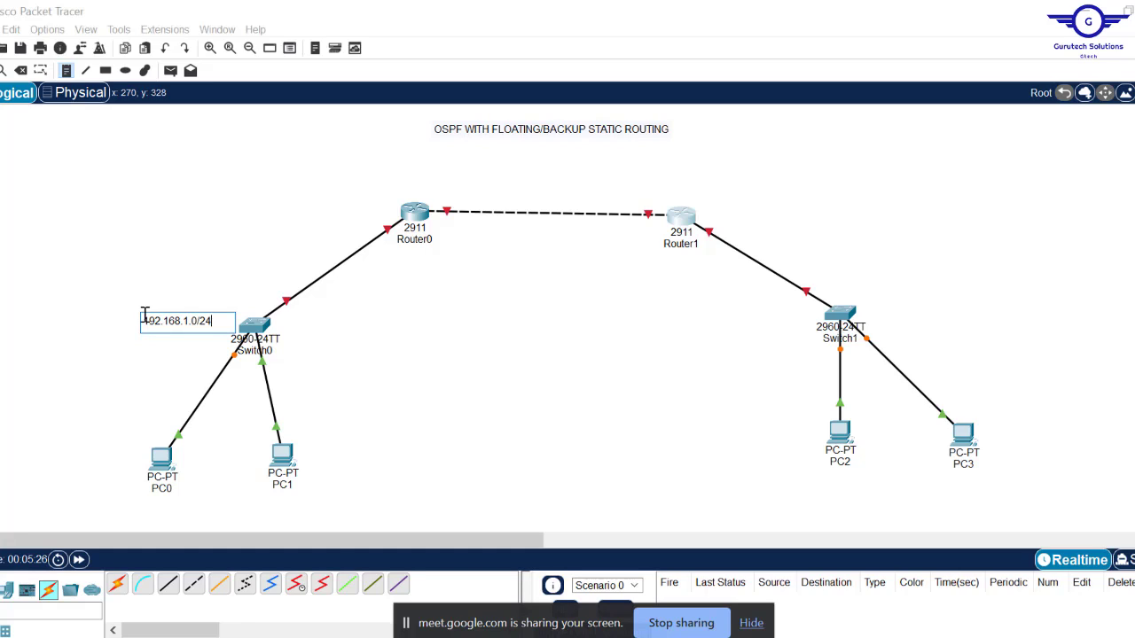
Copy the Switch0 network label to the link between the two routers and change the copy to 10.10.10.0/30.
key("ctrl+a")
key("ctrl+c")
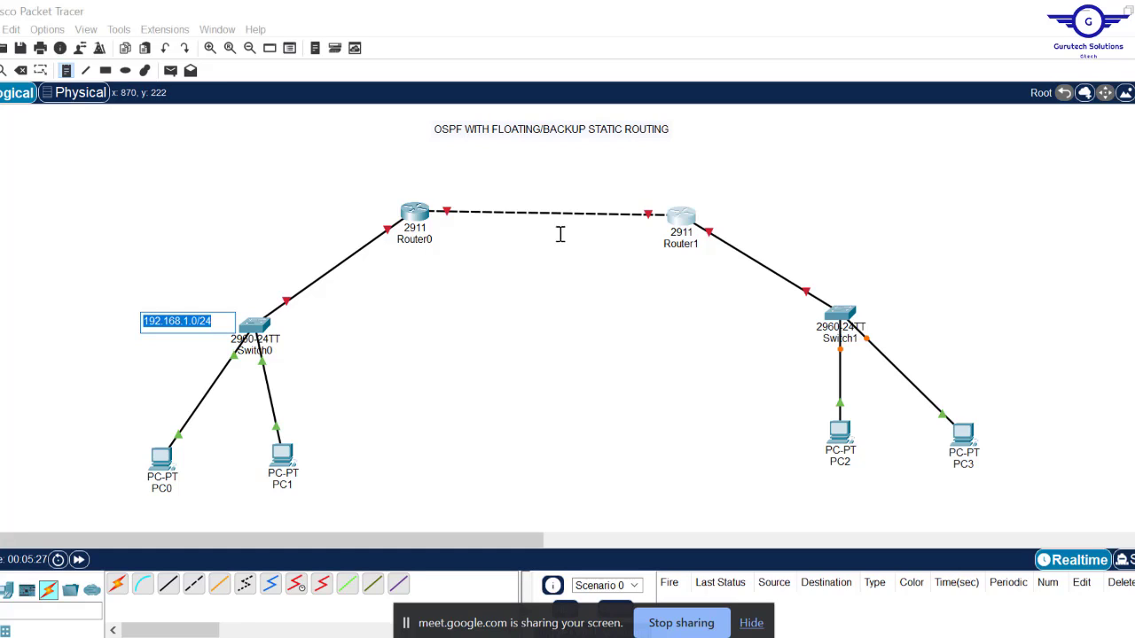
left_click(491, 193)
key("ctrl+v")
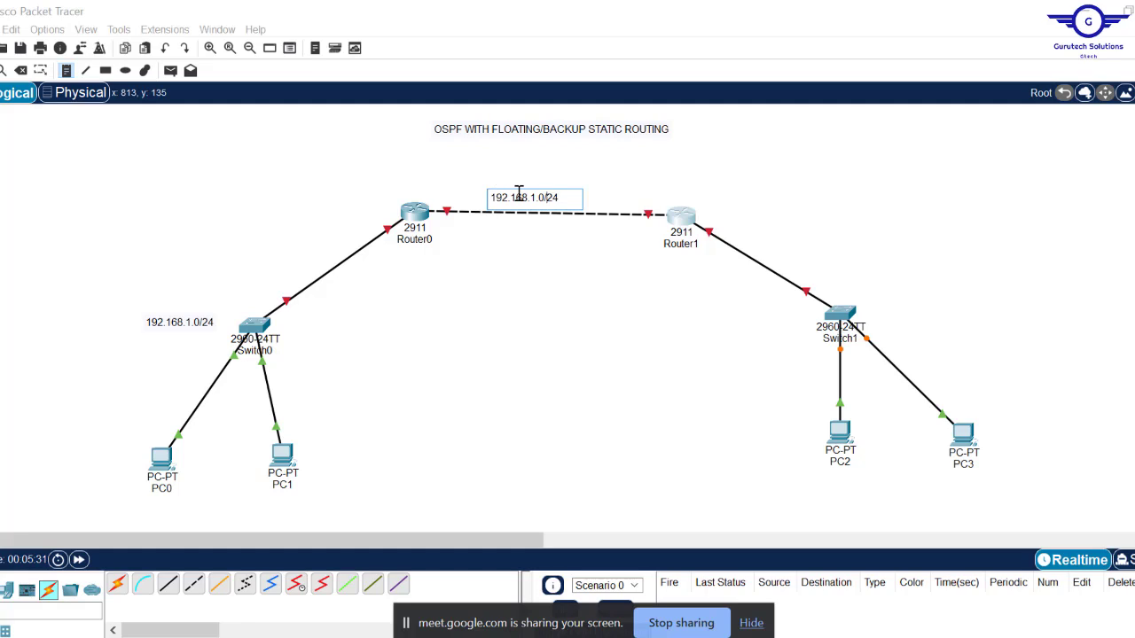
key("BackSpace")
key("BackSpace")
key("BackSpace")
key("BackSpace")
key("BackSpace")
key("BackSpace")
key("BackSpace")
key("BackSpace")
key("BackSpace")
type("0.10.10")
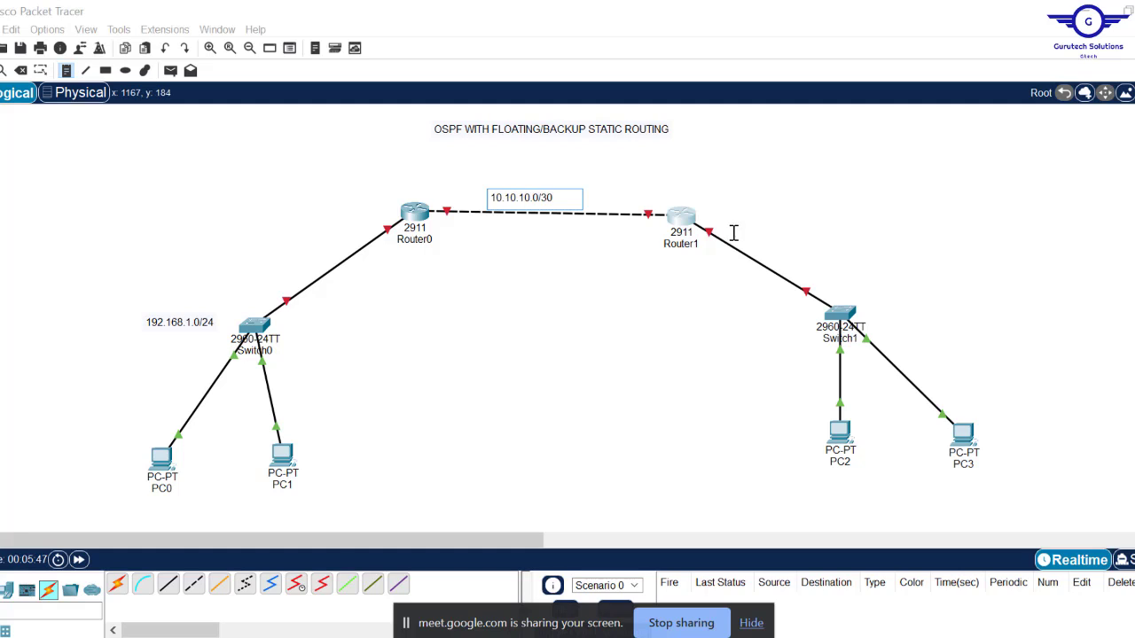
left_click(818, 256)
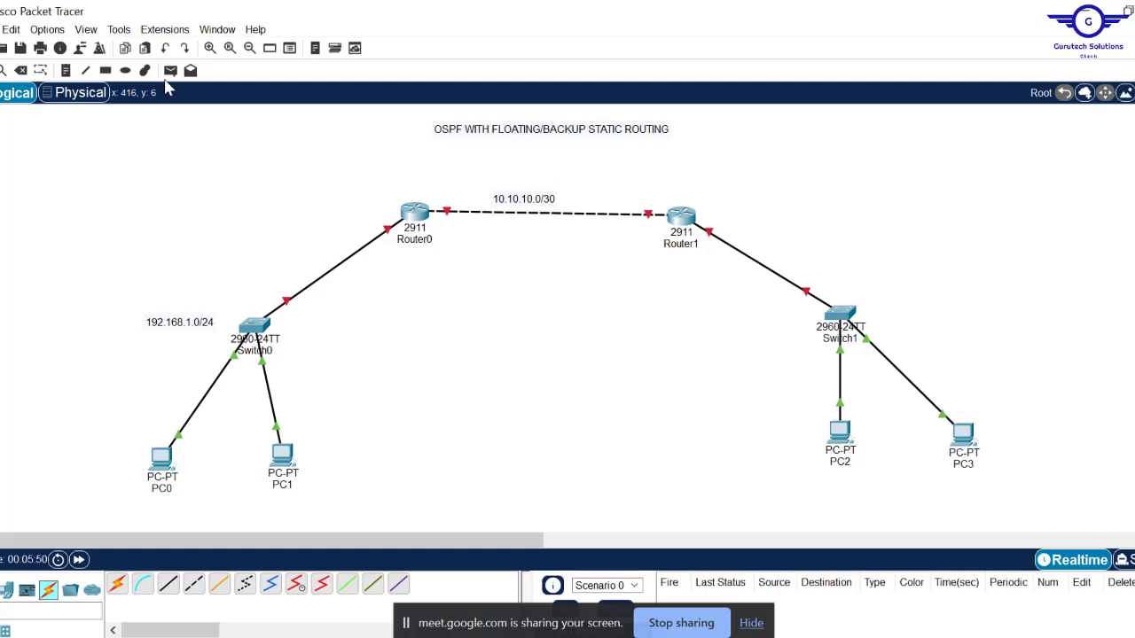
Paste the copied network label beside the Router1–Switch1 link and change it to 192.168.2.0/24.
left_click(65, 71)
left_click(791, 244)
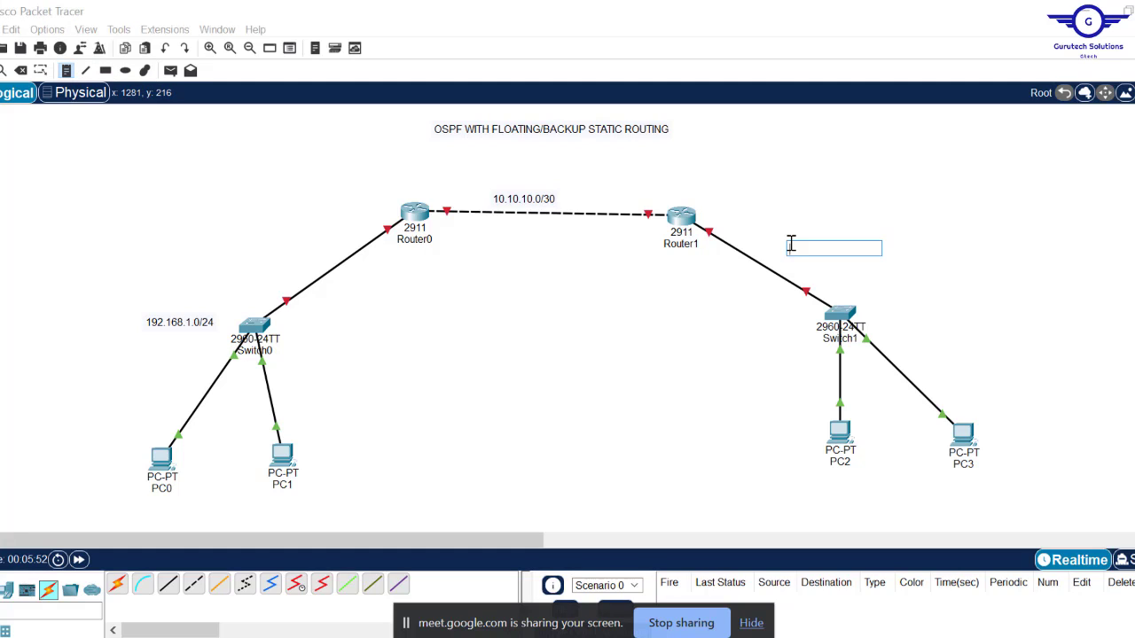
key("ctrl+v")
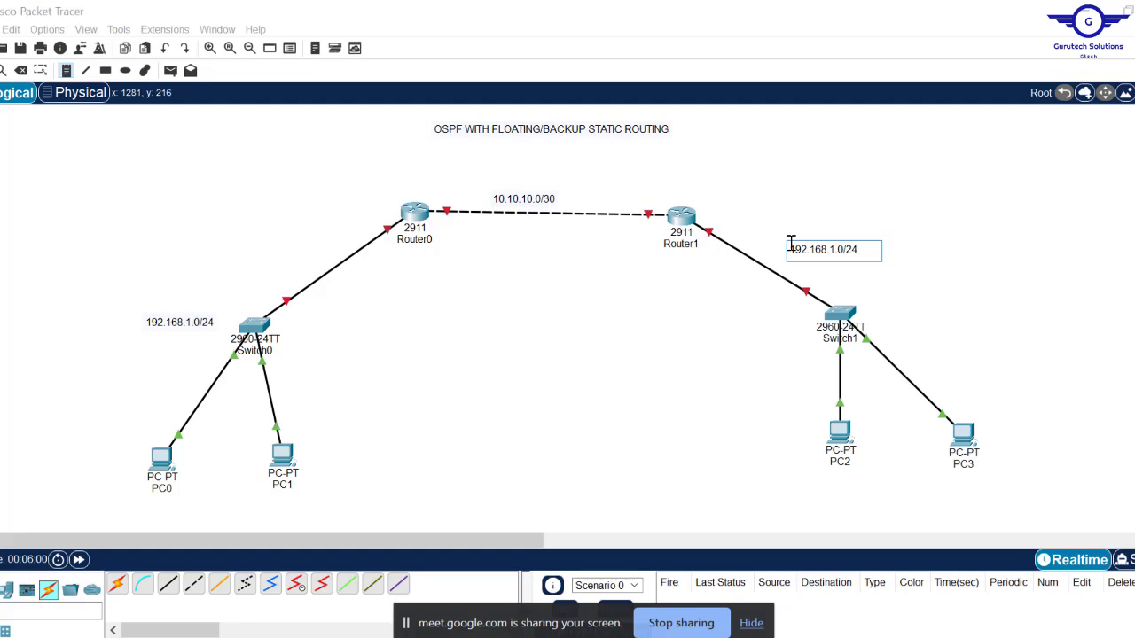
type("2.")
left_click(792, 177)
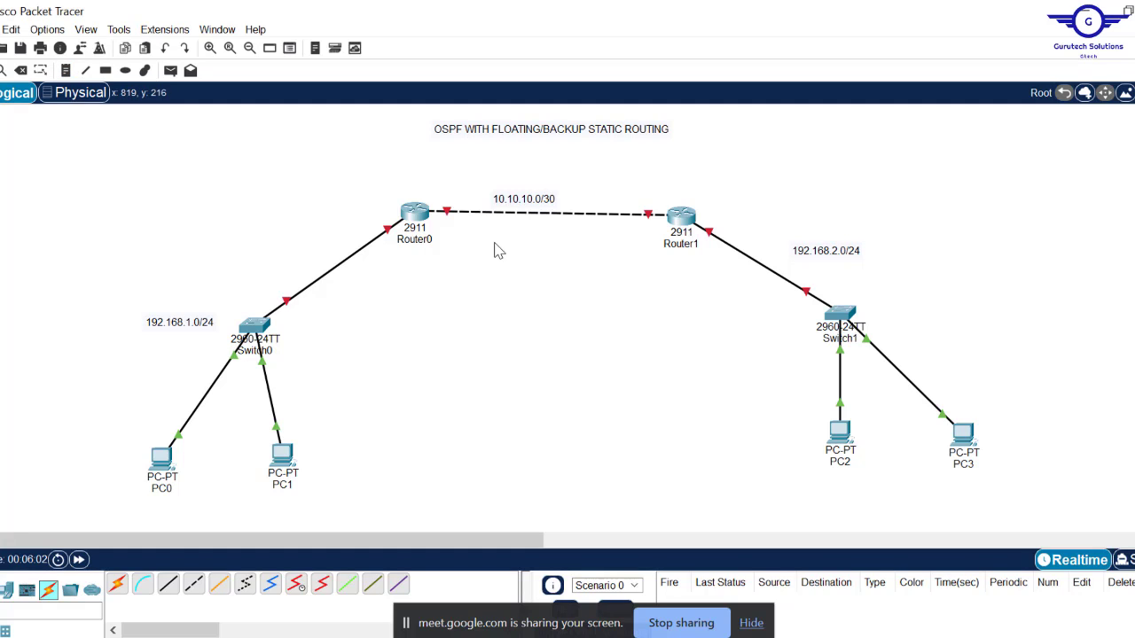
left_click(551, 203)
left_click(551, 203)
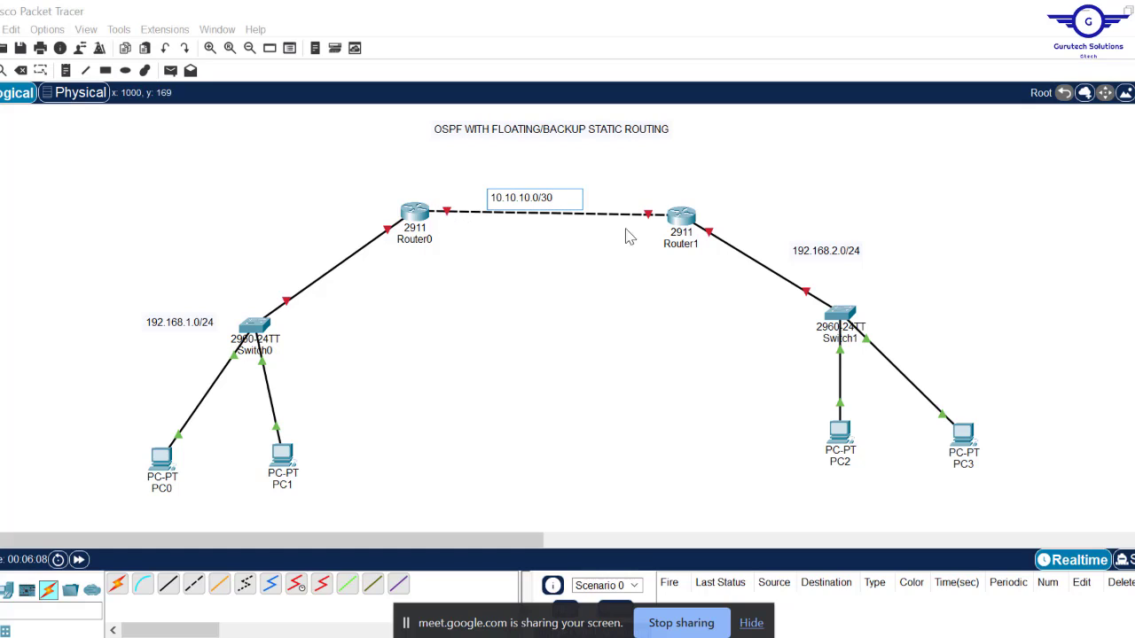
left_click(562, 267)
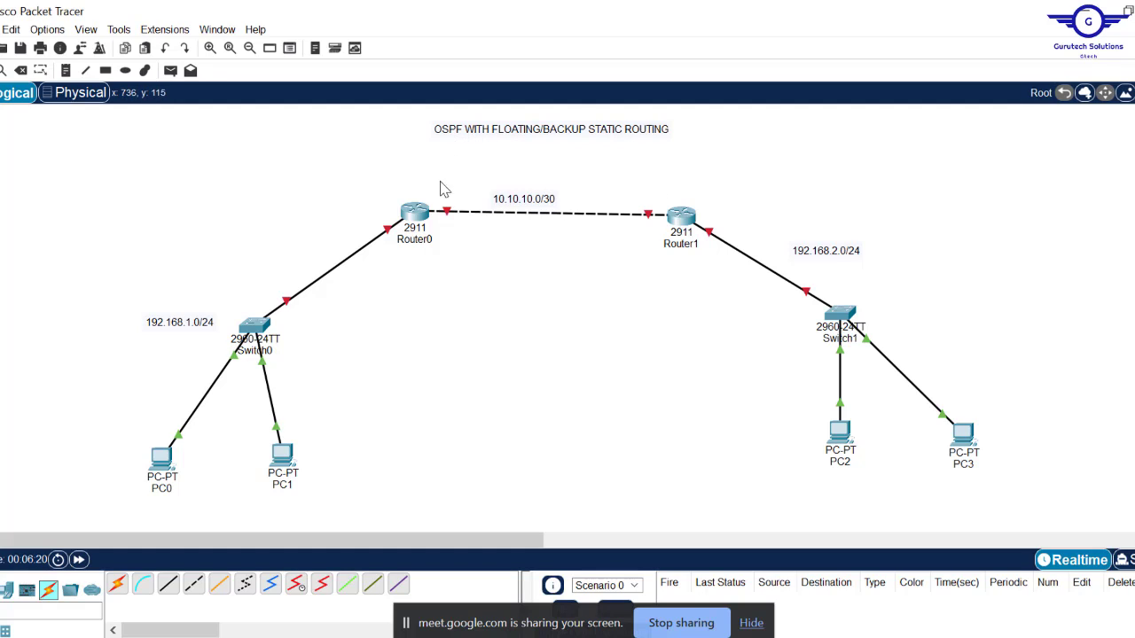
double_click(554, 200)
left_click_drag(557, 198, 545, 199)
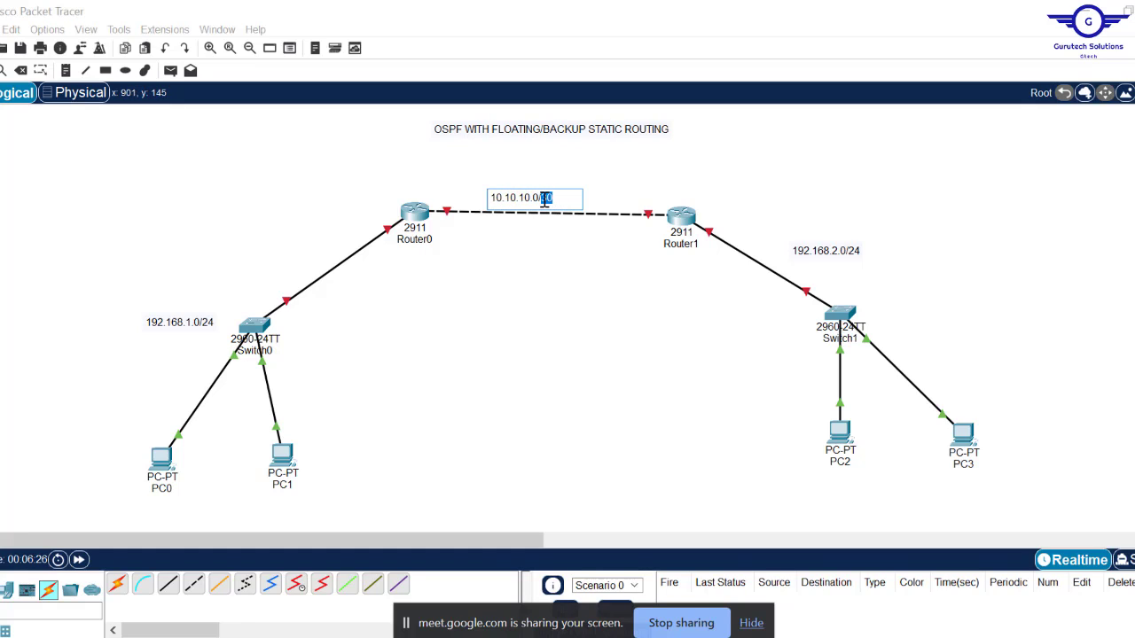
left_click(539, 325)
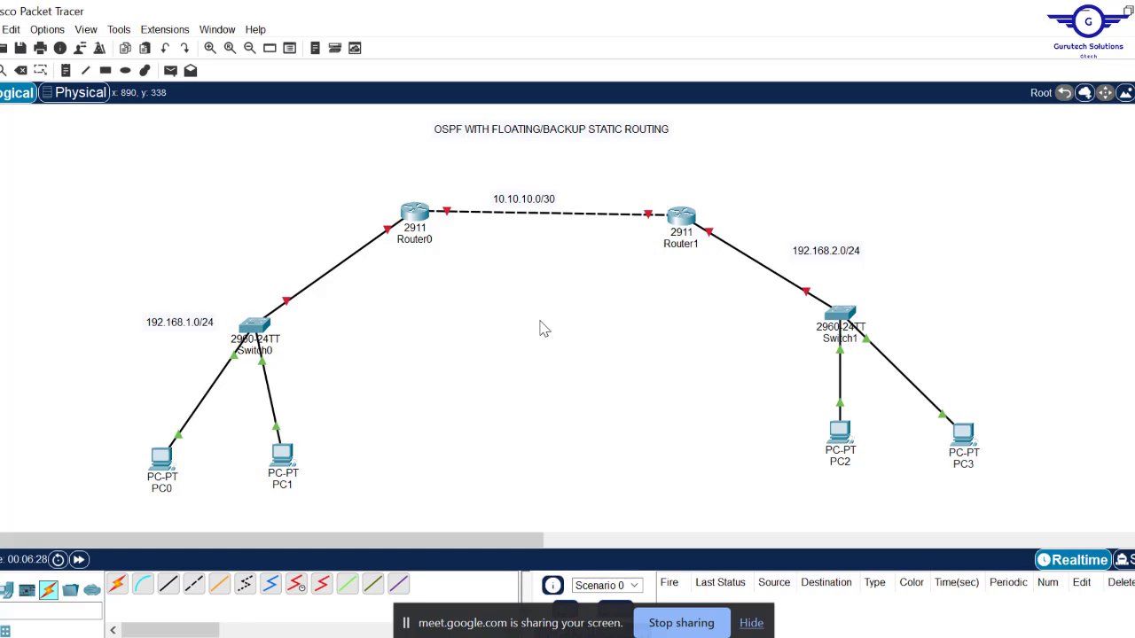
left_click(414, 213)
left_click(784, 104)
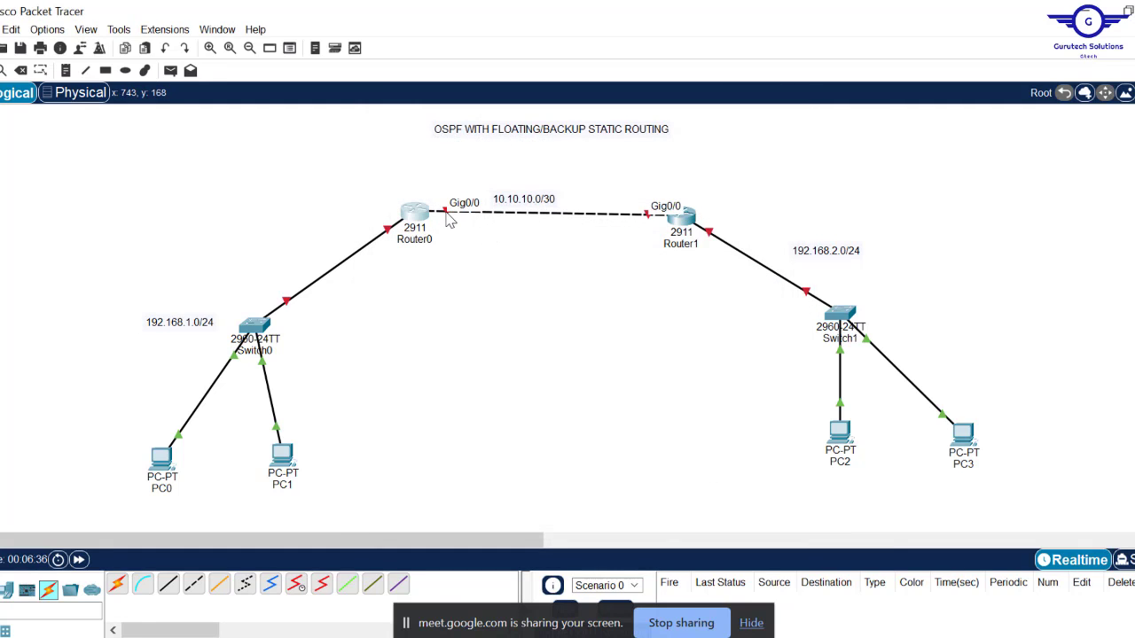
Enable Router0's GigabitEthernet0/0 and set its IPv4 address to 10.10.10.1 with subnet mask 255.255.255.252.
left_click(413, 216)
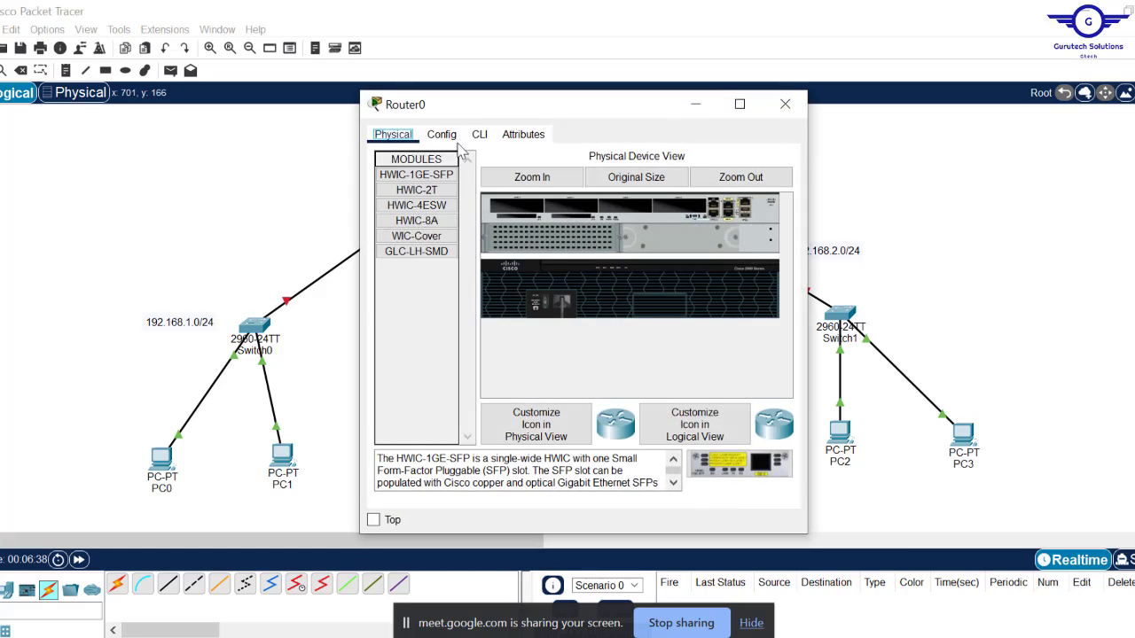
left_click(479, 134)
left_click(451, 136)
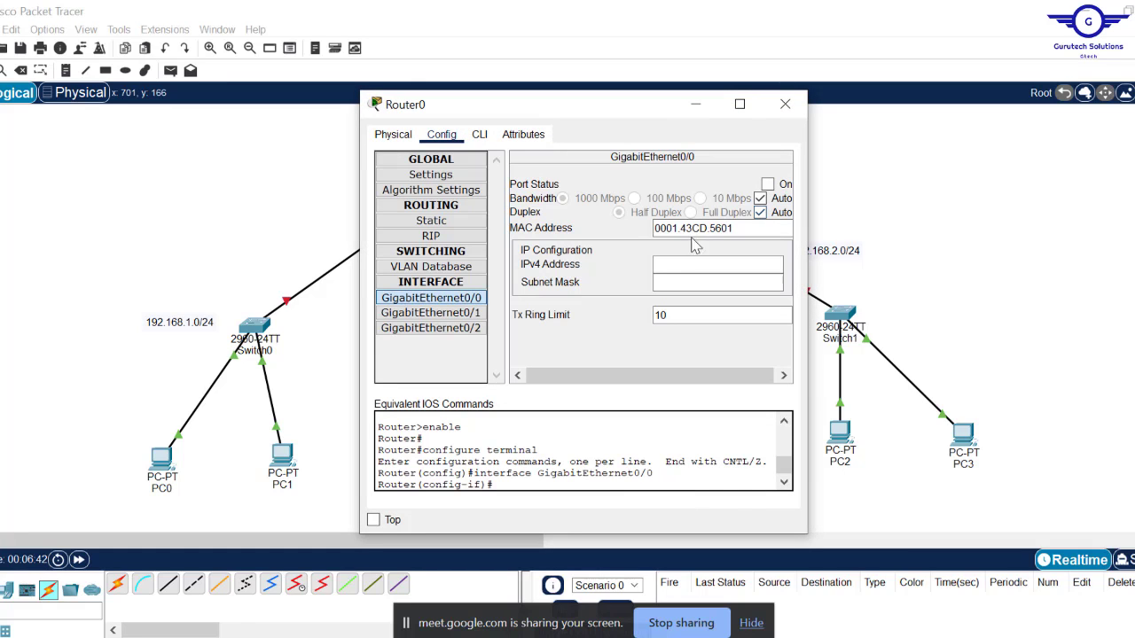
left_click(767, 185)
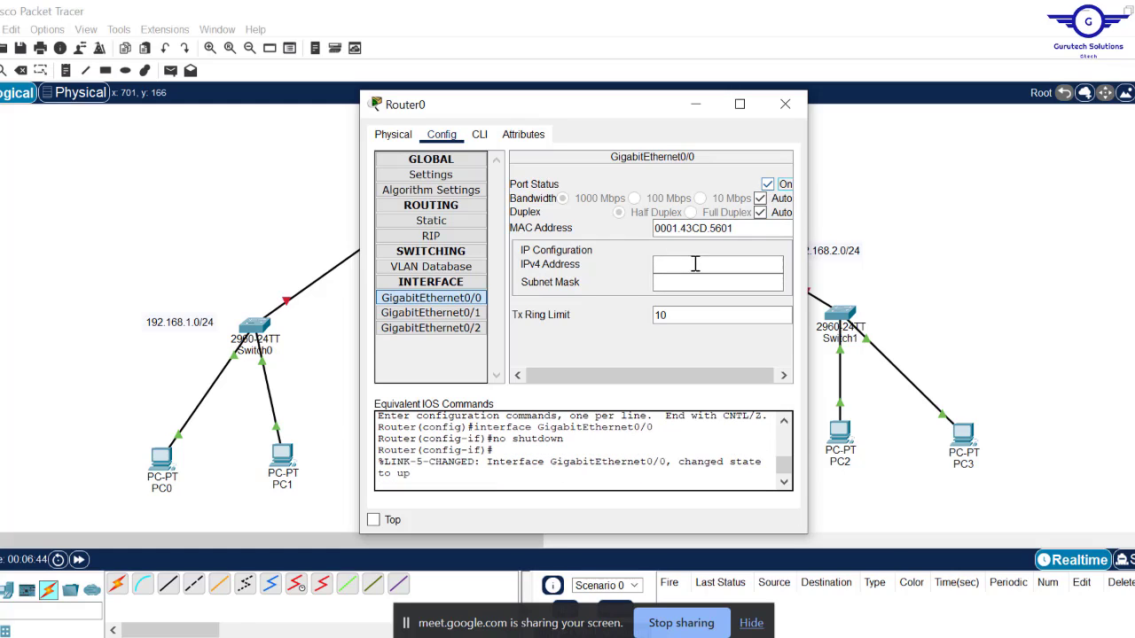
left_click(681, 266)
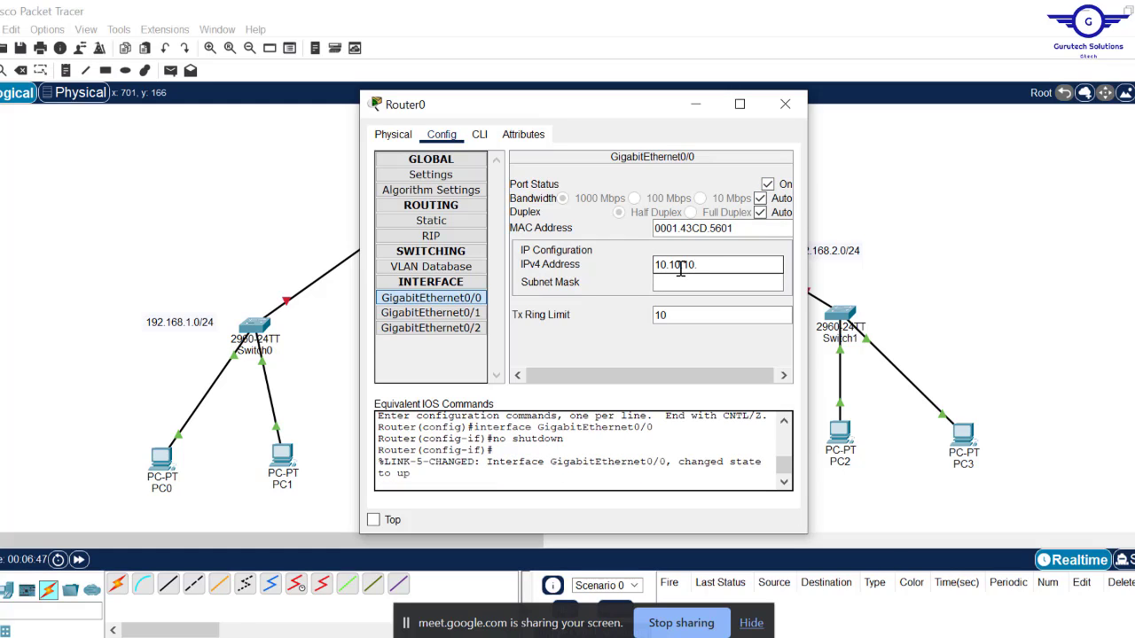
type("10.10.10.1")
left_click(695, 279)
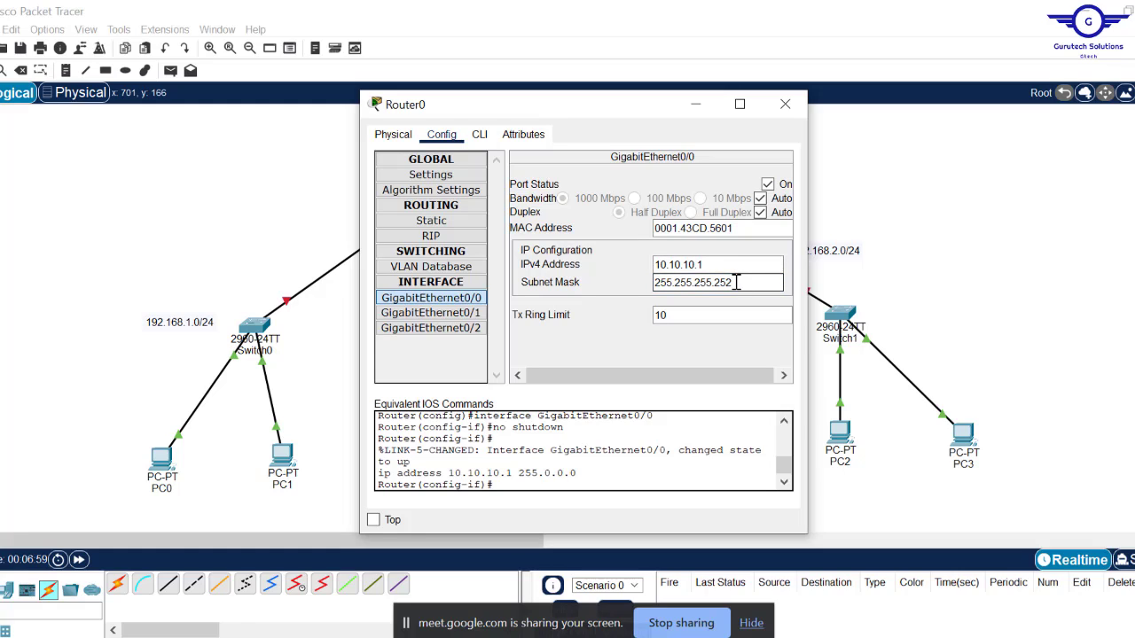
left_click(714, 303)
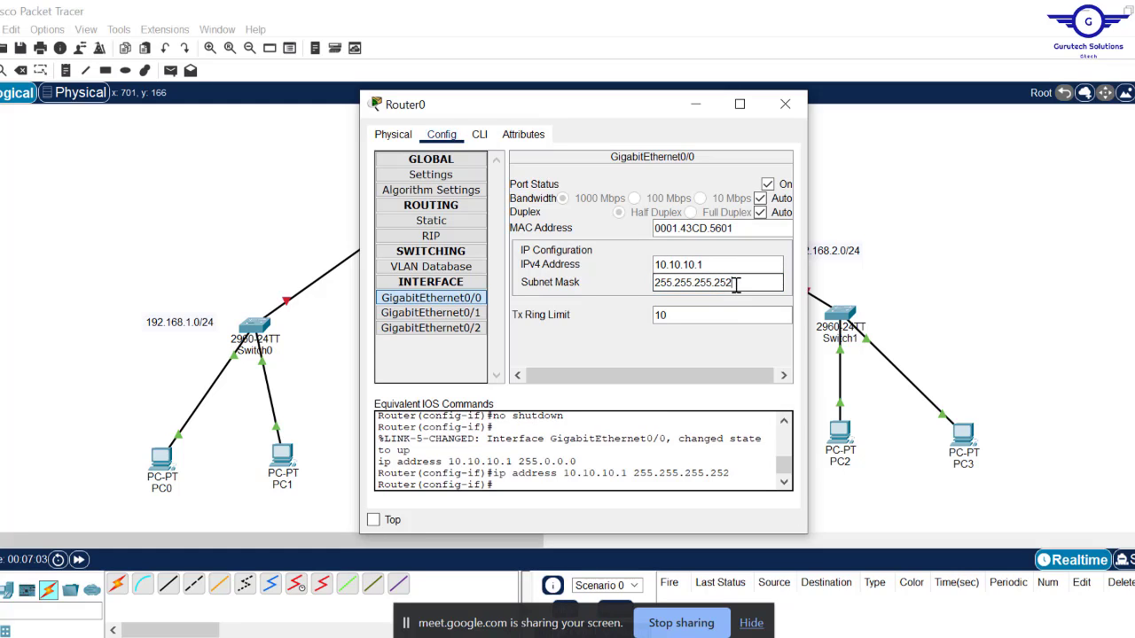
Switch to Chrome, search for "slash notation to subnet mask calculator" and open the Calculator.net IP Subnet Calculator.
left_click_drag(629, 102, 609, 229)
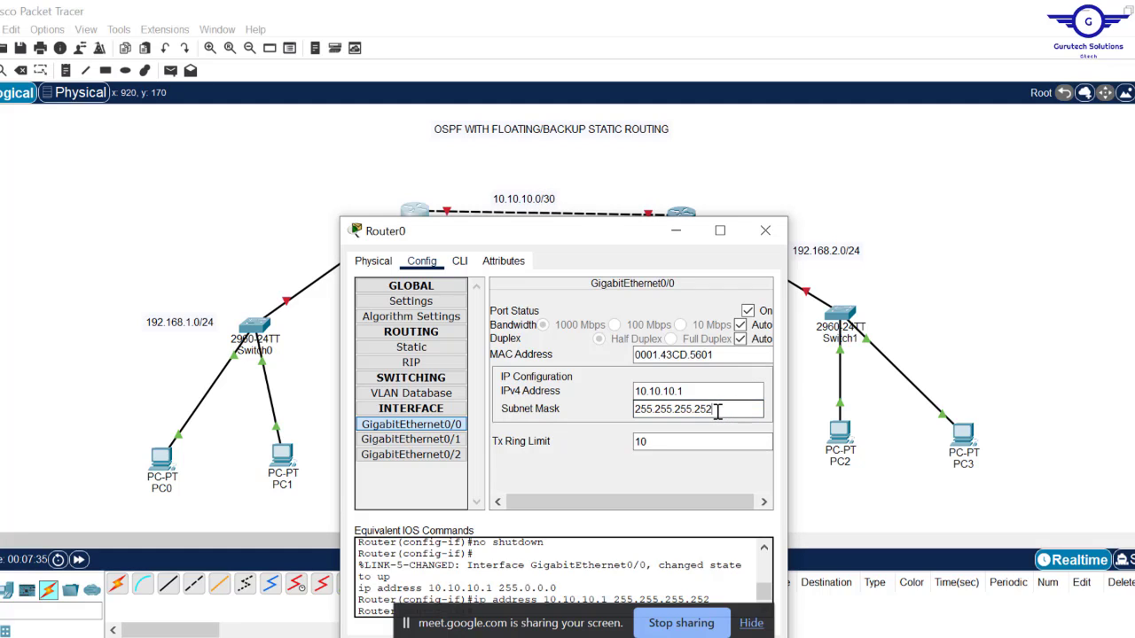
left_click_drag(710, 412, 633, 411)
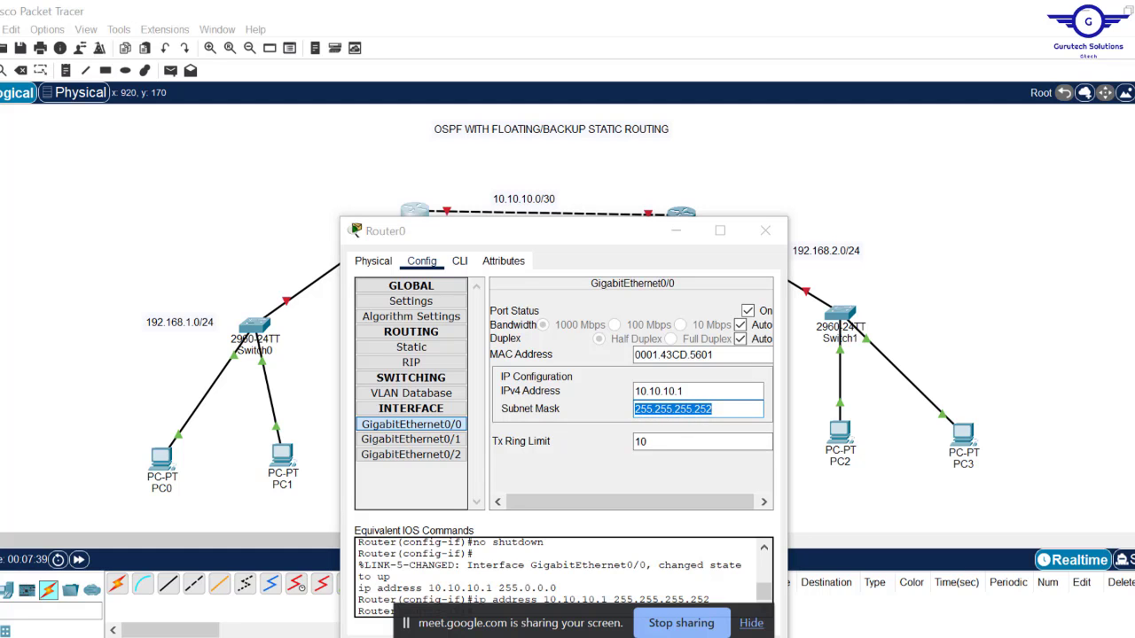
key("alt+Tab")
left_click(957, 25)
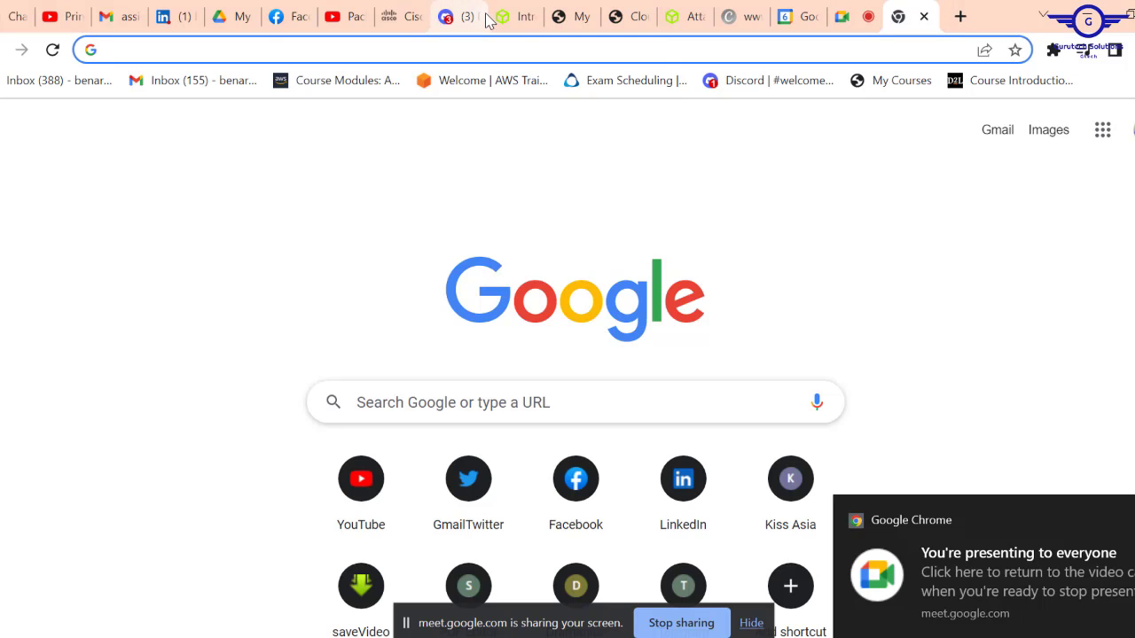
type("slas")
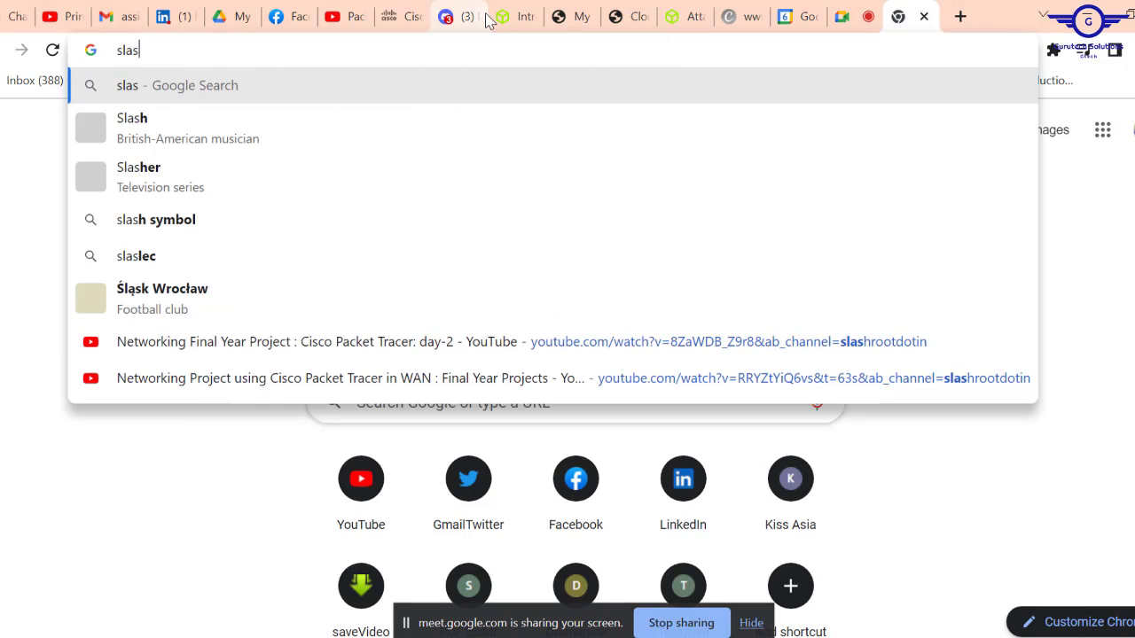
type("h notat")
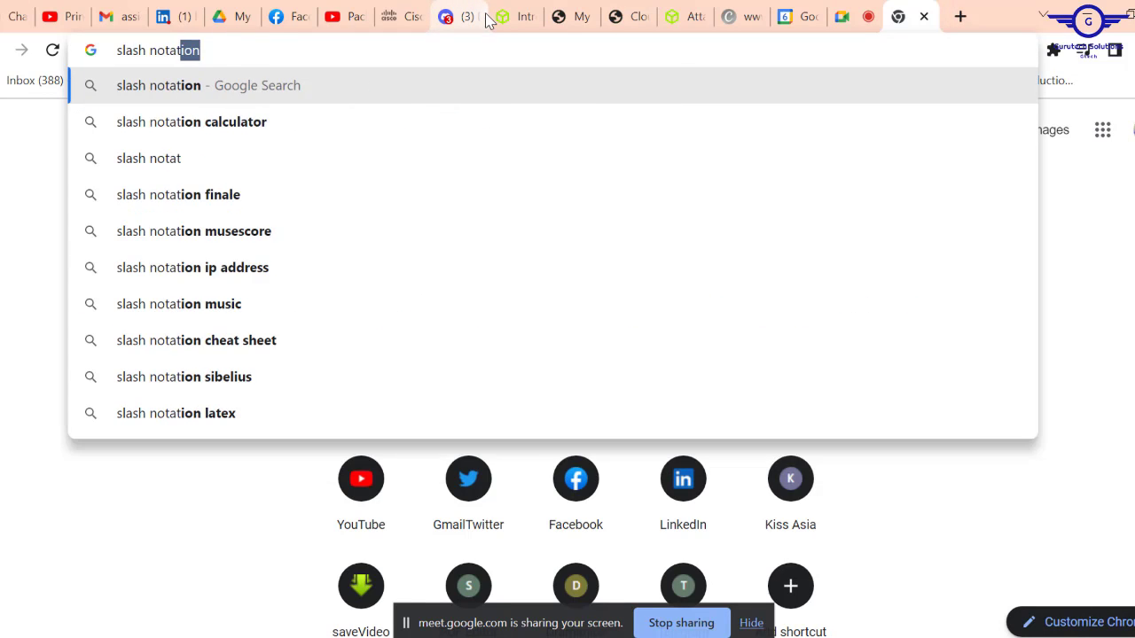
type("ion to subn")
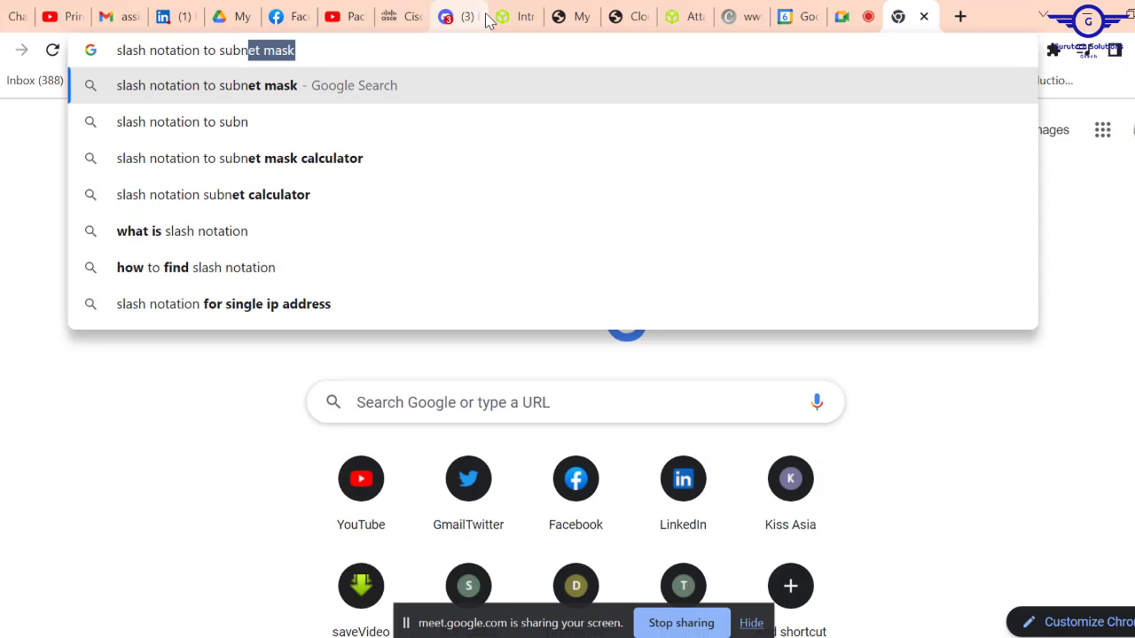
key("Down")
key("Down")
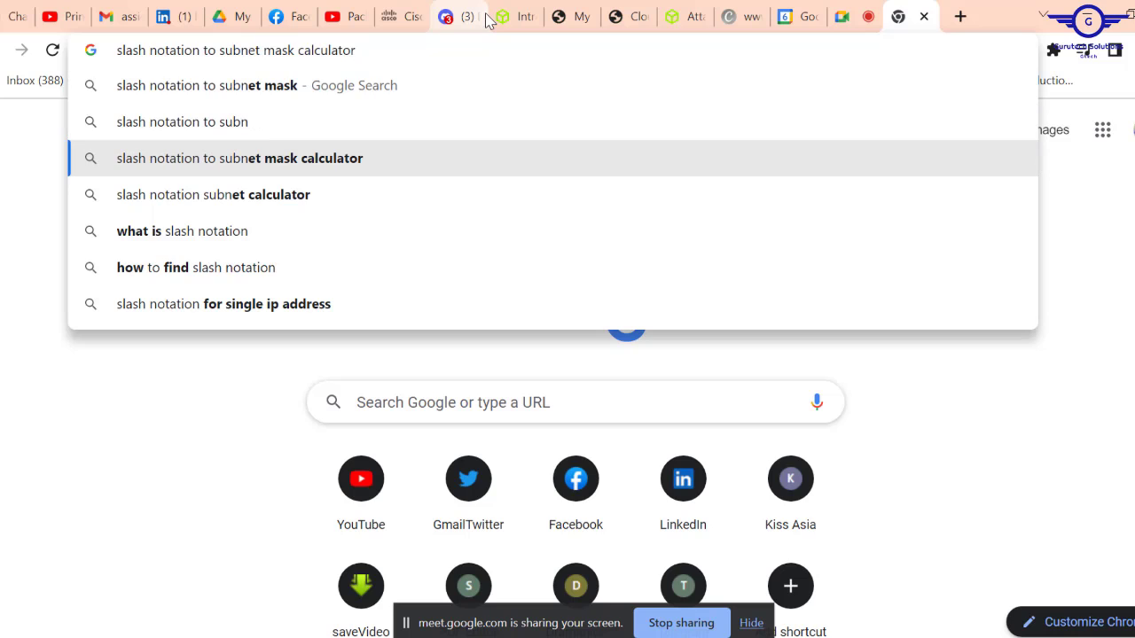
key("Return")
left_click(164, 311)
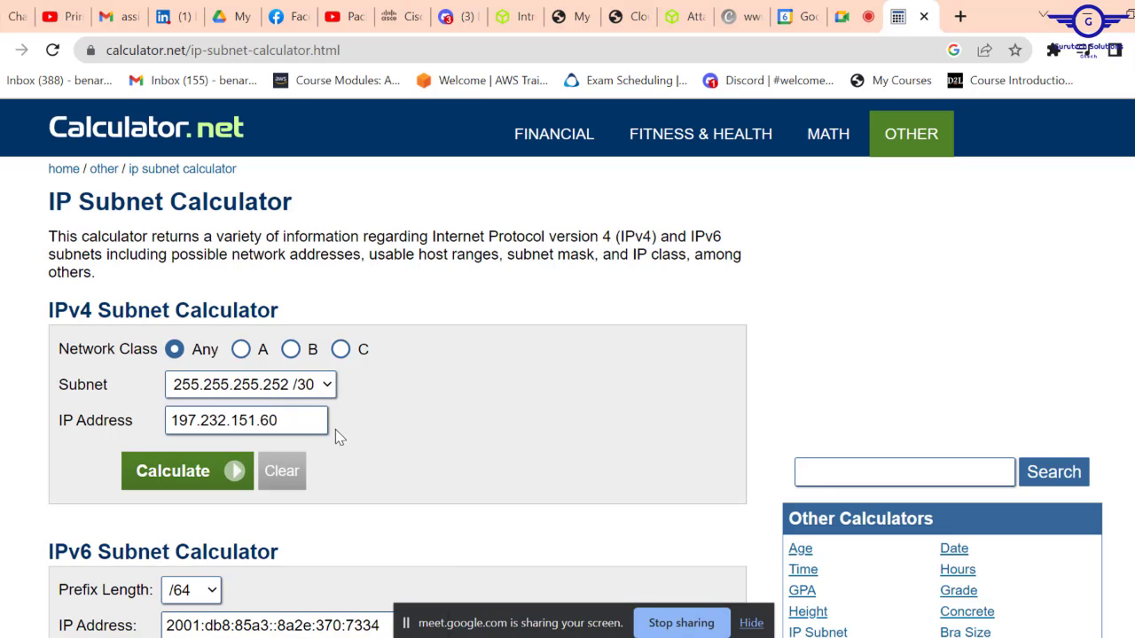
Examine which subnet masks match the slash notations, selecting 255.255.255.0 /24 and 255.255.255.255 /32, and return to Packet Tracer.
left_click(329, 385)
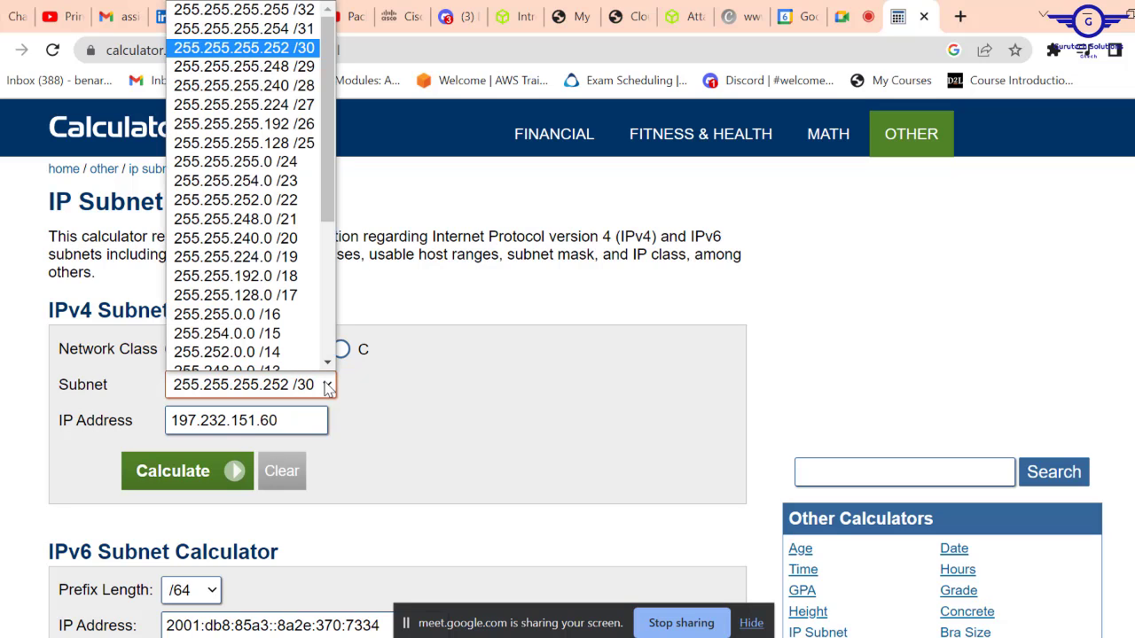
left_click(286, 164)
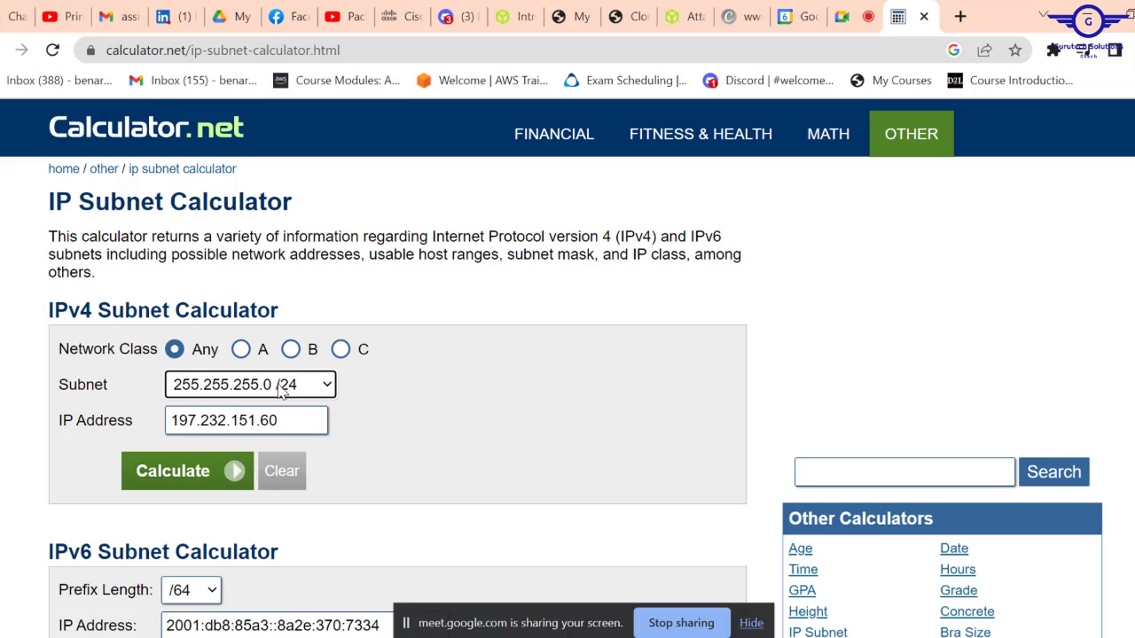
left_click(328, 387)
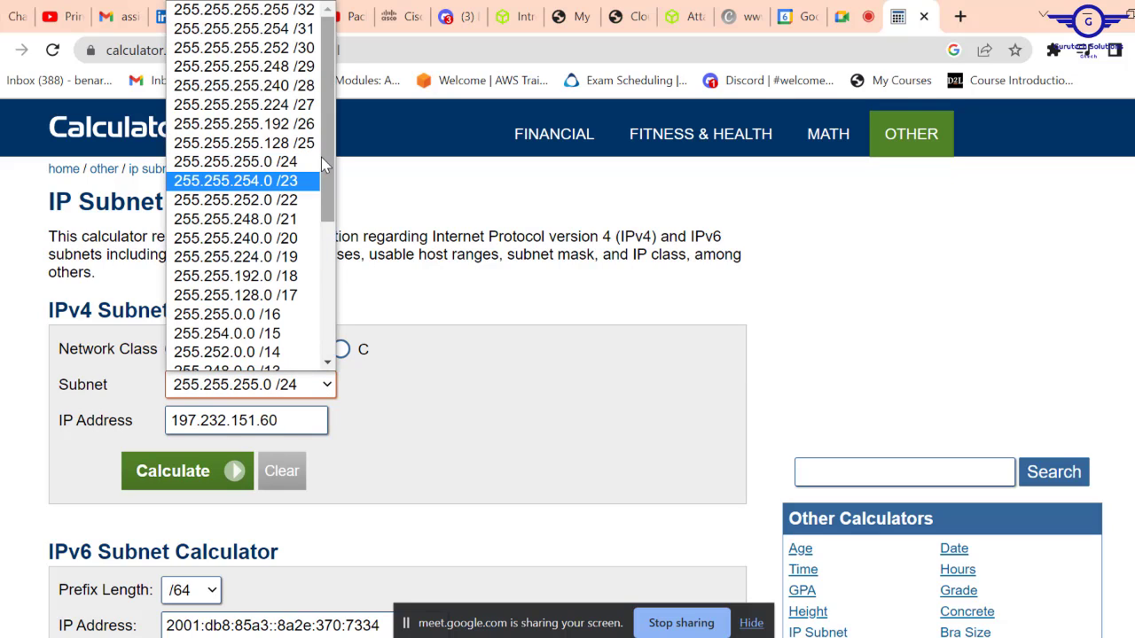
left_click_drag(324, 146, 322, 102)
left_click(302, 10)
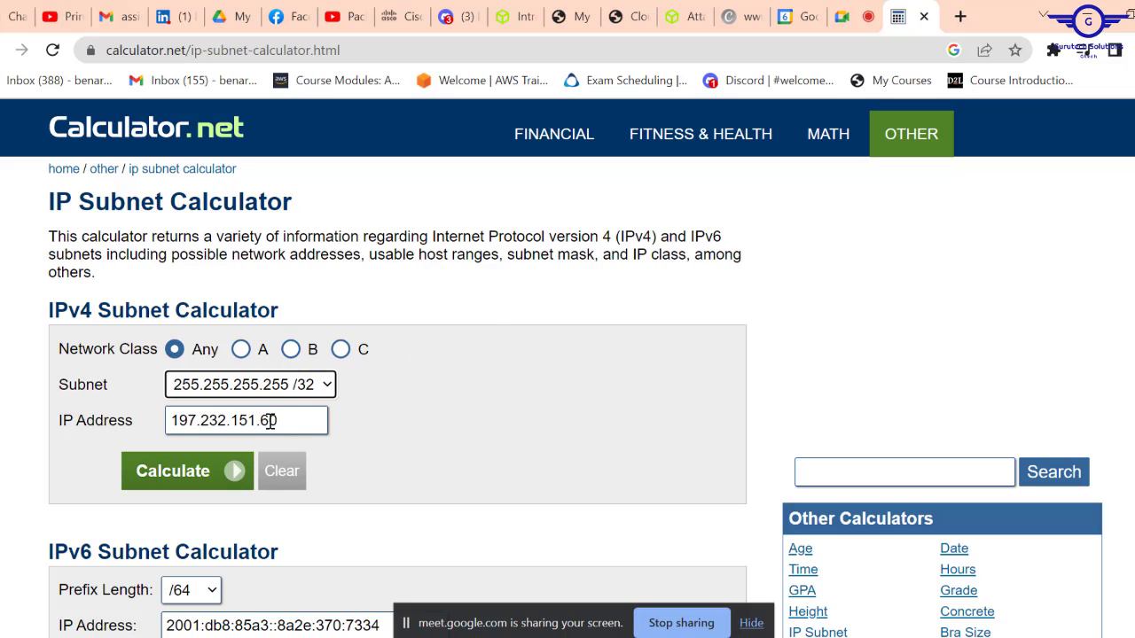
left_click(326, 389)
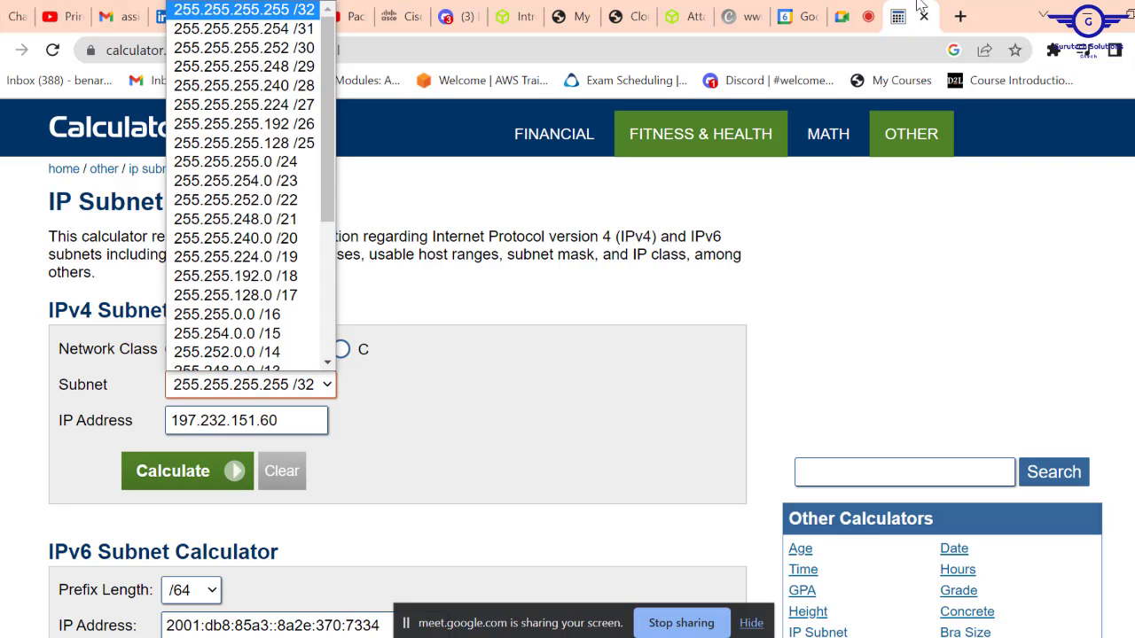
left_click(1082, 18)
left_click(1082, 19)
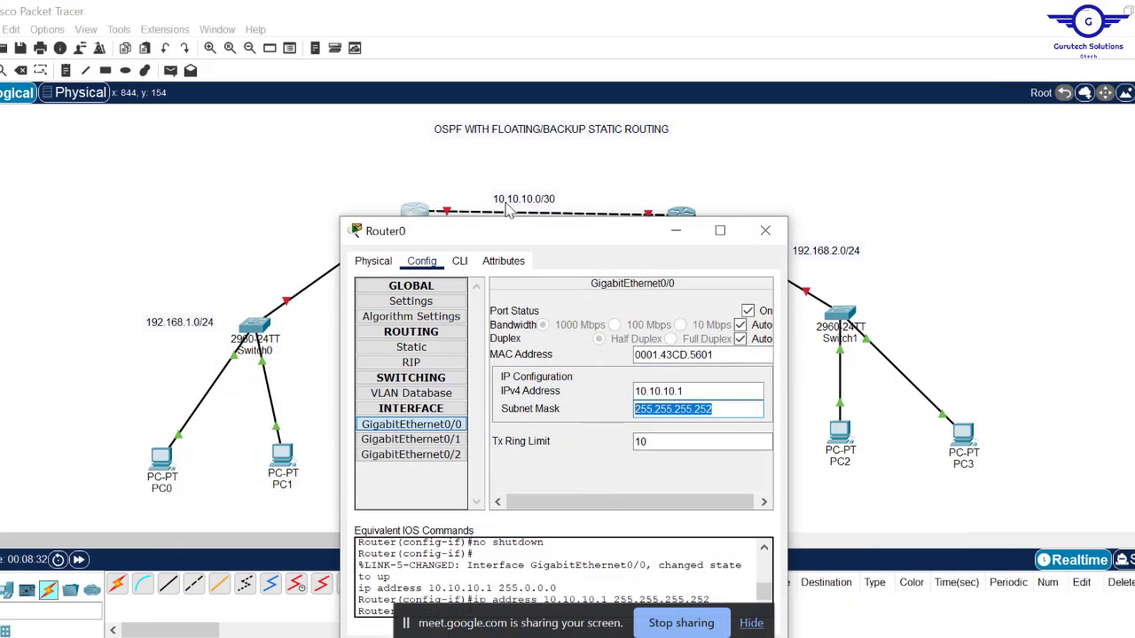
left_click(765, 230)
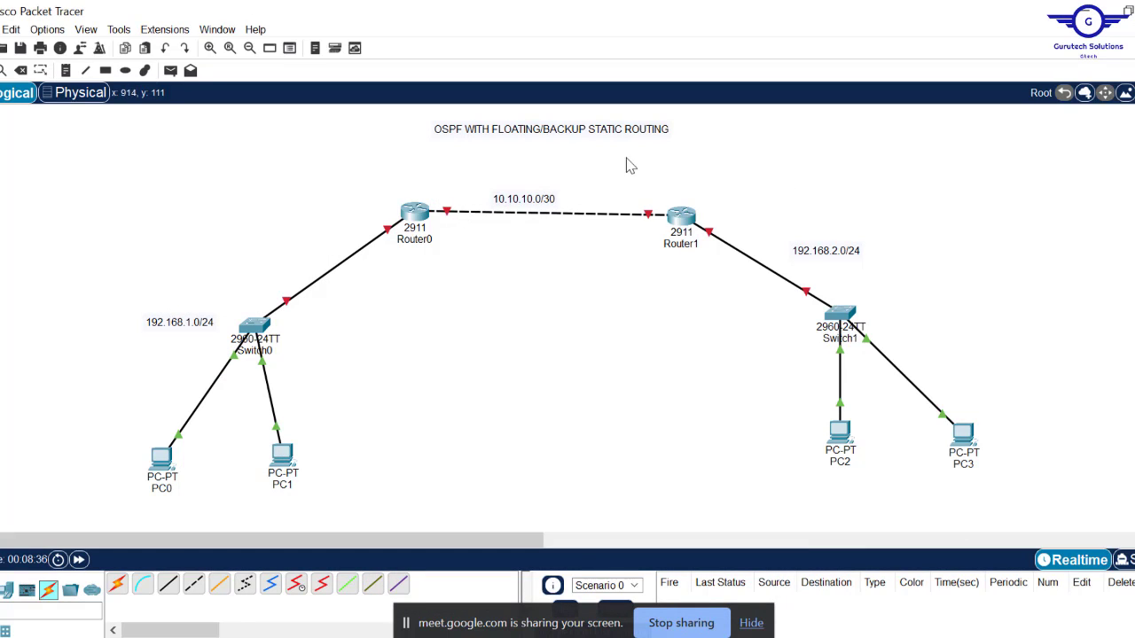
double_click(541, 200)
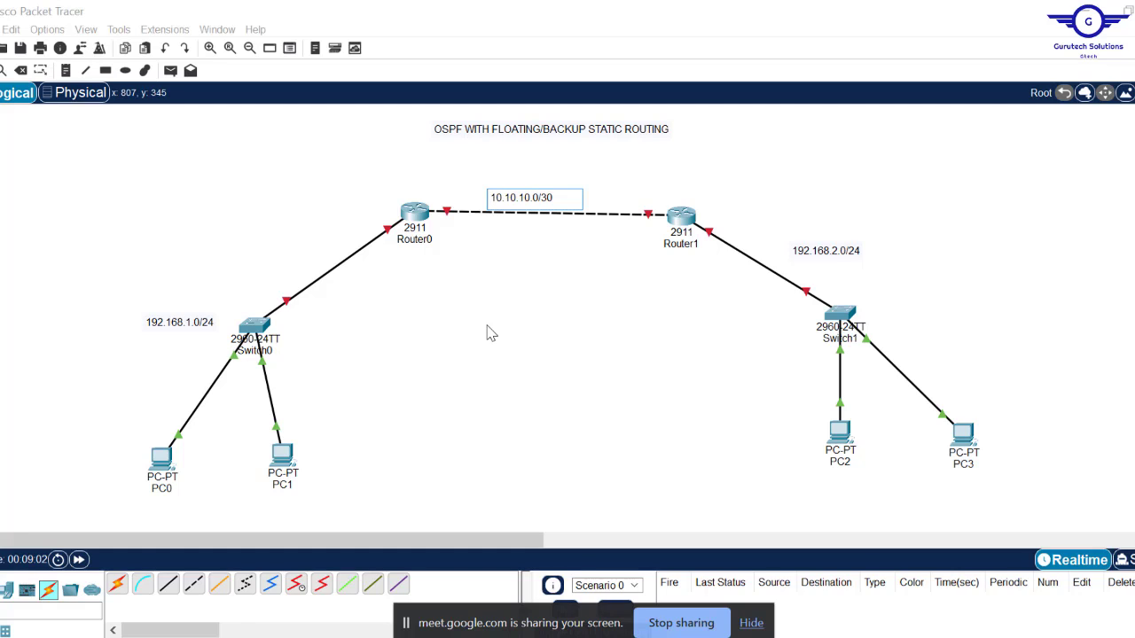
left_click(418, 211)
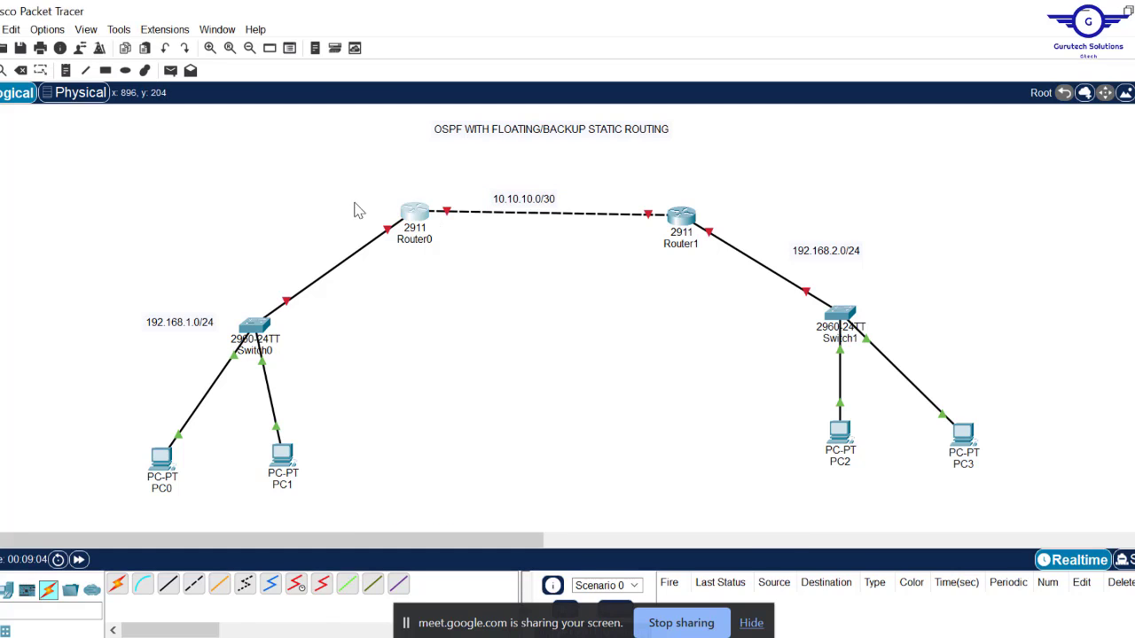
Set Router0's GigabitEthernet0/1 to IPv4 address 192.168.1.1 with subnet mask 255.255.255.0, and turn the port on.
left_click(413, 224)
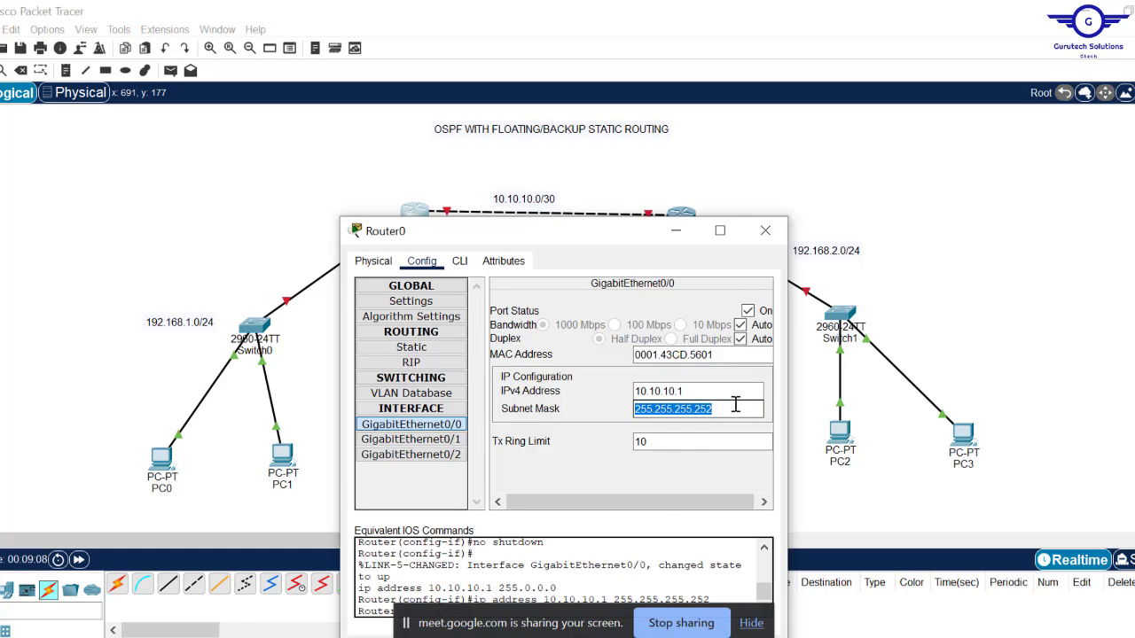
left_click(650, 582)
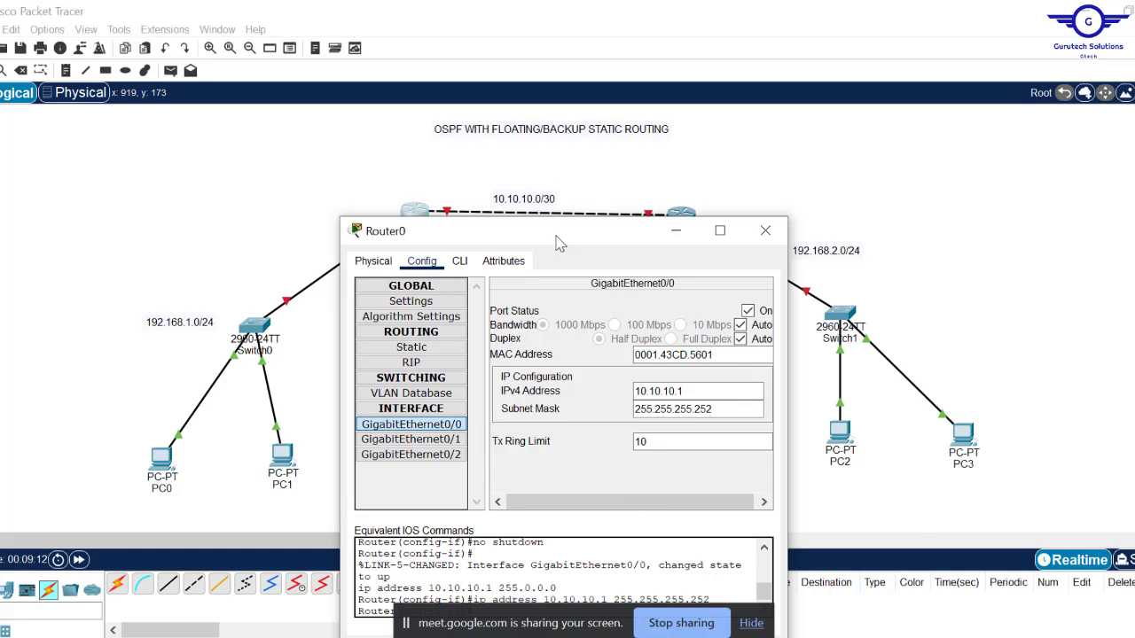
left_click_drag(561, 244, 665, 129)
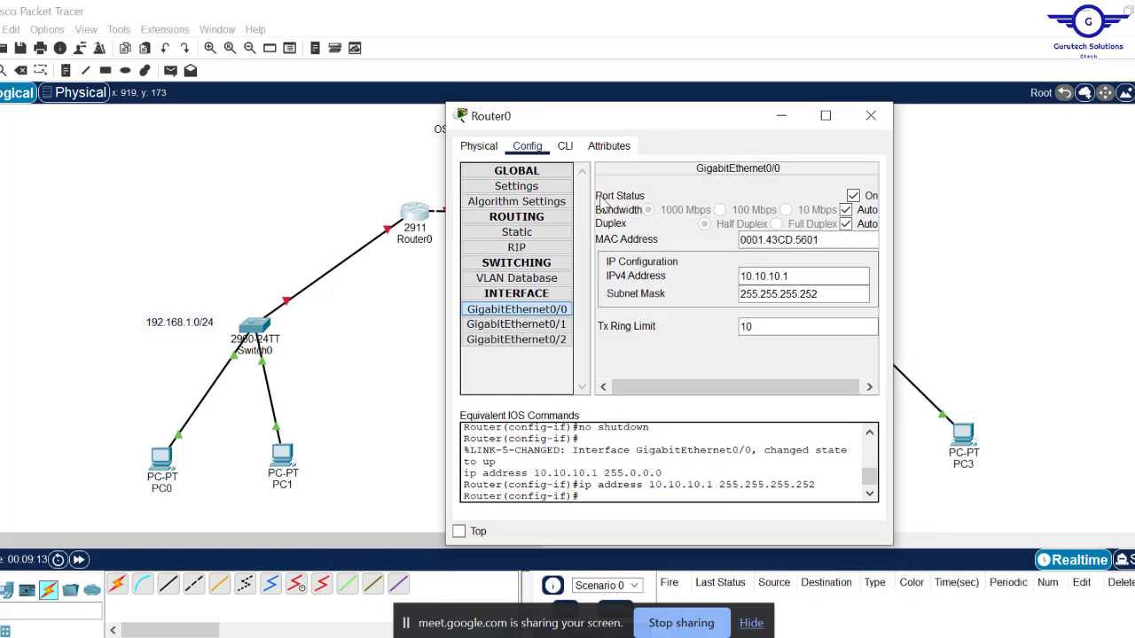
left_click(560, 326)
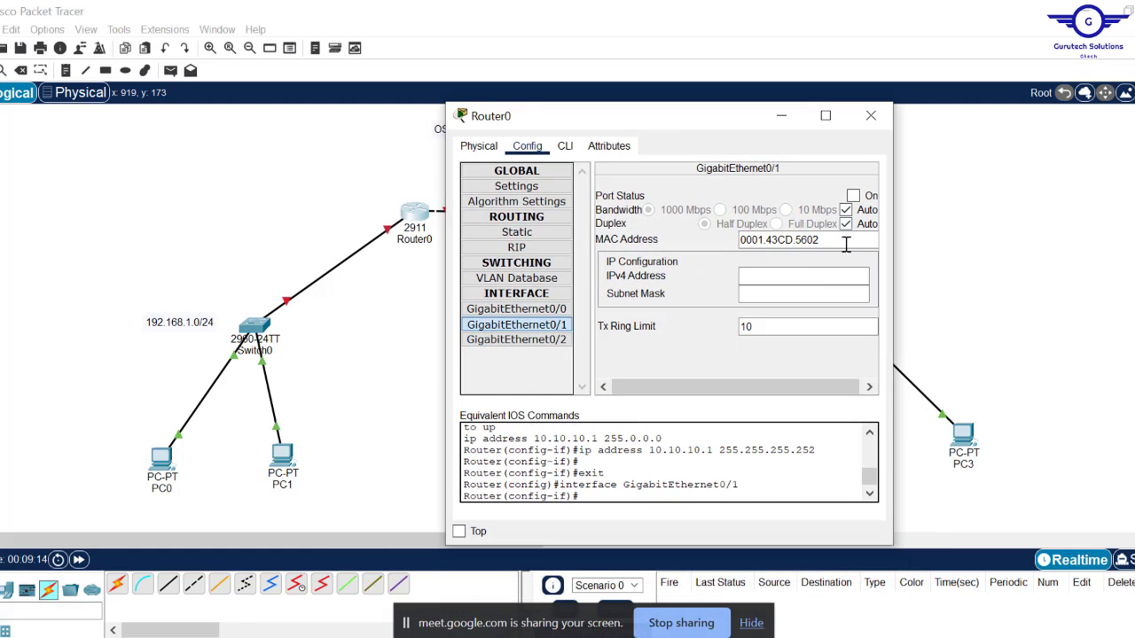
left_click(779, 294)
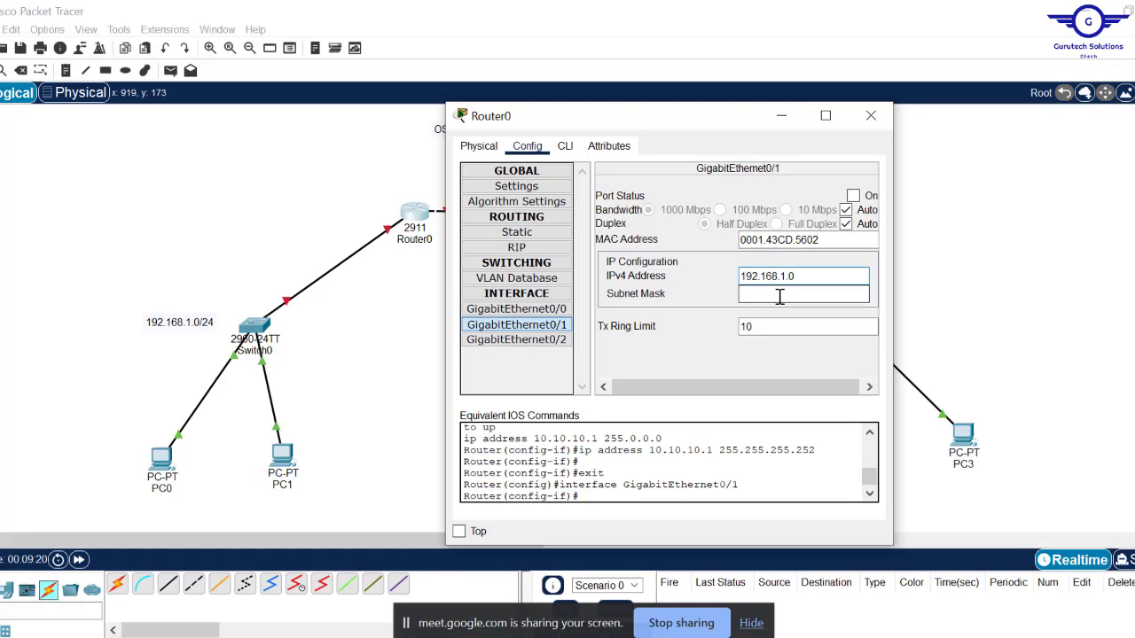
left_click(650, 351)
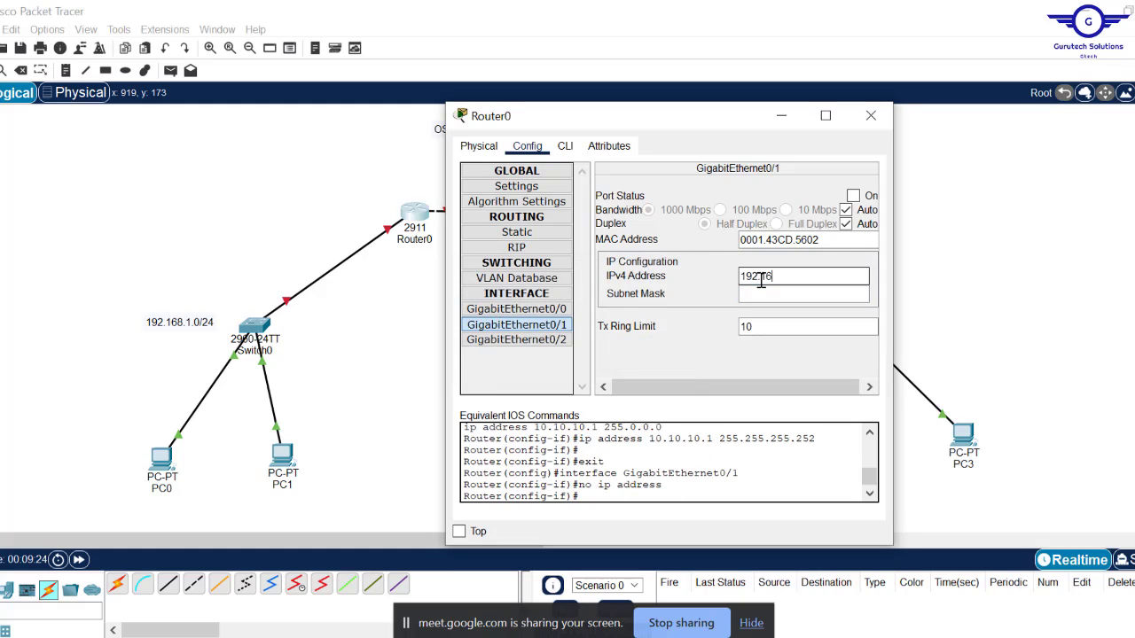
type("192.168.1.1")
left_click(768, 293)
left_click(854, 196)
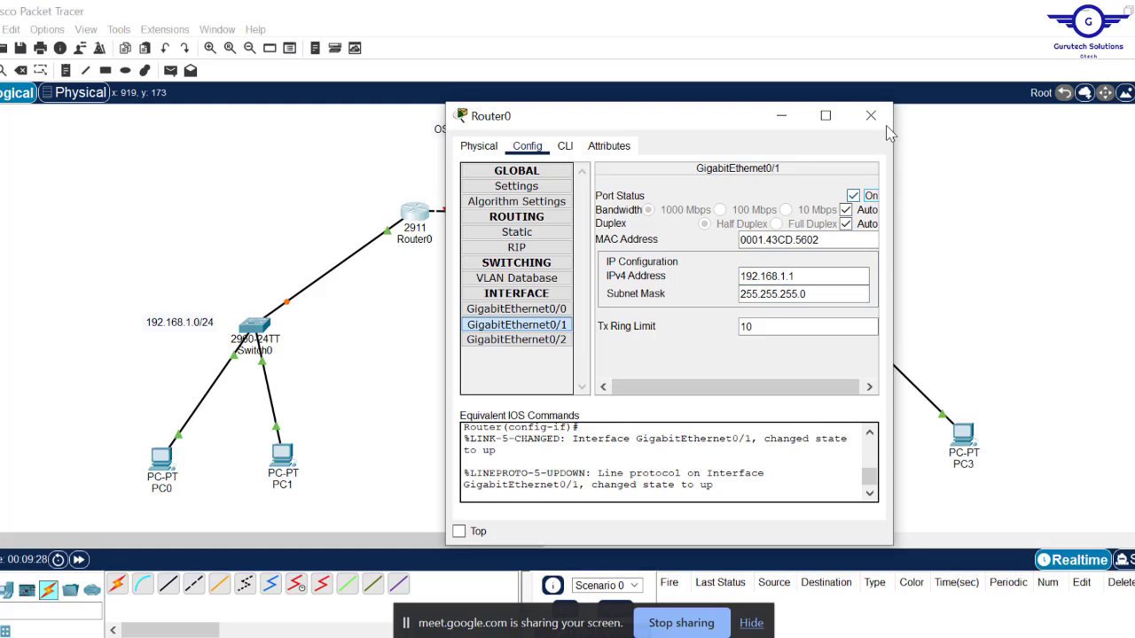
left_click(871, 124)
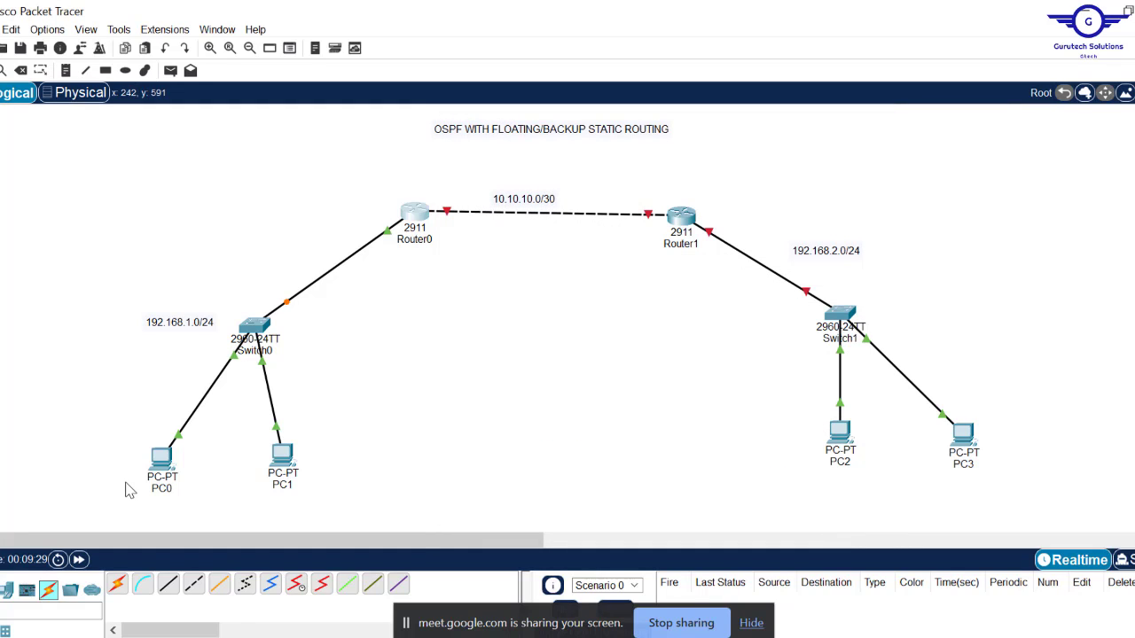
Copy the network address 192.168.1.0 from the label beside Switch0.
double_click(193, 323)
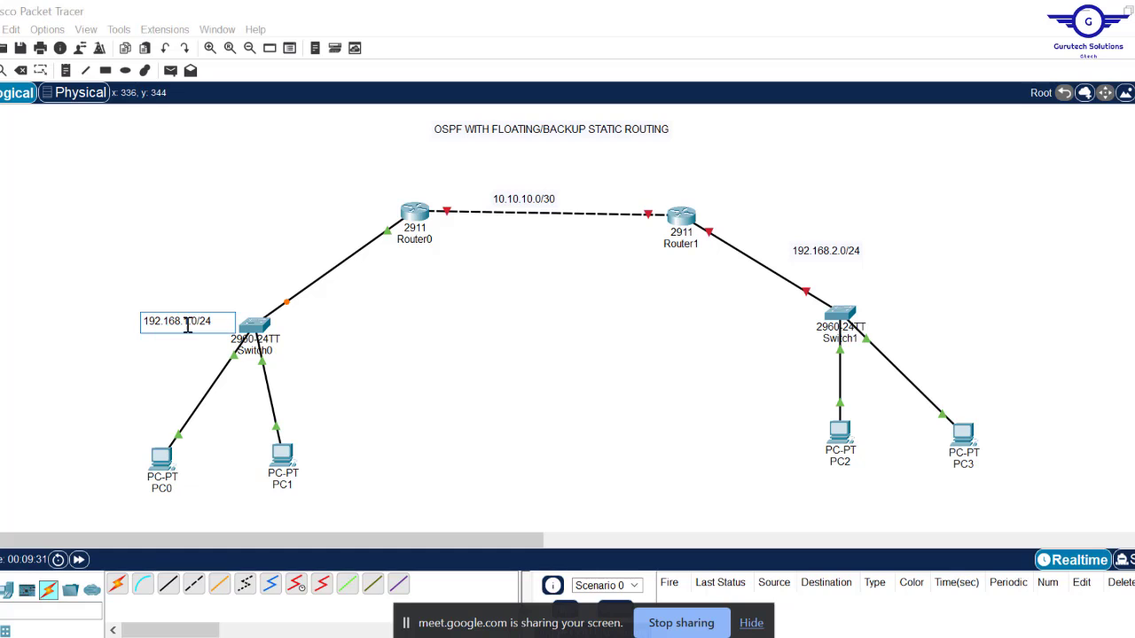
left_click_drag(197, 323, 82, 318)
key("ctrl+c")
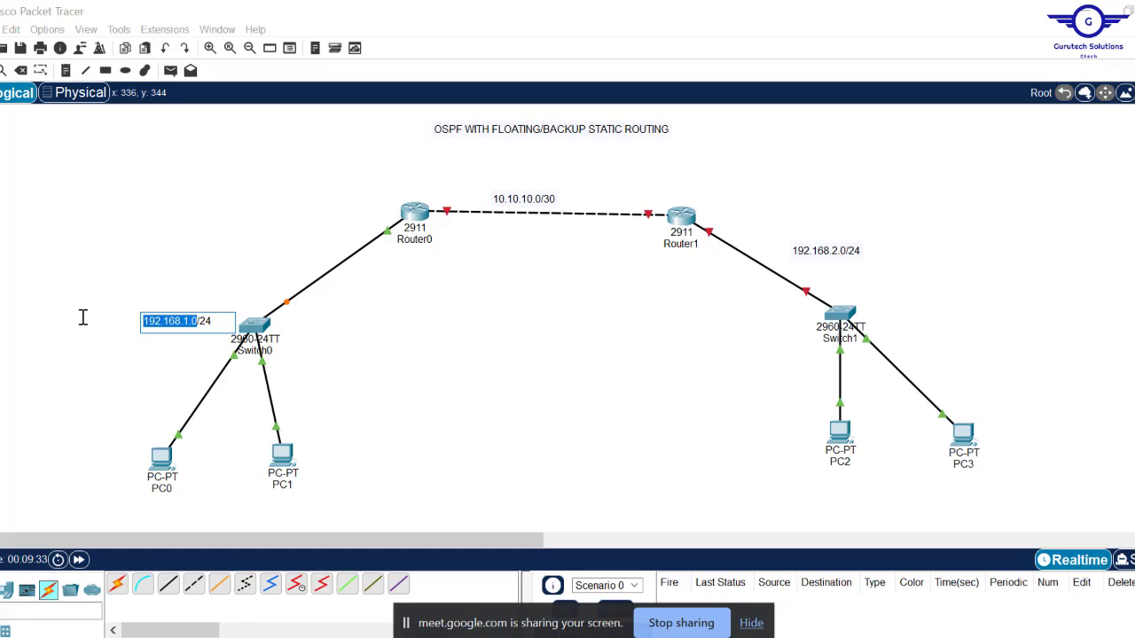
Give PC0 the static IPv4 address 192.168.1.10, subnet mask 255.255.255.0 and default gateway 192.168.1.1.
left_click(159, 458)
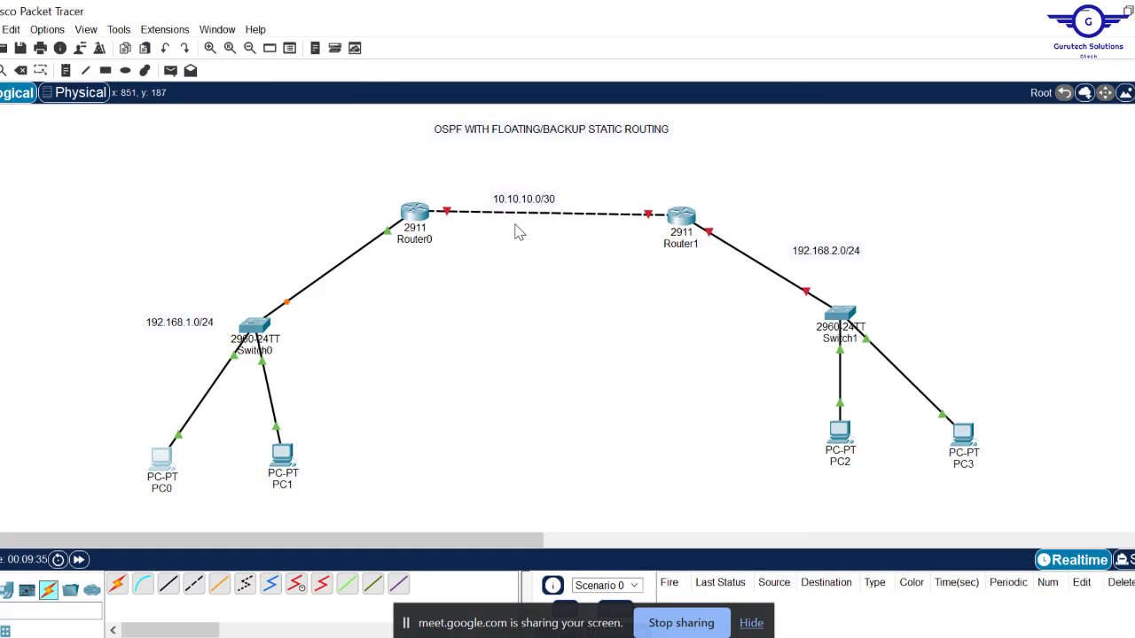
double_click(168, 459)
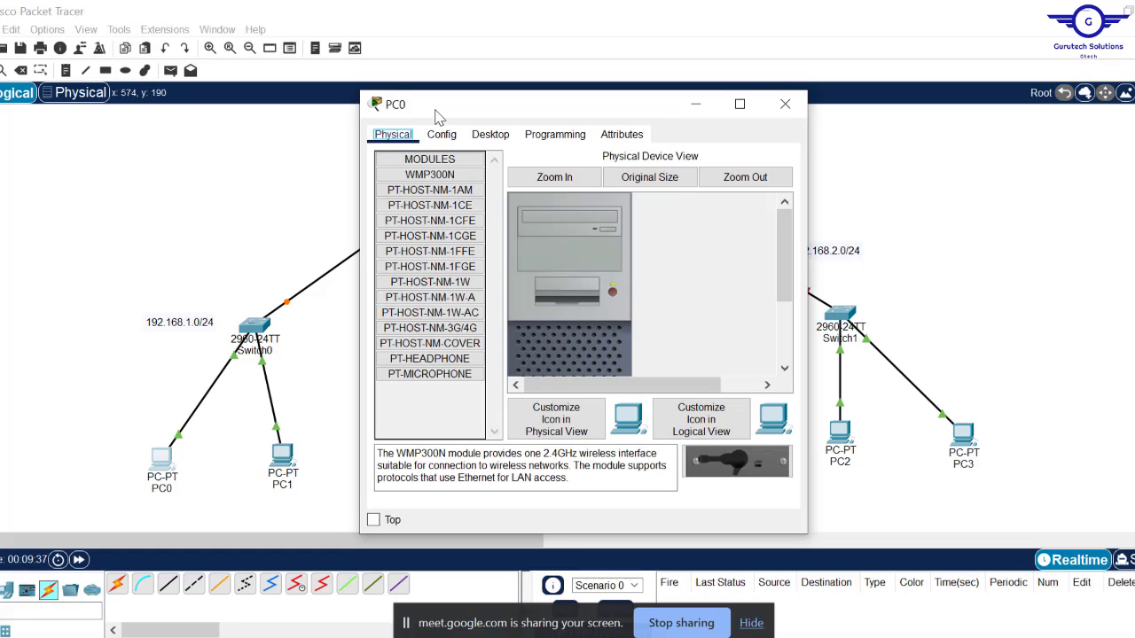
left_click(490, 135)
left_click(442, 195)
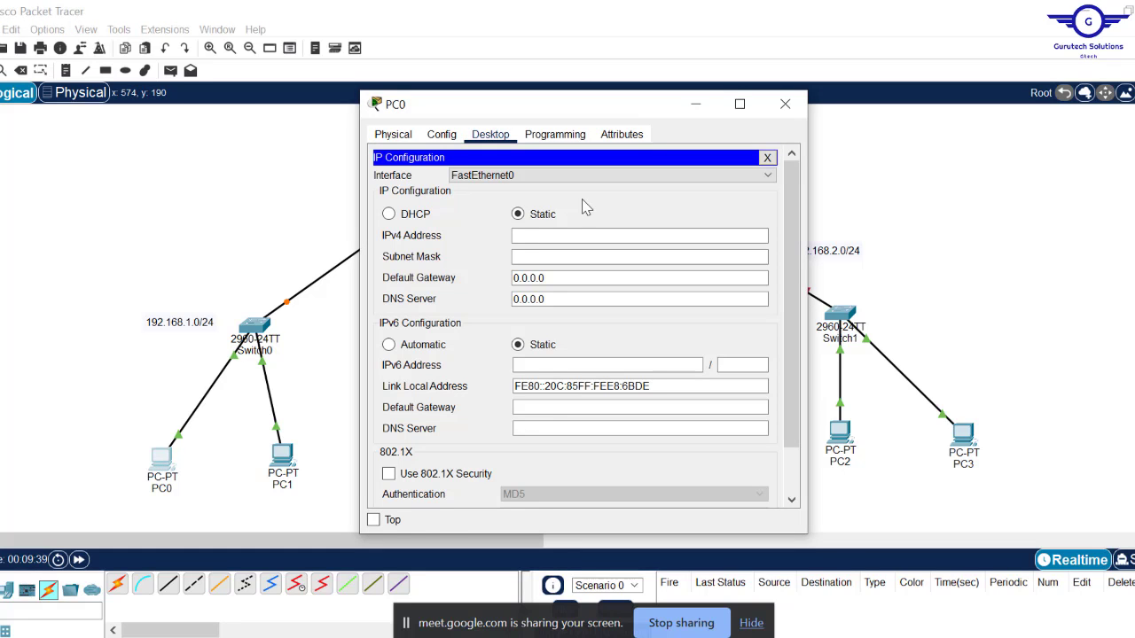
left_click(532, 234)
type("192.168.1.0")
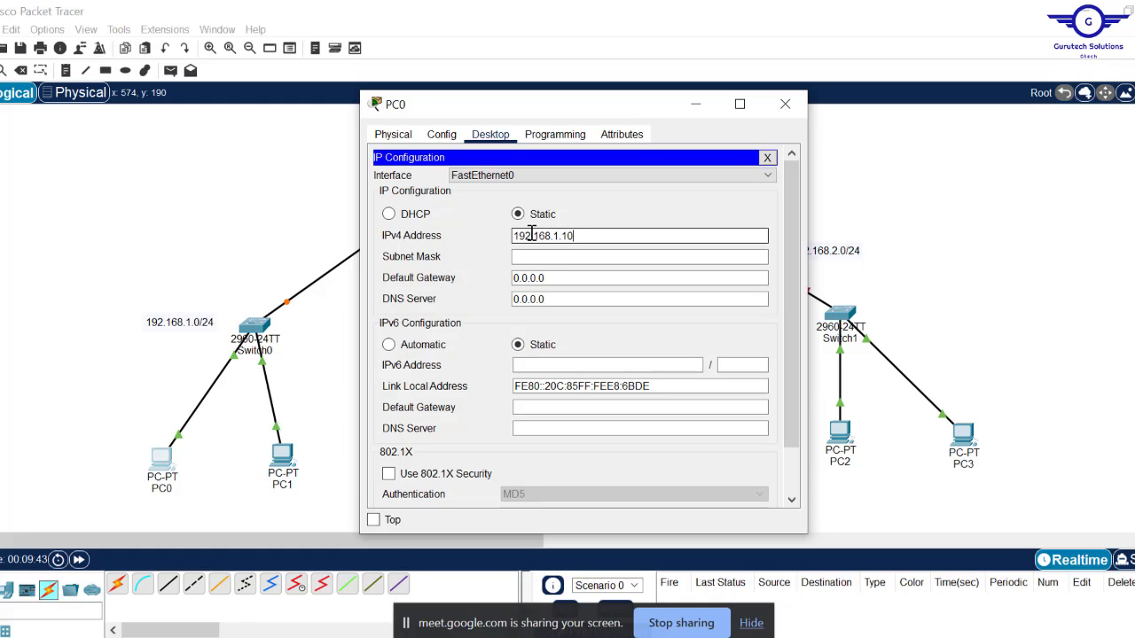
left_click(550, 257)
left_click_drag(551, 277, 456, 277)
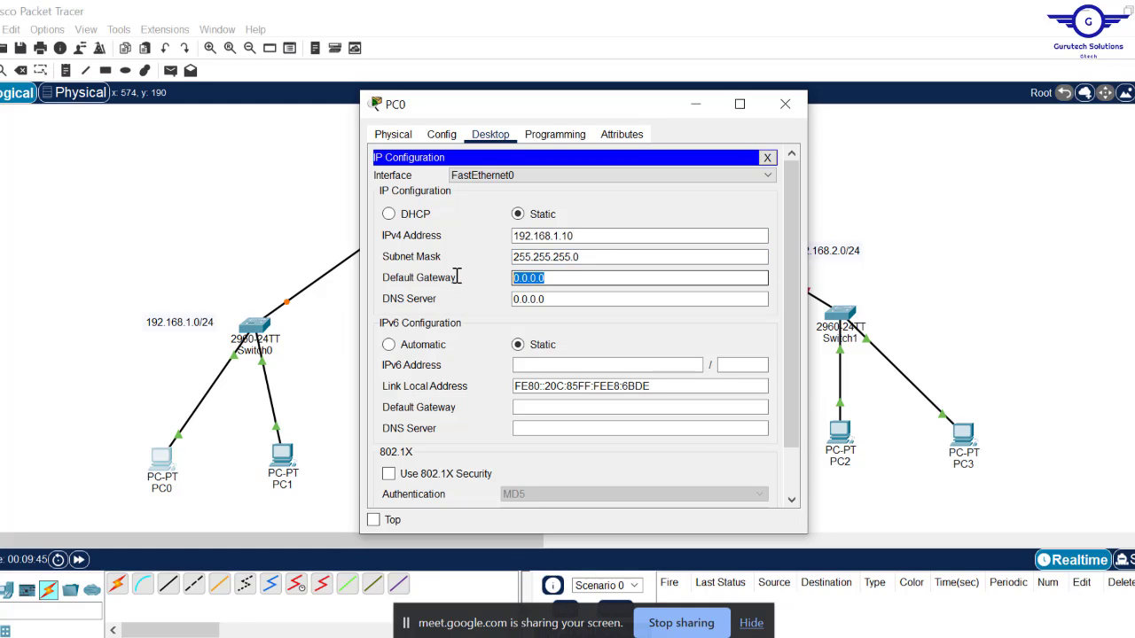
key("ctrl+v")
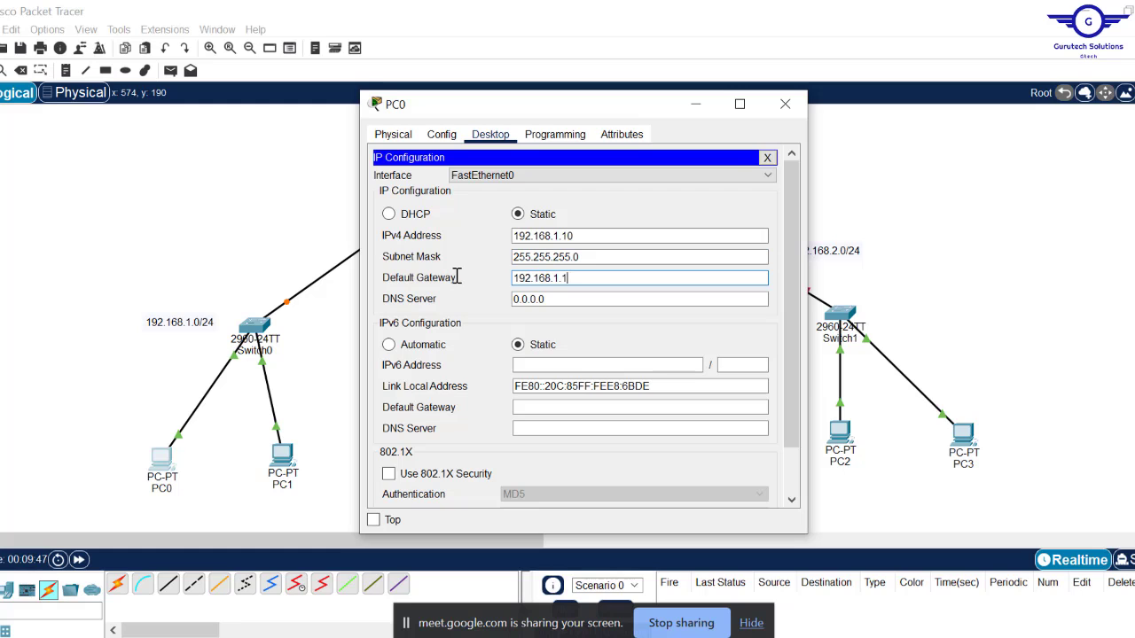
left_click(785, 104)
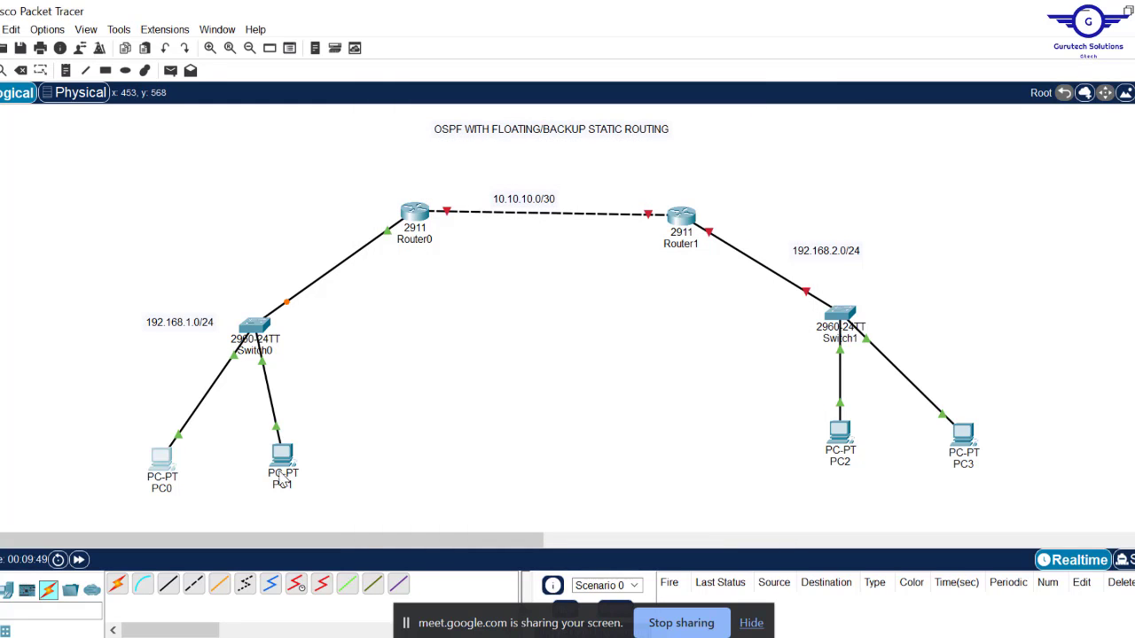
Give PC1 the static IPv4 address 192.168.1.20 with subnet mask 255.255.255.0.
left_click(283, 459)
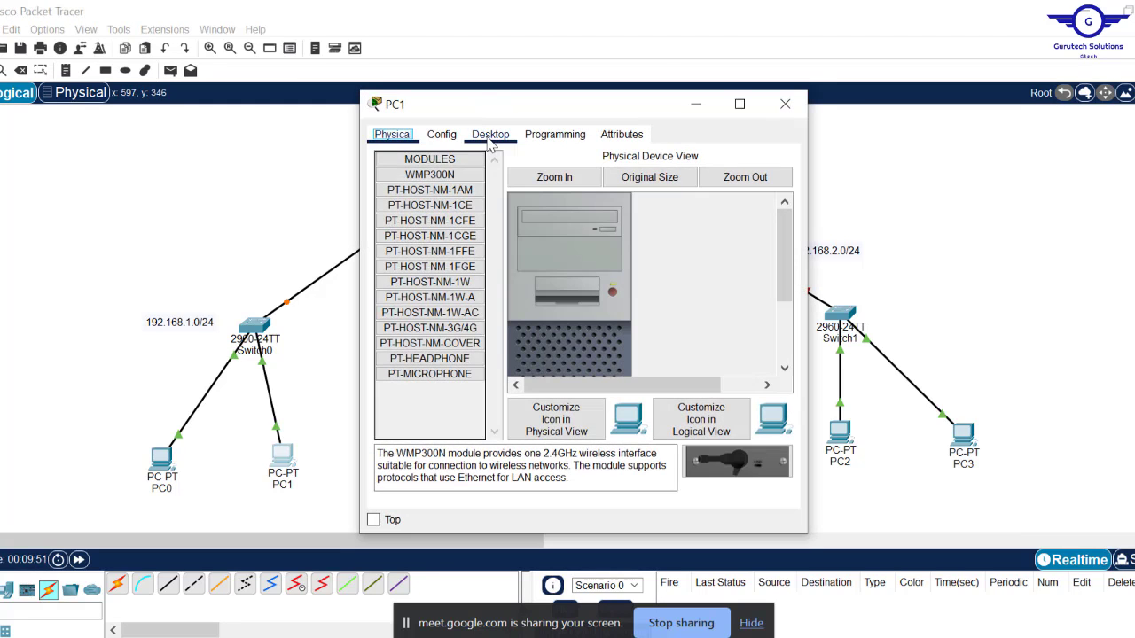
left_click(489, 137)
left_click(431, 184)
left_click(529, 235)
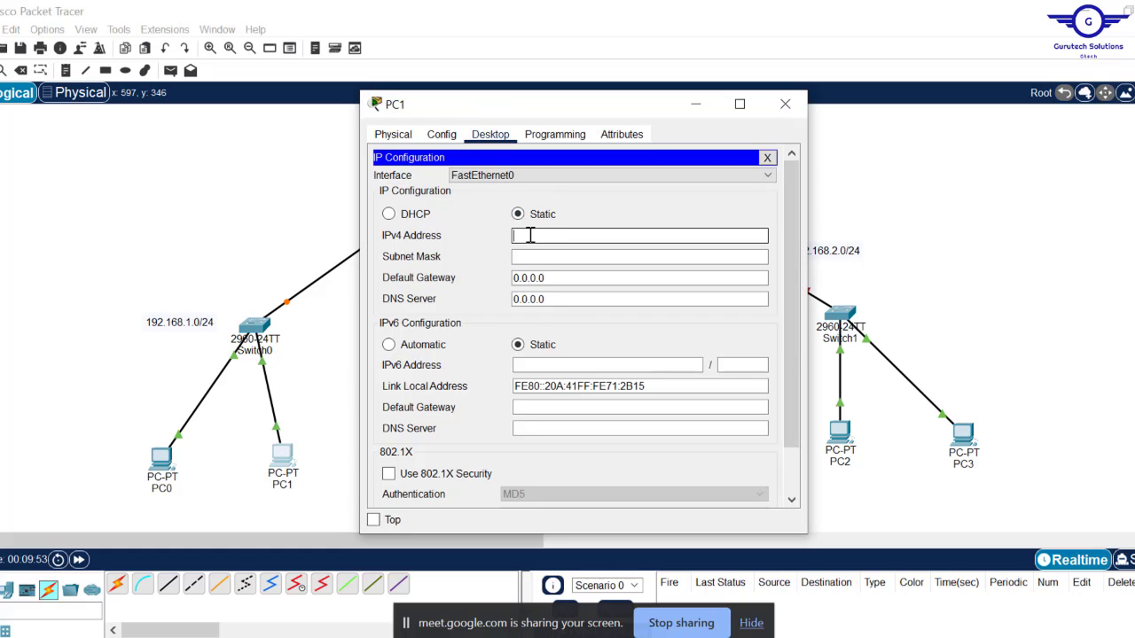
type("192.168.1.0")
left_click(568, 257)
Replace PC1's default gateway with 0192.168.1.1 and close its configuration window.
left_click(552, 277)
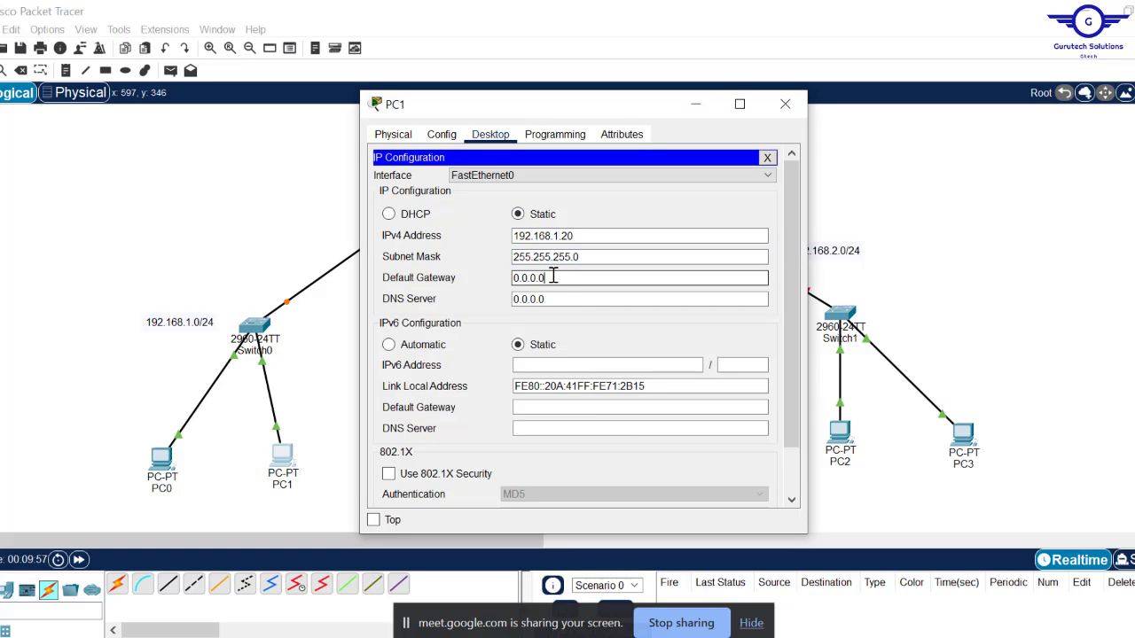
left_click_drag(553, 276, 405, 279)
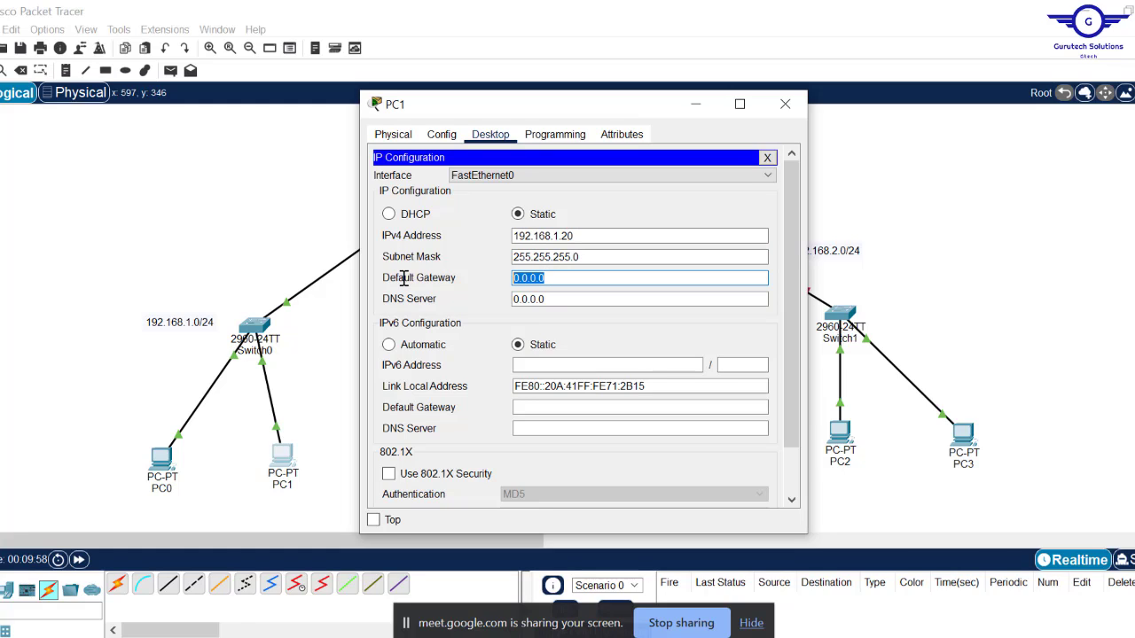
key("BackSpace")
key("ctrl+a")
key("BackSpace")
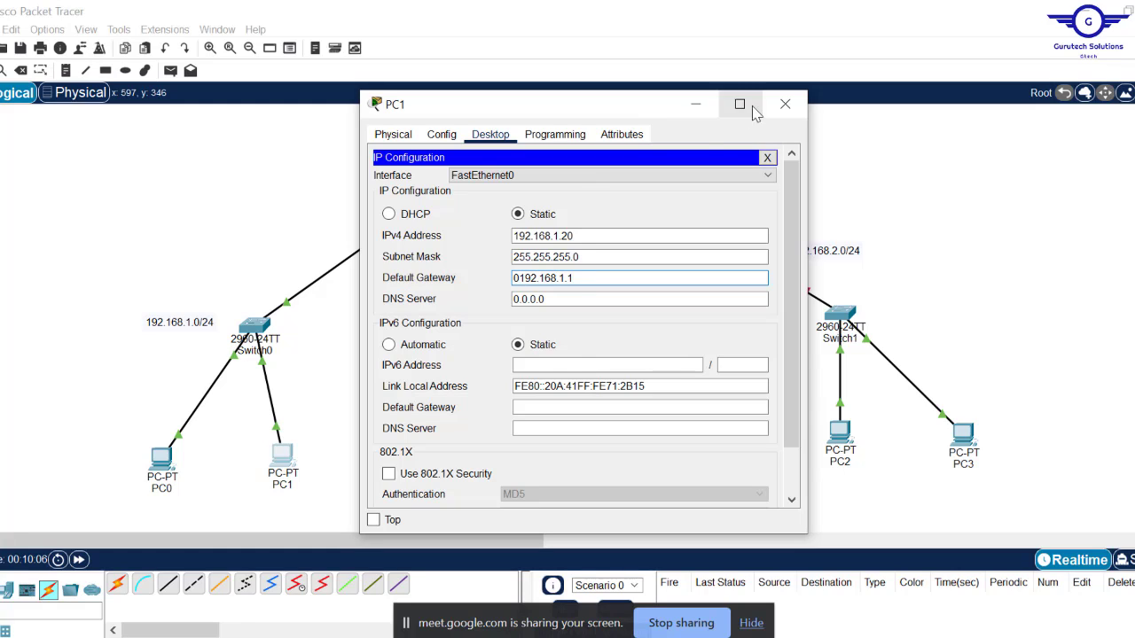
left_click(785, 104)
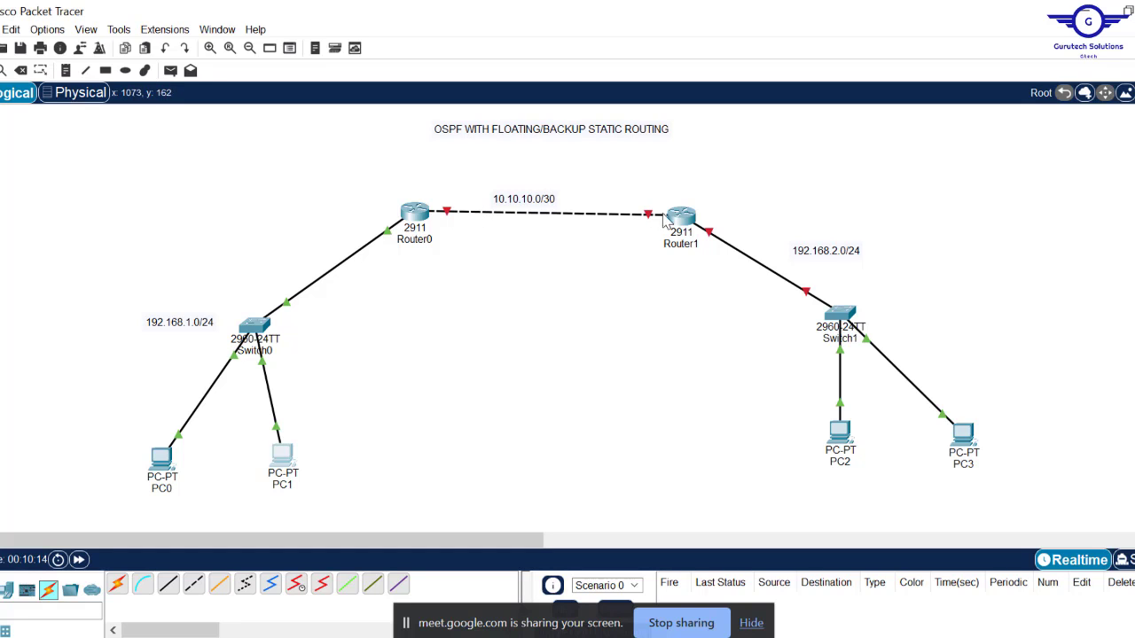
Turn on Router1's GigabitEthernet0/0 and set its IPv4 address to 10.10.10.2 with subnet mask 255.255.255.252.
left_click(684, 219)
left_click(457, 141)
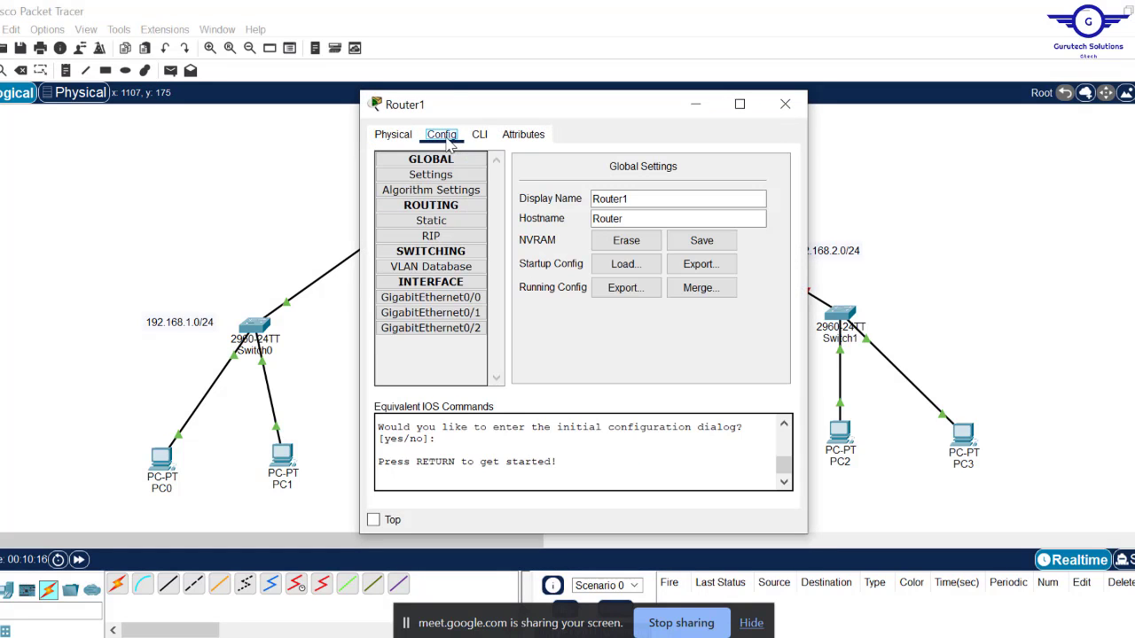
left_click(431, 298)
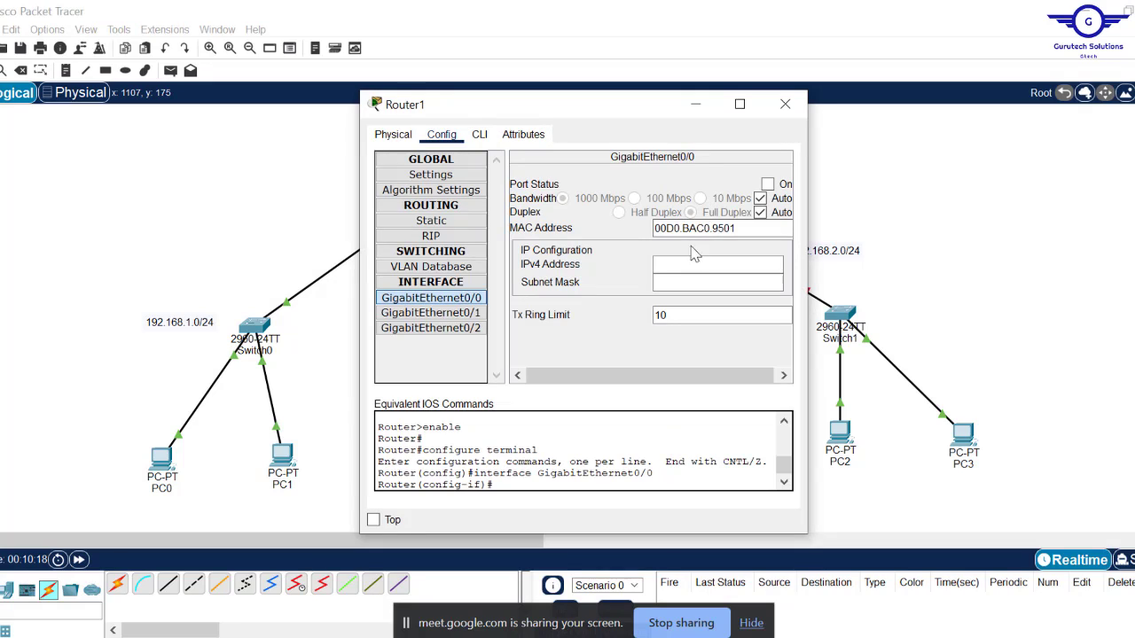
left_click(767, 184)
left_click(685, 262)
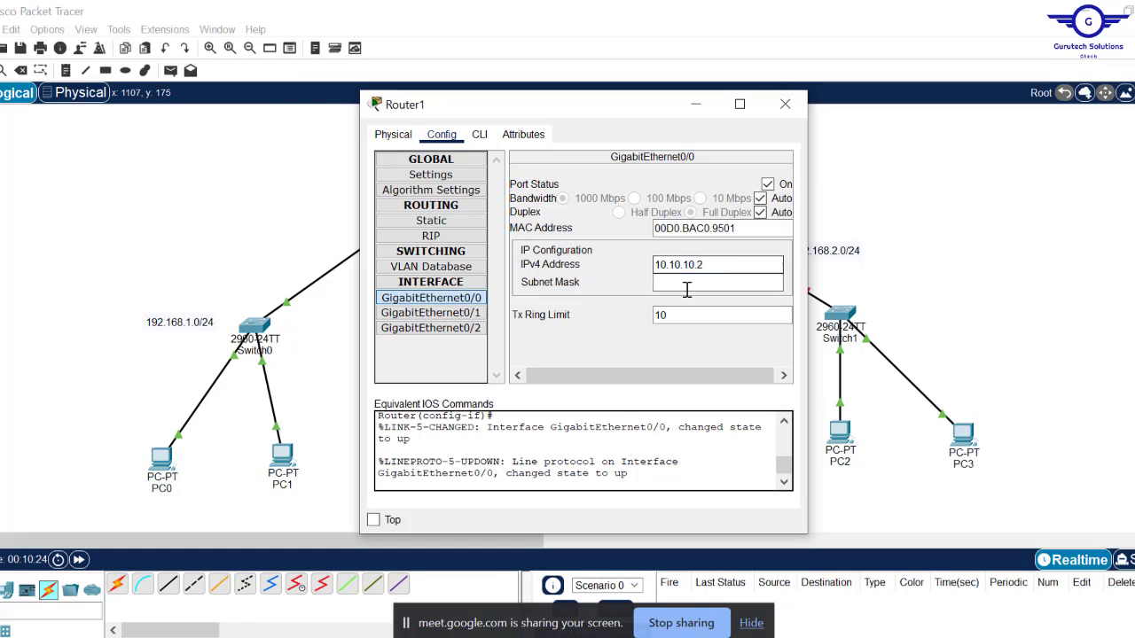
left_click(685, 283)
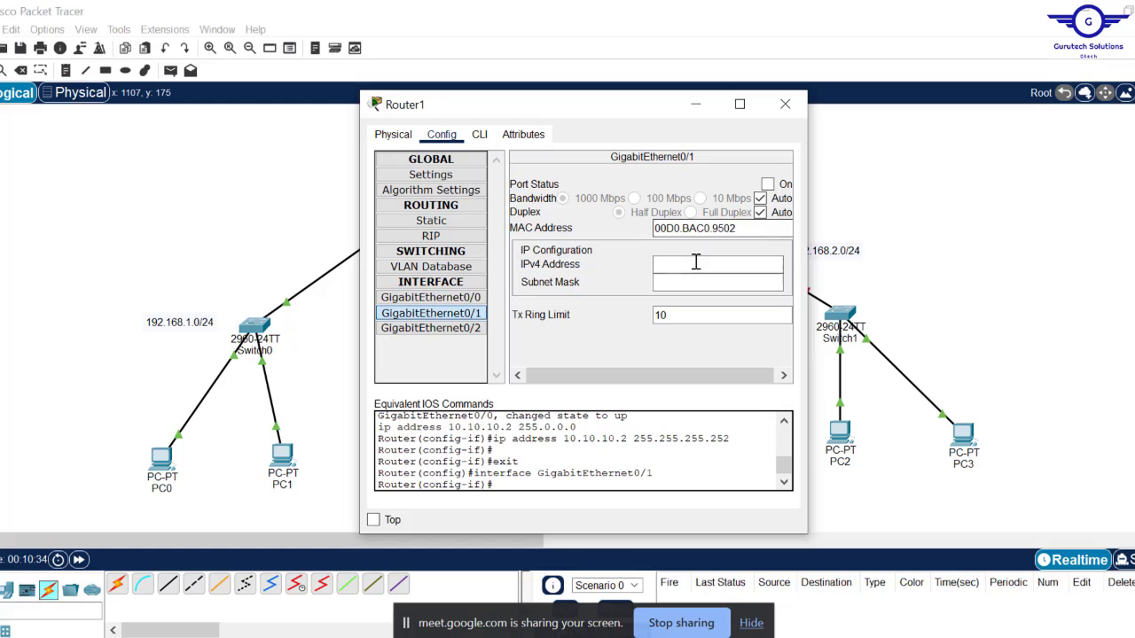
Turn on Router1's GigabitEthernet0/1 and set its IPv4 address to 192.168.2.1 with subnet mask 255.255.255.0.
left_click(768, 184)
left_click(670, 268)
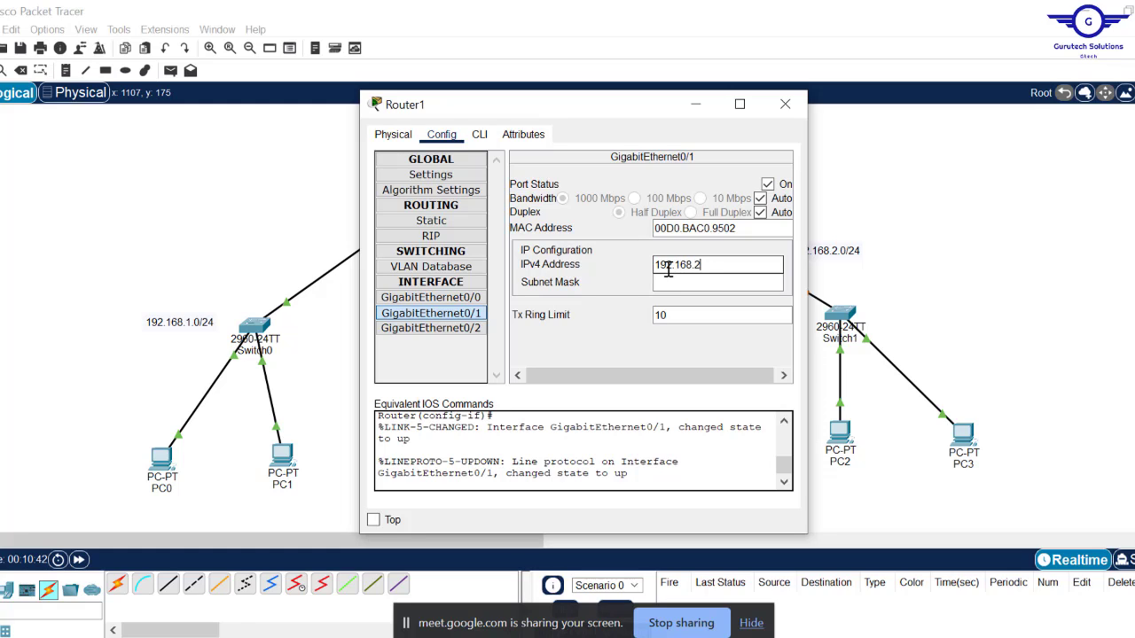
left_click_drag(719, 271, 630, 265)
left_click(674, 282)
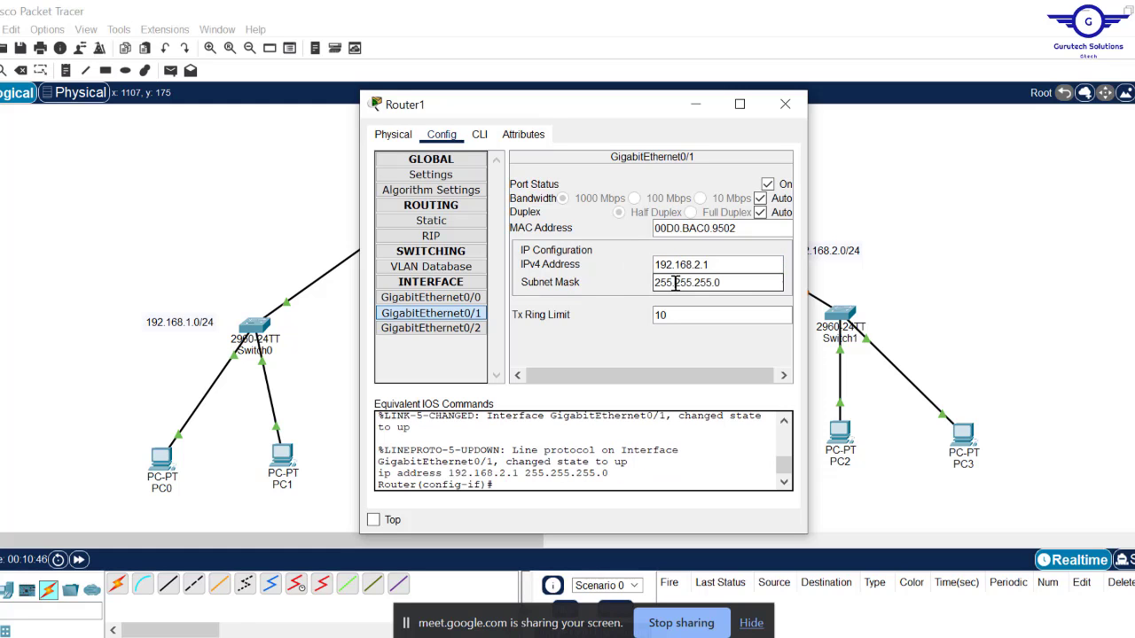
left_click(785, 104)
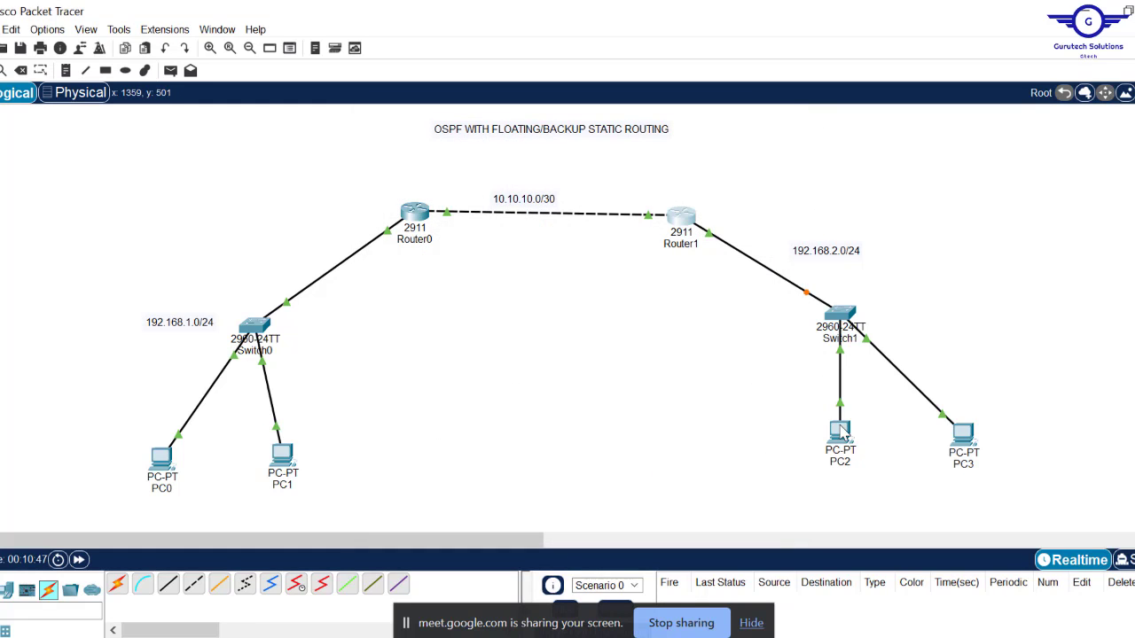
Give PC2 the static IPv4 address 192.168.2.10, subnet mask 255.255.255.0 and default gateway 192.168.2.1.
left_click(839, 432)
left_click(499, 136)
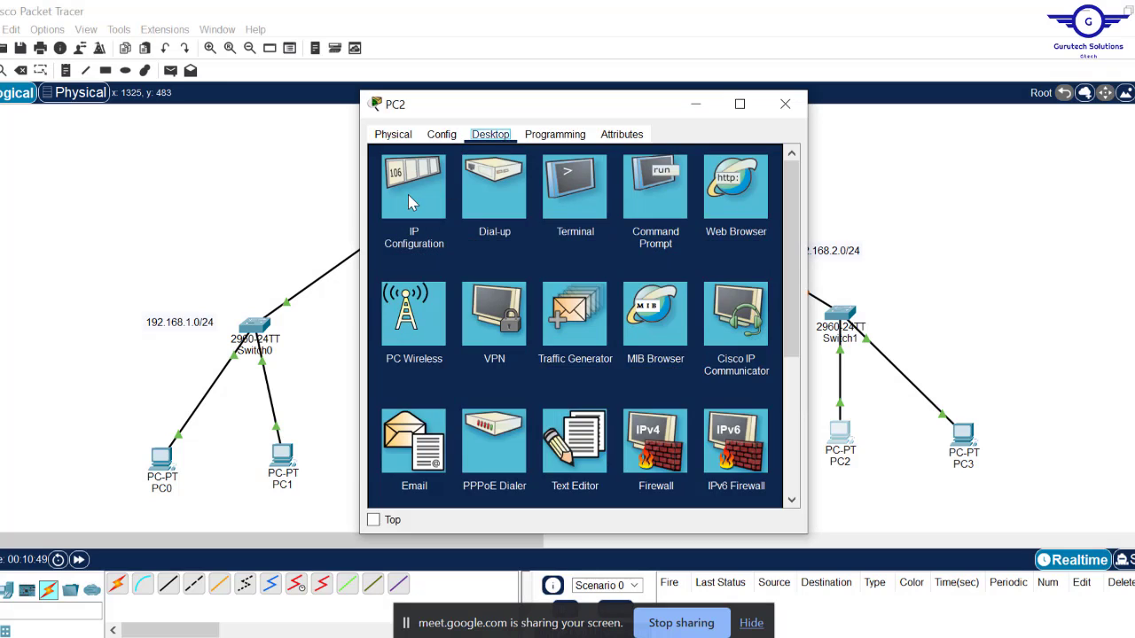
left_click(408, 194)
type("192.168.2.10")
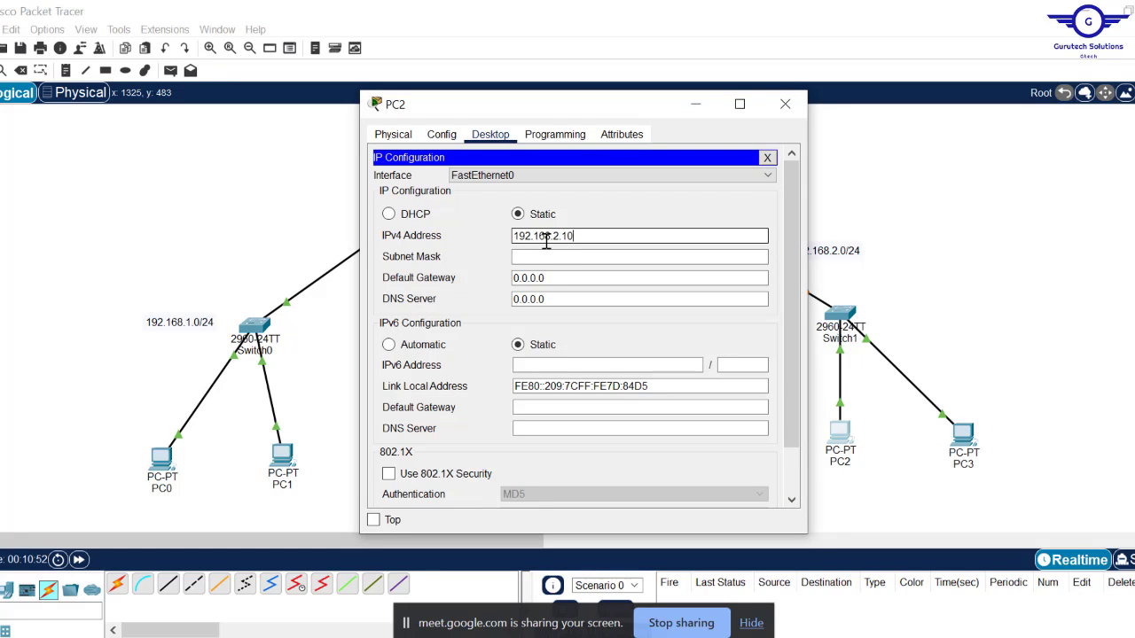
left_click_drag(551, 258, 481, 282)
type("192.168.2.1")
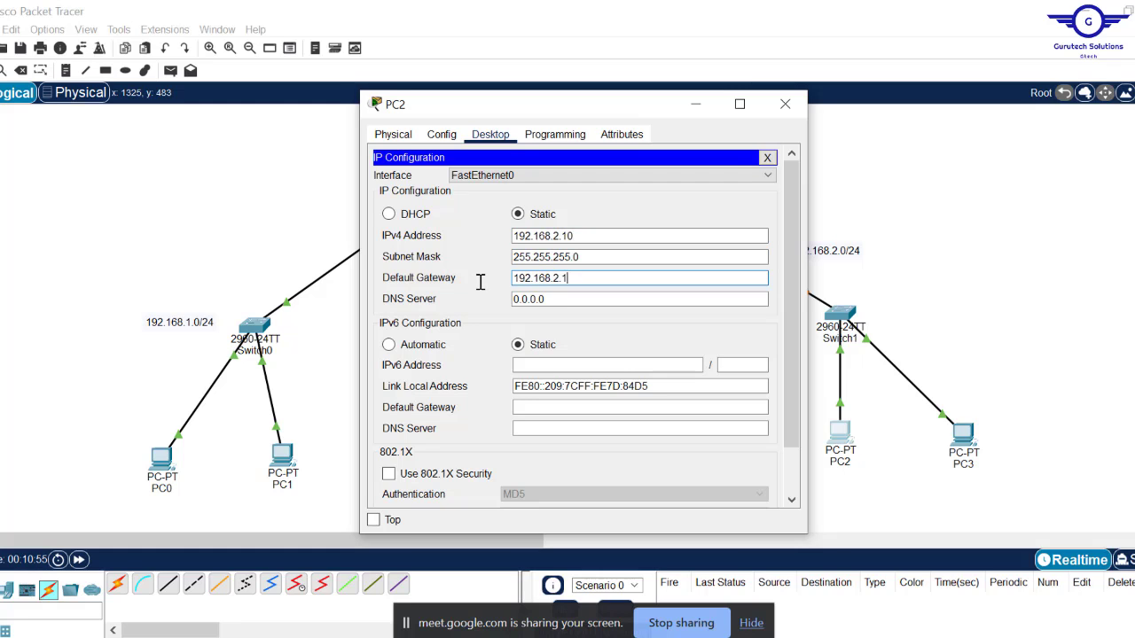
left_click(785, 104)
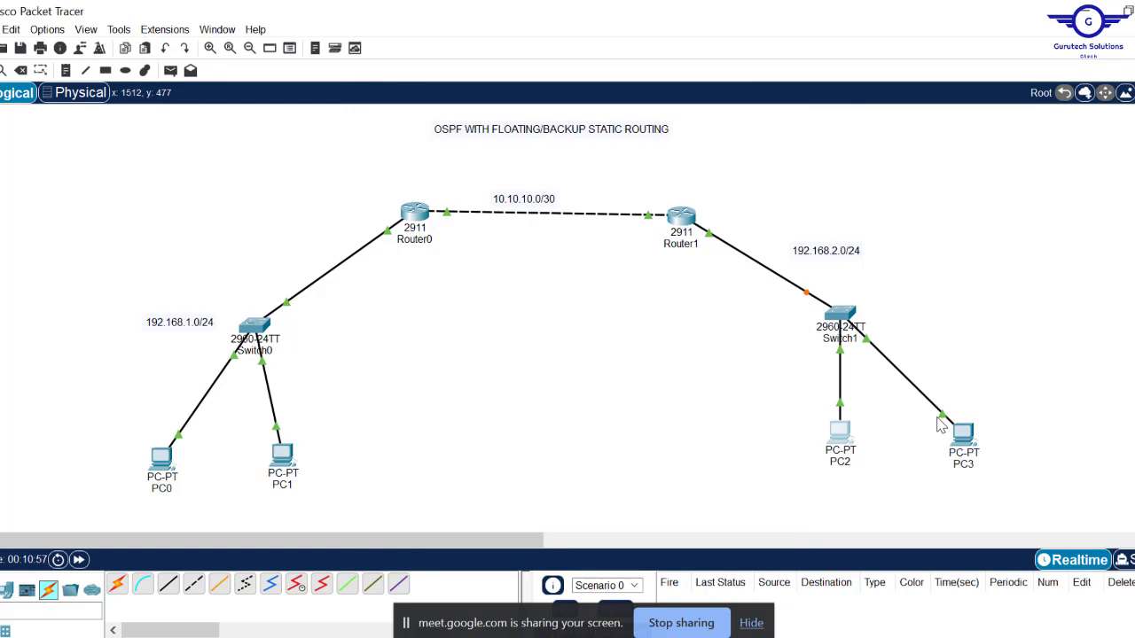
Give PC3 the static IPv4 address 192.168.2.20, subnet mask 255.255.255.0 and default gateway 192.168.2.1.
left_click(964, 435)
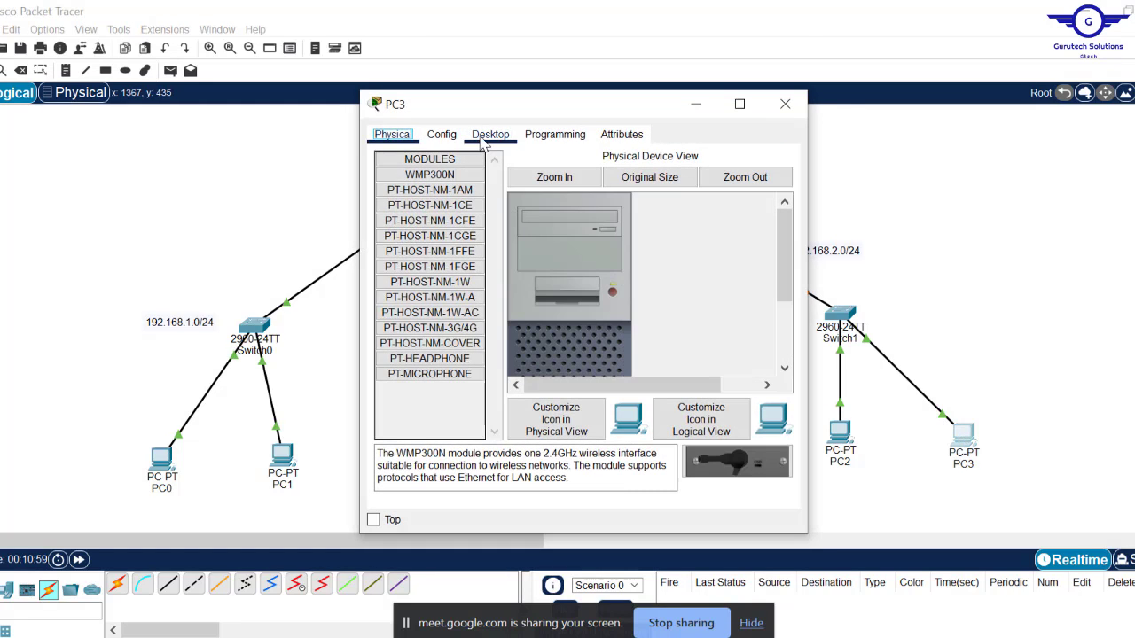
left_click(487, 139)
left_click(433, 186)
left_click(541, 237)
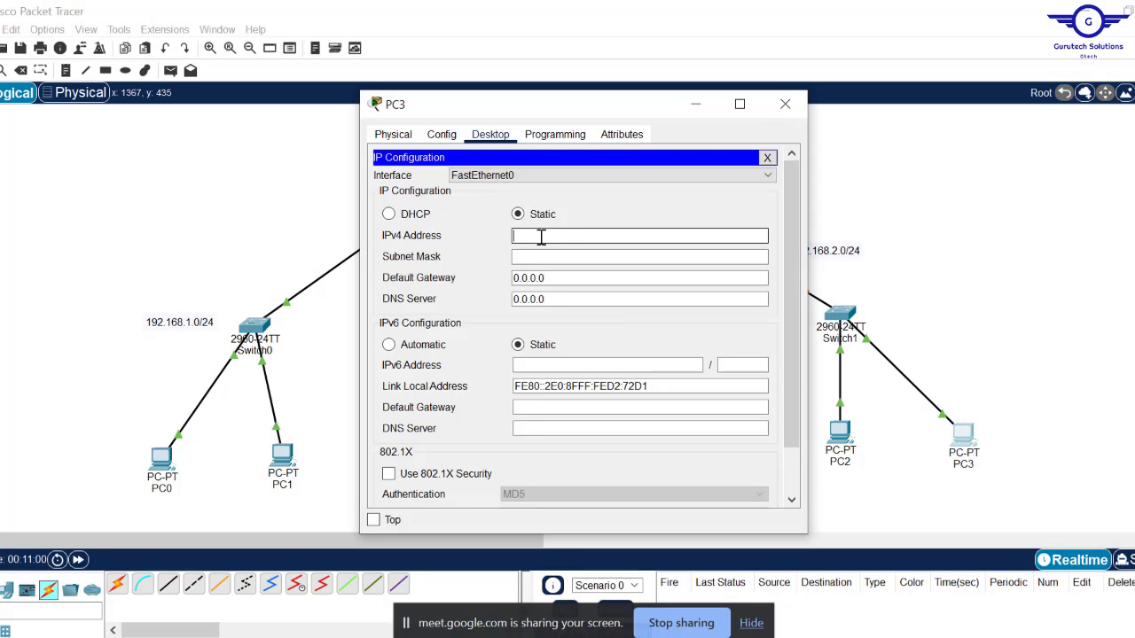
type("192.168.2.1")
type("0")
left_click(542, 258)
left_click_drag(555, 278, 460, 280)
type("192.168.2.1")
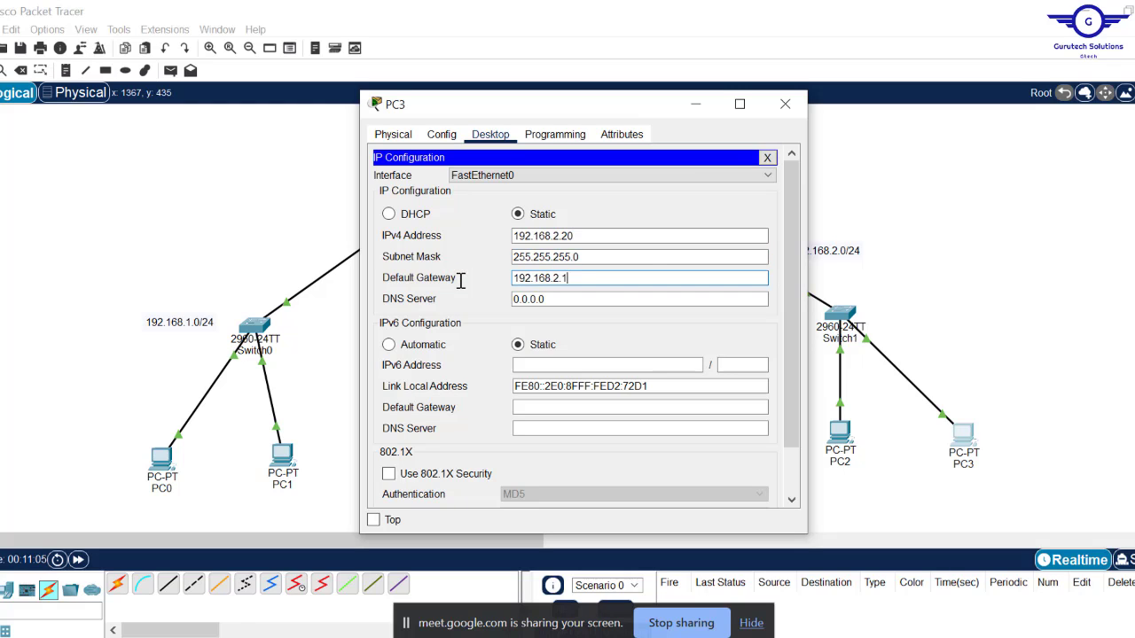
left_click(783, 106)
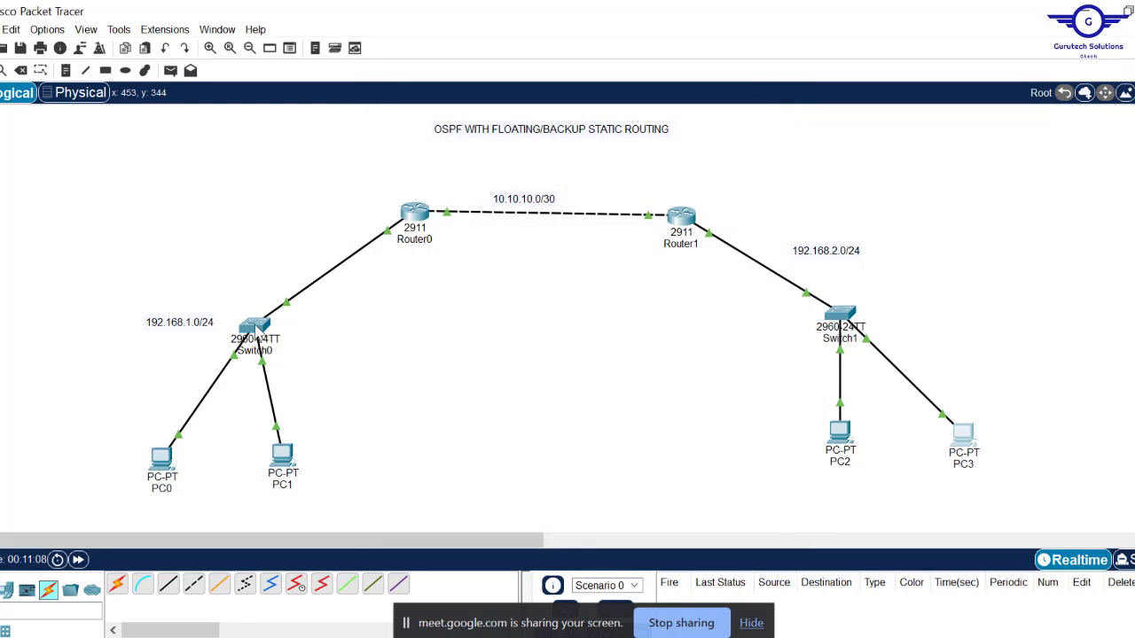
Tidy the topology layout by moving Switch0, PC0 and PC1 slightly upward and Router1 slightly farther from Router0.
mouse_move(255, 326)
left_mouse_down()
mouse_move(258, 308)
mouse_move(253, 315)
left_mouse_up()
left_click_drag(162, 459, 153, 428)
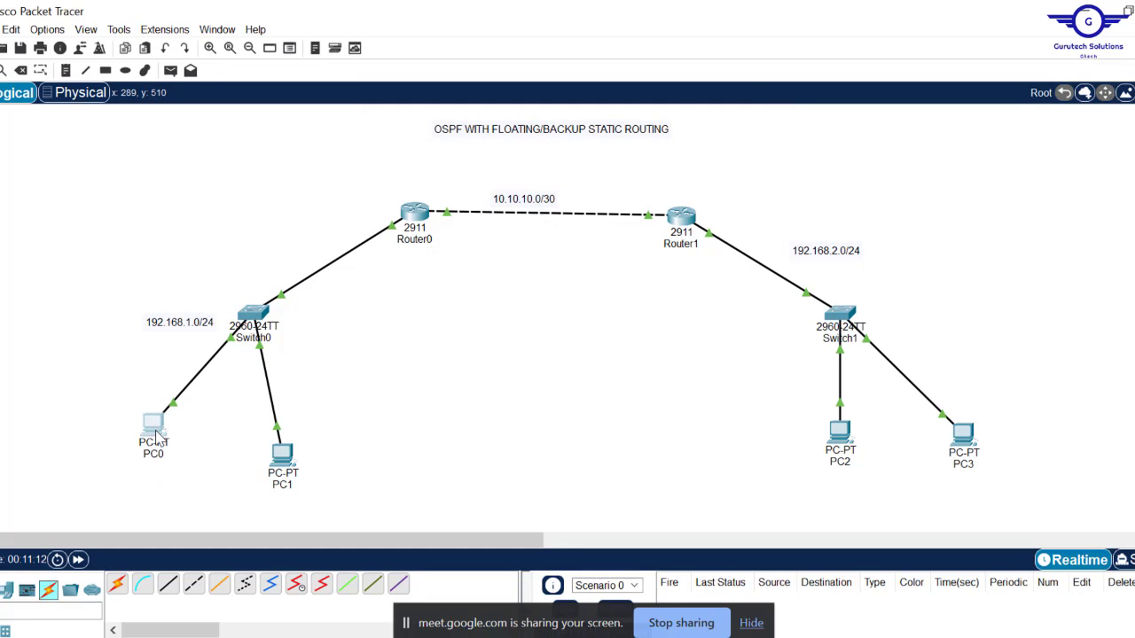
left_click_drag(286, 439, 301, 426)
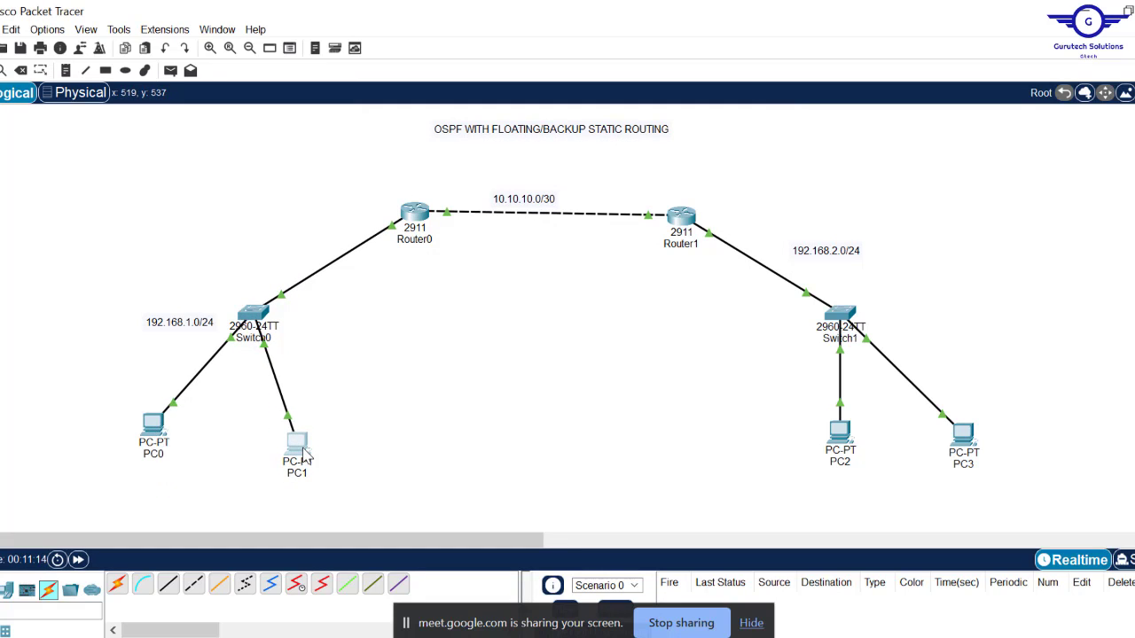
left_click_drag(683, 217, 703, 213)
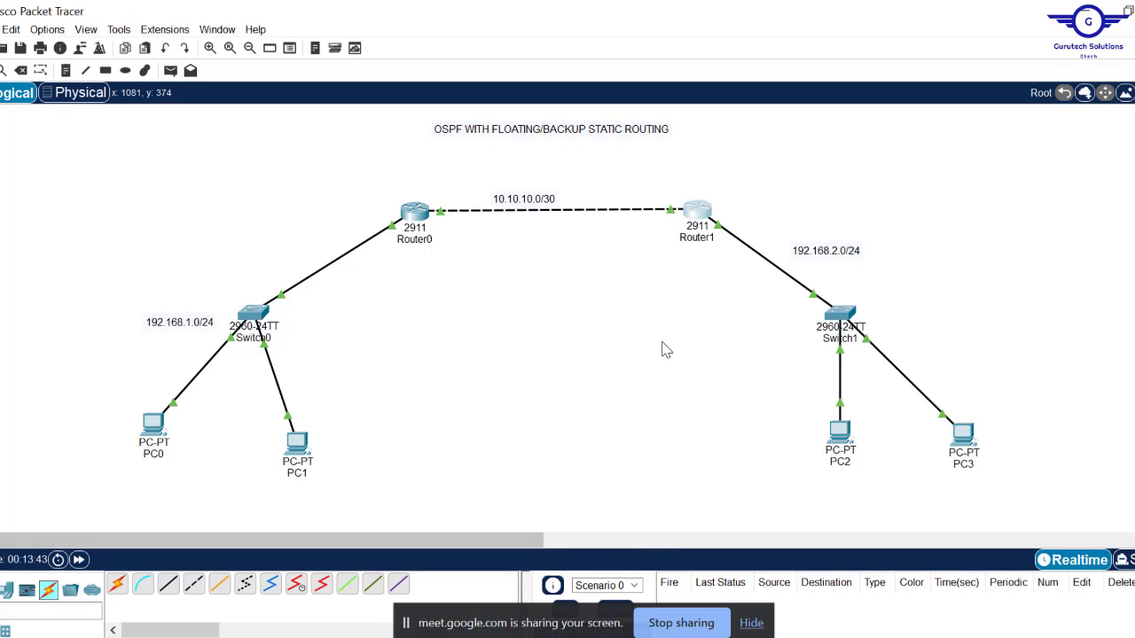
double_click(593, 135)
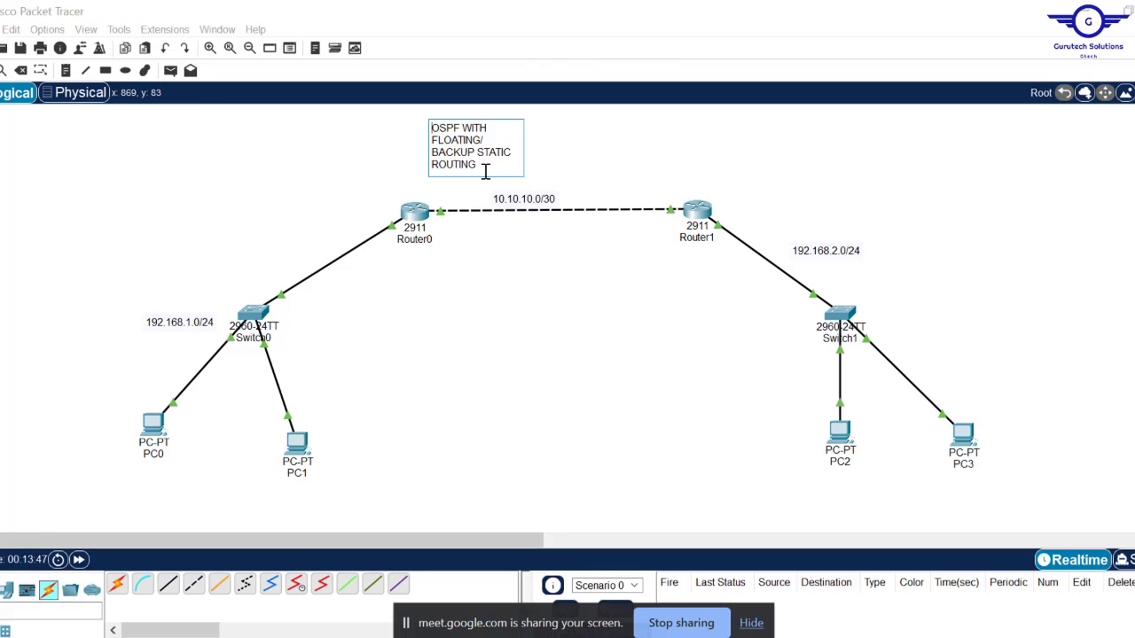
left_click_drag(486, 171, 431, 152)
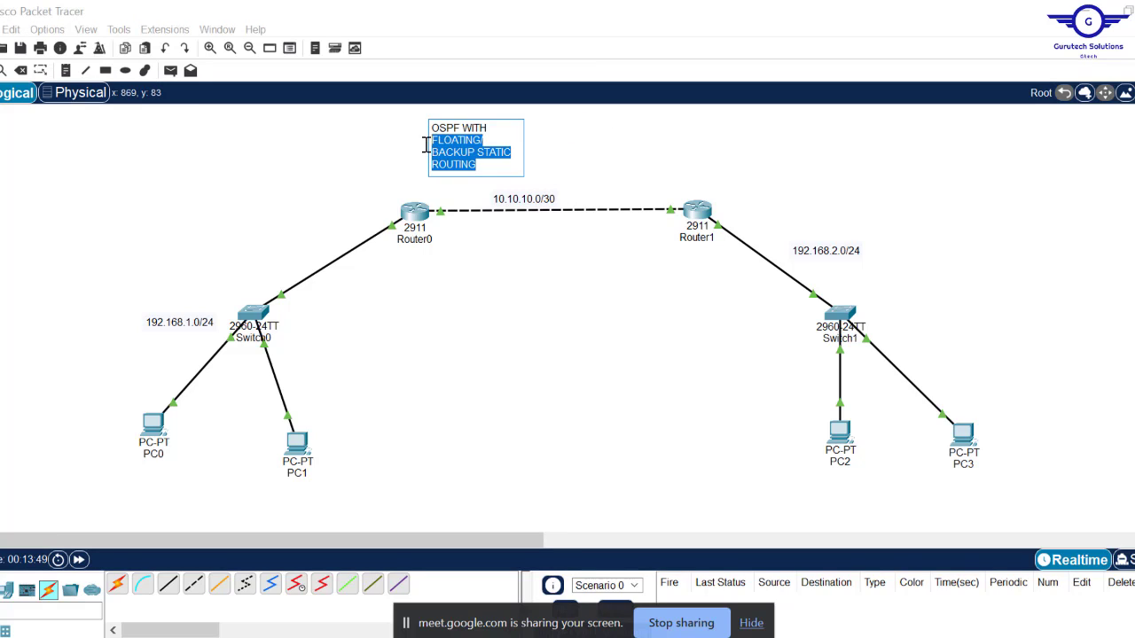
left_click(459, 130)
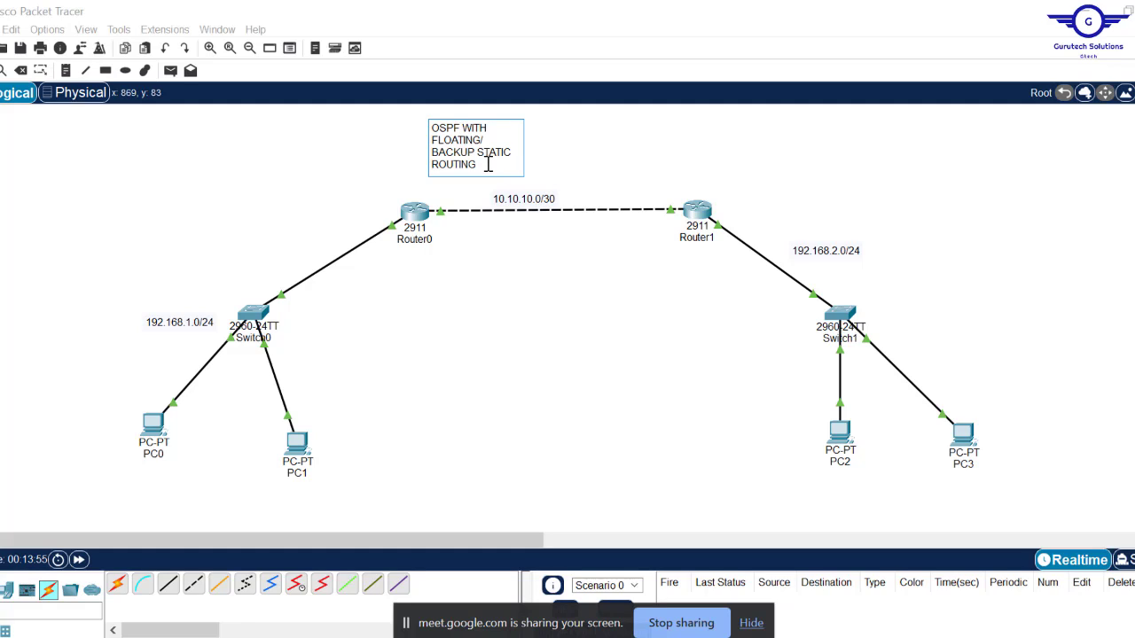
left_click_drag(484, 165, 426, 144)
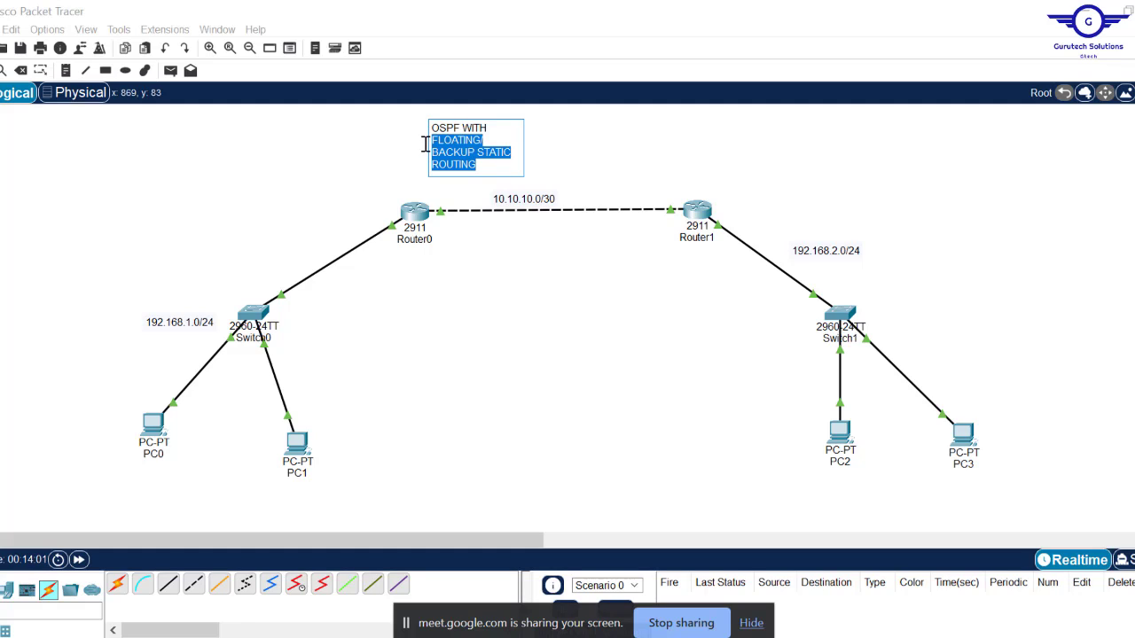
left_click(463, 258)
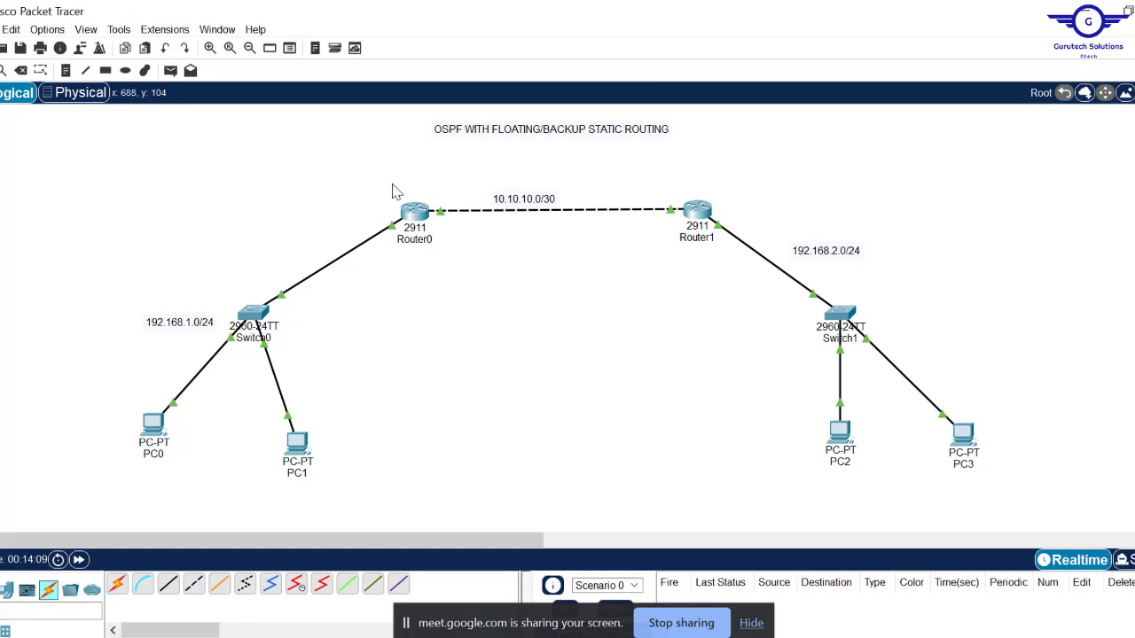
left_click(417, 215)
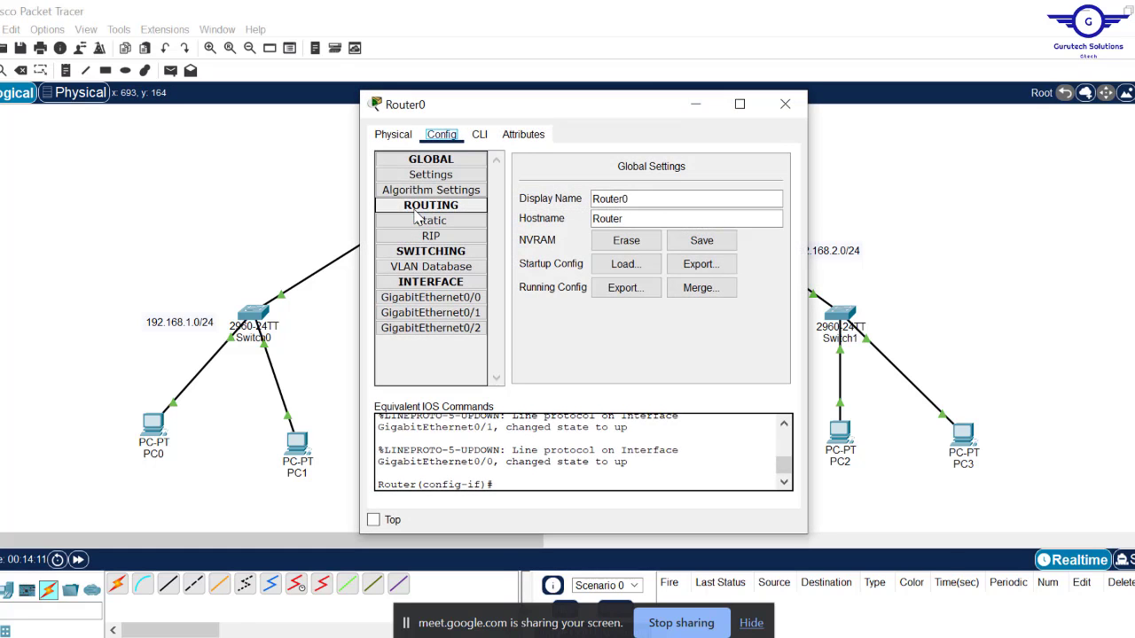
left_click(785, 104)
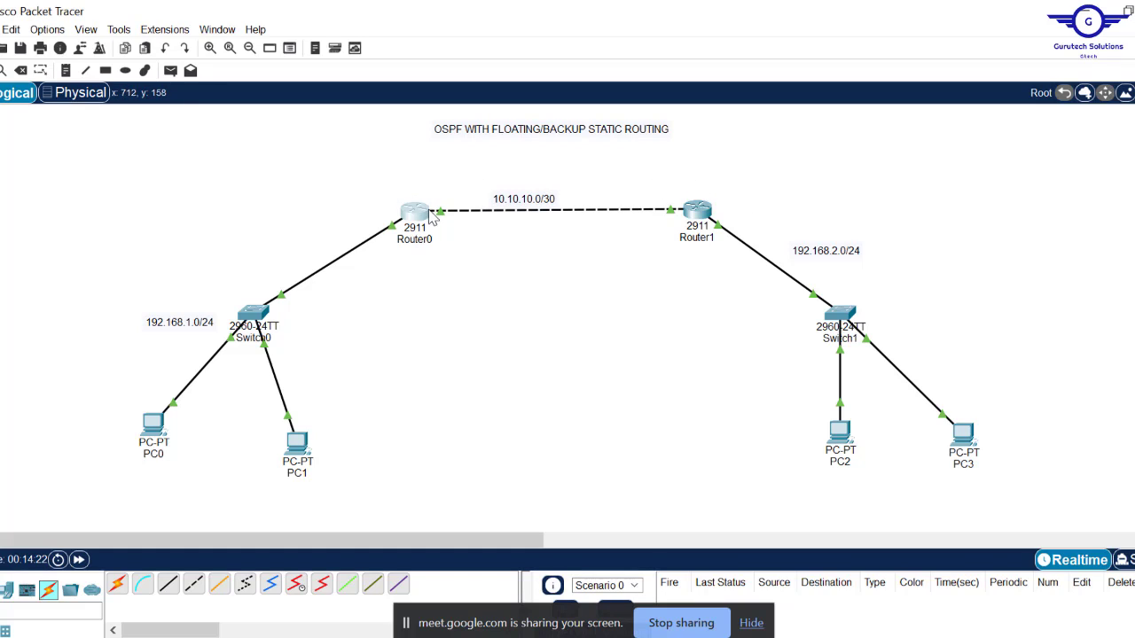
Open Router0's command line and exit interface configuration to global configuration mode.
left_click(422, 223)
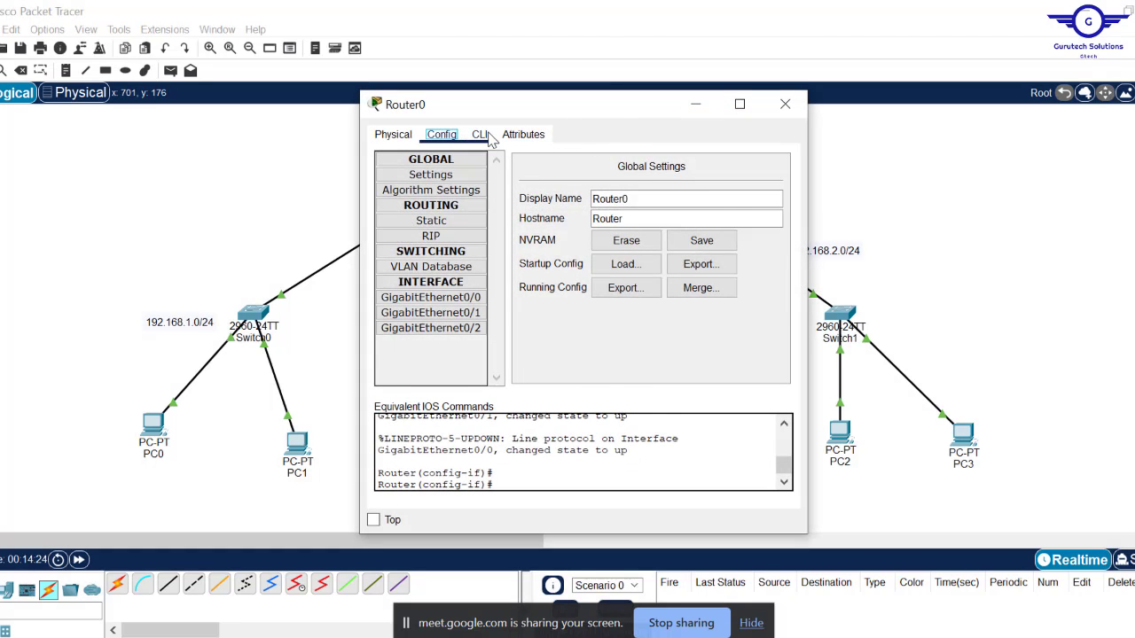
left_click(480, 134)
key("Return")
type("ex")
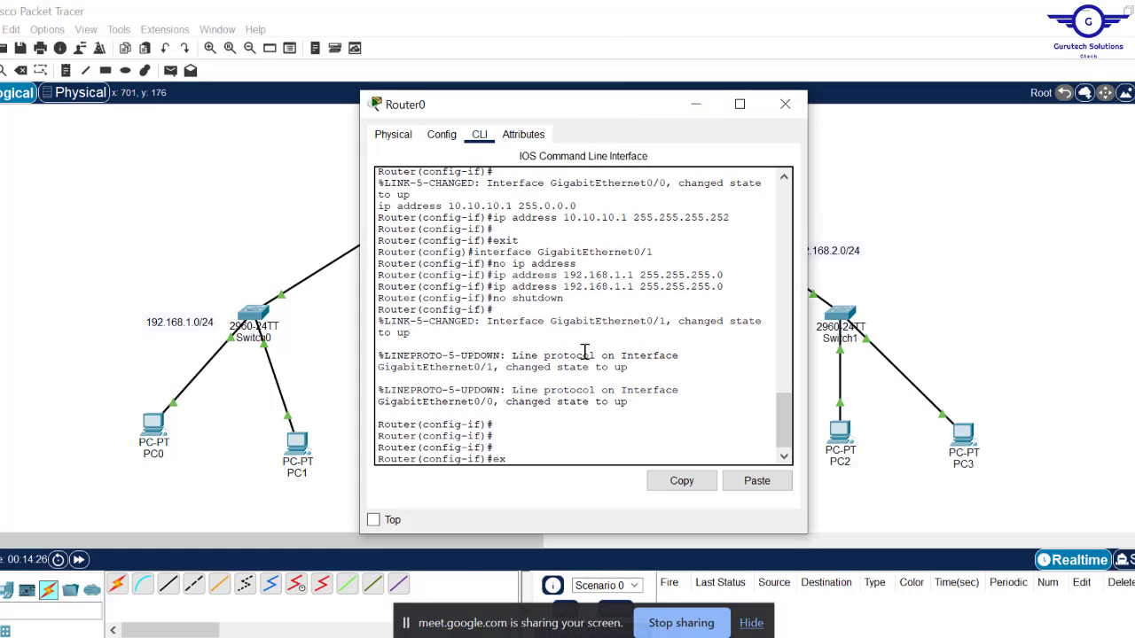
key("Return")
key("Return")
key("Return")
key("Return")
key("Return")
key("Return")
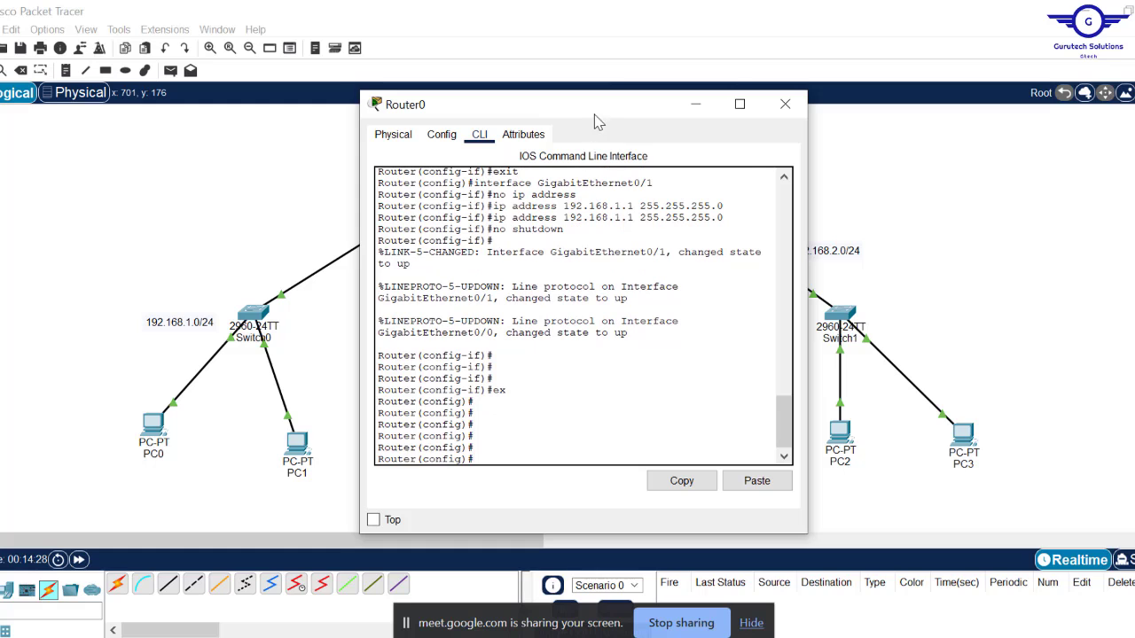
left_click_drag(558, 114, 764, 47)
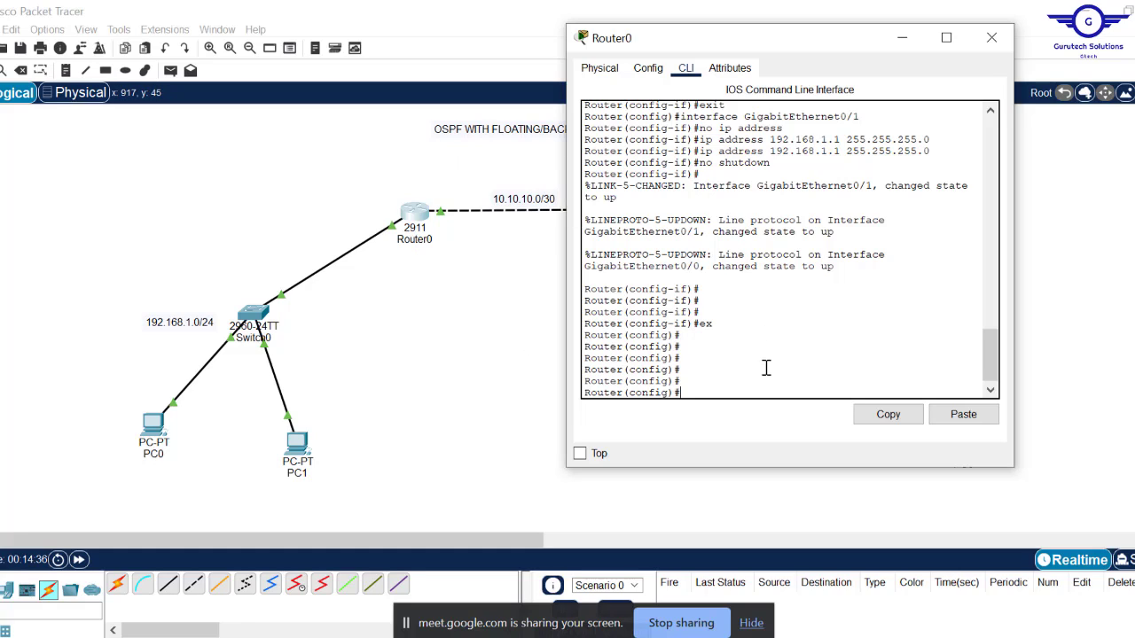
Start OSPF routing process 10 on Router0.
type("rout")
key("Tab")
type("os")
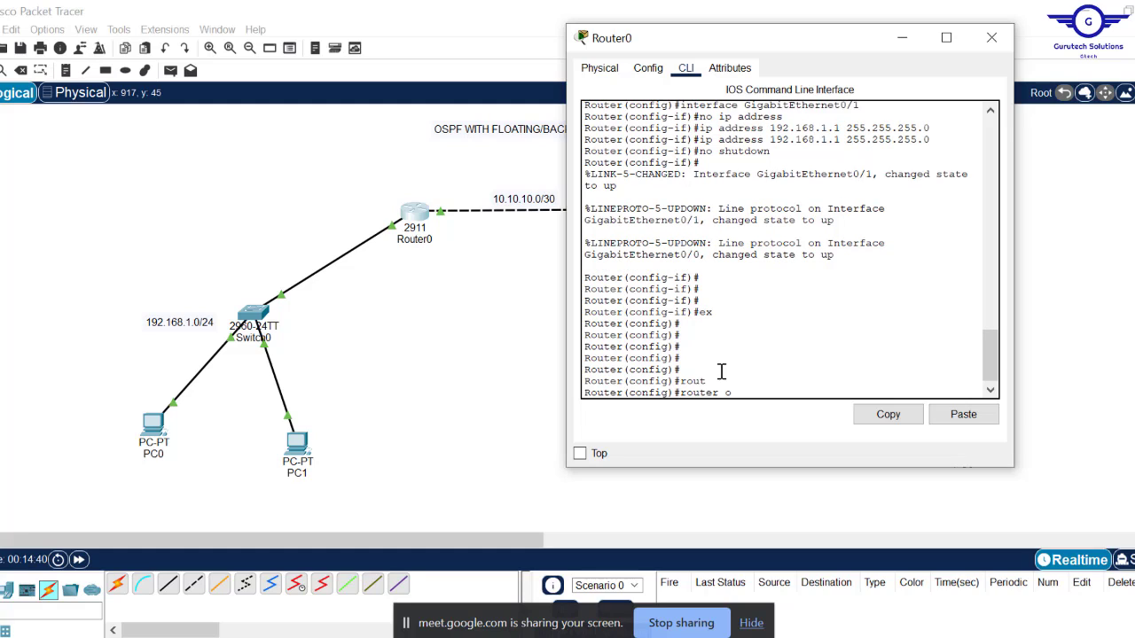
key("Tab")
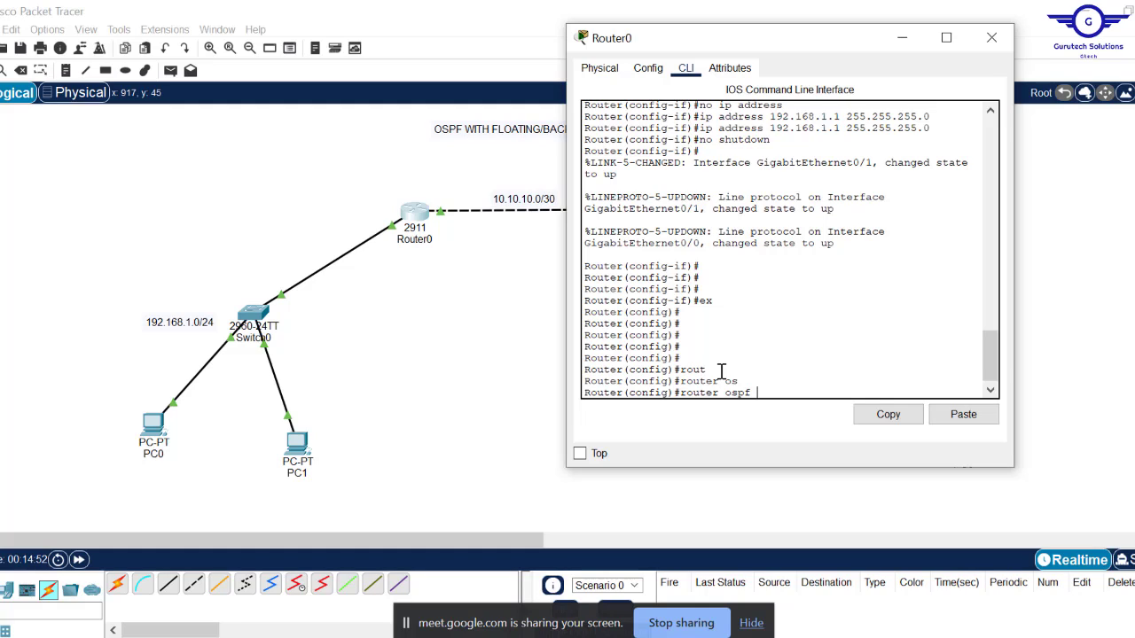
type("10")
key("Return")
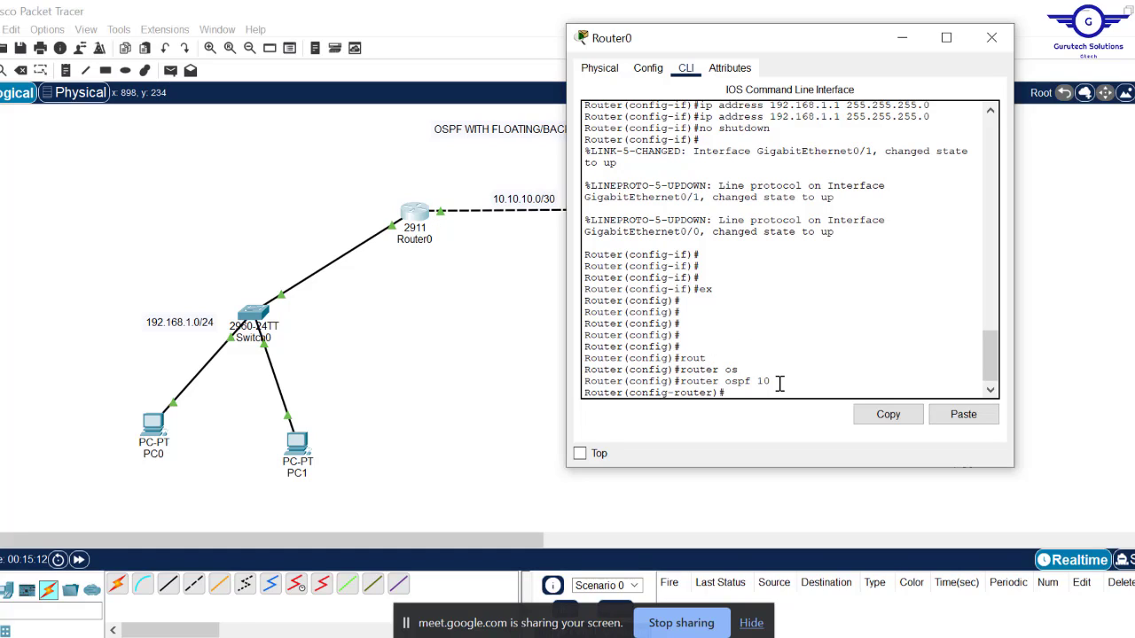
Set Router0's OSPF router ID to 1.1.1.1.
mouse_move(780, 383)
left_mouse_down()
mouse_move(728, 383)
mouse_move(770, 380)
left_mouse_up()
left_click(769, 380)
type("router-i")
key("Tab")
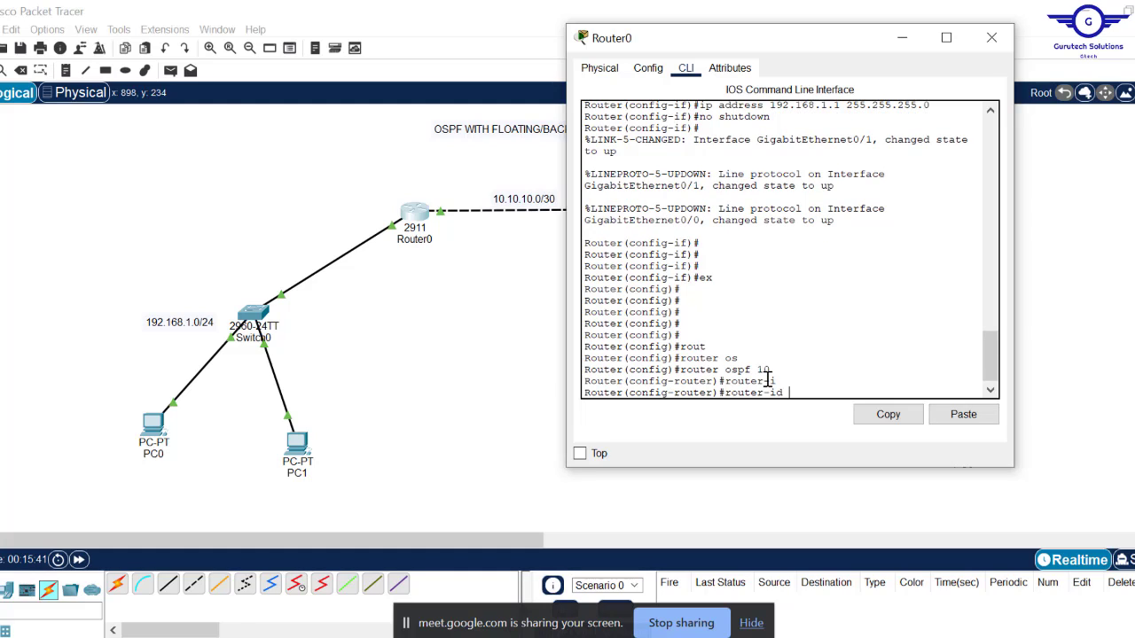
type("1.1.1.1")
left_click_drag(836, 393, 790, 397)
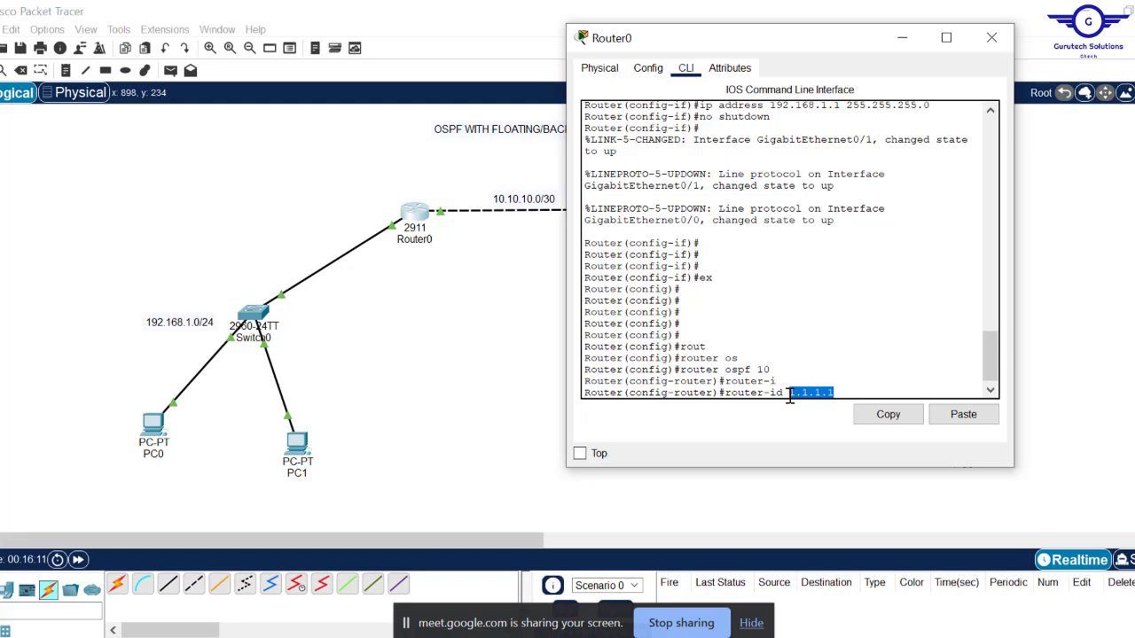
left_click(829, 391)
key("Return")
key("Return")
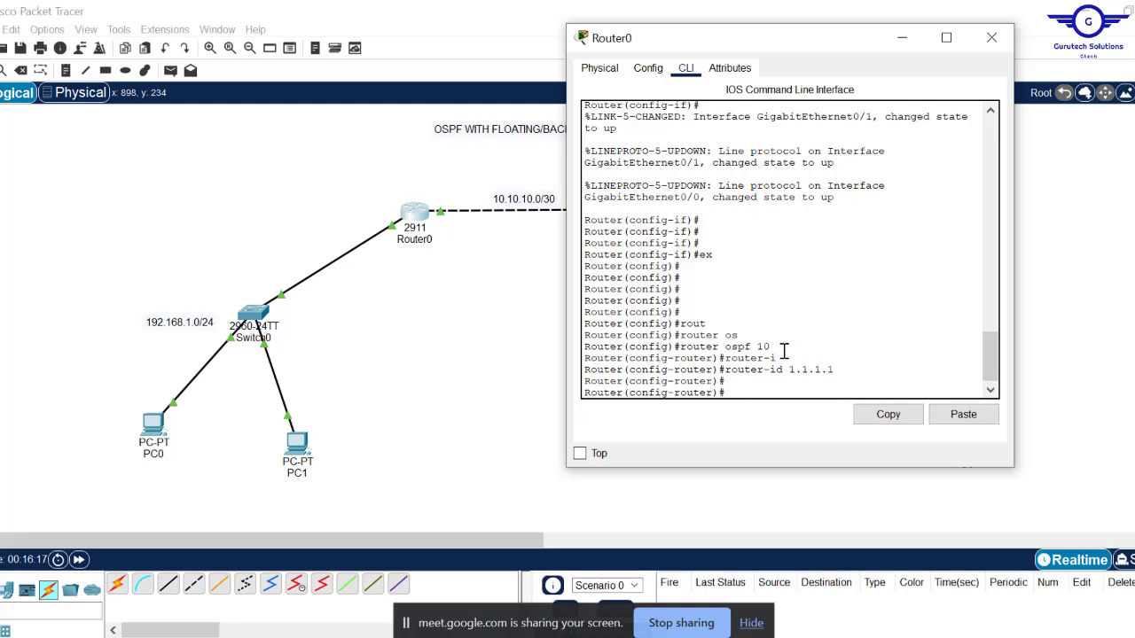
left_click_drag(784, 351, 724, 347)
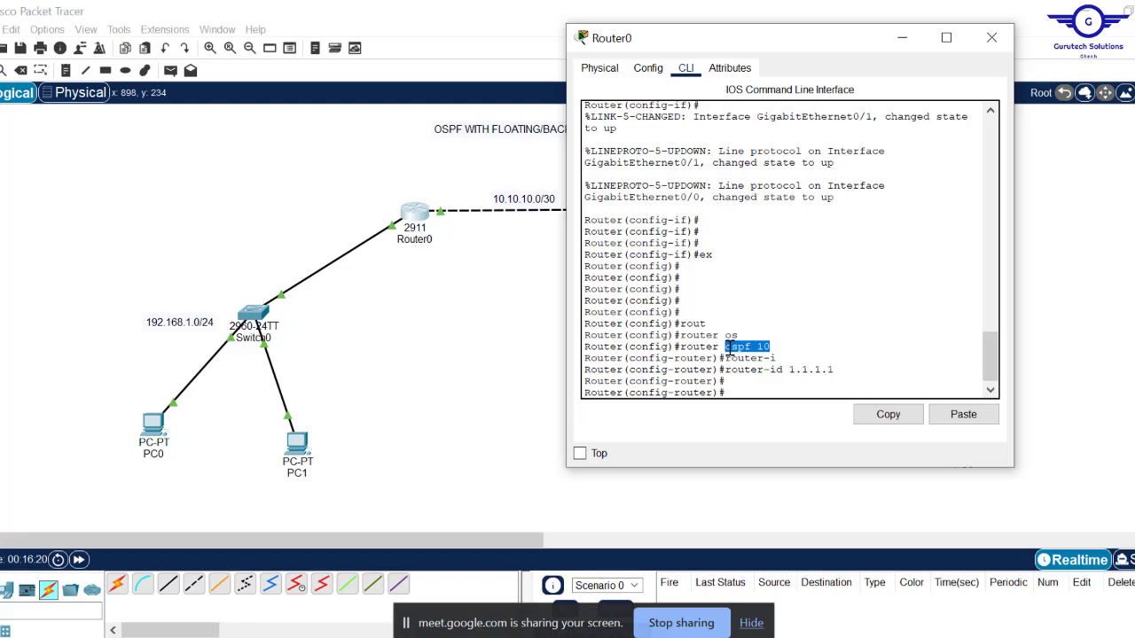
left_click(846, 371)
left_click_drag(846, 370, 791, 371)
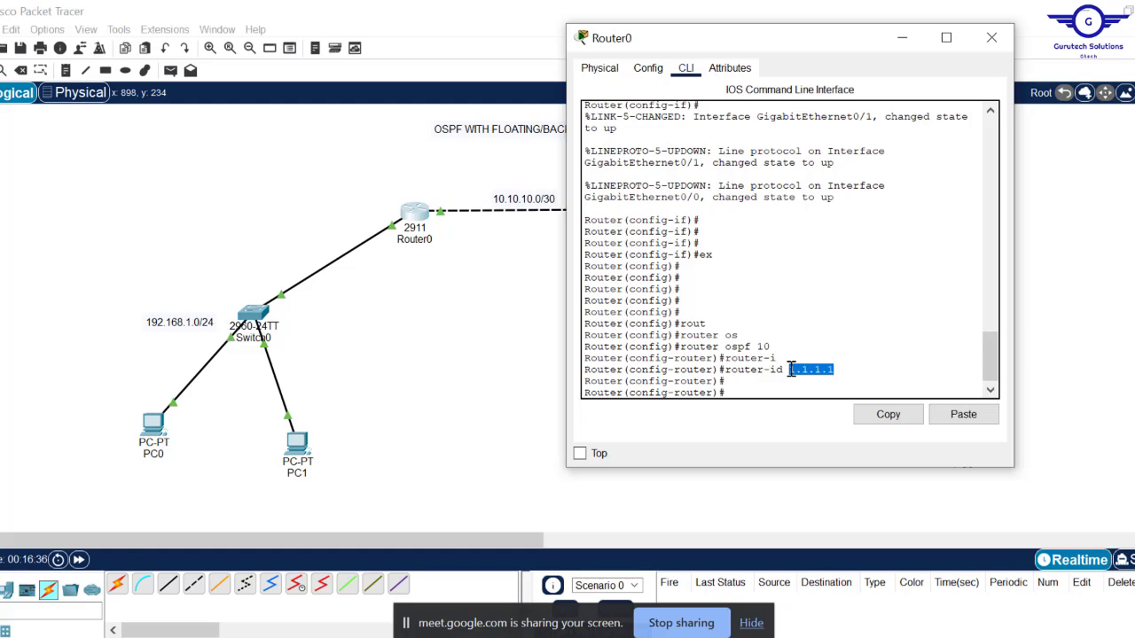
left_click(762, 390)
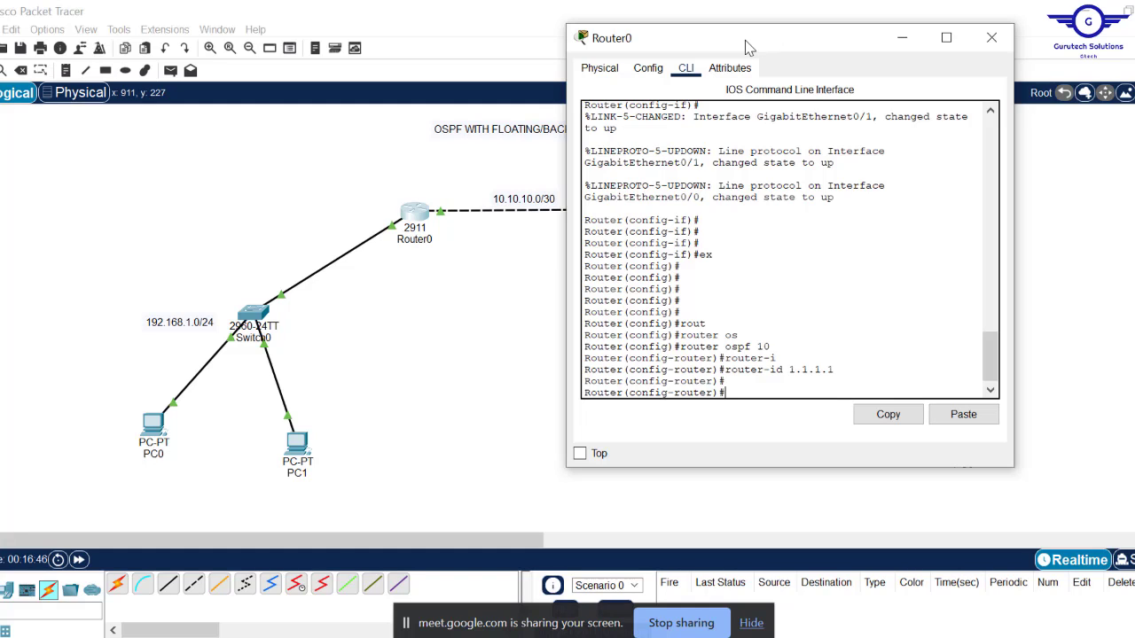
Advertise network 192.168.1.0 with mask 255.255.255.0 in OSPF area 0 on Router0.
left_click_drag(746, 43, 707, 52)
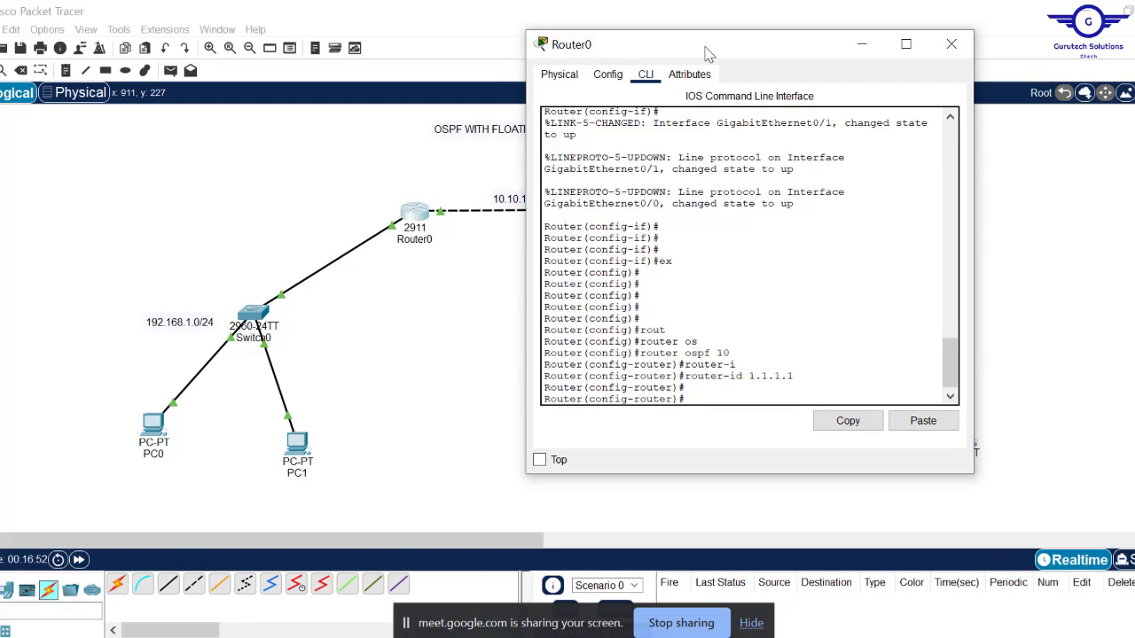
type("net")
key("Tab")
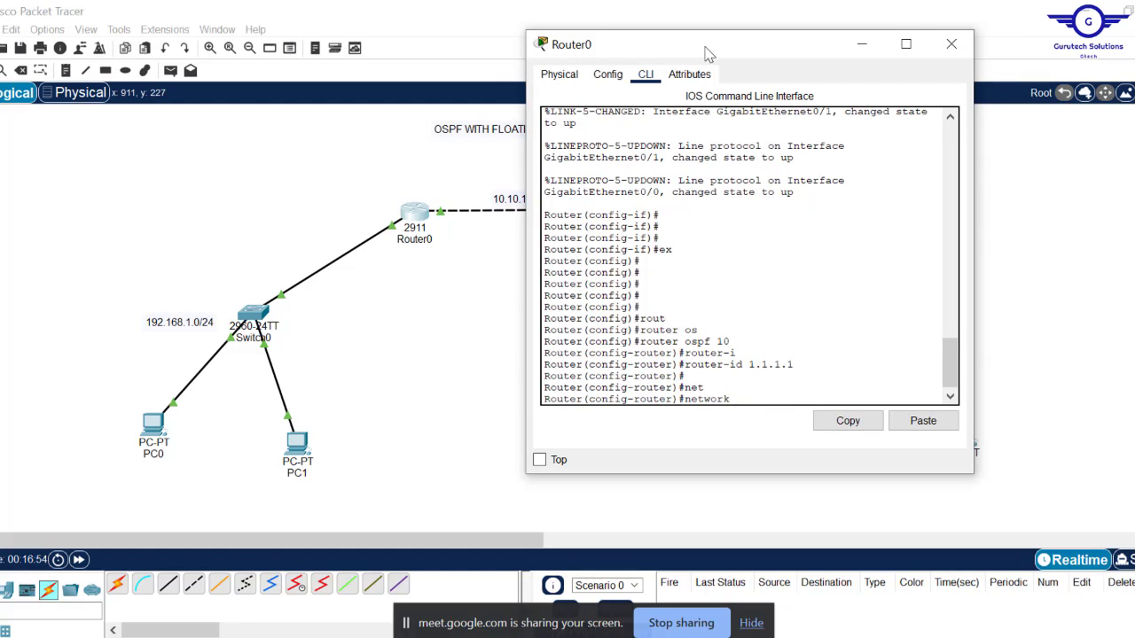
type("192.168.1.0")
left_click_drag(727, 57, 807, 49)
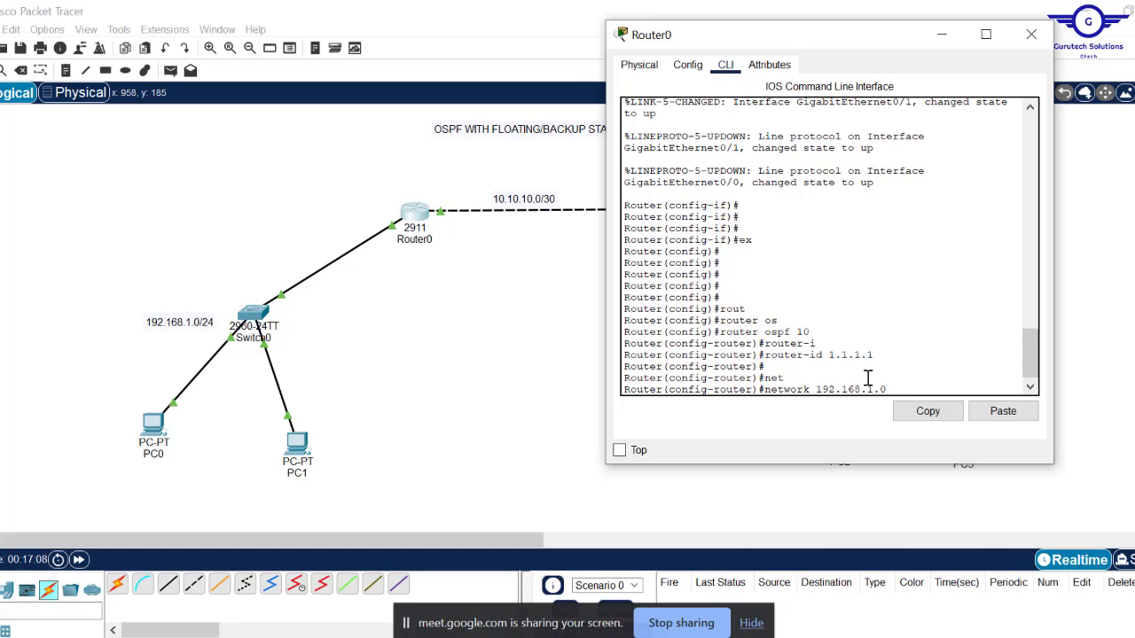
type("255.255.255")
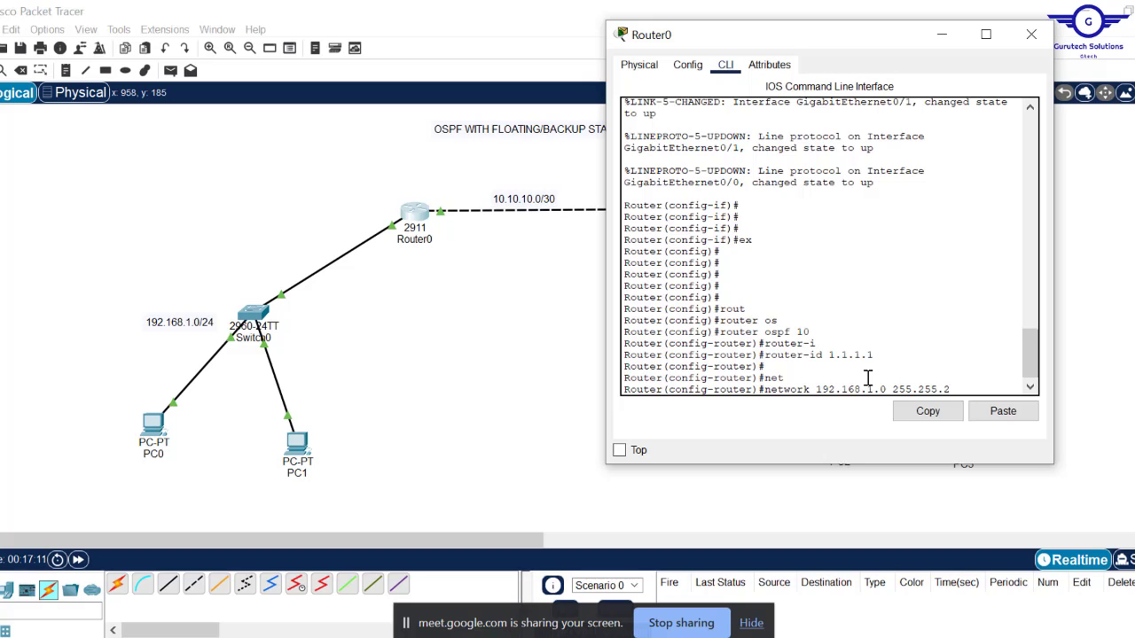
type(".0")
left_click_drag(1054, 295, 1125, 292)
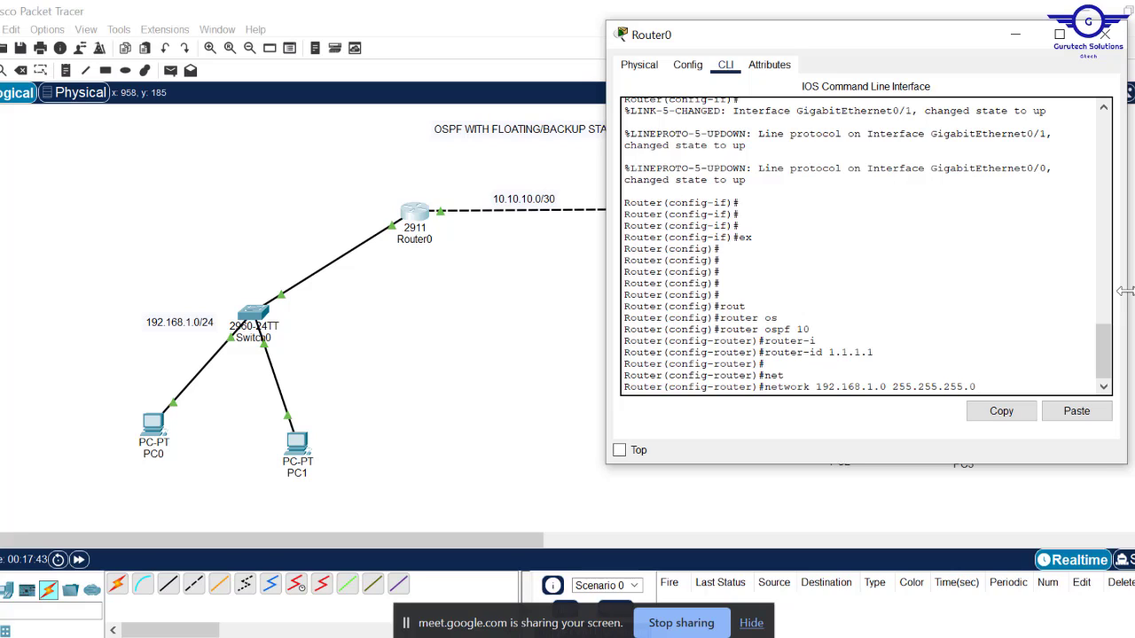
type("ar")
key("Tab")
type("0")
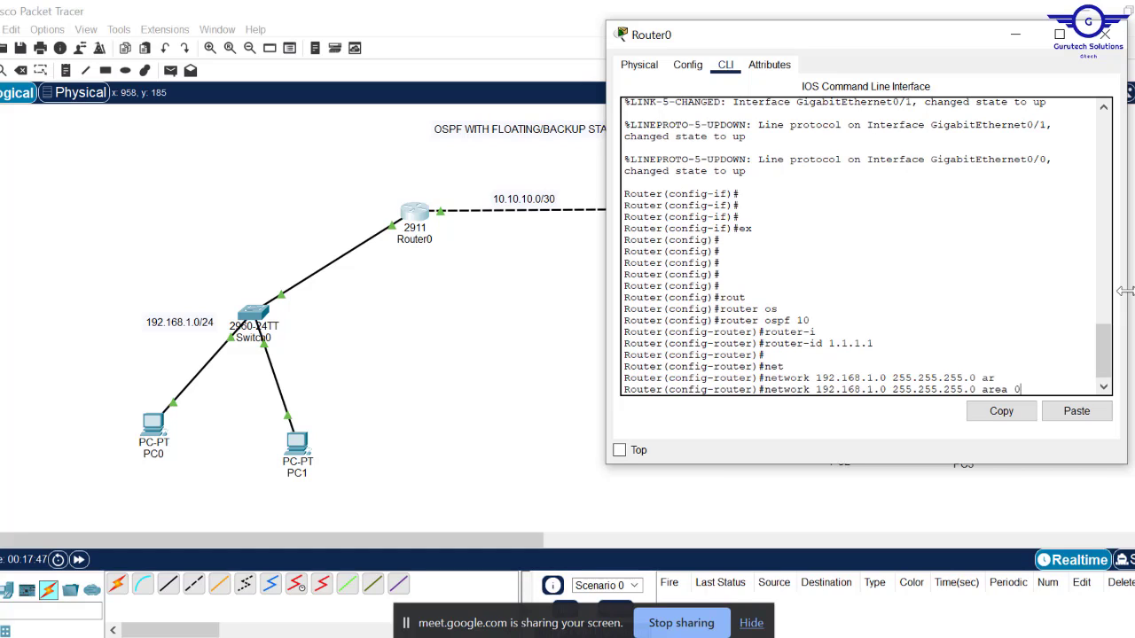
key("Return")
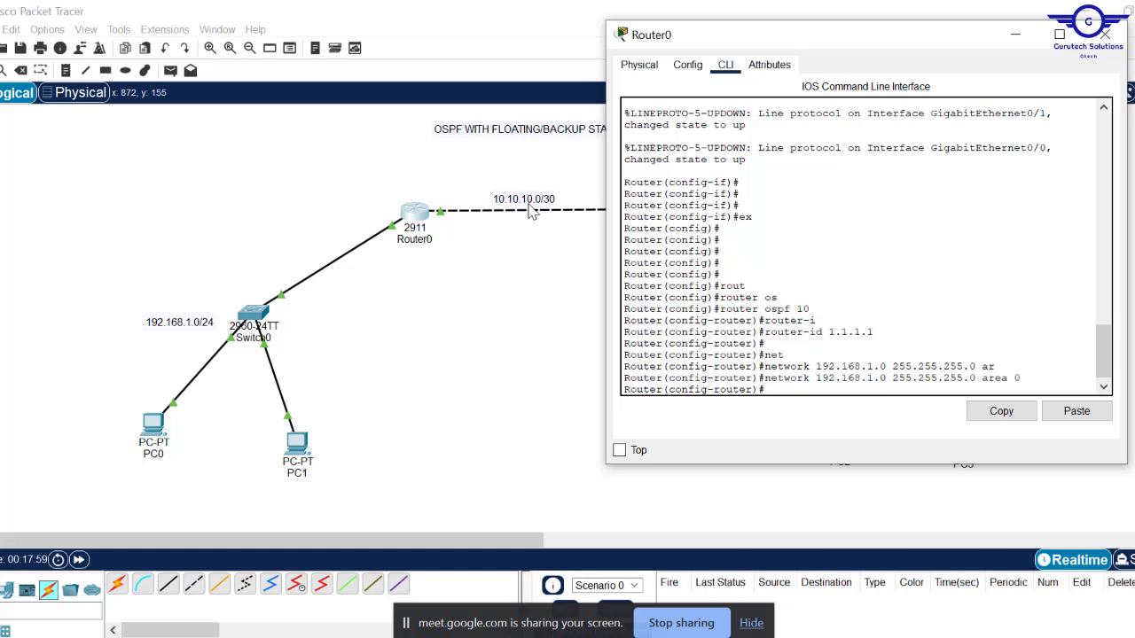
Advertise network 10.10.10.0 with mask 255.255.255.252 in OSPF area 0 on Router0.
key("Up")
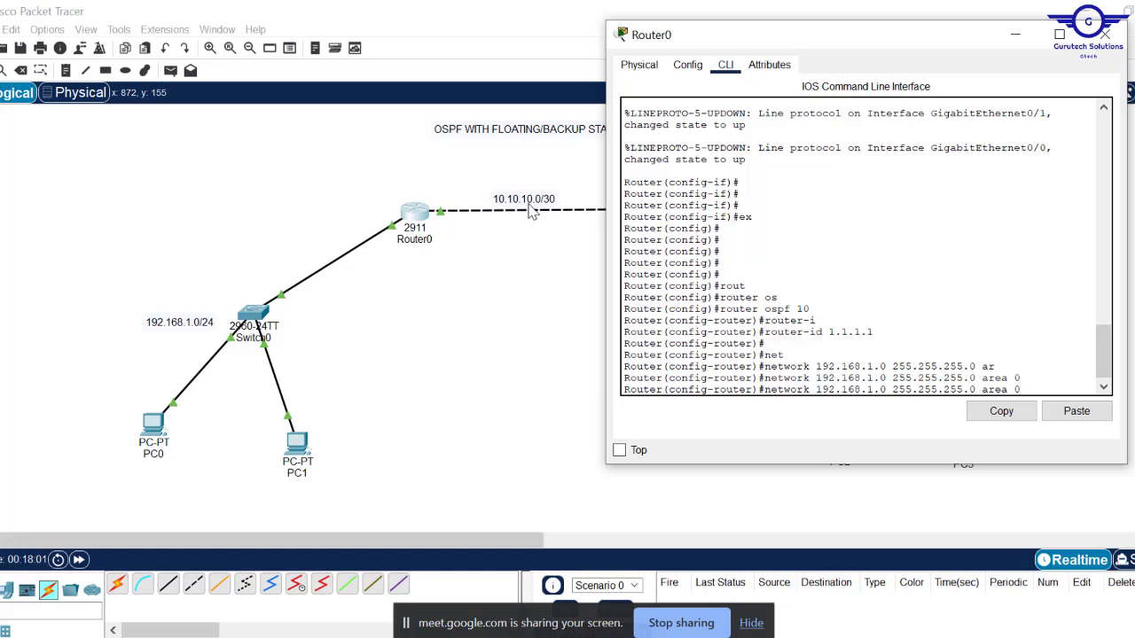
key("Down")
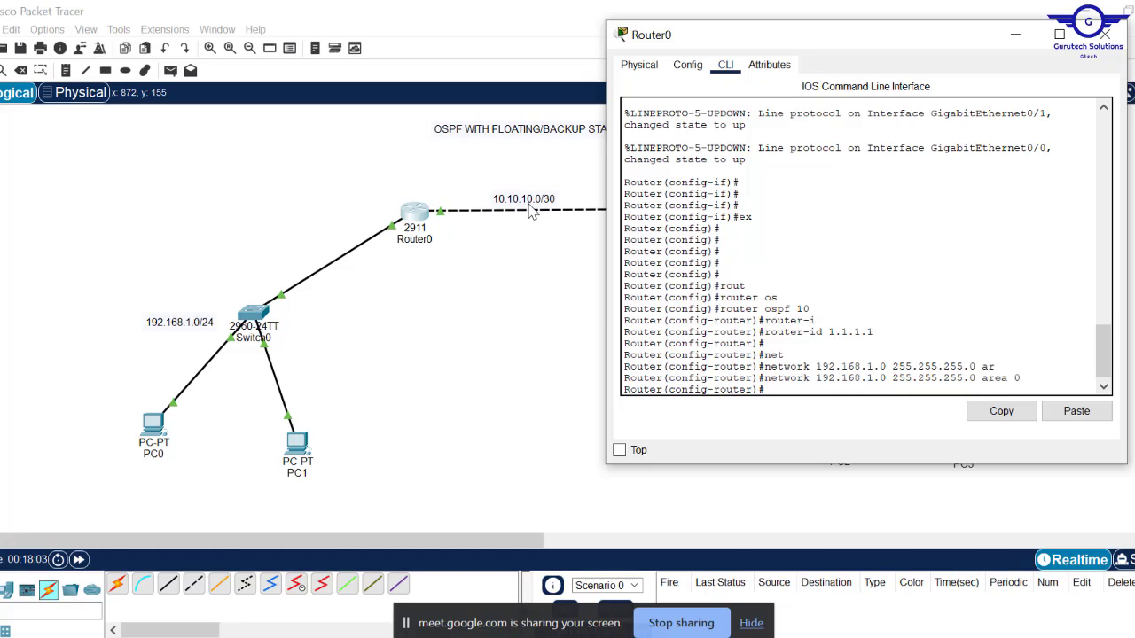
type("net")
key("Tab")
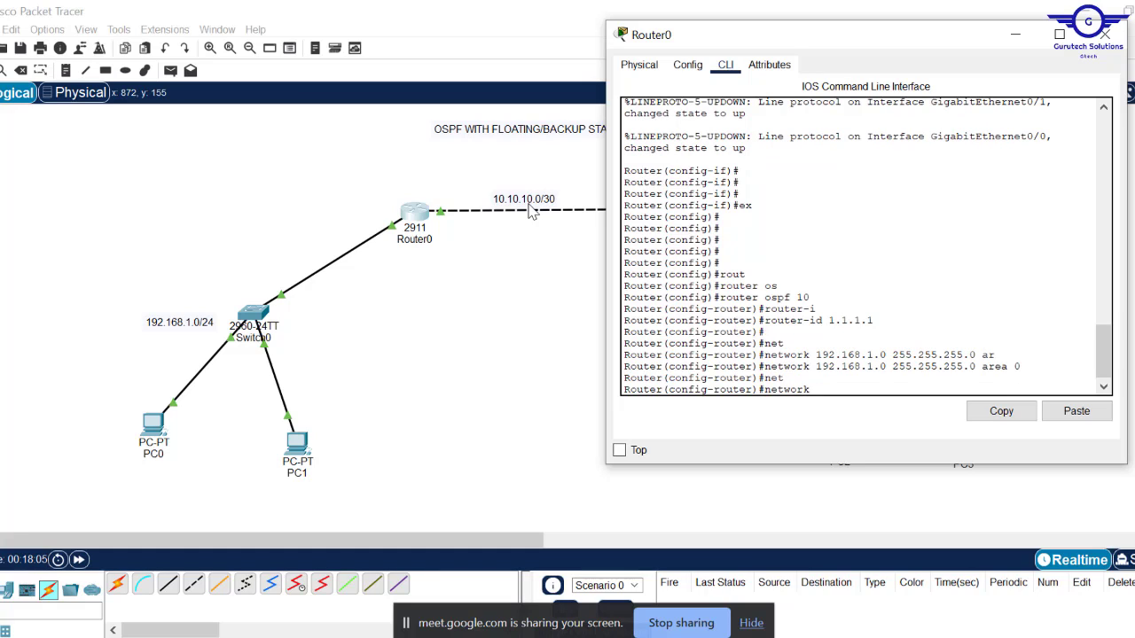
type("10.10.10.0 255.2")
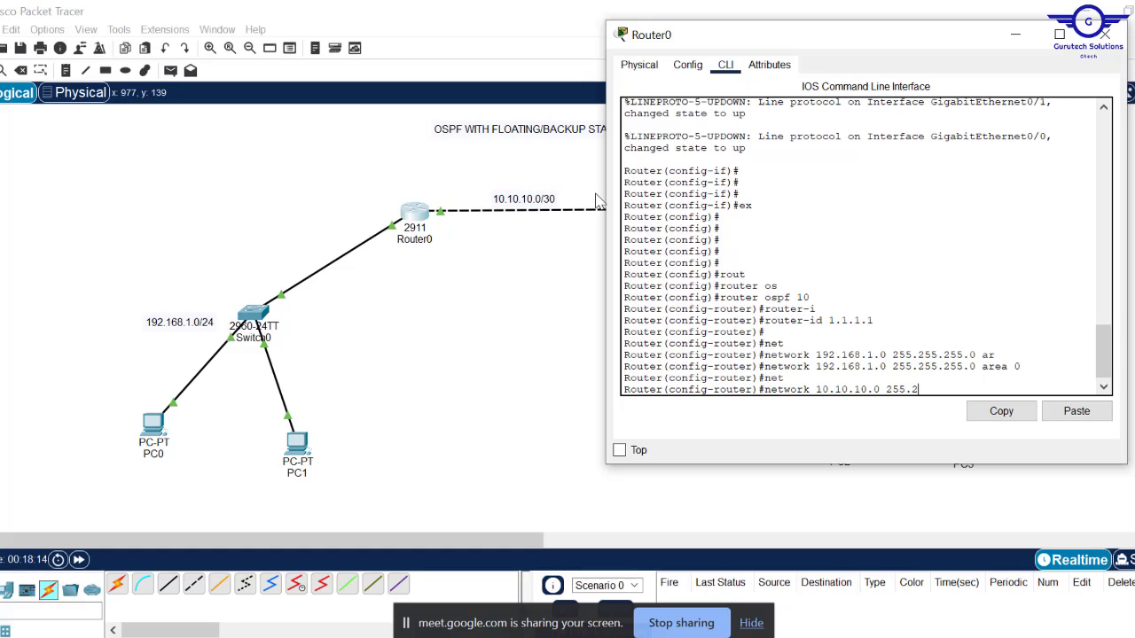
type("55.255.252 are")
key("Tab")
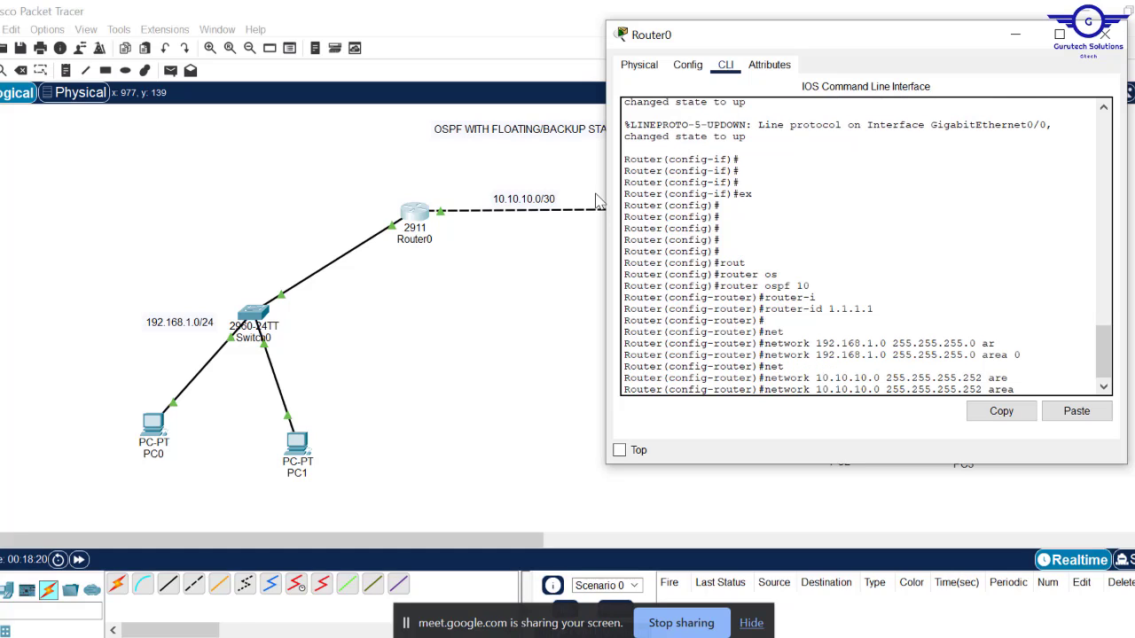
type("0")
key("Return")
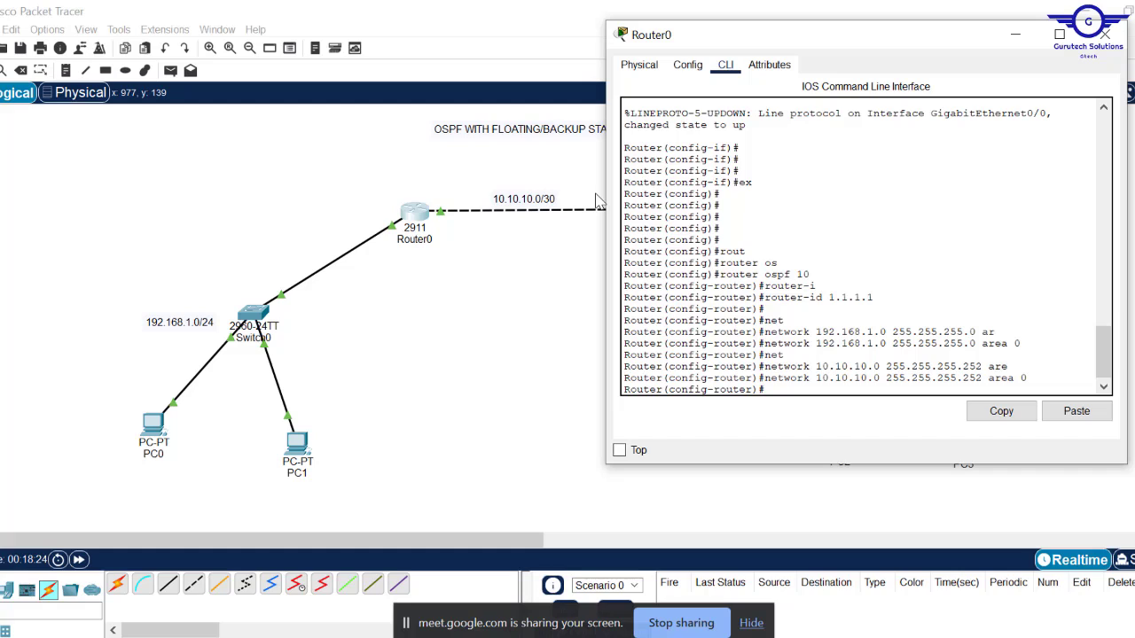
Exit OSPF configuration on Router0 and save the running configuration with do wr.
type("exit")
key("Return")
key("Return")
key("Return")
key("Return")
type("do wr")
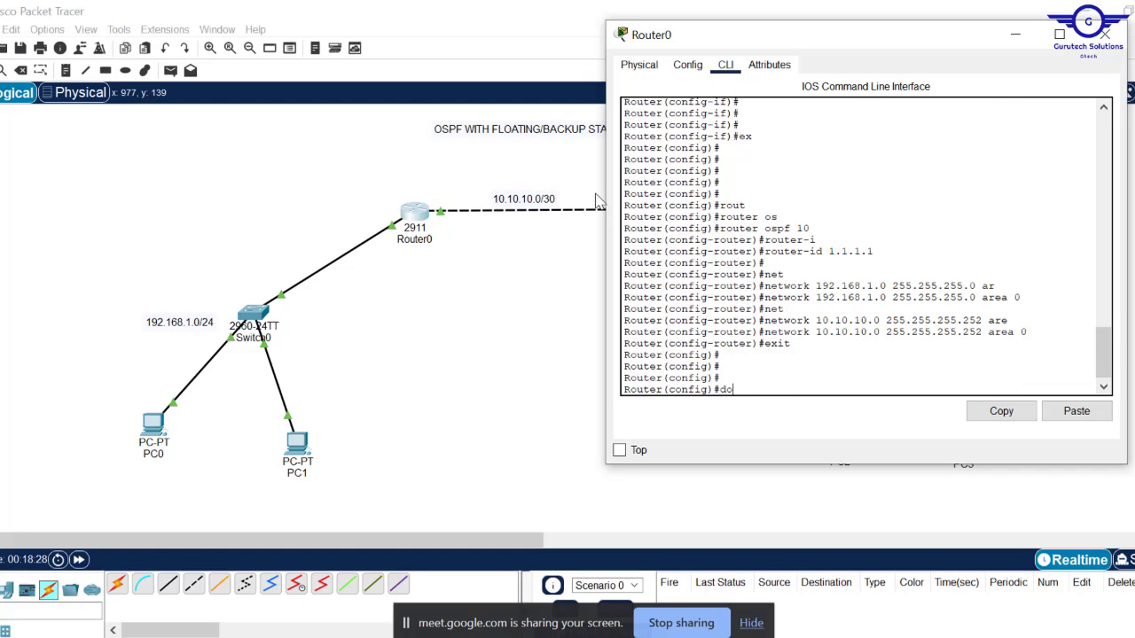
key("Return")
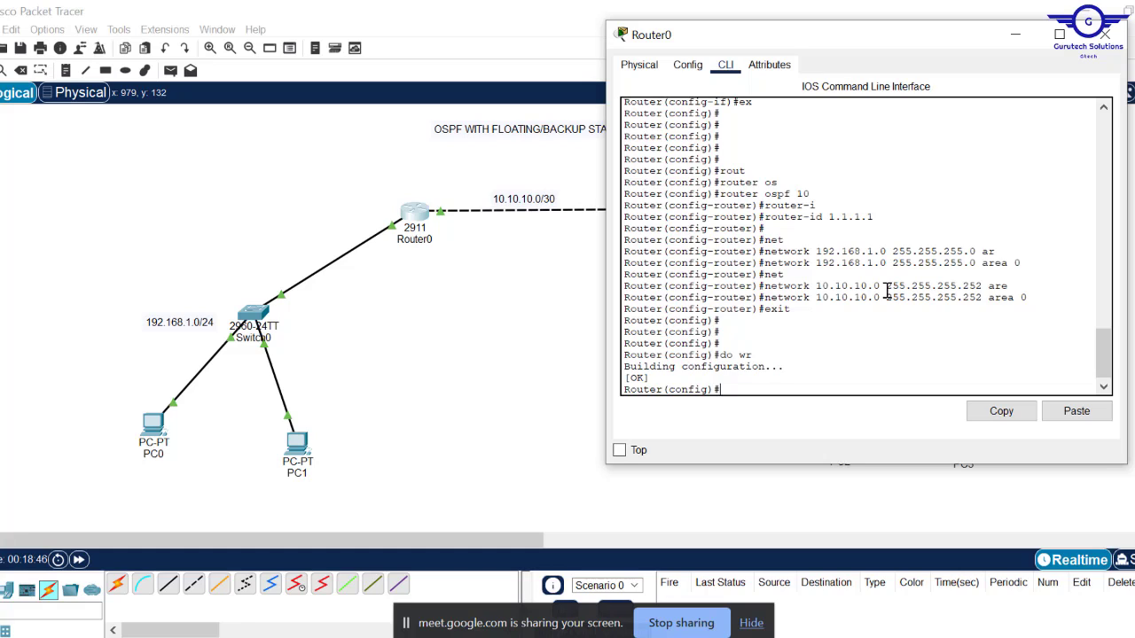
Open a blank Notepad document and minimize it for mask notes.
left_click_drag(887, 288, 985, 286)
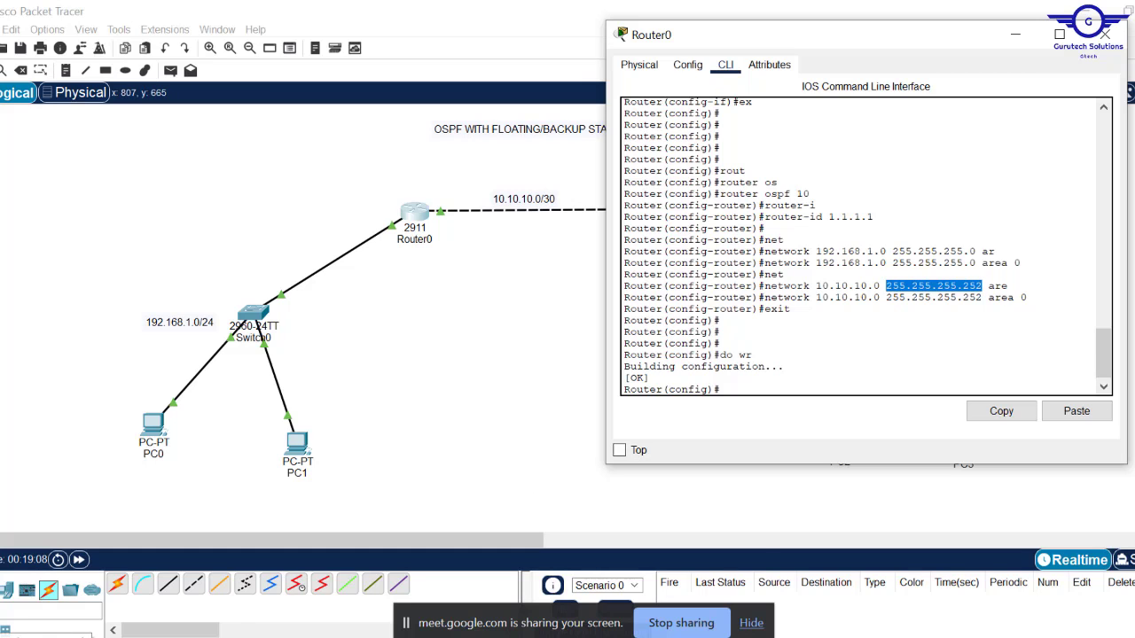
key("super")
type("note")
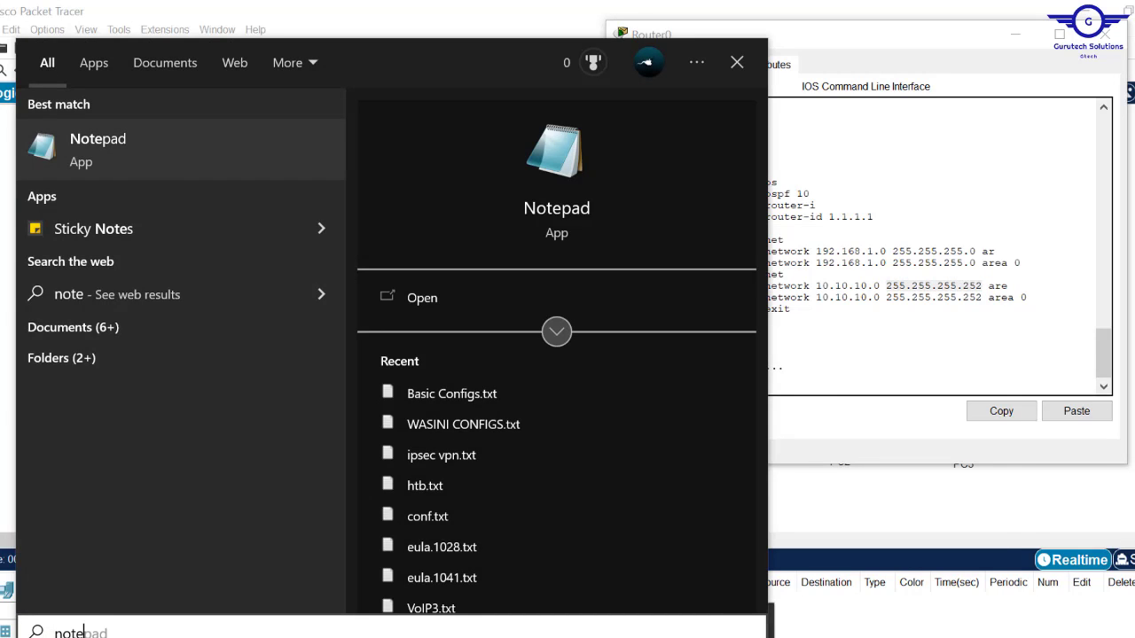
key("Return")
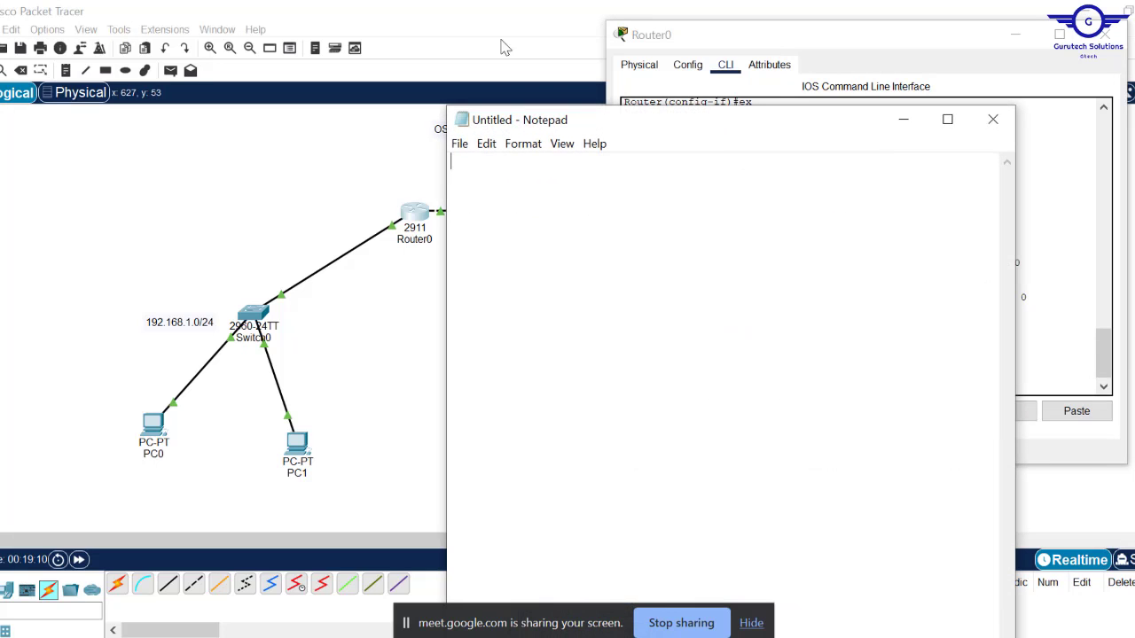
left_click(903, 120)
Return to Router0's CLI and show the startup configuration with do sh start, paging to the router ospf 10 section.
left_click(815, 372)
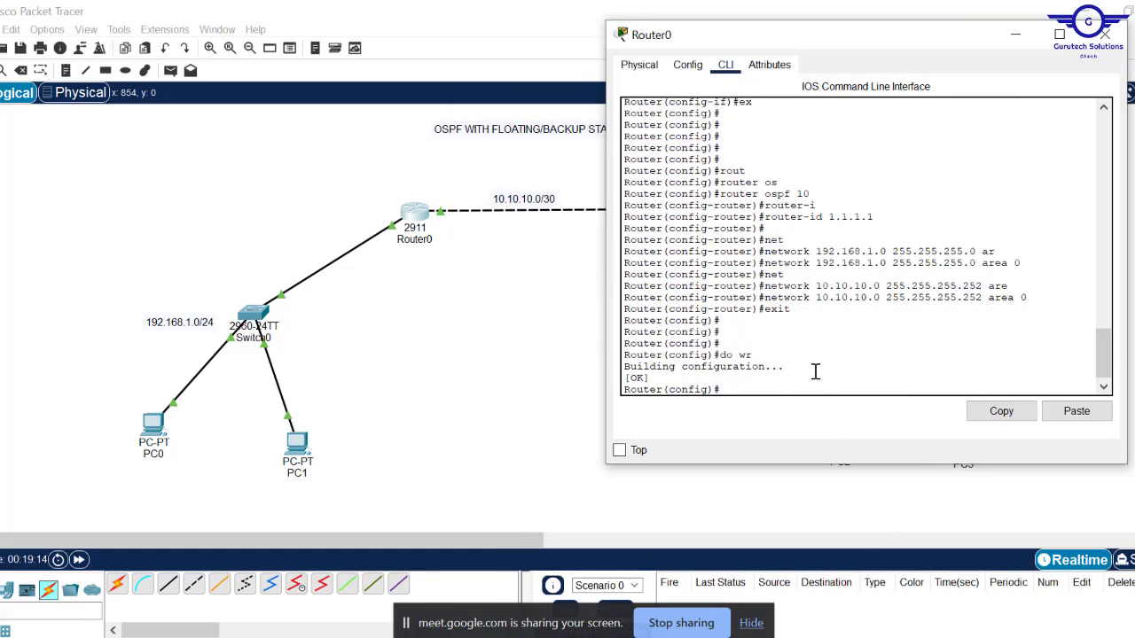
key("Return")
key("Return")
key("Return")
key("Return")
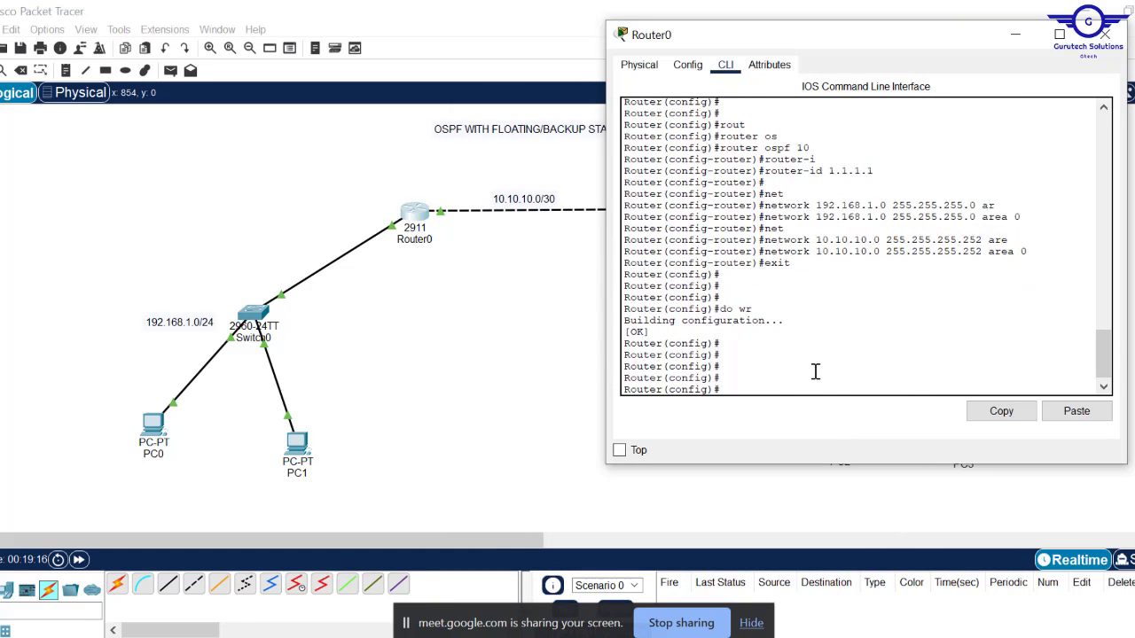
type("do sh start")
key("Return")
key("space")
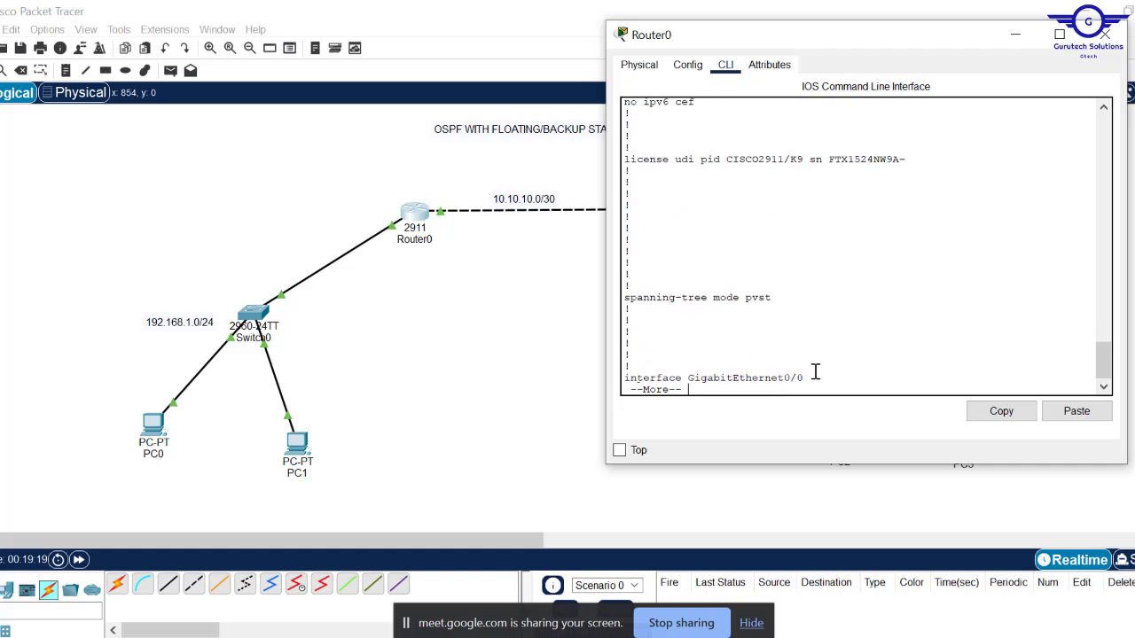
key("space")
key("space")
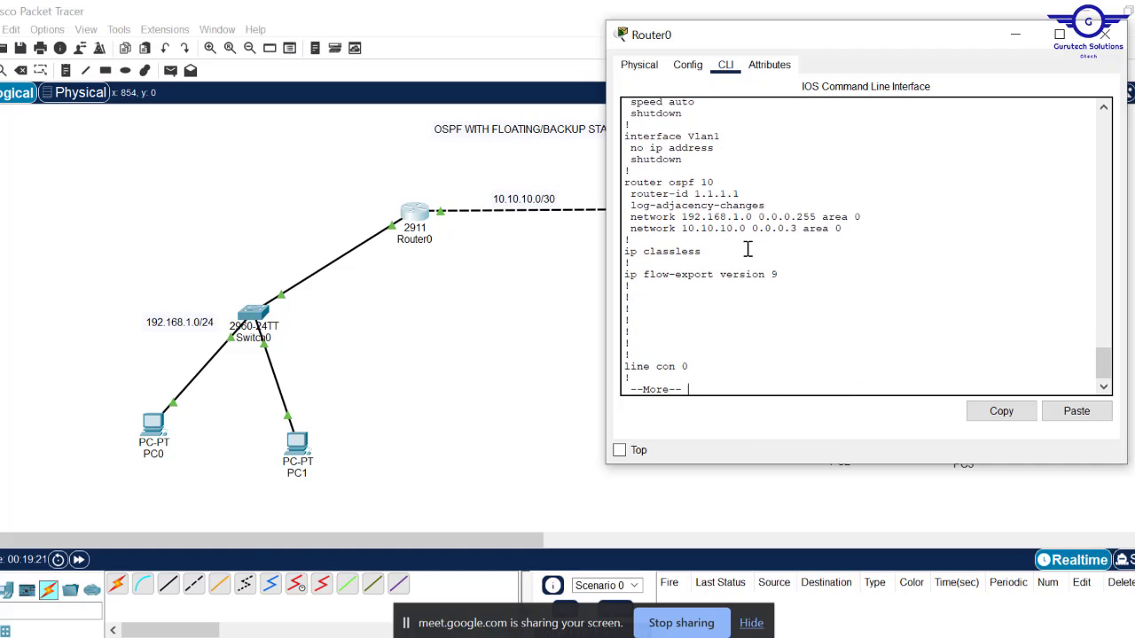
Compare the masks in the saved OSPF network statements with those in the network commands entered on Router0.
left_click_drag(844, 229, 623, 182)
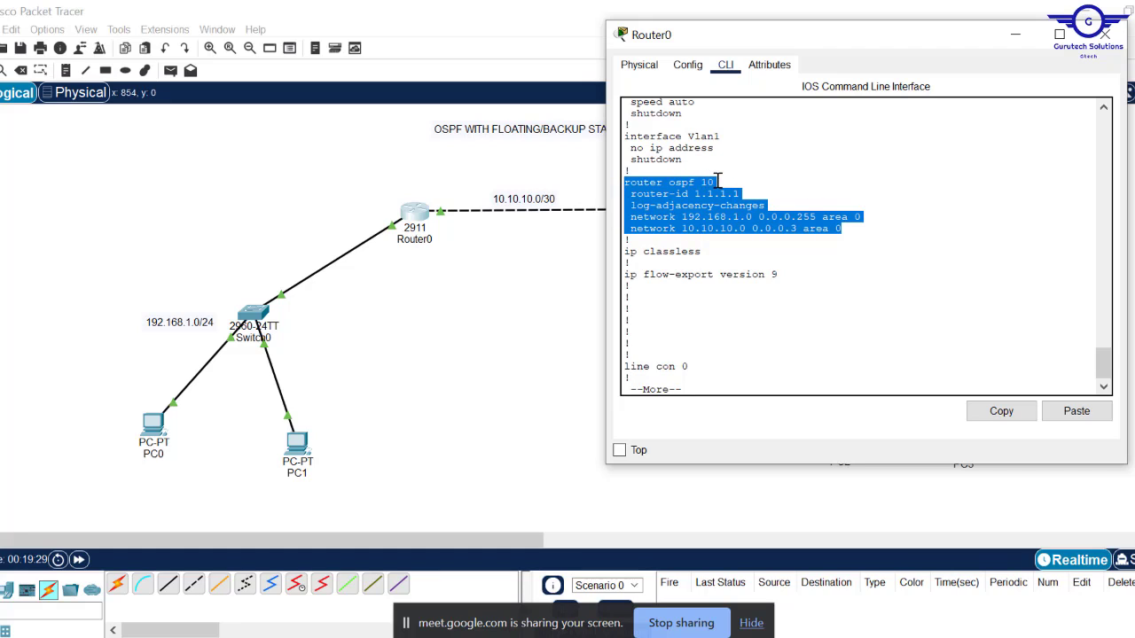
left_click(756, 216)
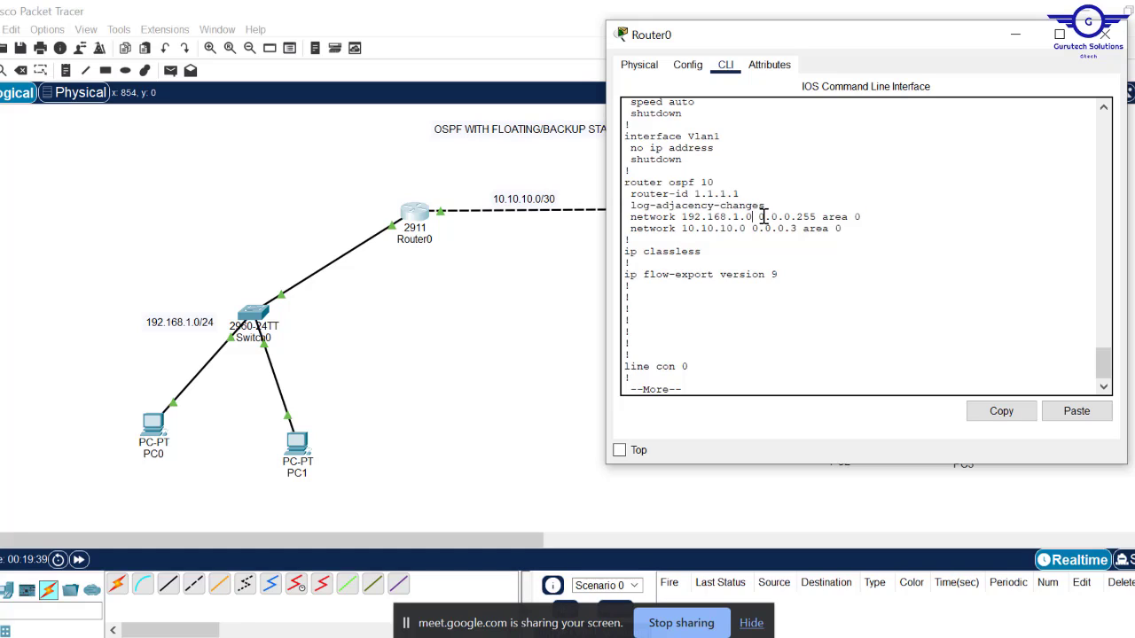
left_click_drag(759, 216, 817, 217)
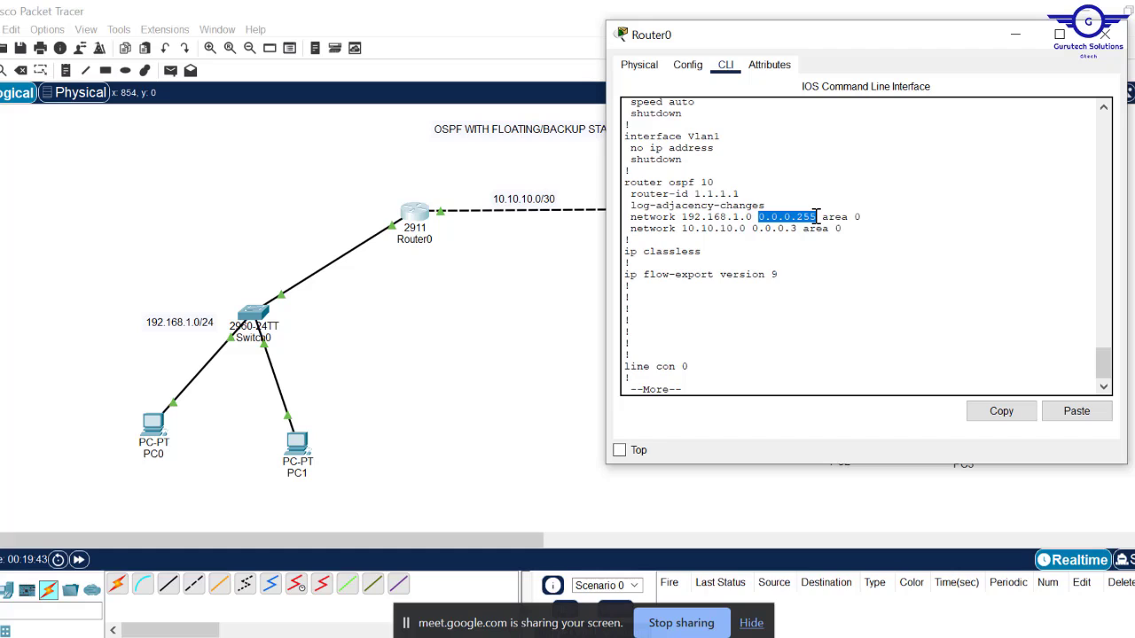
left_click_drag(752, 229, 798, 229)
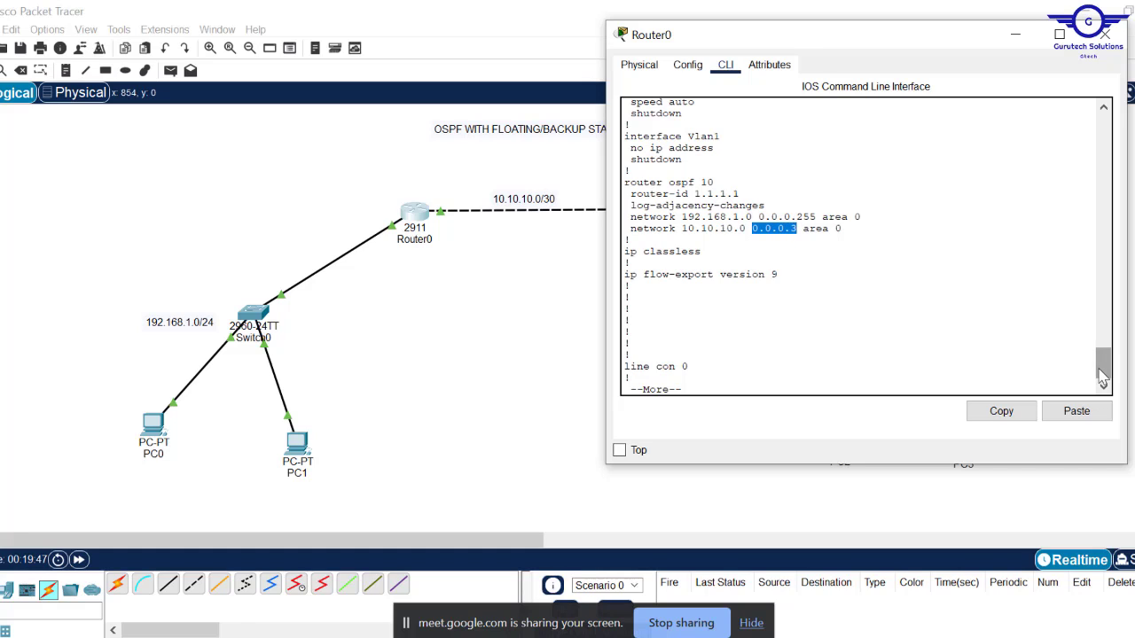
left_click_drag(1102, 376, 1071, 278)
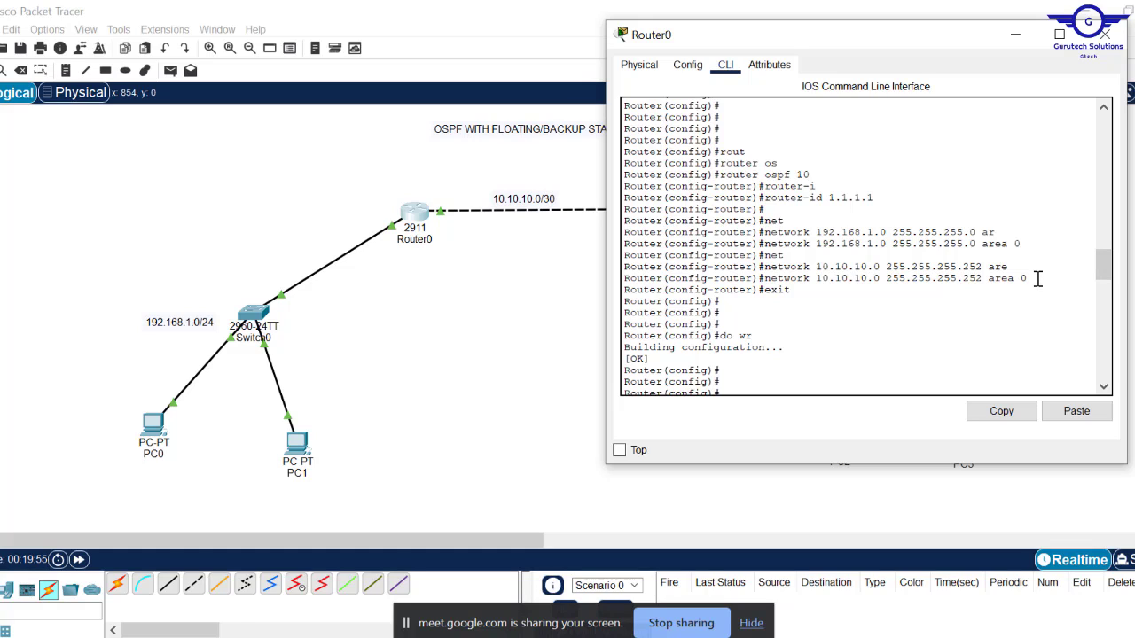
left_click_drag(1037, 278, 767, 235)
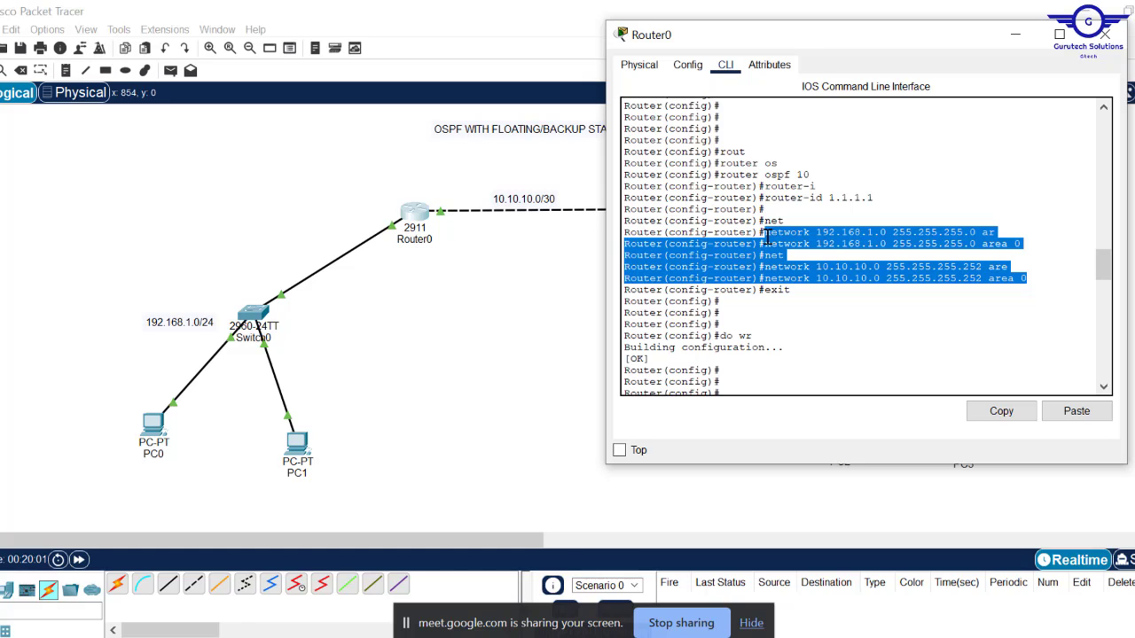
left_click_drag(1104, 268, 1104, 362)
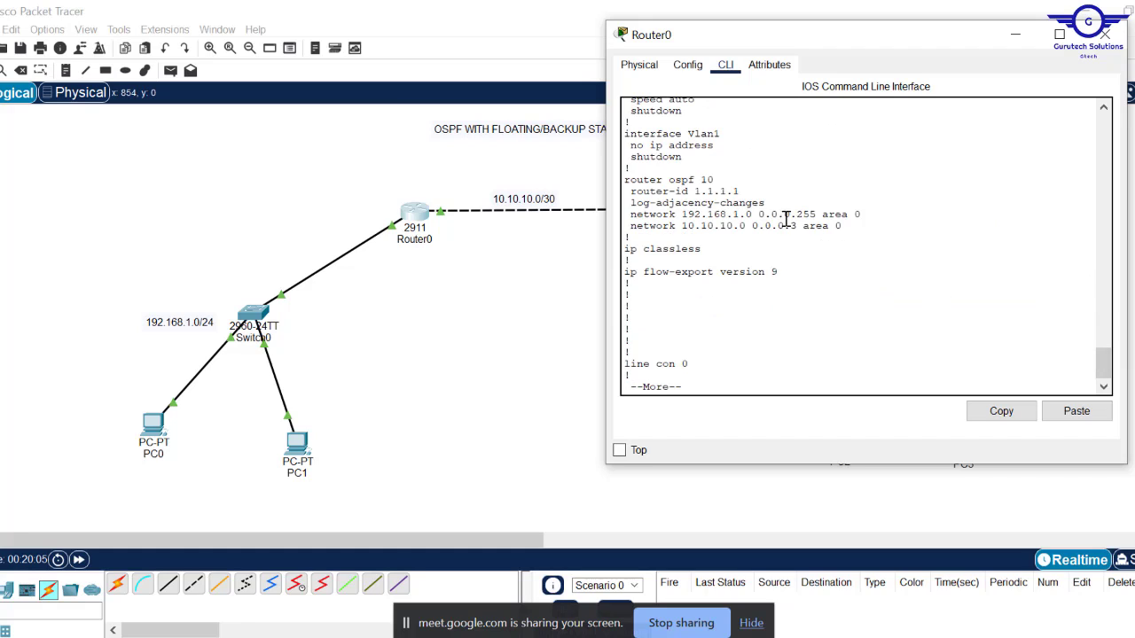
left_click_drag(758, 215, 816, 210)
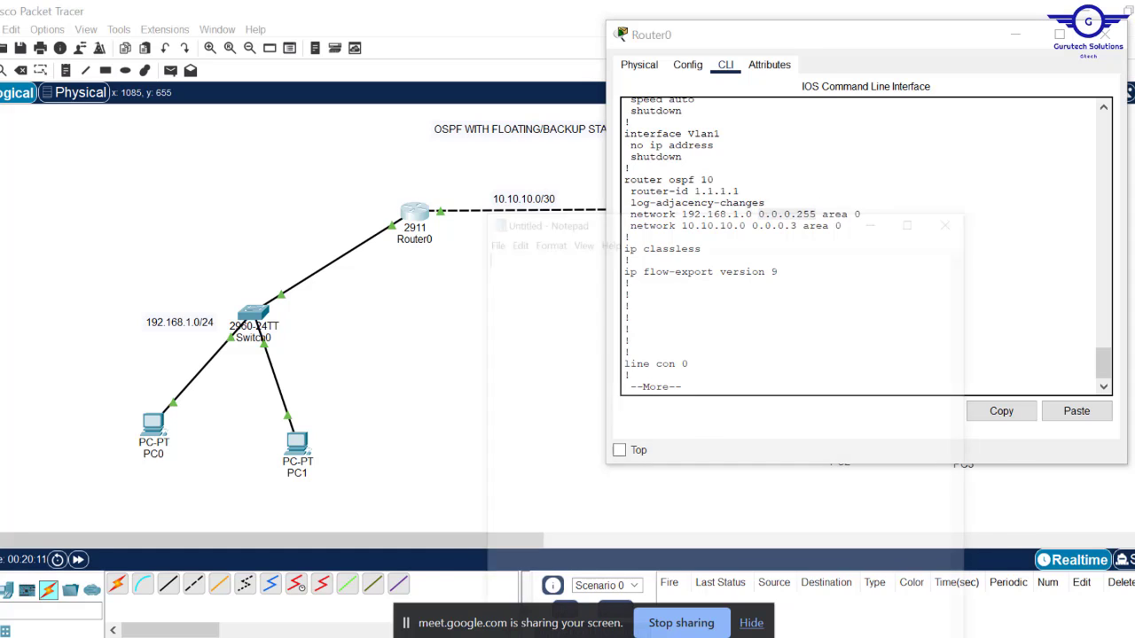
Switch to Notepad and write the line "SM: 255.255.255.0---- WM:" for the subnet and wildcard masks.
type("255")
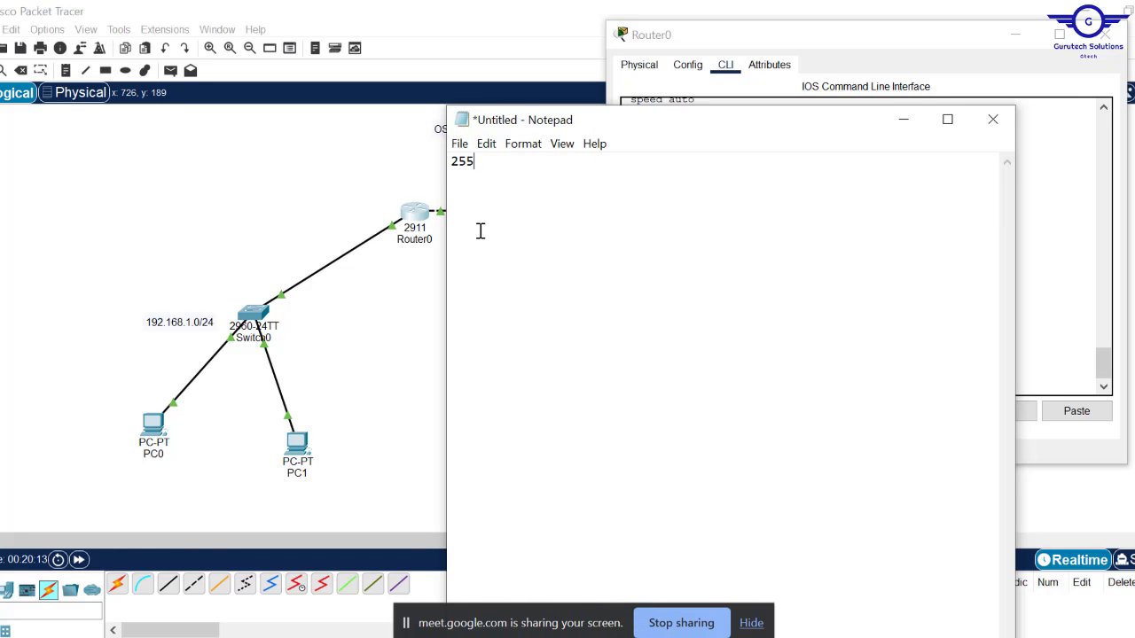
type(".255.255.0----M")
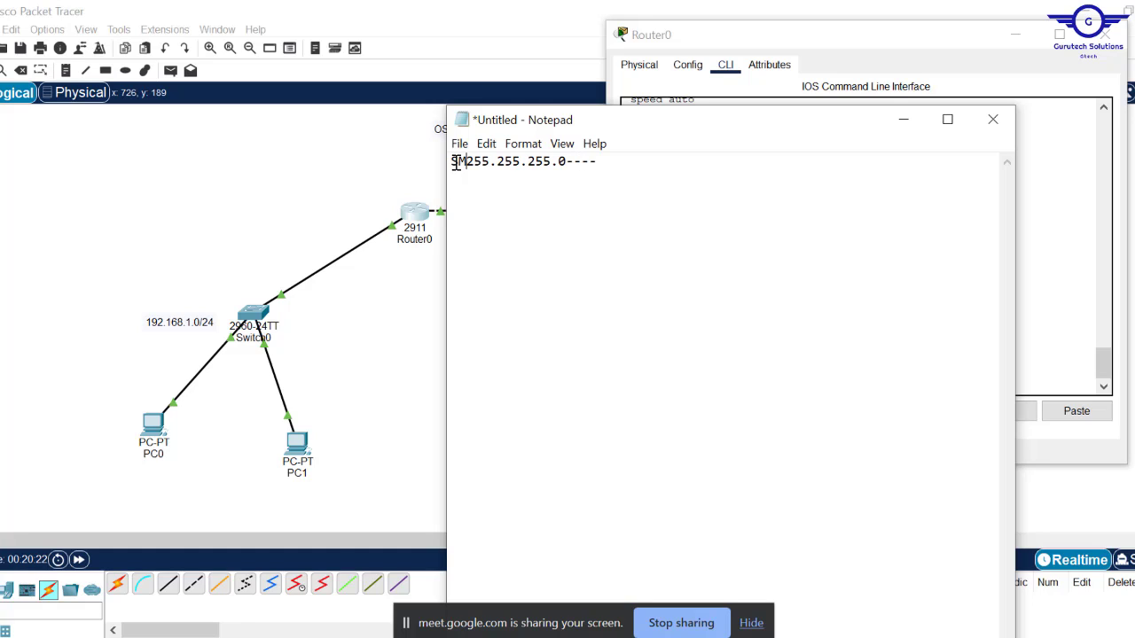
type(":")
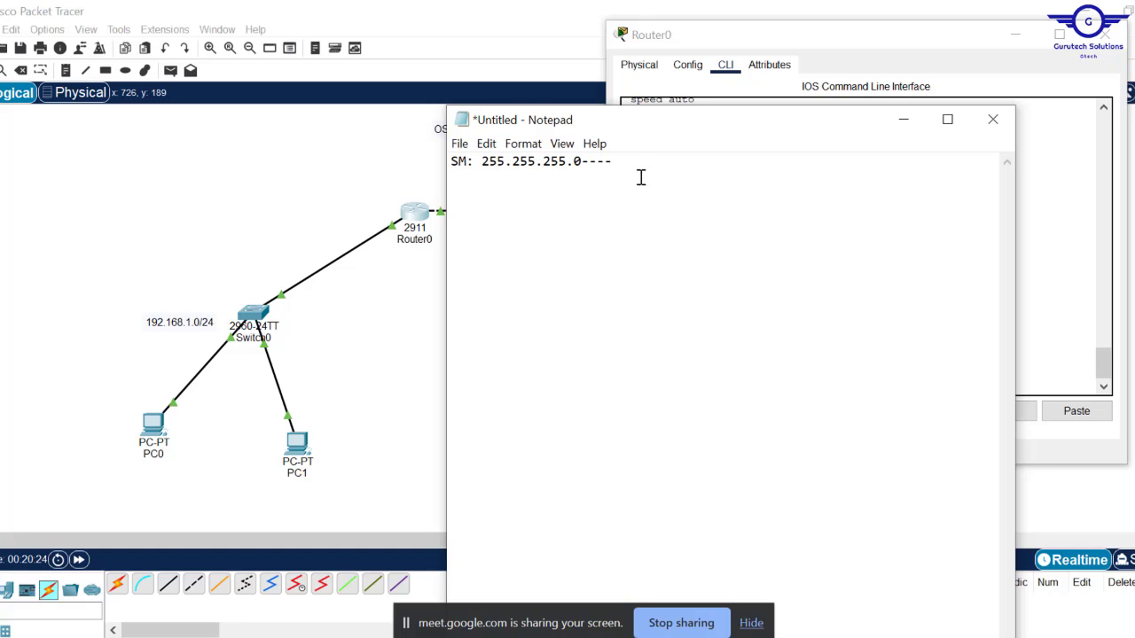
left_click(634, 166)
left_click_drag(582, 166, 482, 162)
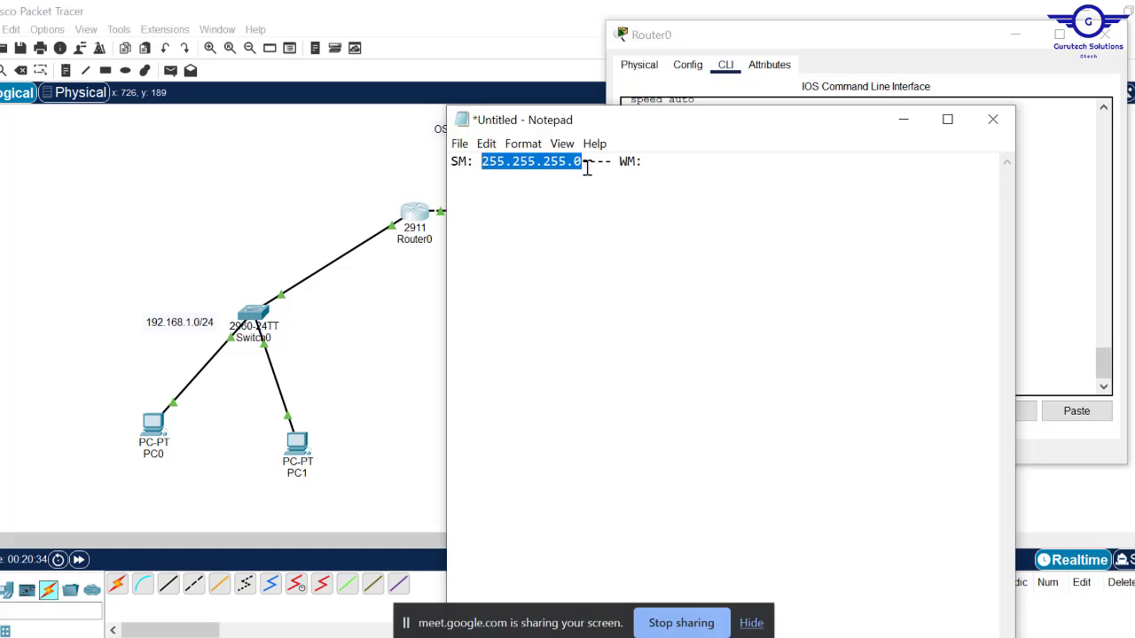
left_click(656, 165)
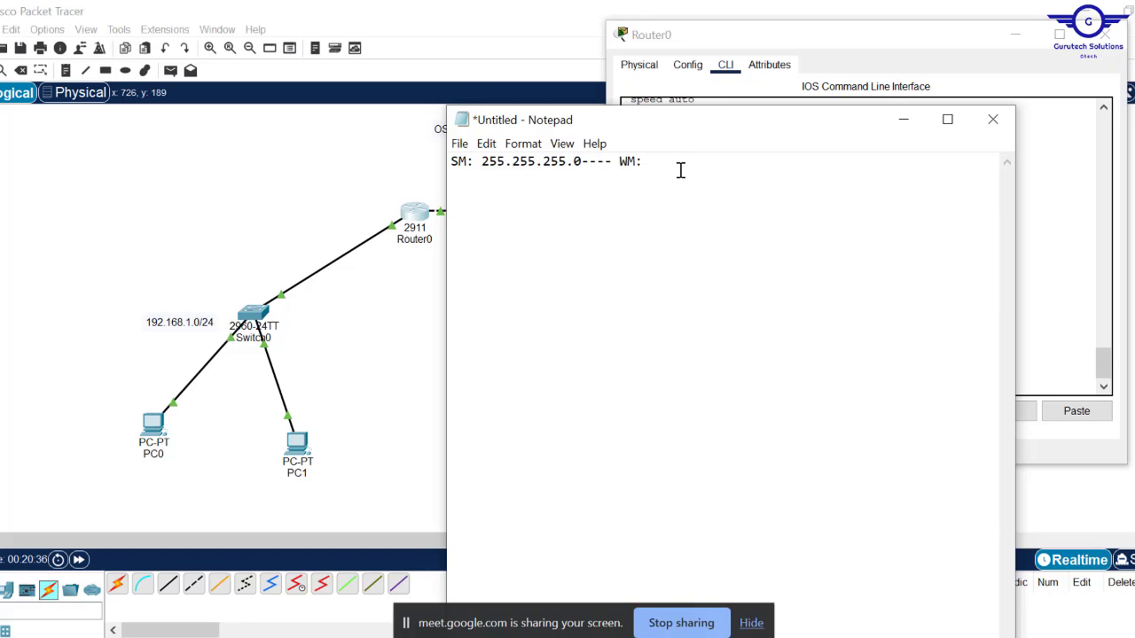
Add the subtraction 255.255.255.255-255.255.255.0 after the WM: label, copying the subnet mask from the same line.
type("255.255.255.0---- WM: 255.255.255.255-")
left_click_drag(582, 164, 483, 164)
key("ctrl+c")
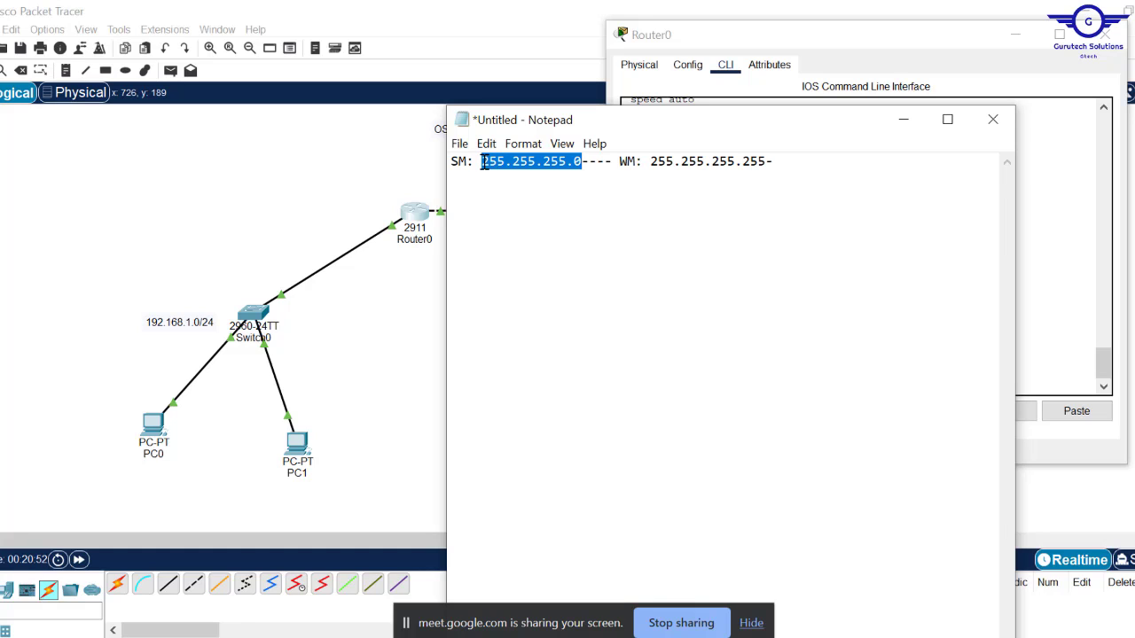
left_click(801, 160)
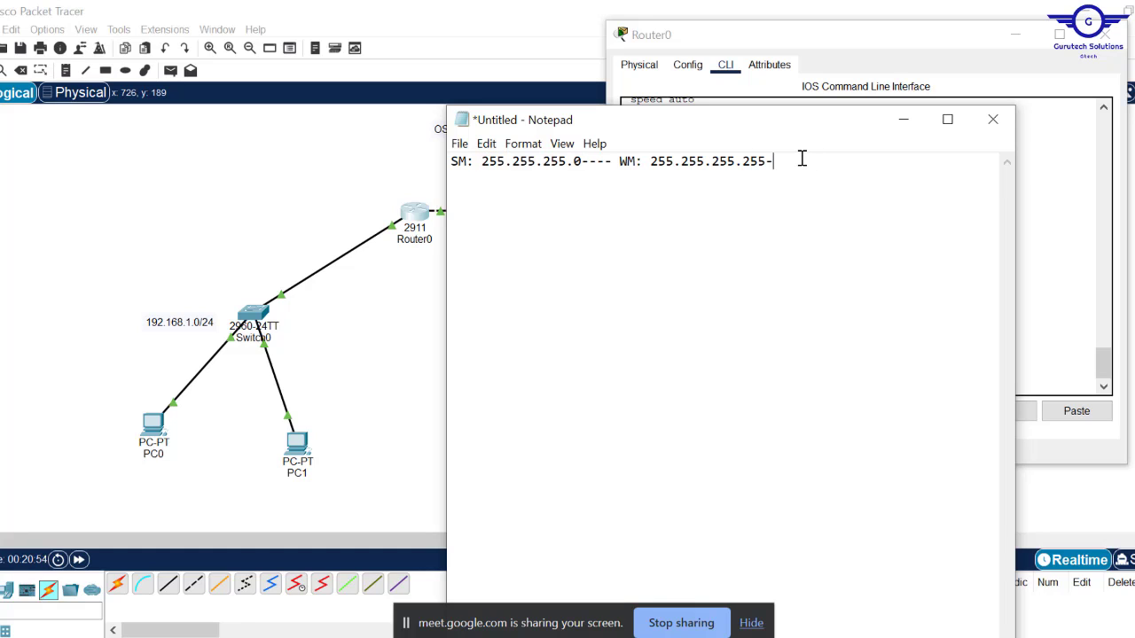
key("ctrl+v")
Move the subtraction below the SM/WM line and split it so 255.255.255.255 sits above 255.255.255.0.
left_click_drag(649, 161, 876, 162)
key("ctrl+c")
key("BackSpace")
key("Return")
key("ctrl+v")
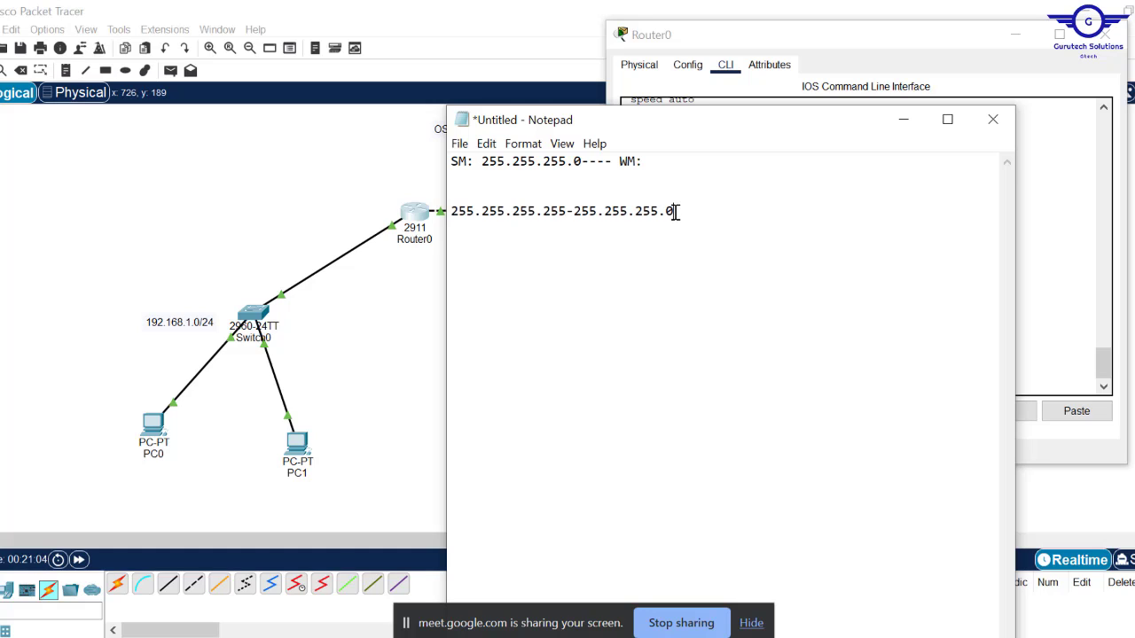
left_click_drag(674, 212, 577, 218)
key("ctrl+c")
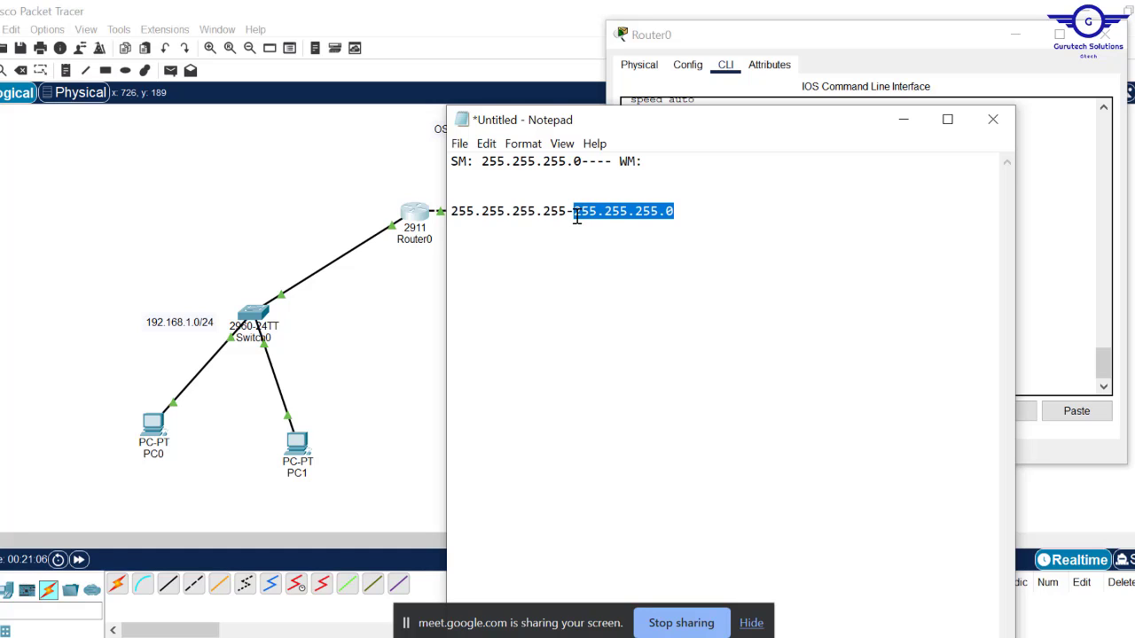
key("BackSpace")
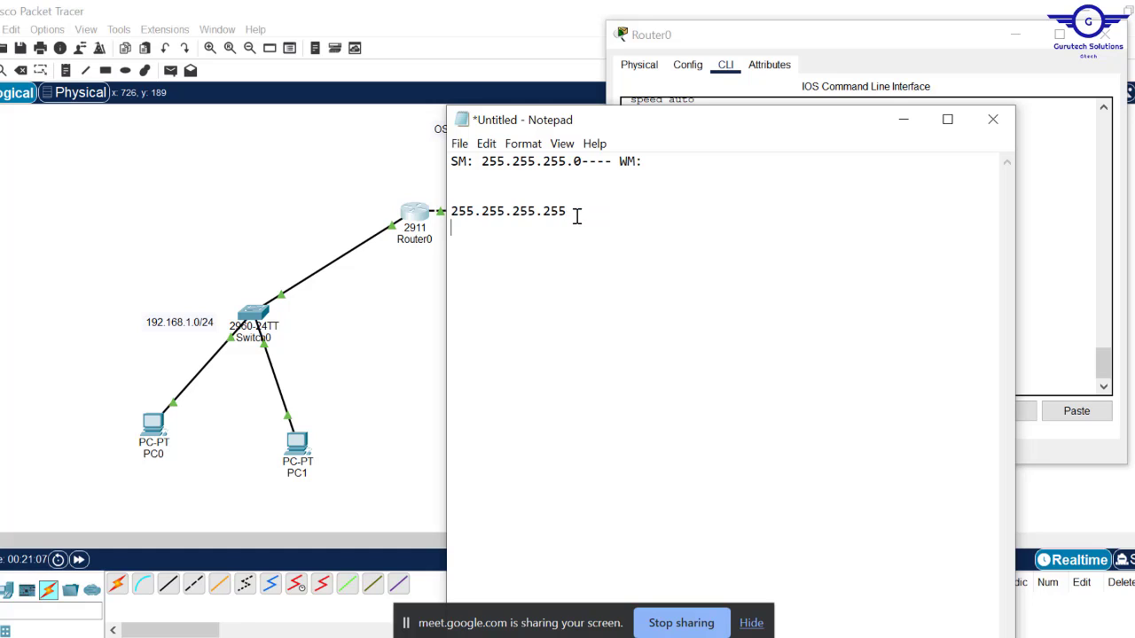
key("Return")
key("ctrl+v")
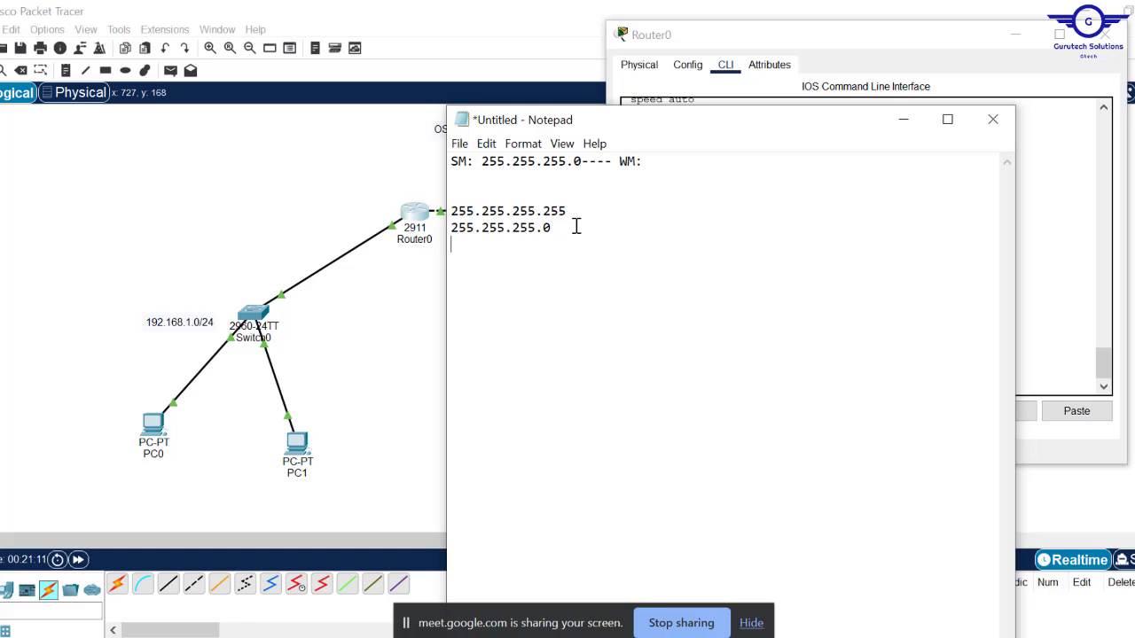
Add a dashed rule beneath the two masks and a minus sign on its own line between them.
type("----------------------")
key("Return")
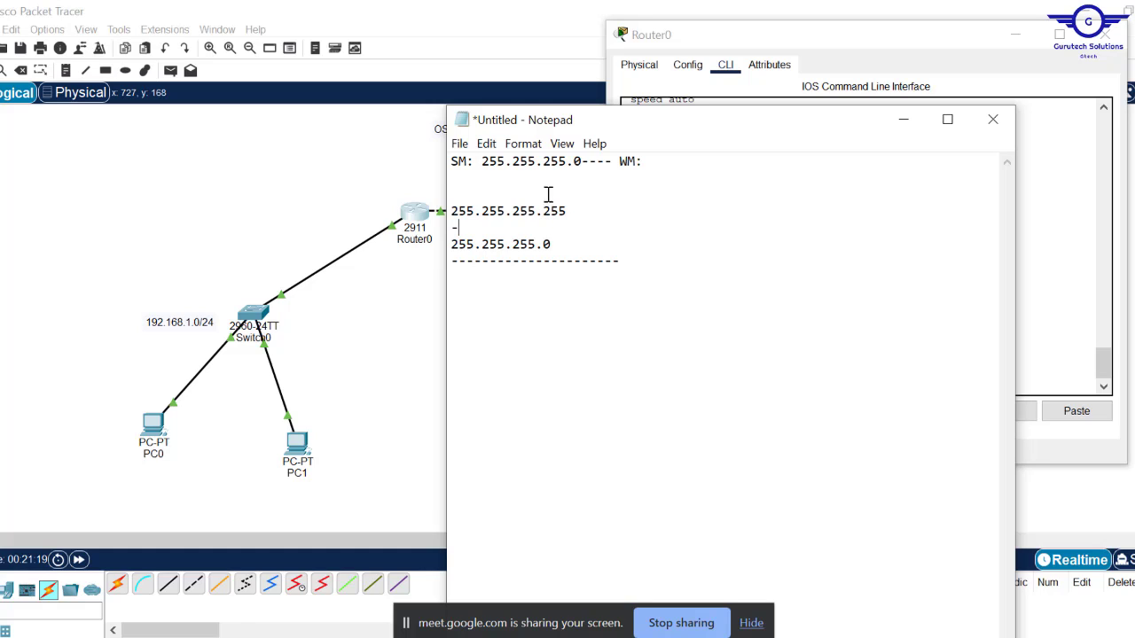
left_click_drag(572, 211, 450, 209)
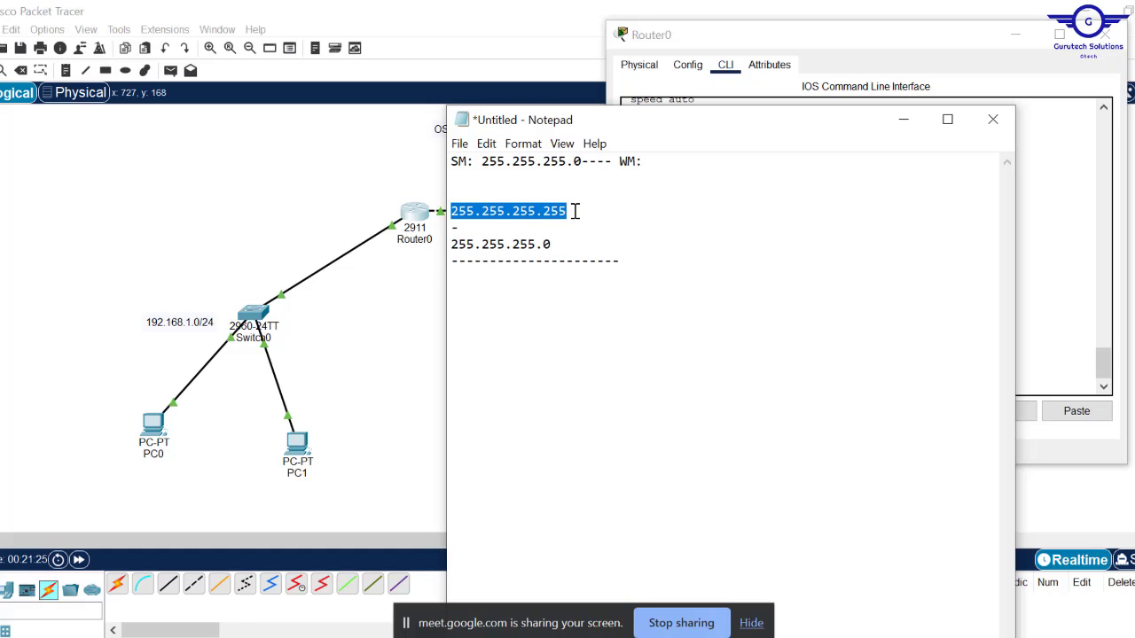
left_click_drag(559, 244, 452, 247)
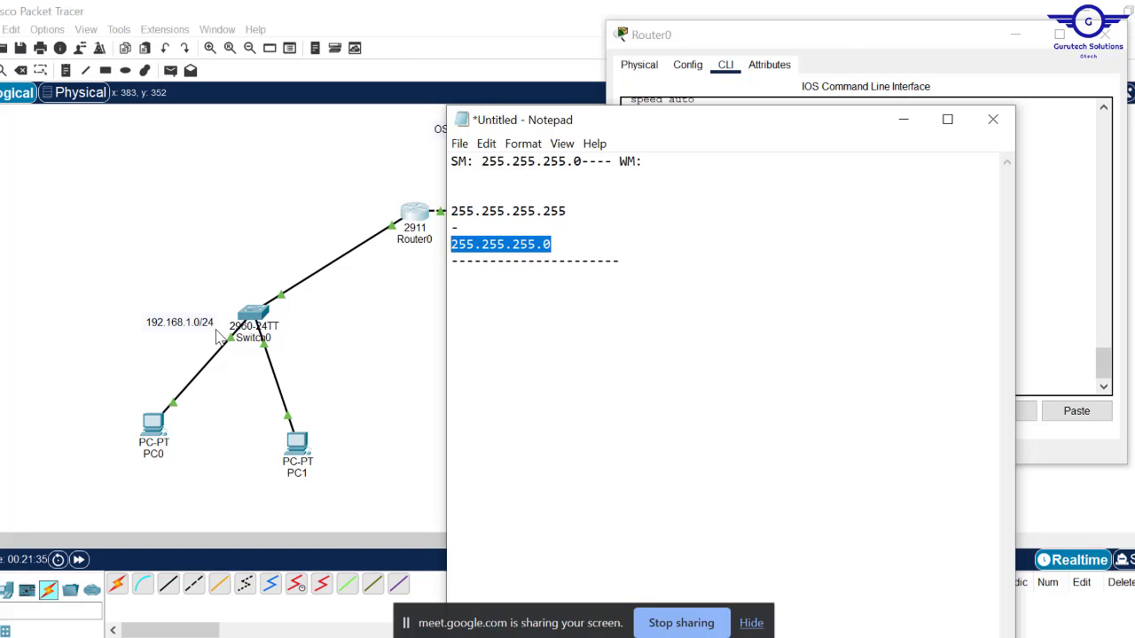
Check the mask used for 192.168.1.0 in Router0's CLI, and write the wildcard result 0.0.0.255 under Notepad's dashed rule.
left_click(1060, 194)
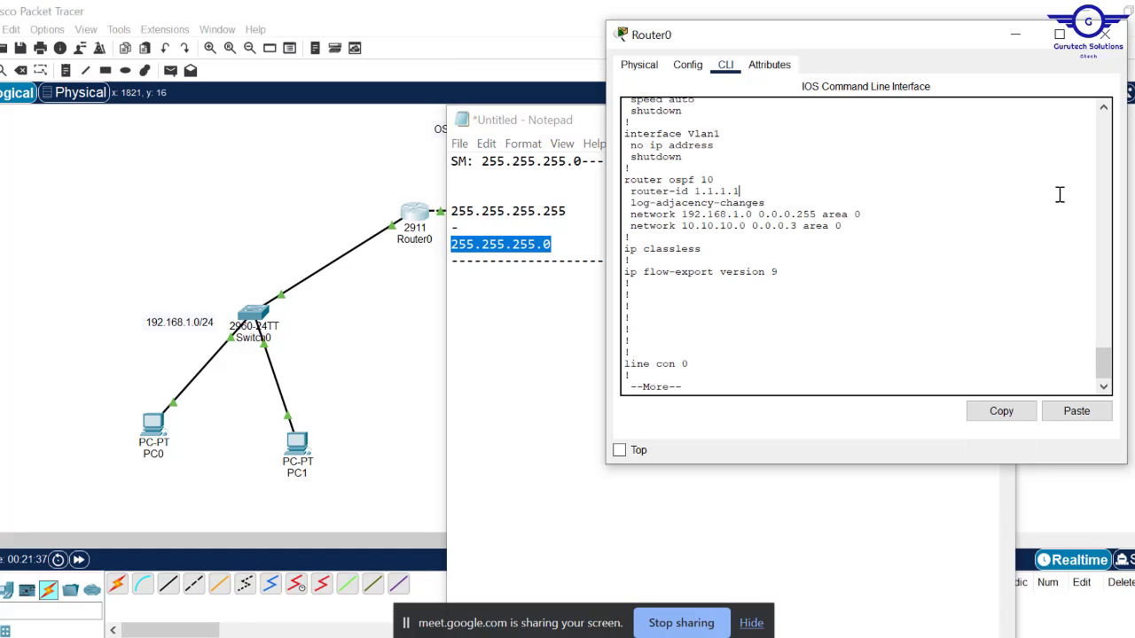
left_click_drag(1104, 362, 1104, 273)
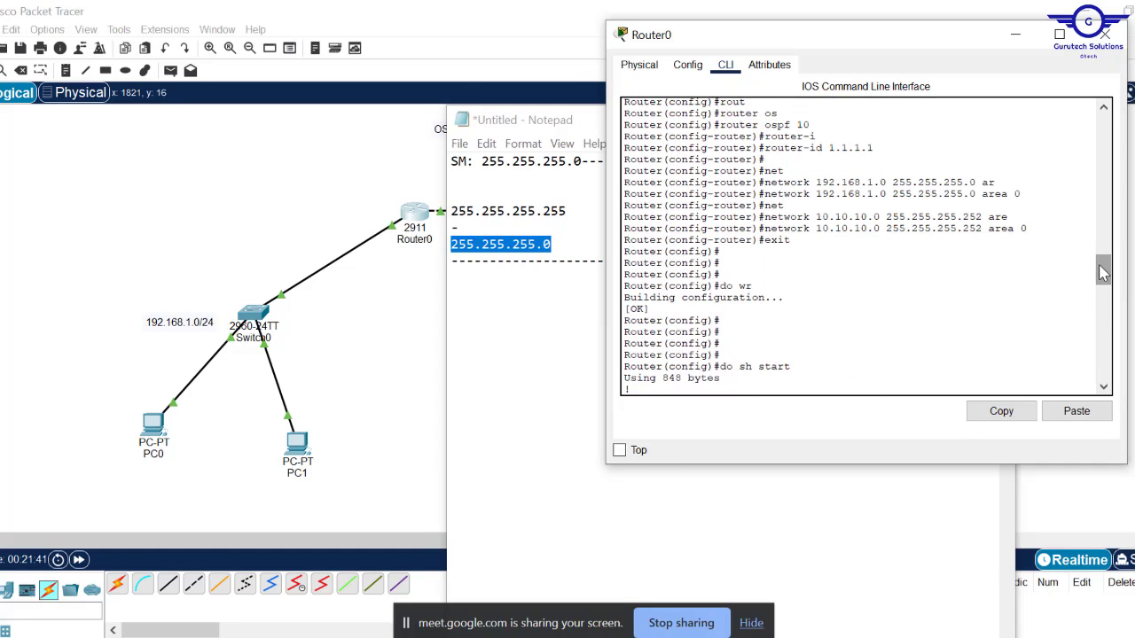
left_click_drag(892, 182, 976, 181)
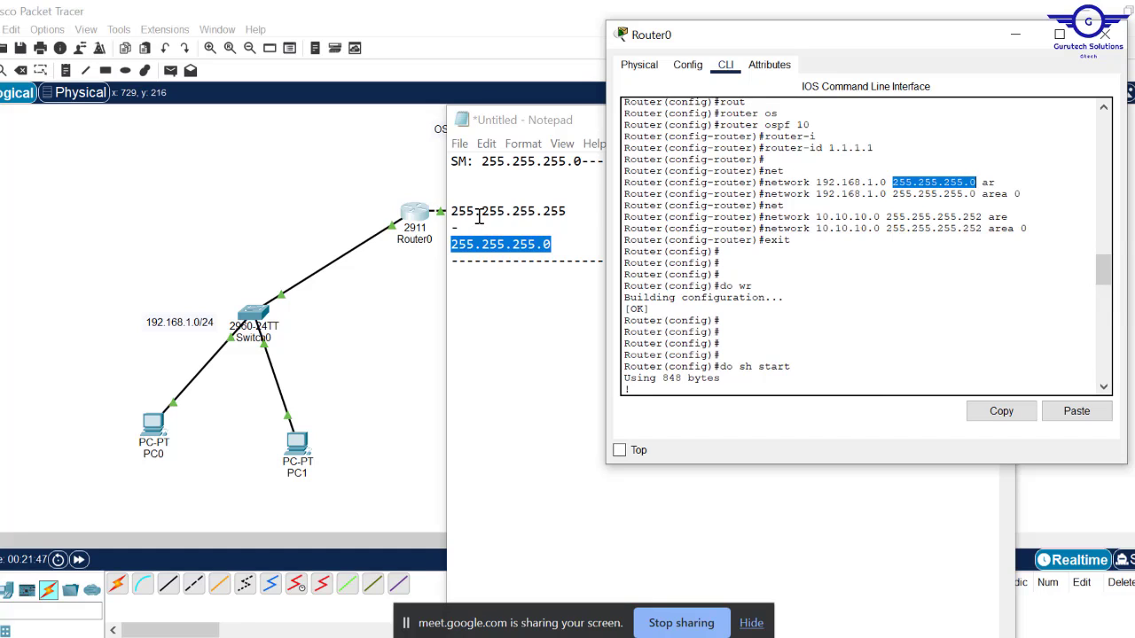
left_click(477, 268)
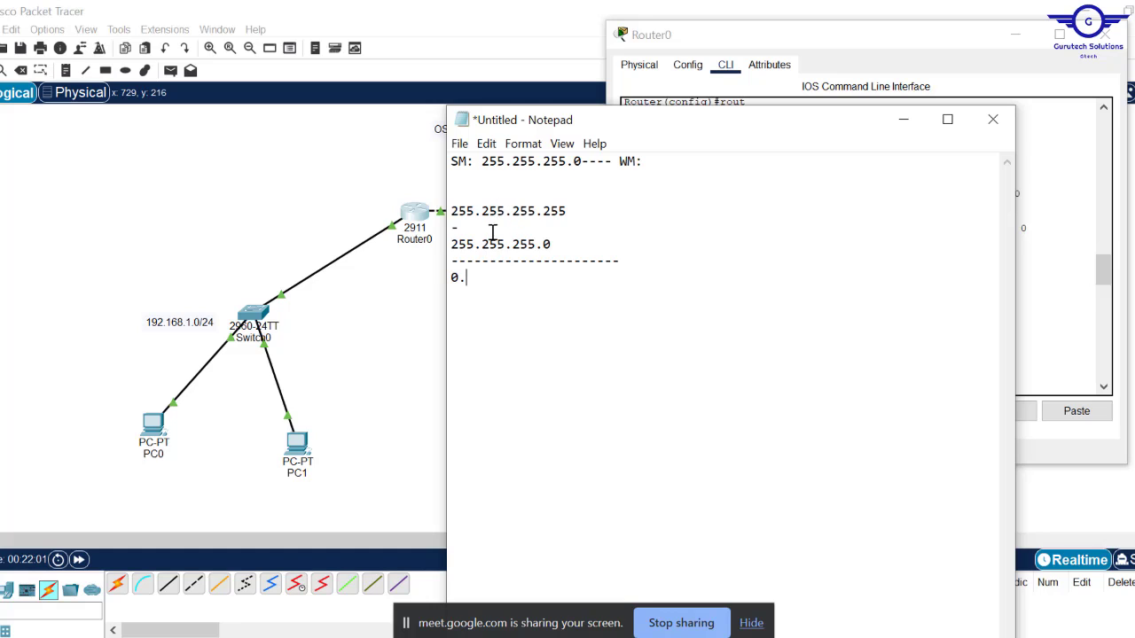
type("0.0.")
type("255")
Return to the router ospf 10 section in Router0's CLI to check the wildcard mask for network 192.168.1.0.
left_click(1033, 165)
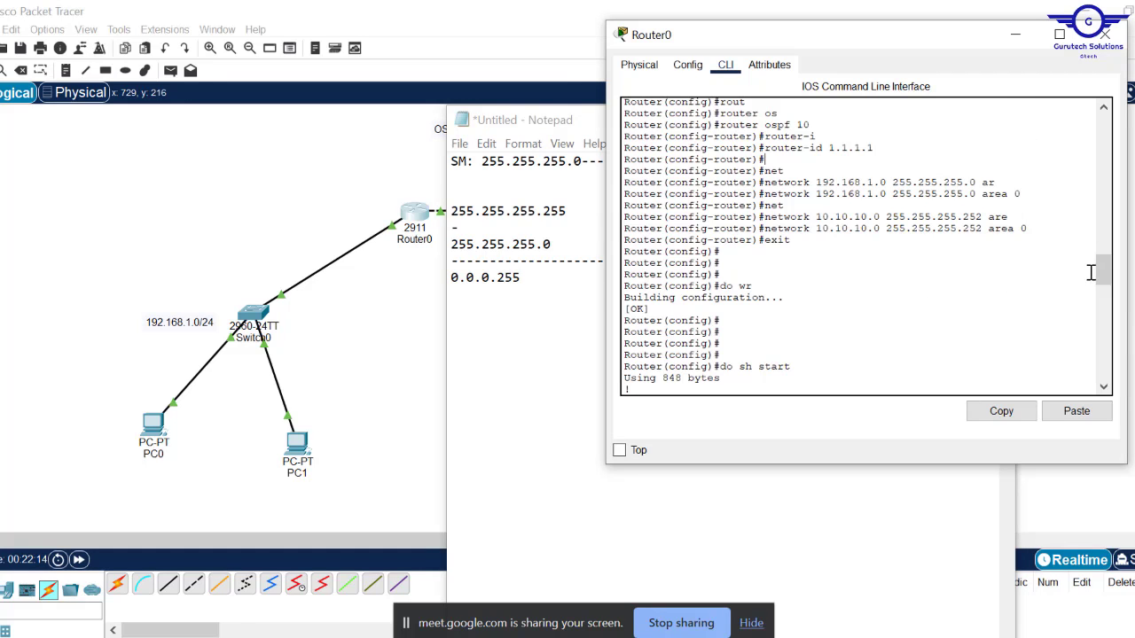
left_click_drag(1104, 270, 1107, 372)
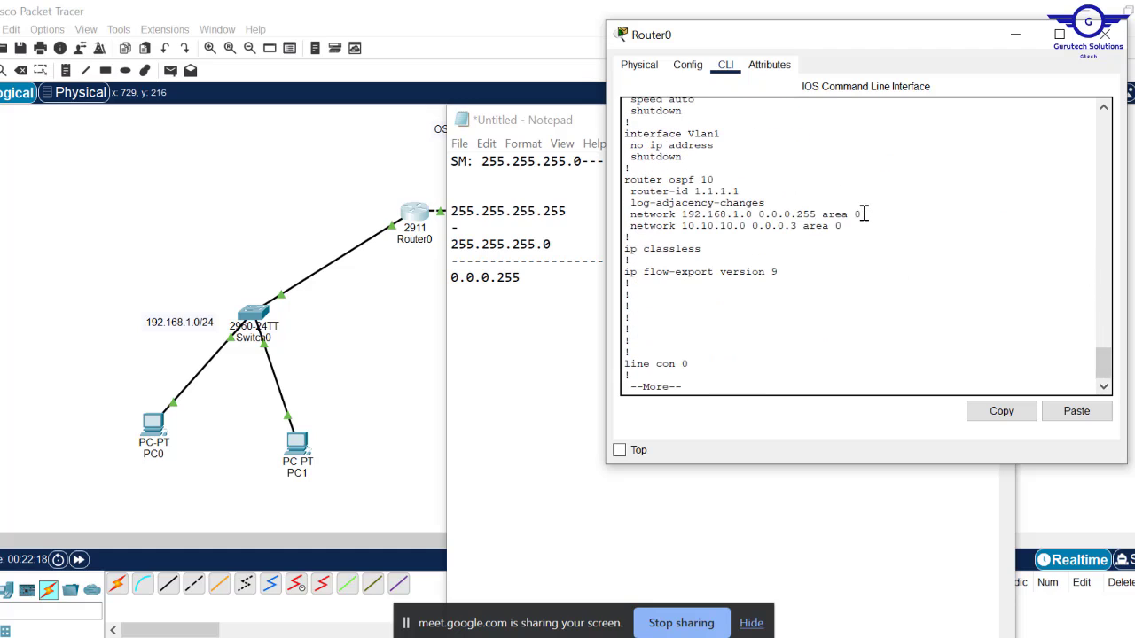
Highlight the 192.168.1.0 network statement in Router0's OSPF configuration and compare its wildcard mask with the Notepad calculation.
left_click_drag(861, 214, 685, 216)
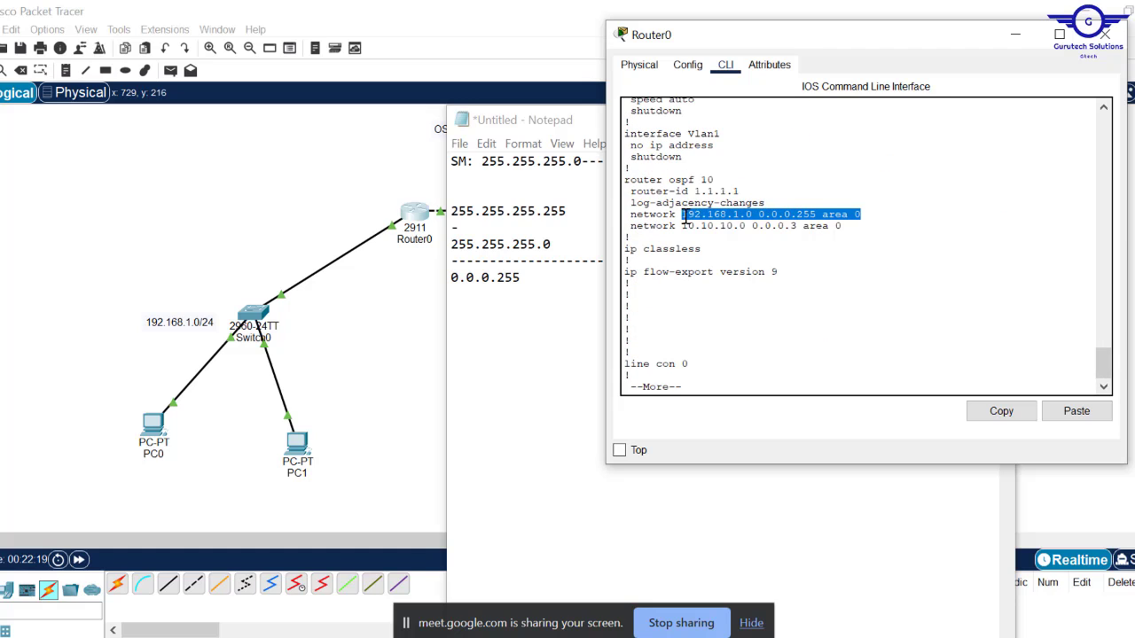
left_click(755, 217)
left_click_drag(757, 215, 813, 214)
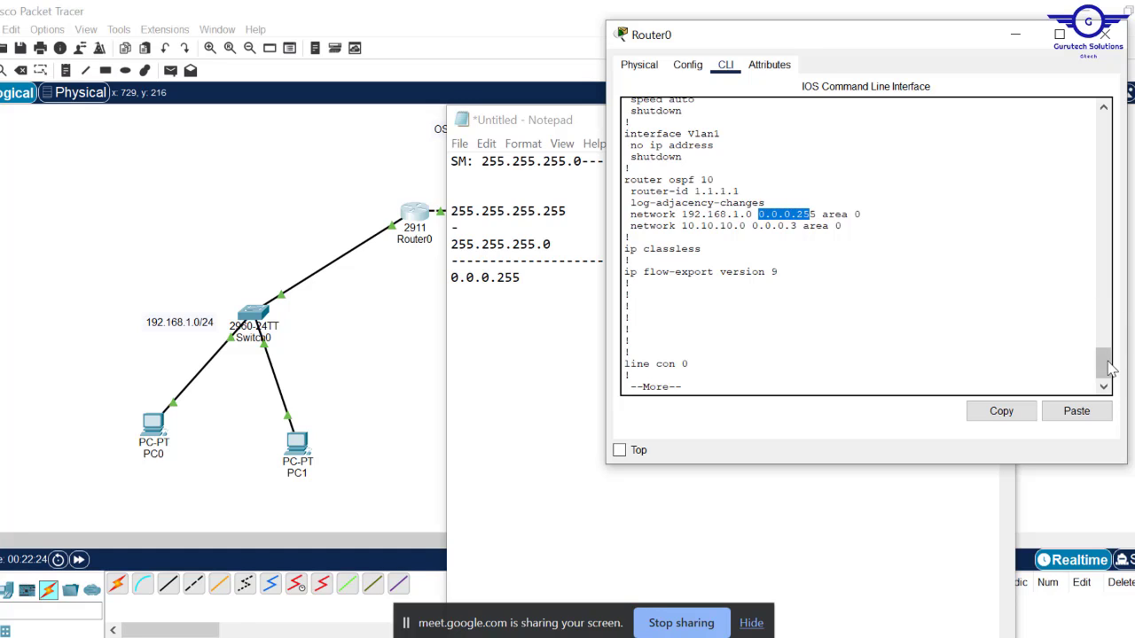
Copy the mask 255.255.255.252 from Router0's network 10.10.10.0 command and paste it below the first calculation in Notepad.
left_click_drag(1106, 372, 1106, 278)
left_click_drag(886, 260, 984, 261)
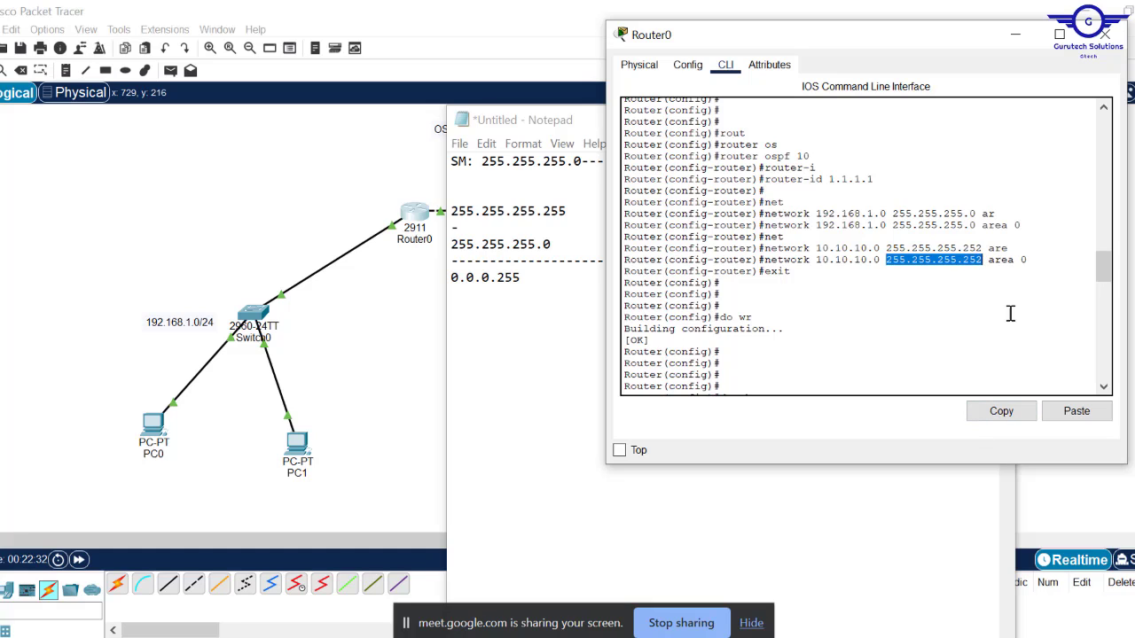
left_click(1003, 422)
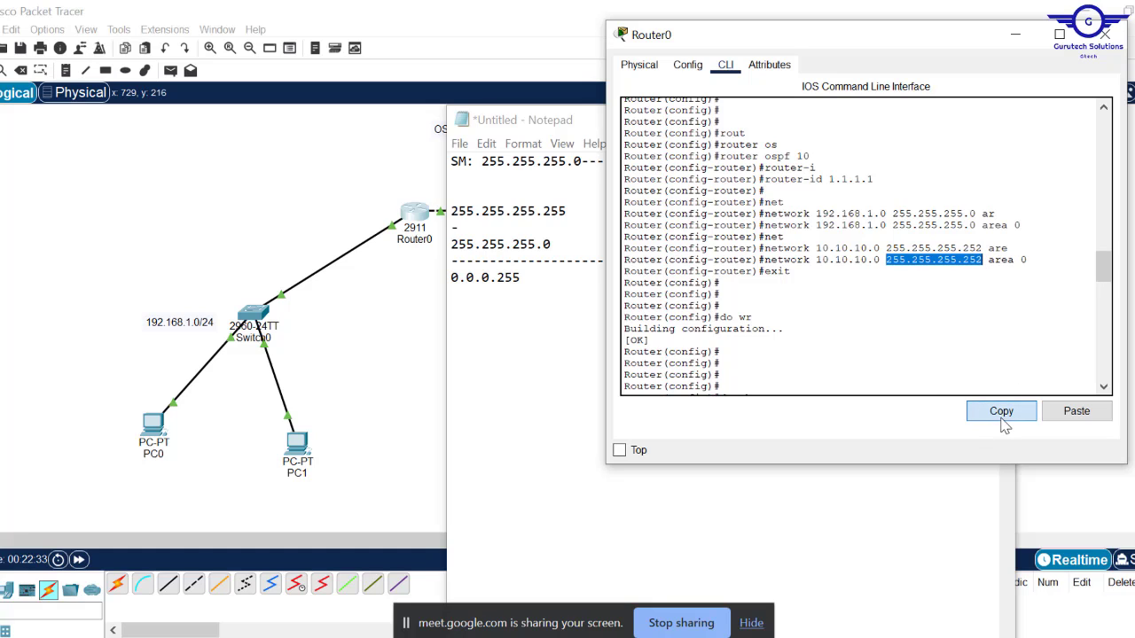
left_click(539, 384)
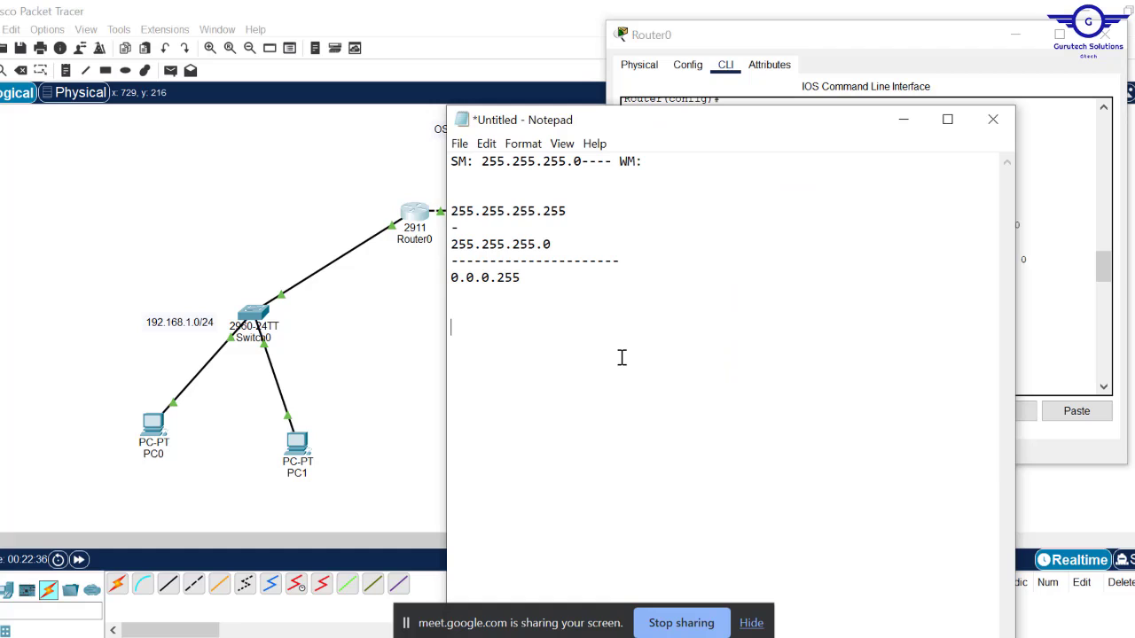
key("ctrl+v")
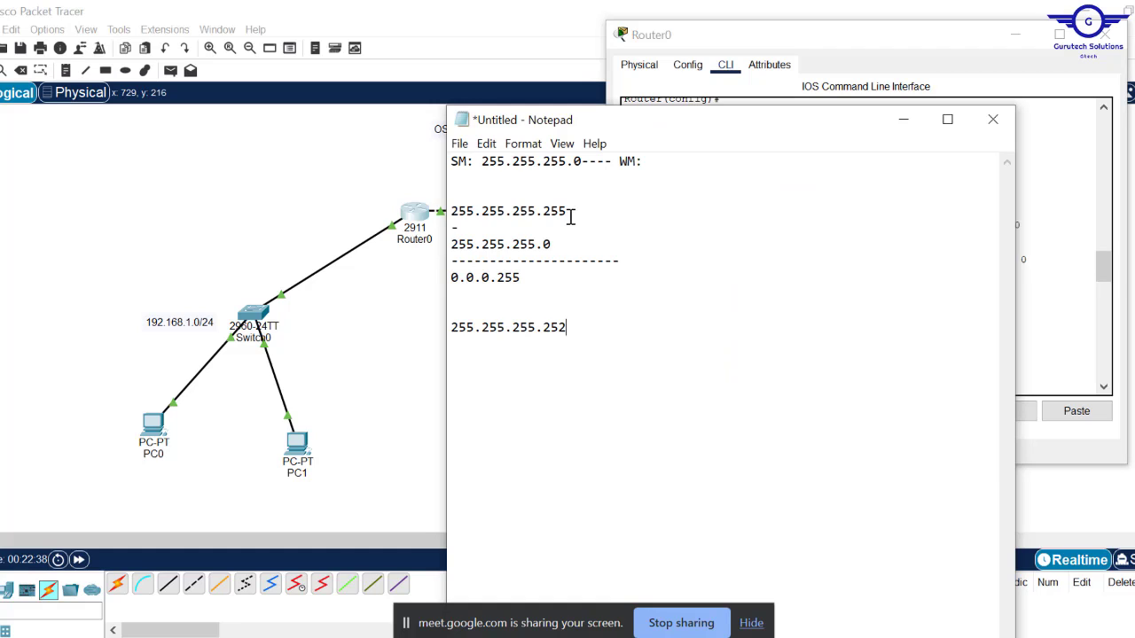
Copy the 255.255.255.255 line with its minus sign from the first calculation and paste it above 255.255.255.252.
left_click_drag(461, 228, 449, 206)
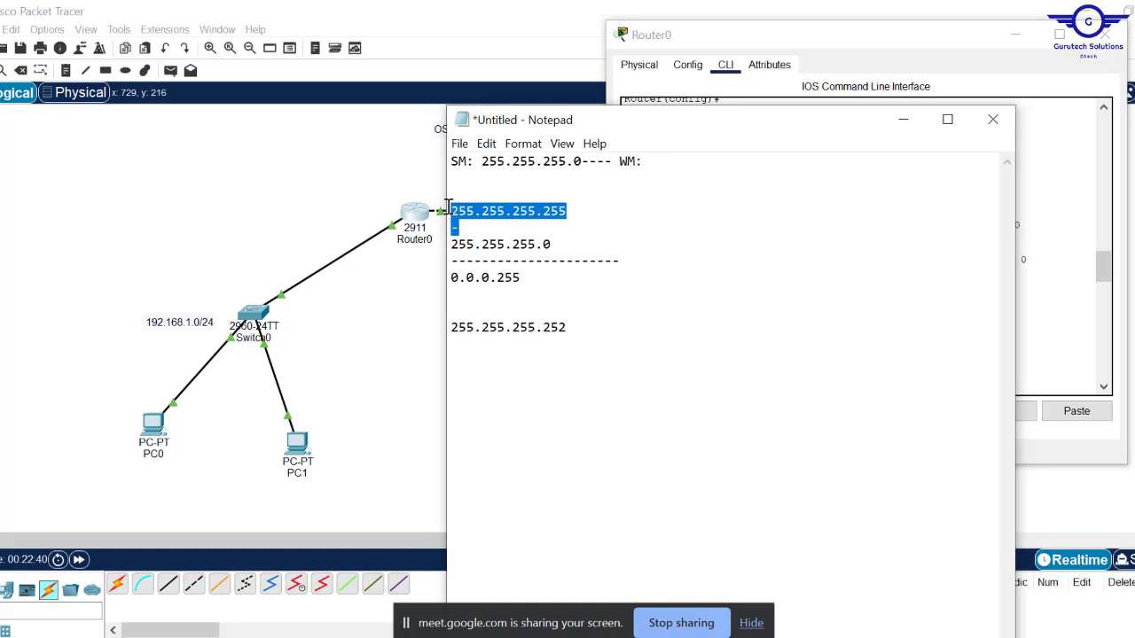
left_click(459, 311)
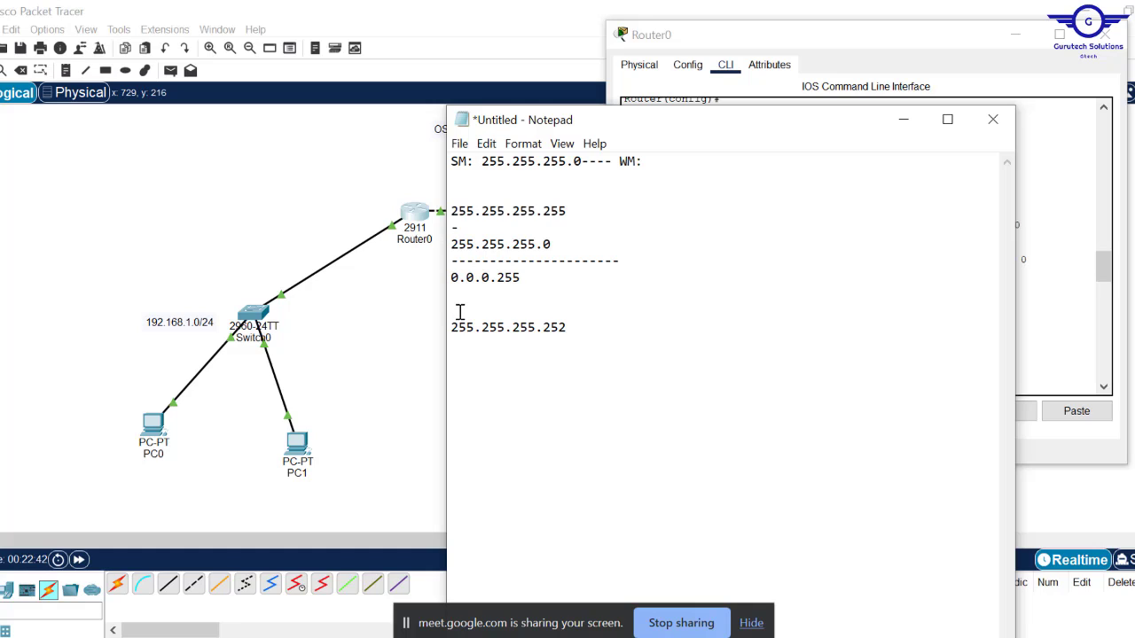
key("ctrl+v")
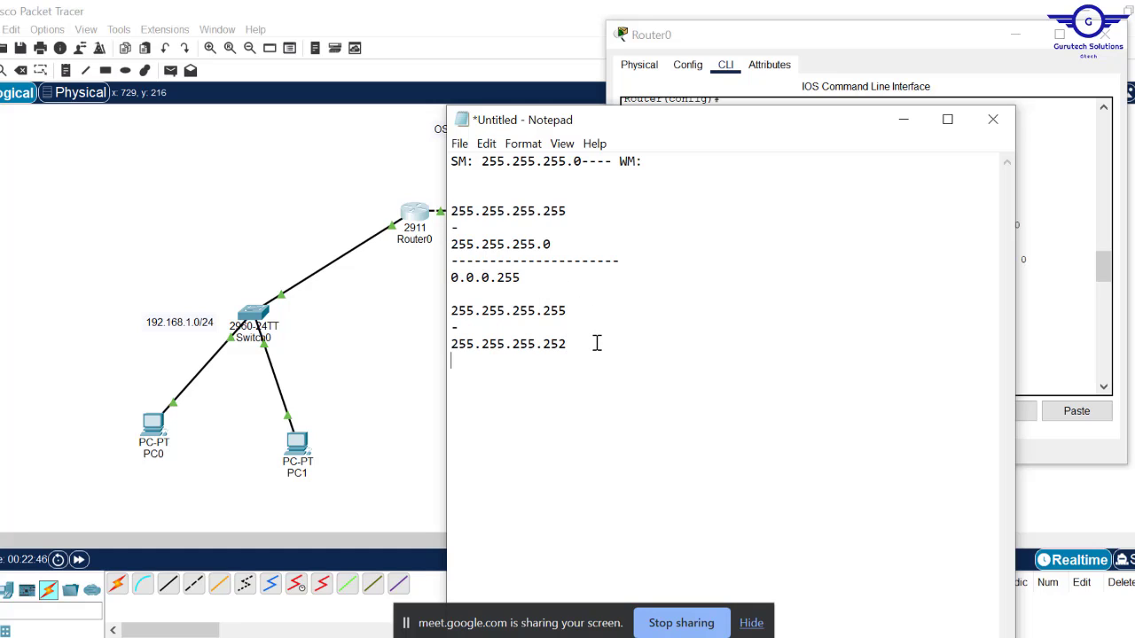
Add a dashed rule with the result 0.0.0.3 beneath 255.255.255.252, and separate the second calculation from the first with extra blank lines.
type("--------- ")
type("0")
key("Return")
key("Return")
key("Return")
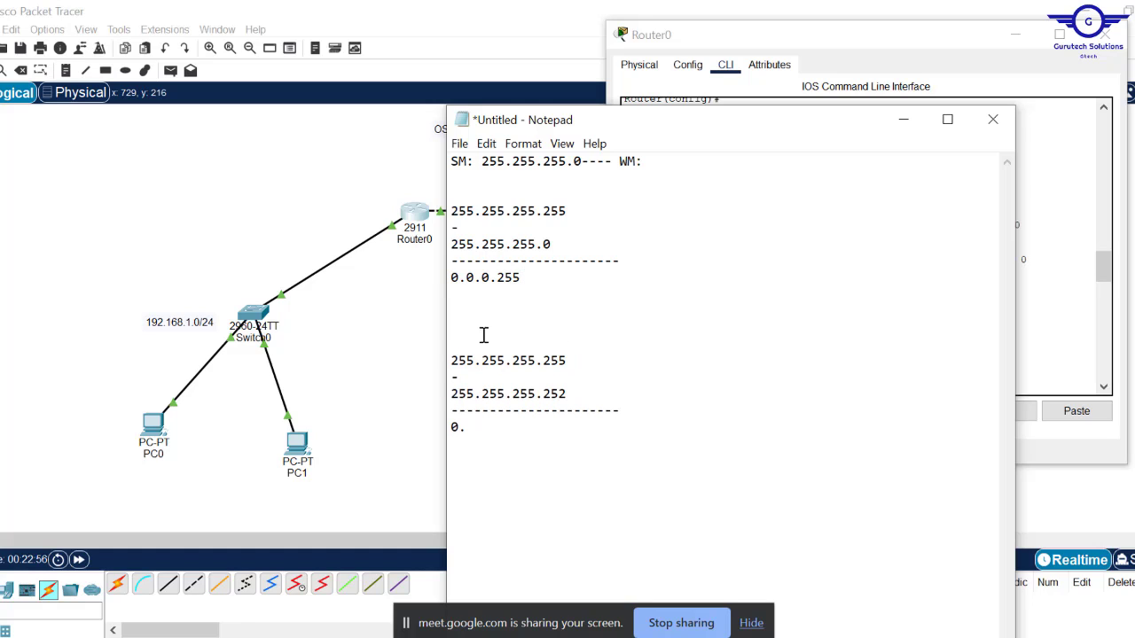
left_click(482, 424)
left_click_drag(518, 425, 452, 432)
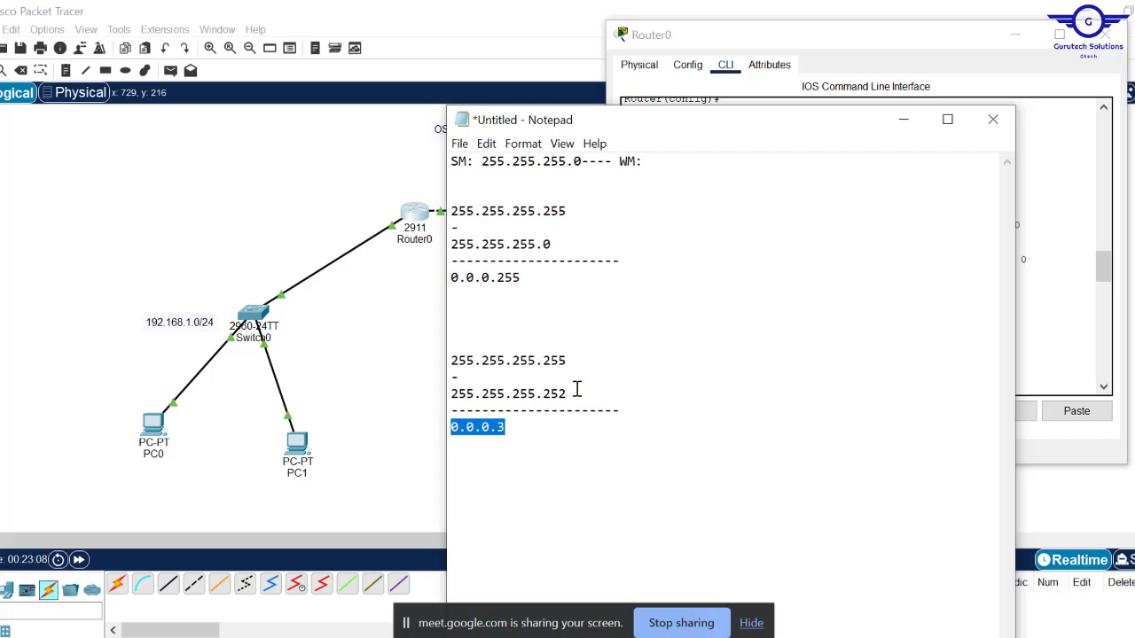
Compare the 10.10.10.0 mask entered in Router0's CLI with its wildcard mask under router ospf 10, and put both windows away.
left_click_drag(569, 393, 450, 396)
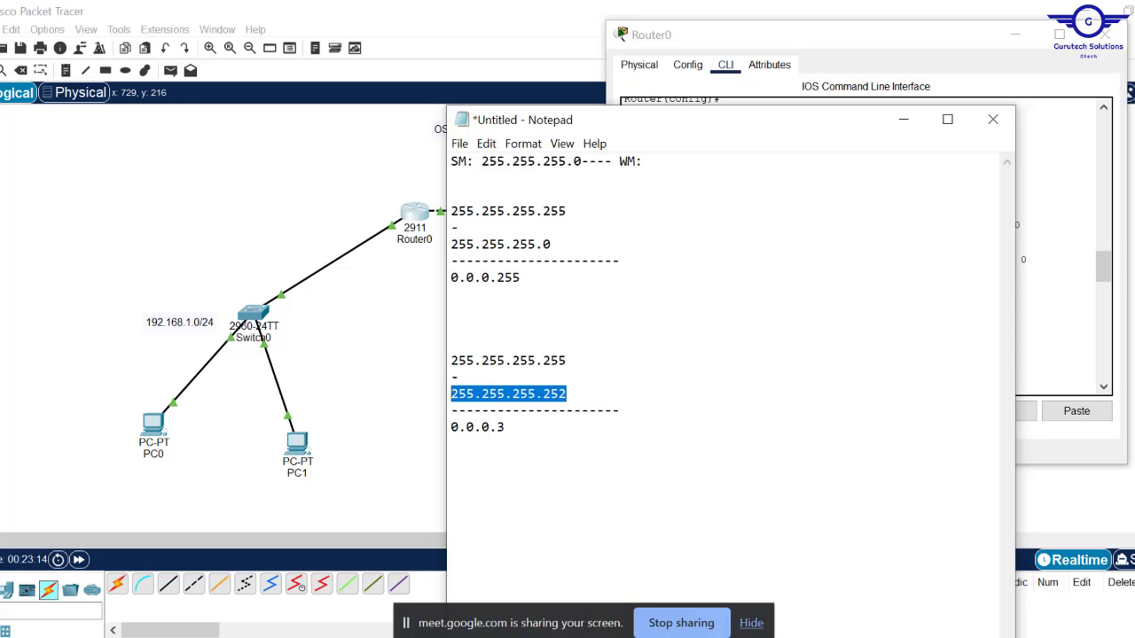
mouse_move(422, 634)
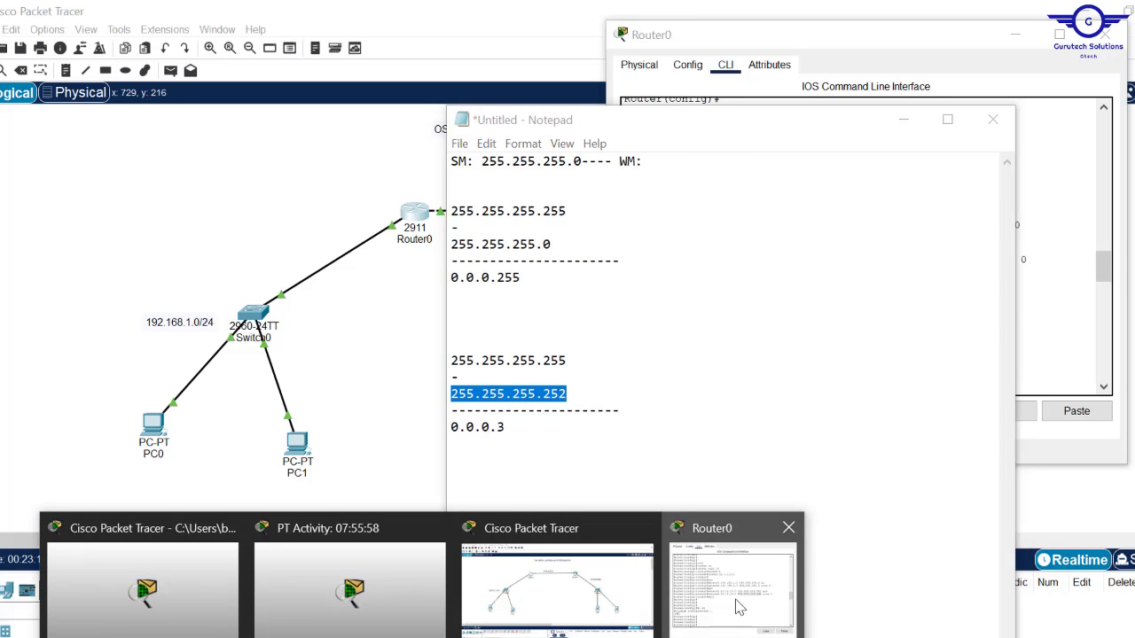
left_click(736, 607)
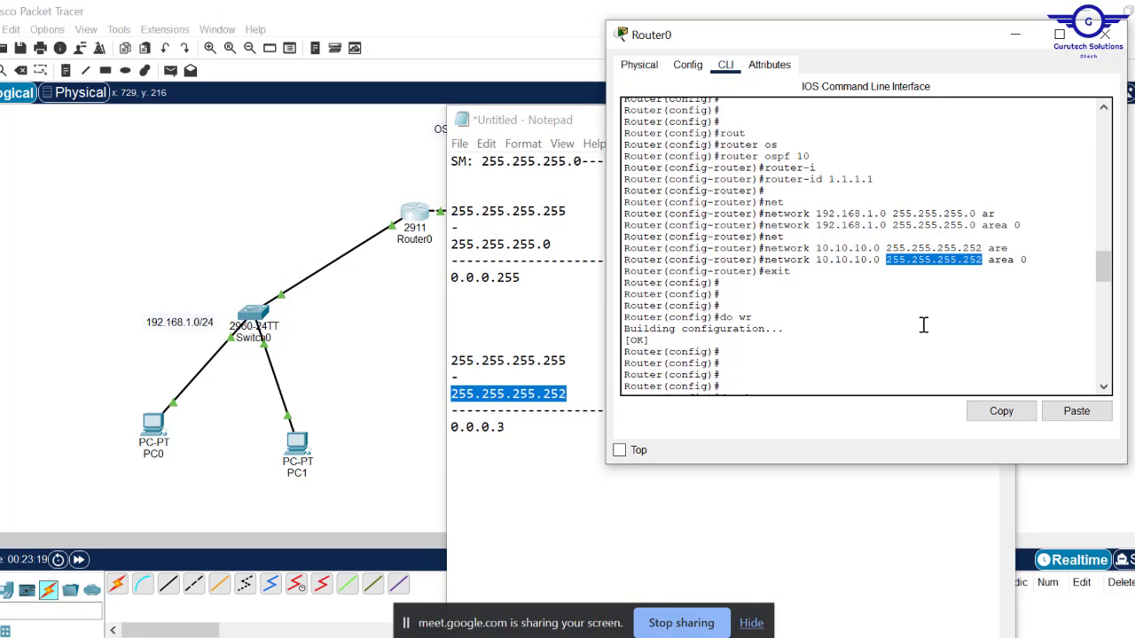
left_click_drag(983, 249, 886, 250)
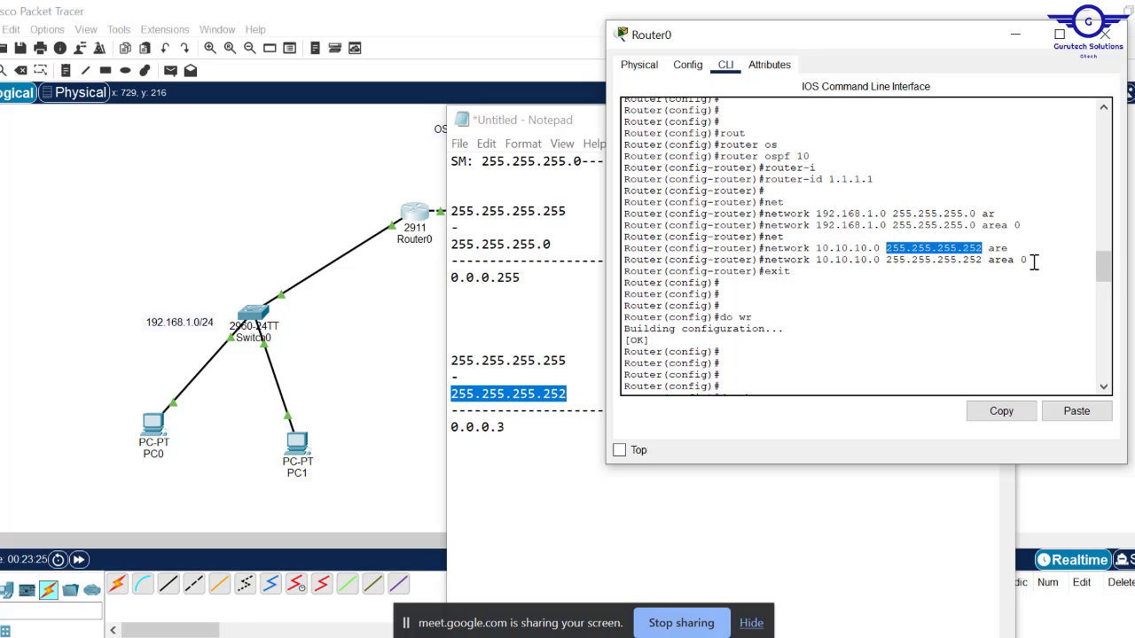
left_click_drag(1111, 275, 1108, 369)
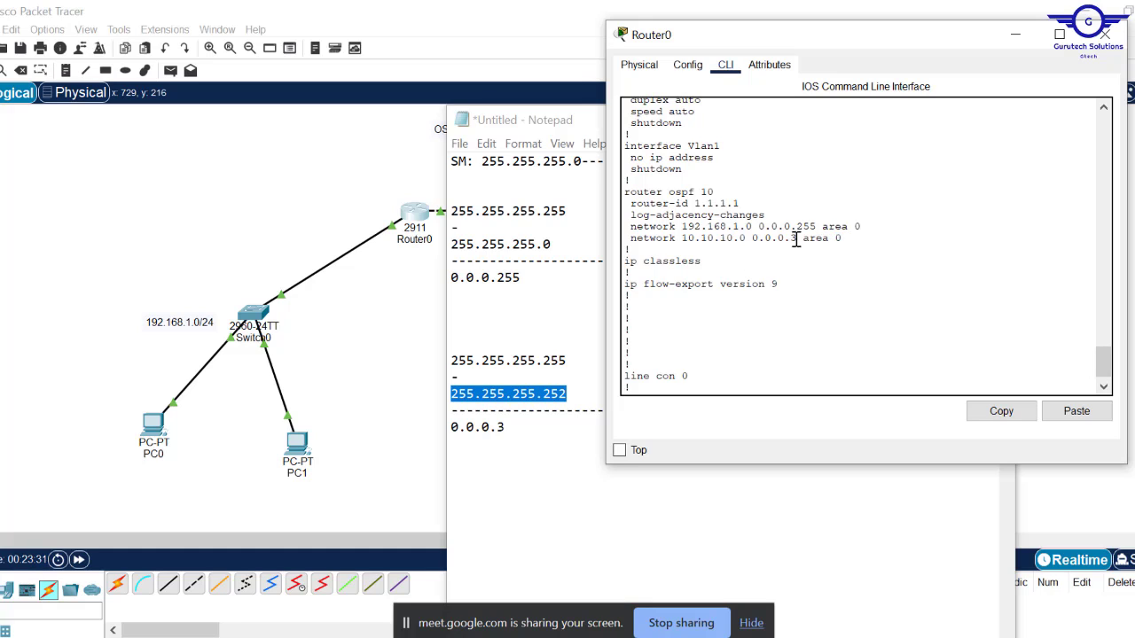
left_click_drag(847, 237, 621, 195)
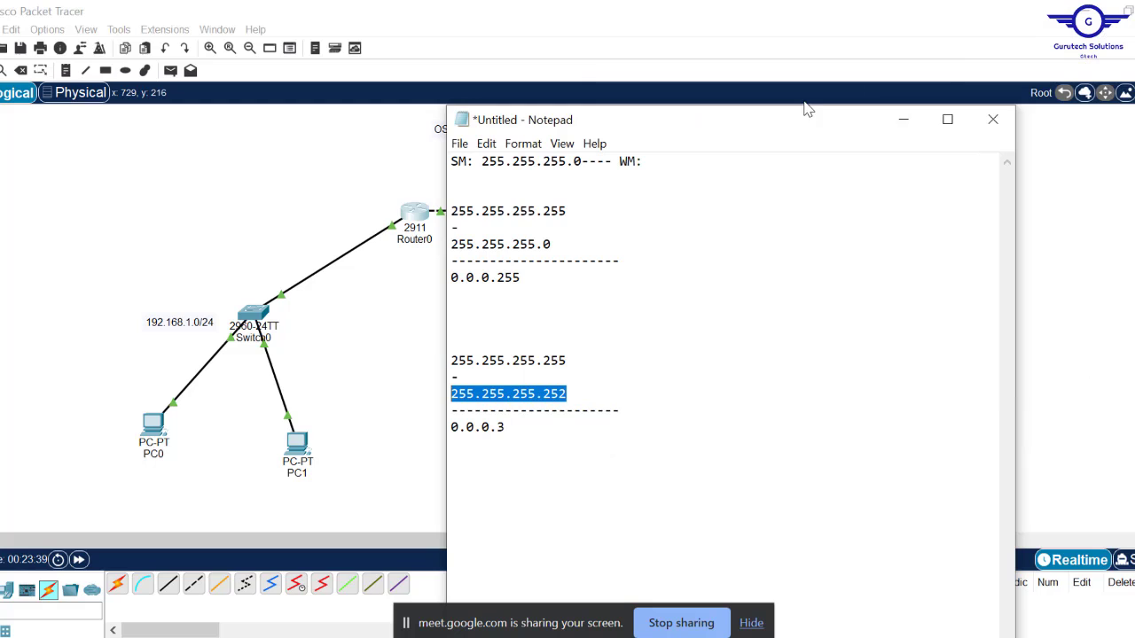
left_click(904, 119)
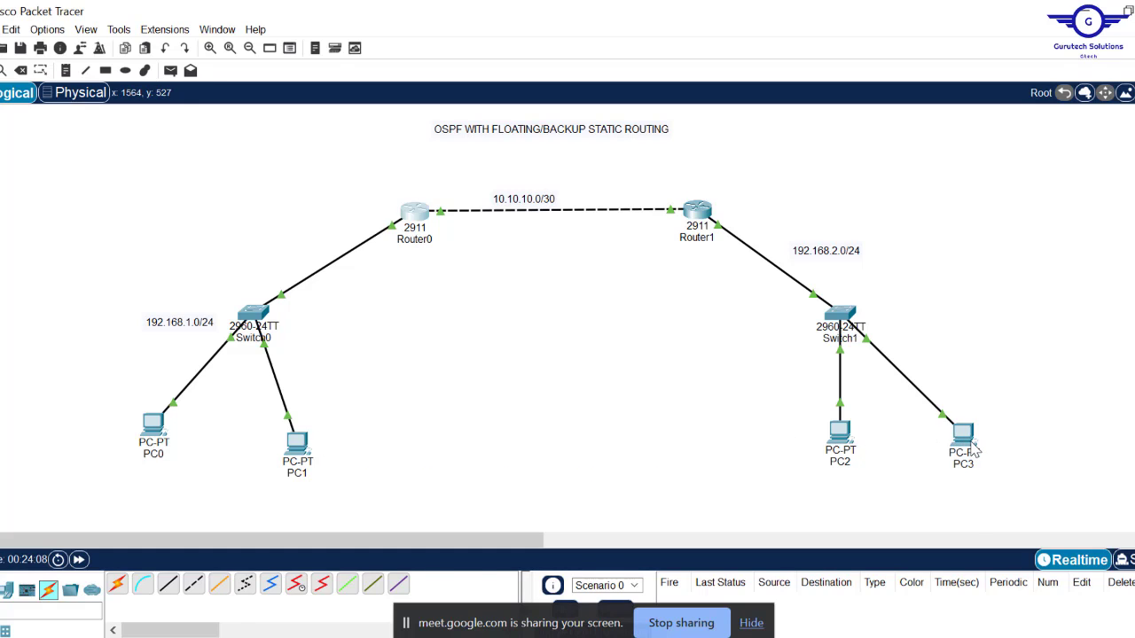
Look up PC3's IP address and ping 192.168.2.20 from PC1's Command Prompt, closing PC1's window when the ping finishes.
mouse_move(972, 447)
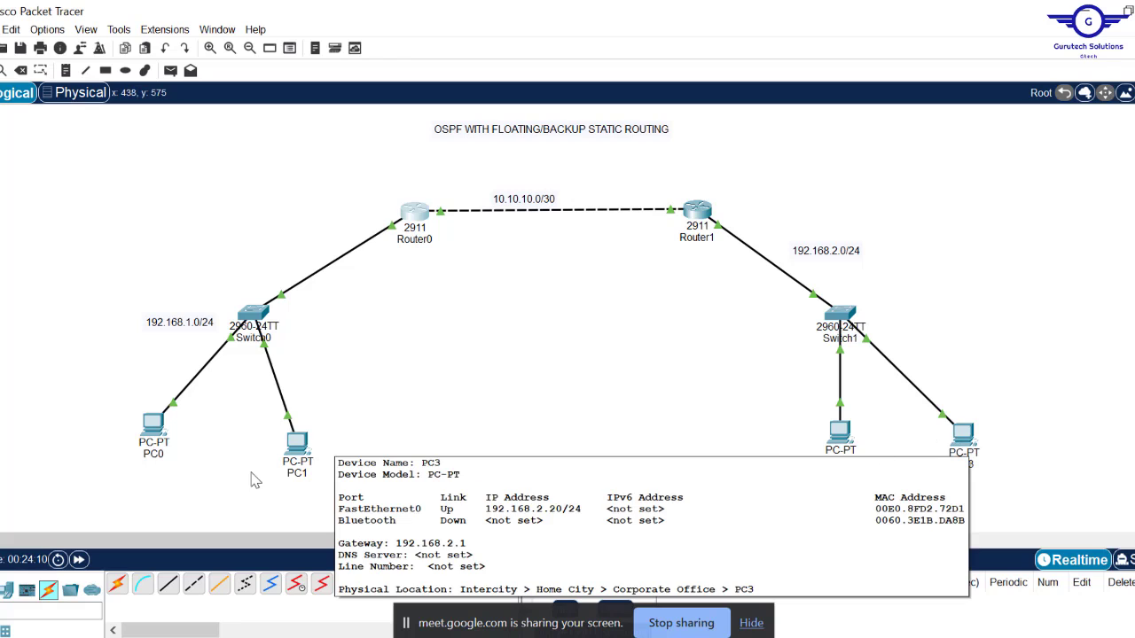
left_click(299, 465)
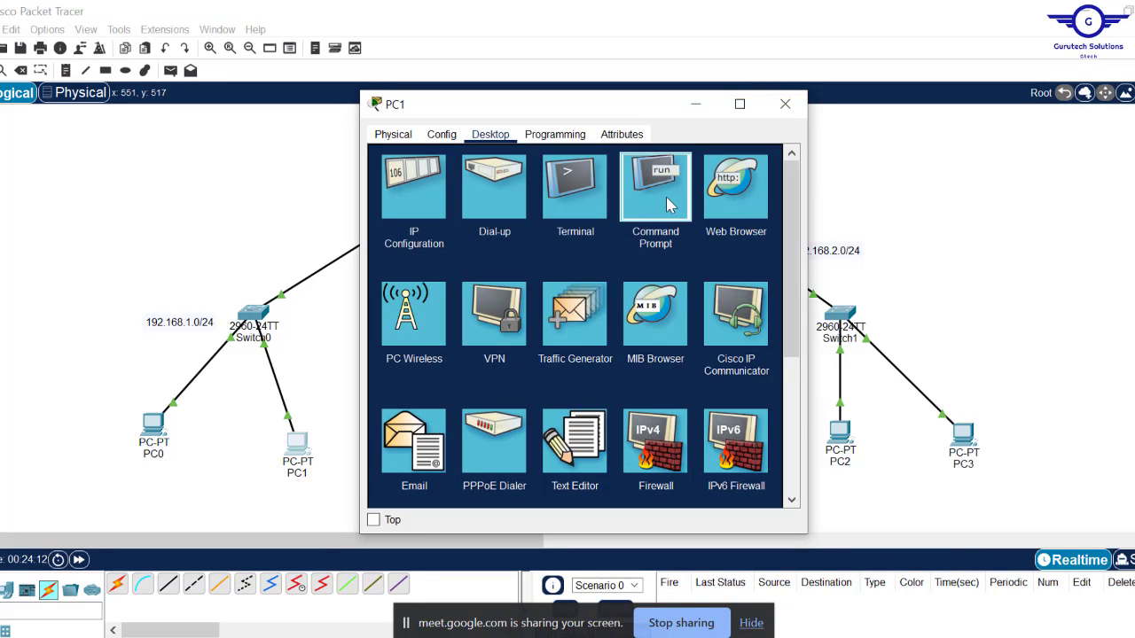
left_click(666, 197)
type("ping")
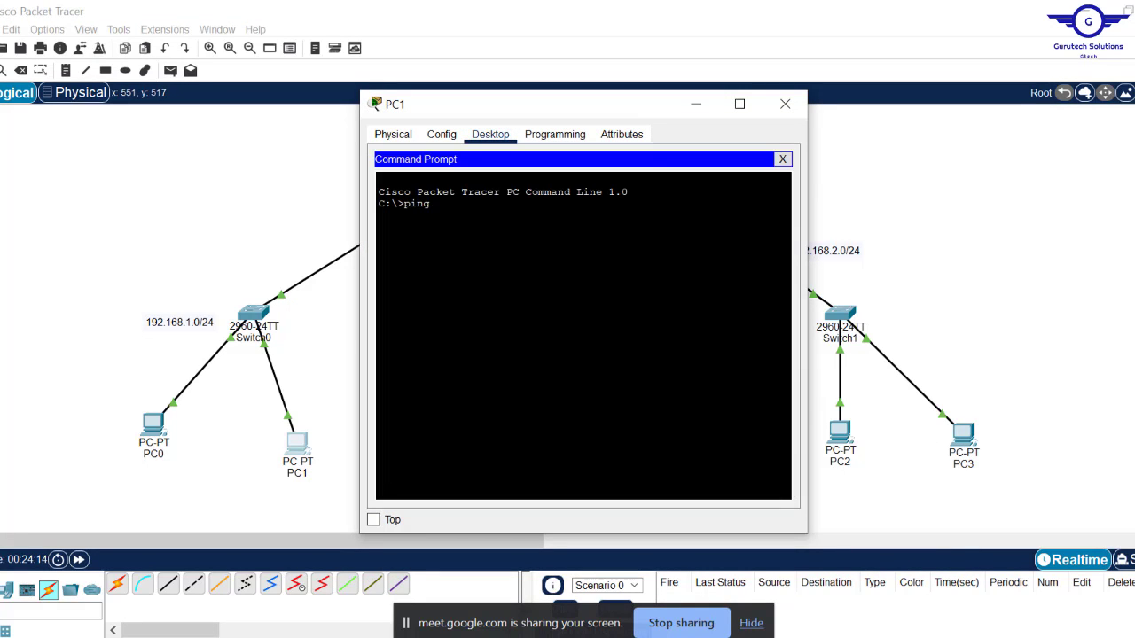
type(" 192.168.2.20")
key("Return")
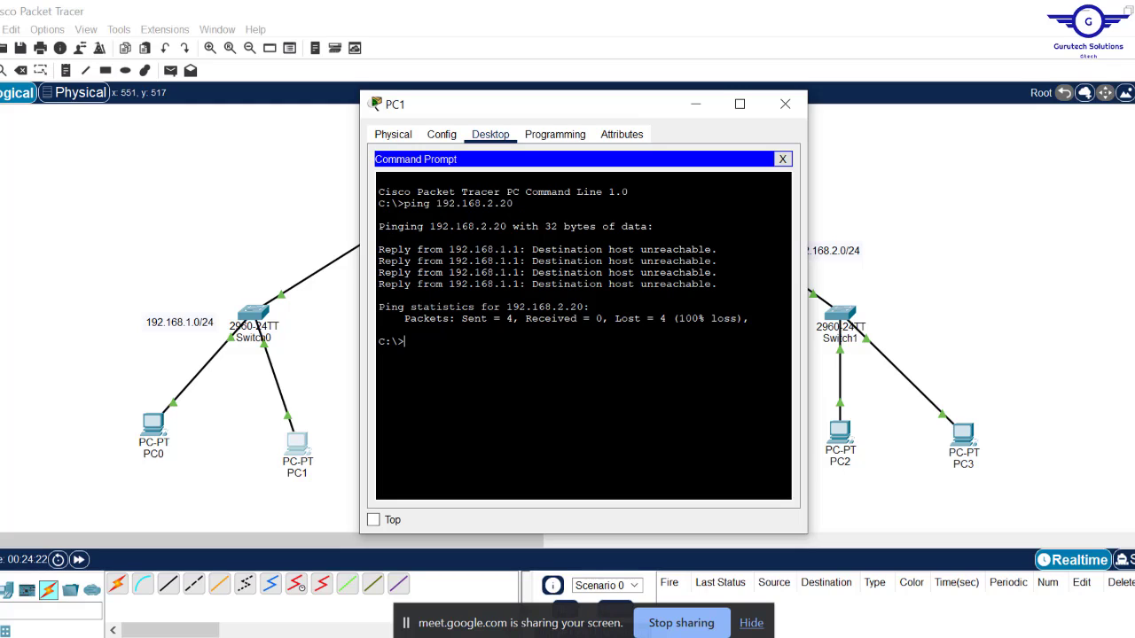
left_click(784, 107)
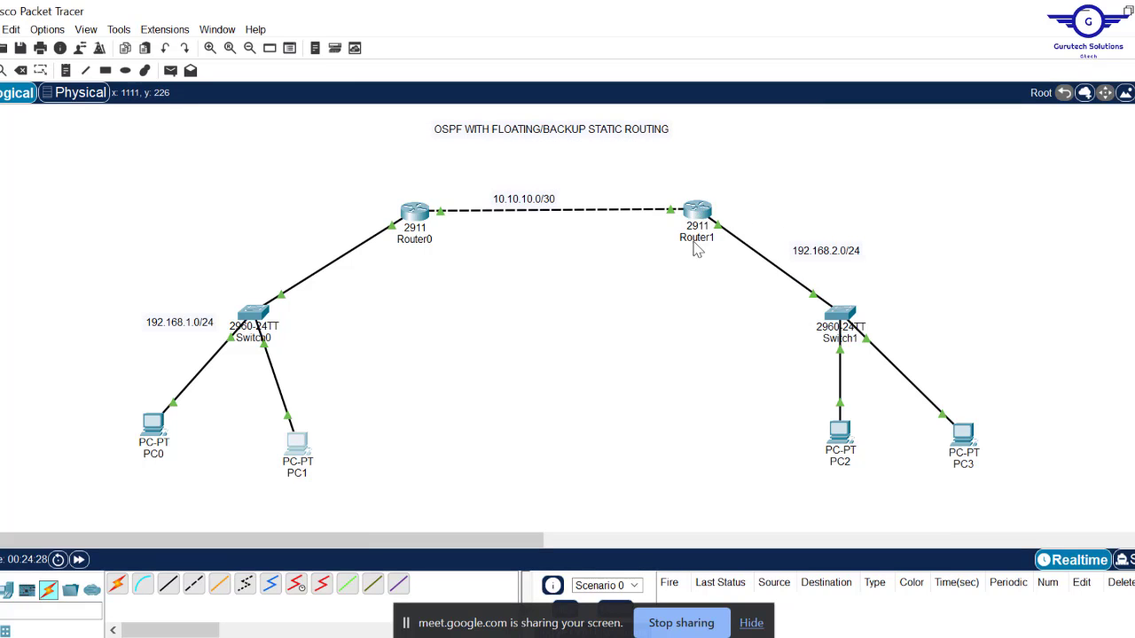
Open Router1's command line and enter global configuration mode with en and conf t.
left_click(697, 213)
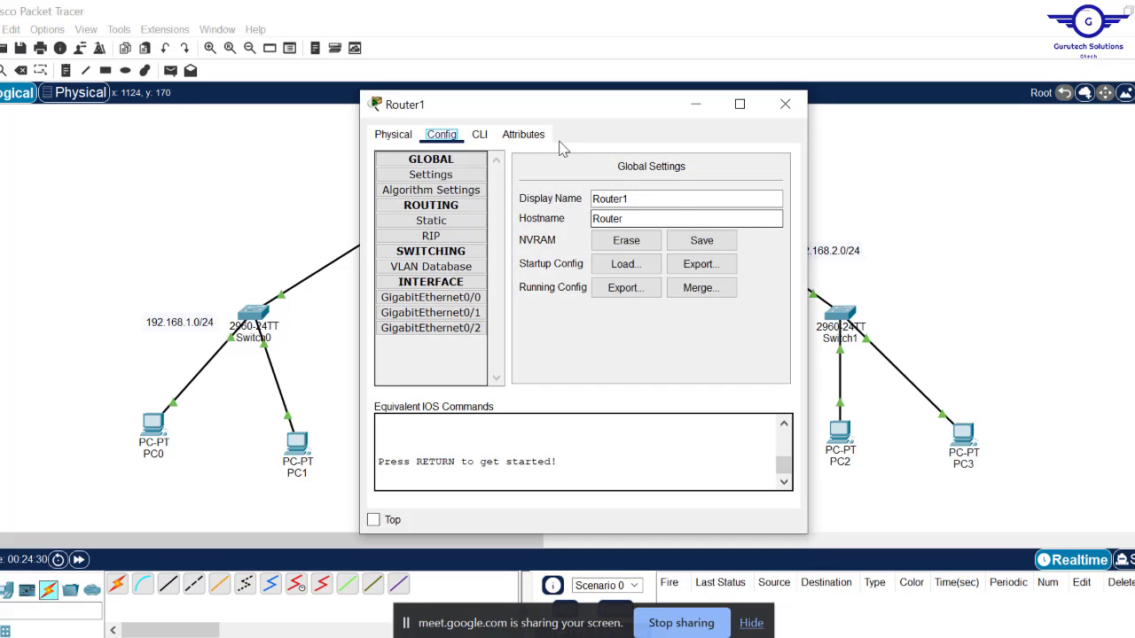
left_click(482, 135)
key("Return")
key("Return")
key("Return")
type("en")
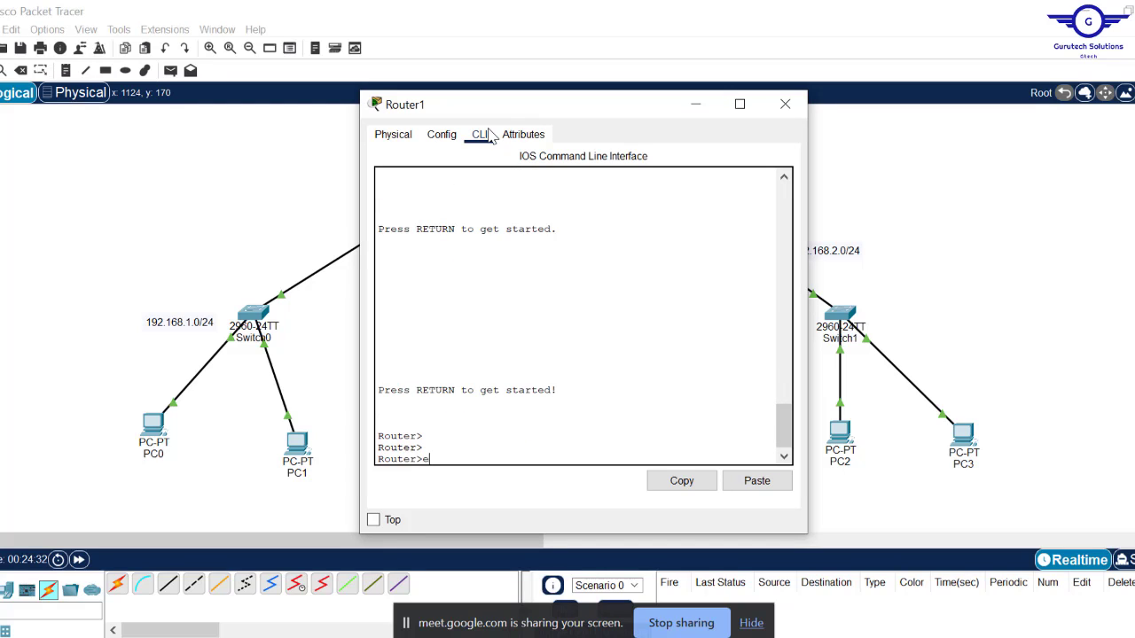
key("Return")
type("conf")
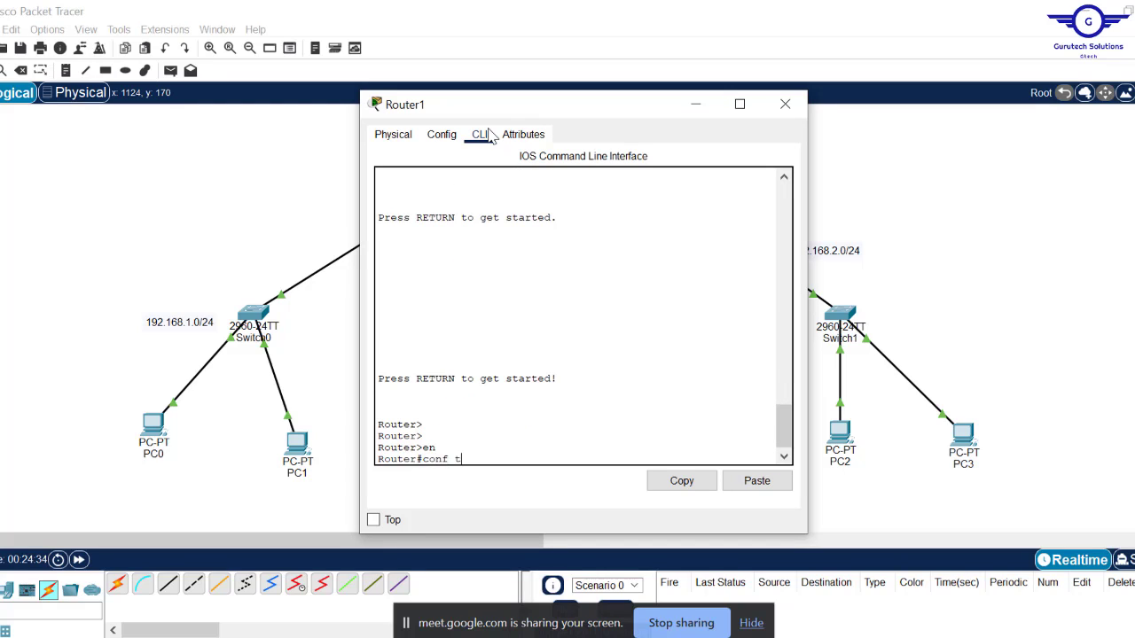
type(" t")
key("Return")
key("Return")
key("Return")
key("Return")
key("Return")
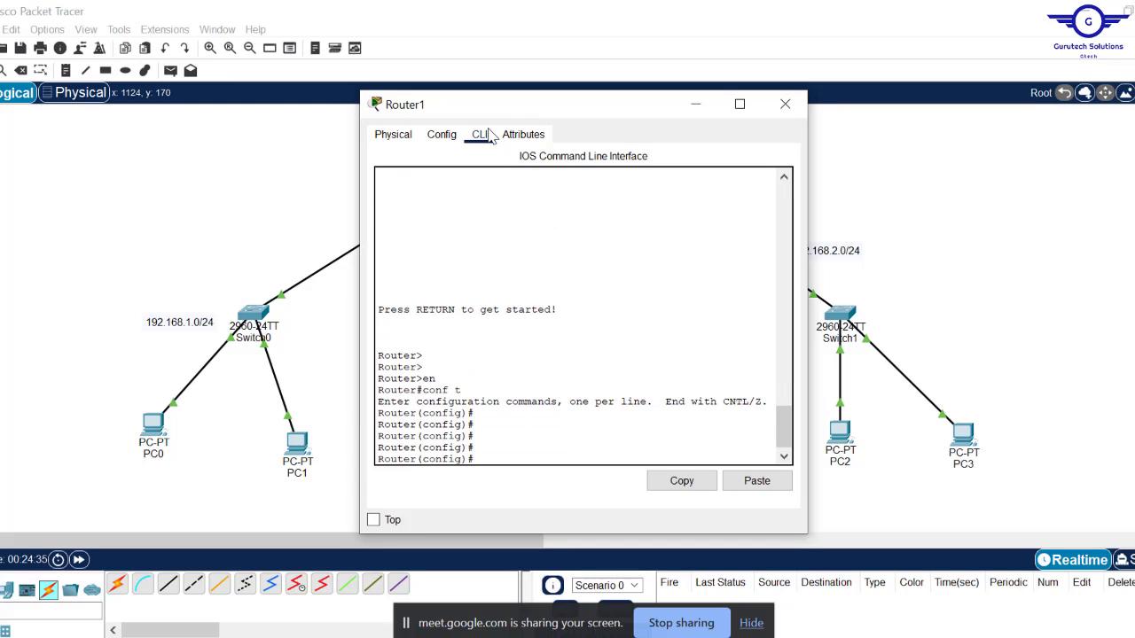
Start OSPF routing on Router1 with process ID 10.
type("router of")
key("Tab")
type("s")
key("Tab")
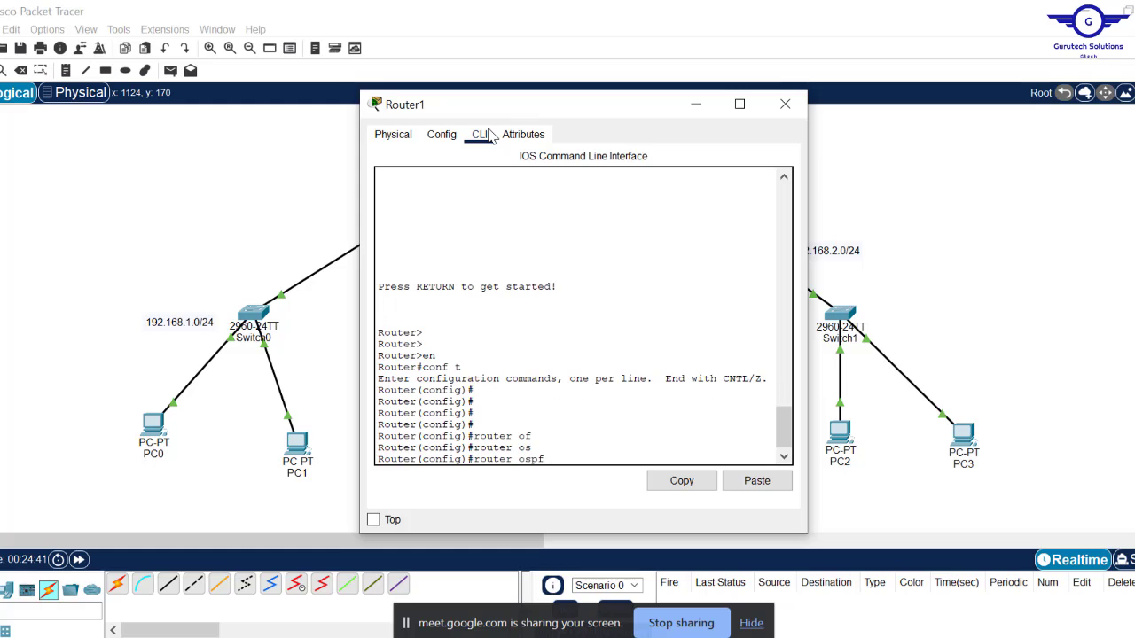
type("10")
key("Return")
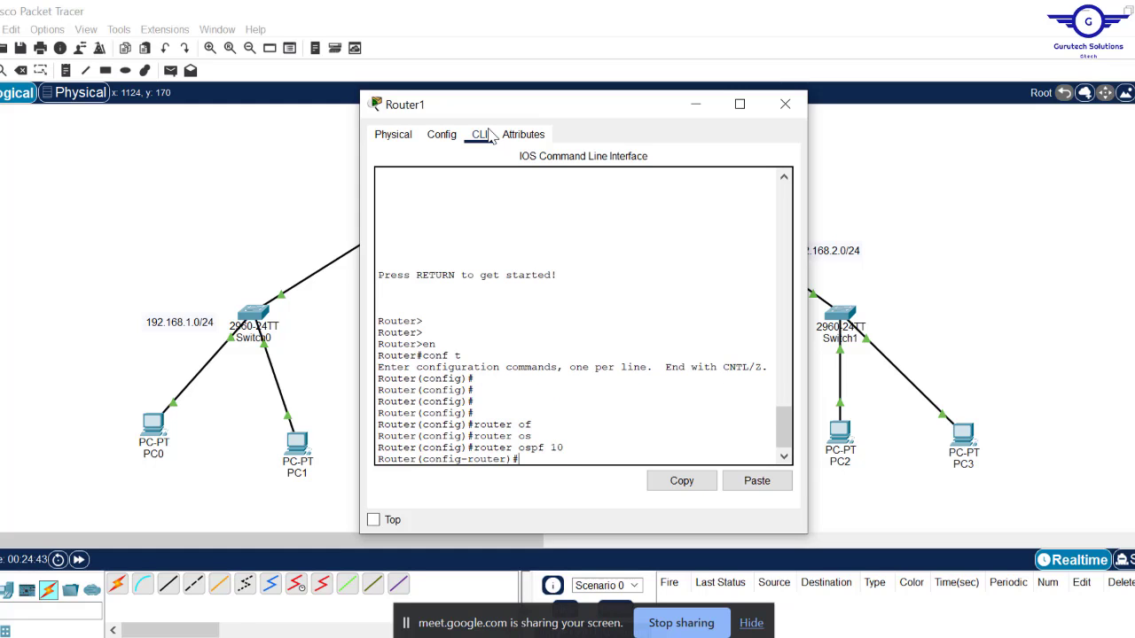
Move the Router1 window aside, review its router ospf 10 command against the topology, and return to its router configuration prompt.
left_click_drag(592, 114, 814, 86)
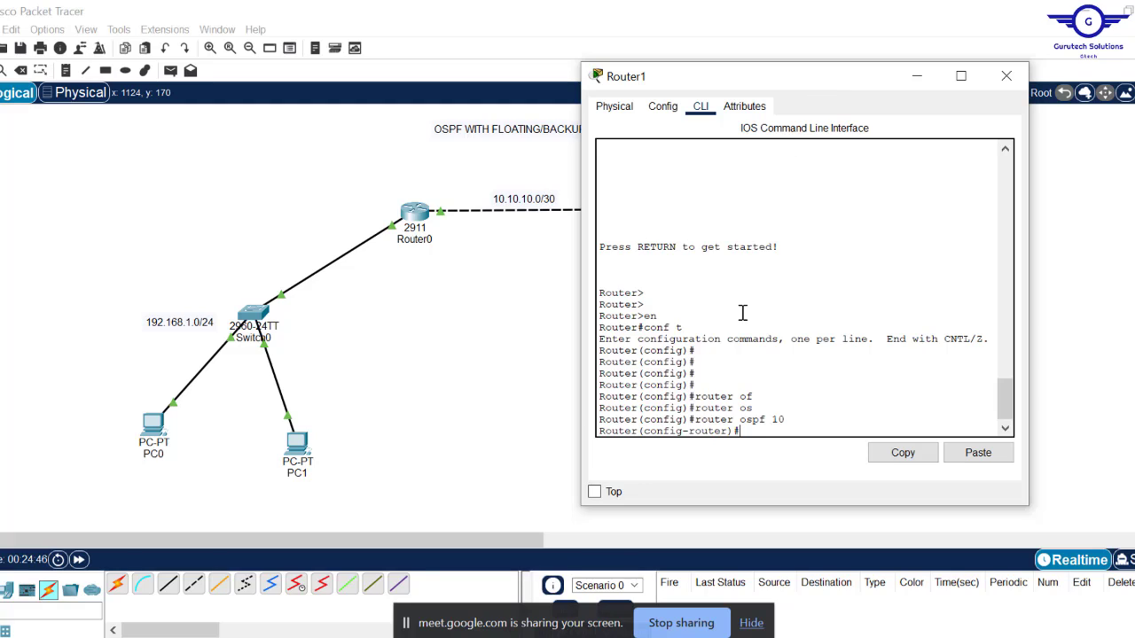
double_click(777, 419)
left_click_drag(777, 419, 697, 420)
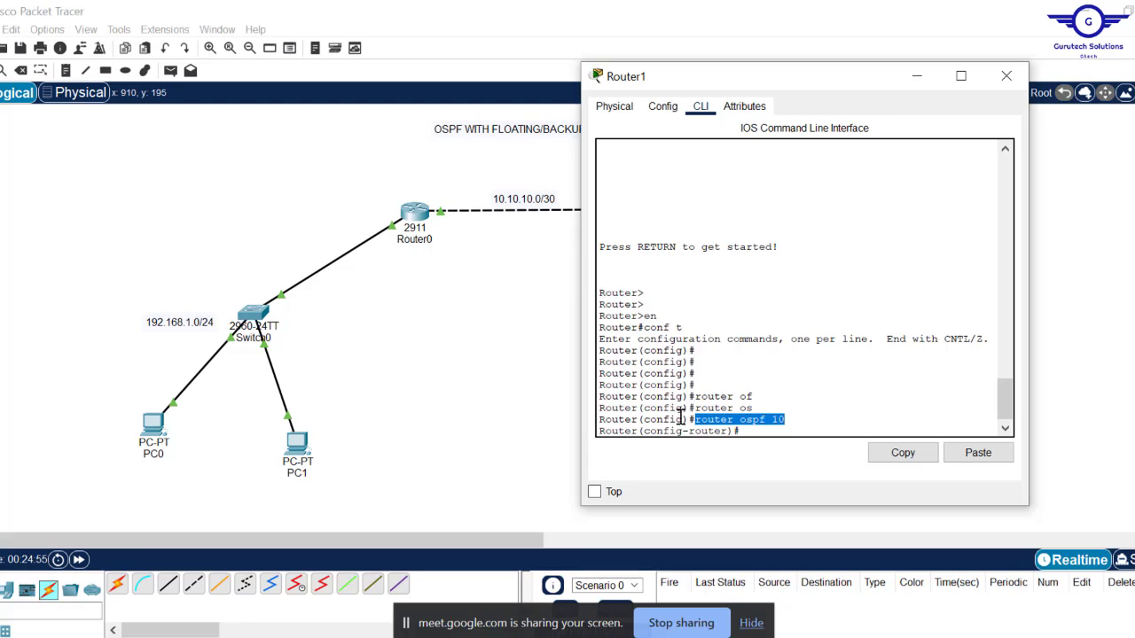
left_click(774, 418)
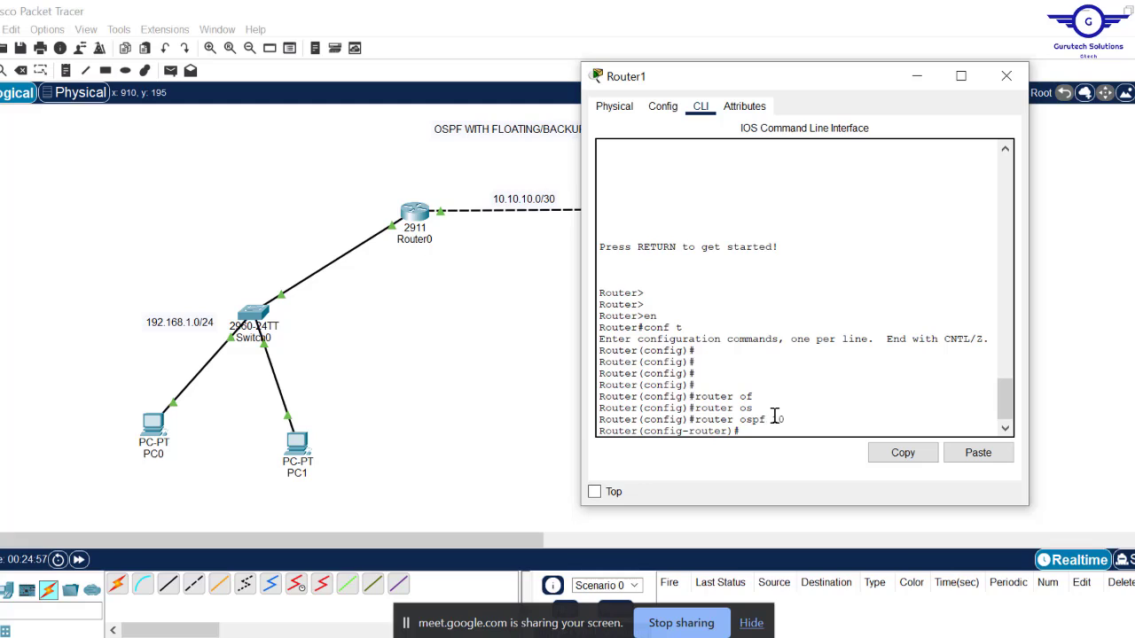
left_click(395, 176)
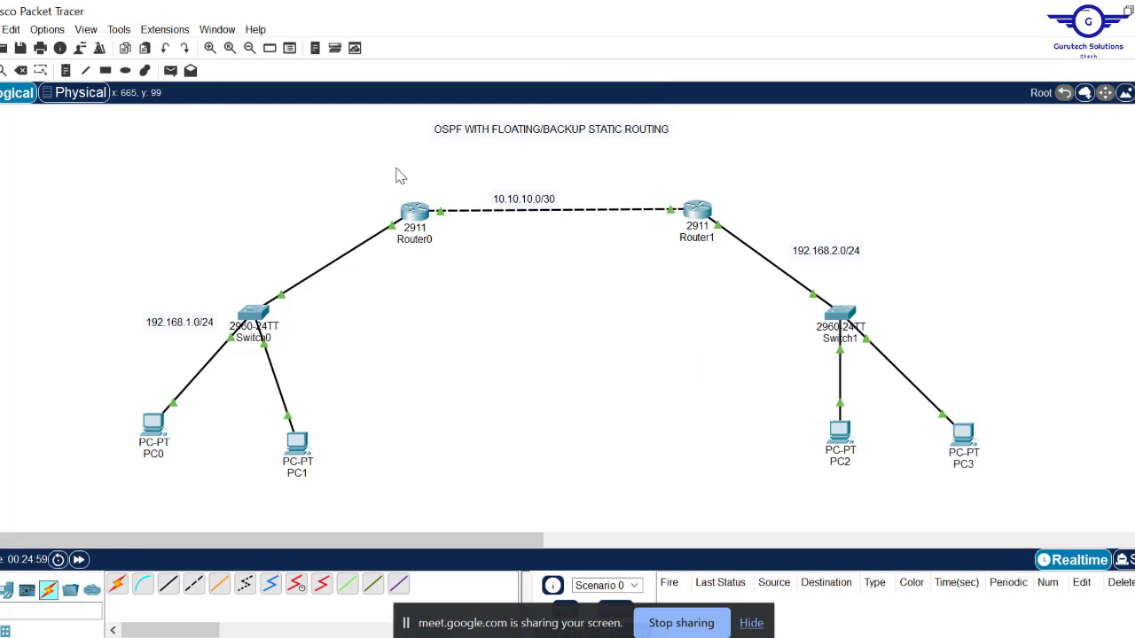
left_click(697, 207)
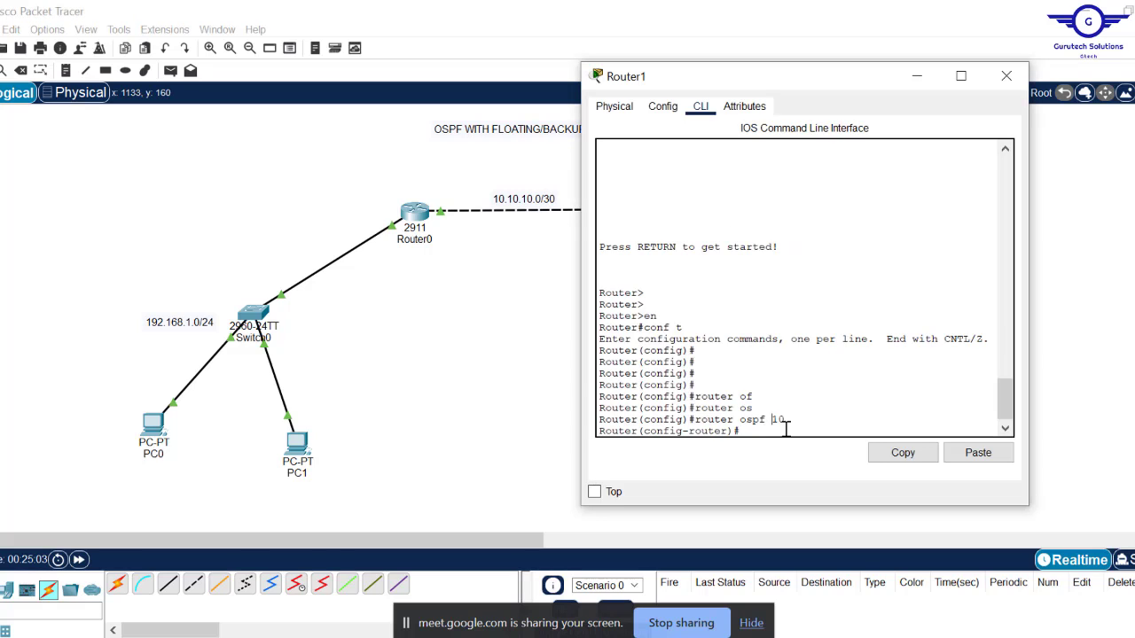
key("Return")
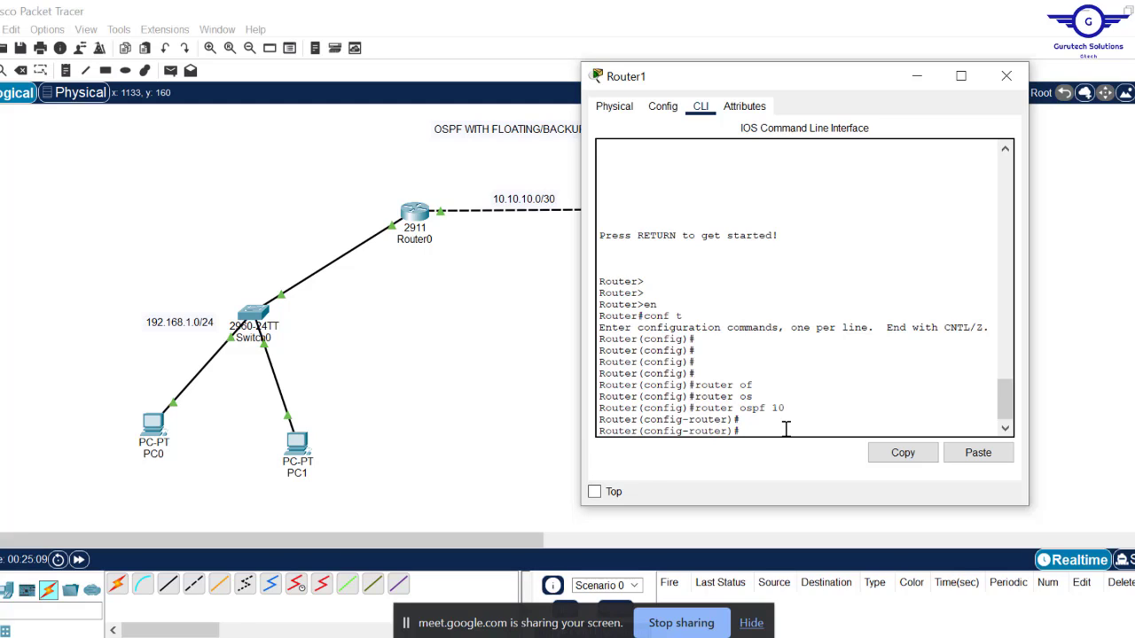
Write the router-id 2.2.2.2 command at Router1's OSPF configuration prompt.
type("reout")
key("Tab")
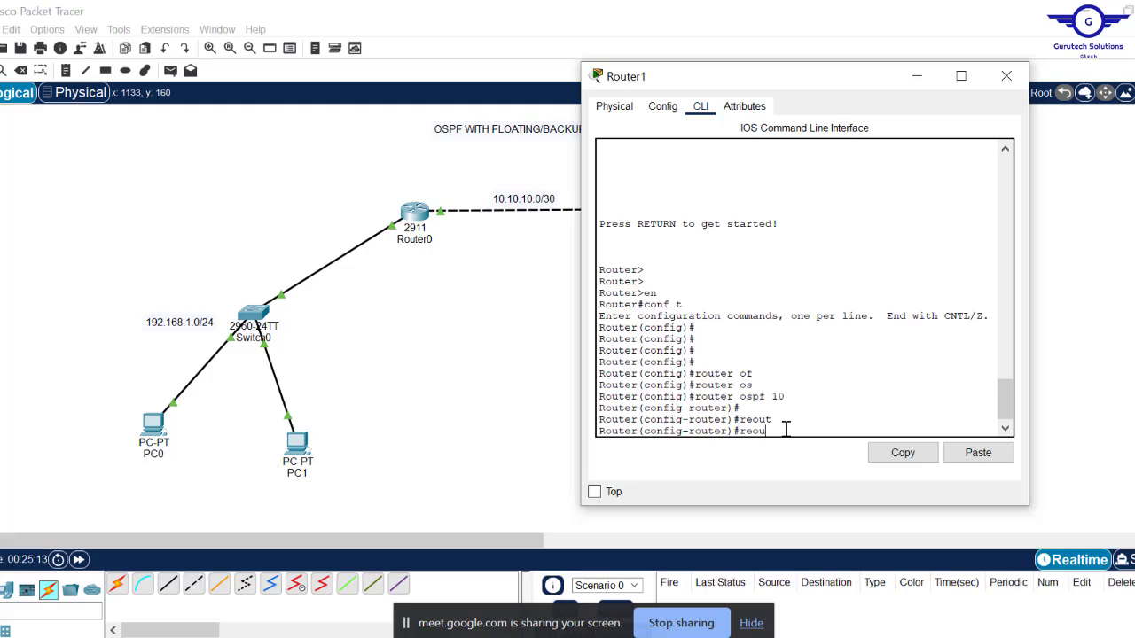
key("BackSpace")
key("BackSpace")
key("BackSpace")
type("out")
key("Tab")
type("2.2.2.2")
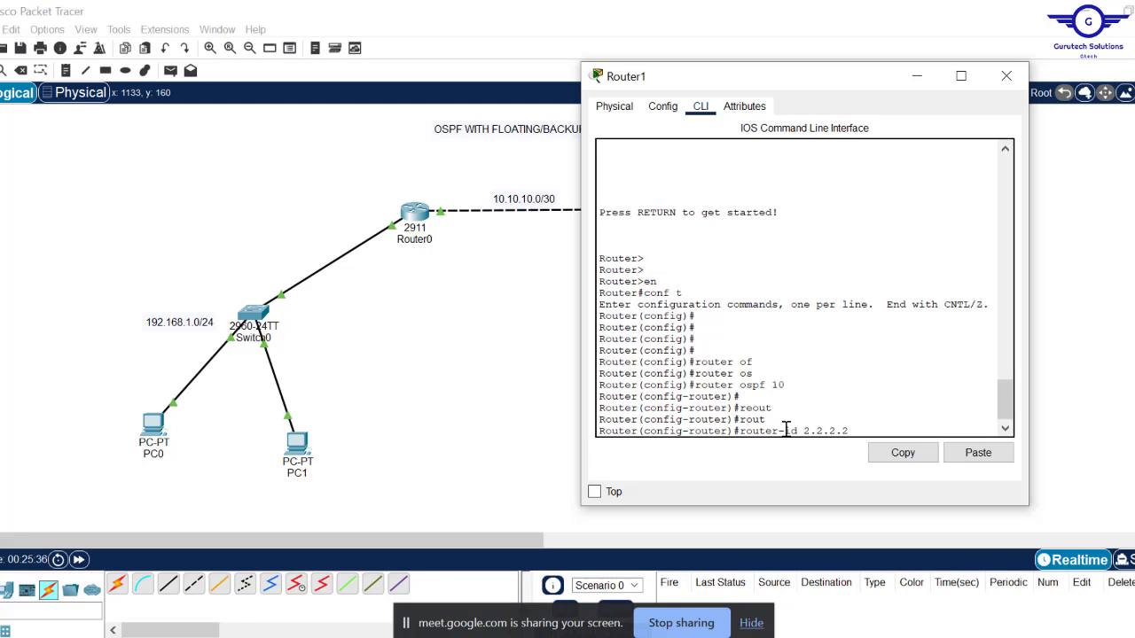
Review the new router ID against the topology and OSPF process 10, and submit the router-id command on Router1.
left_click_drag(853, 431, 804, 433)
left_click(904, 407)
left_click_drag(831, 84, 803, 319)
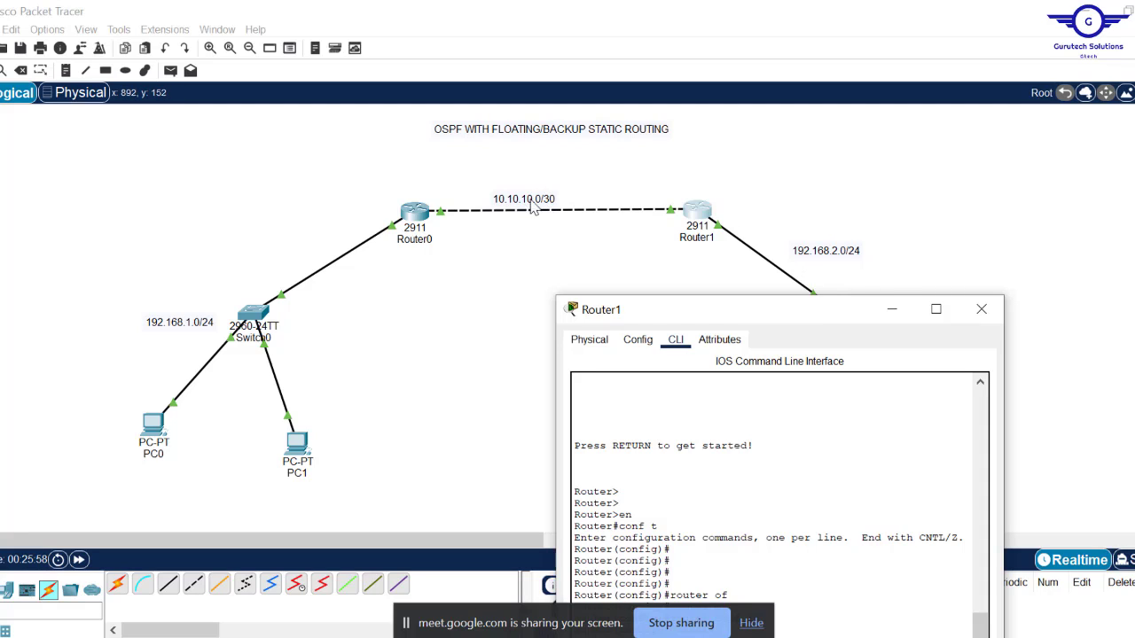
left_click_drag(825, 313, 849, 94)
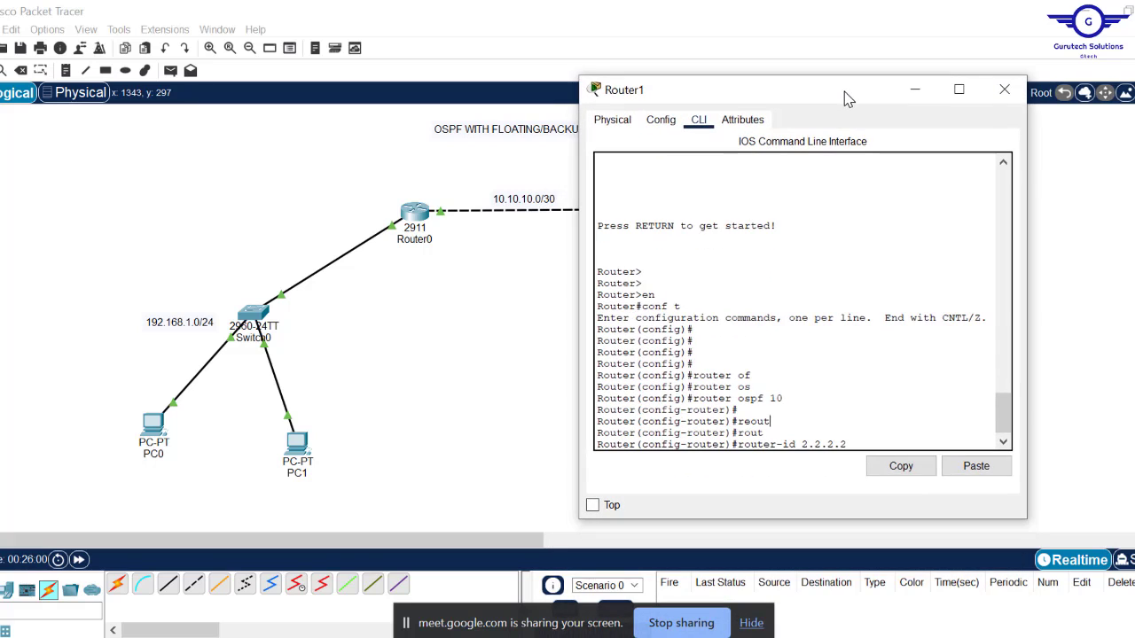
left_click(821, 425)
key("Return")
key("Return")
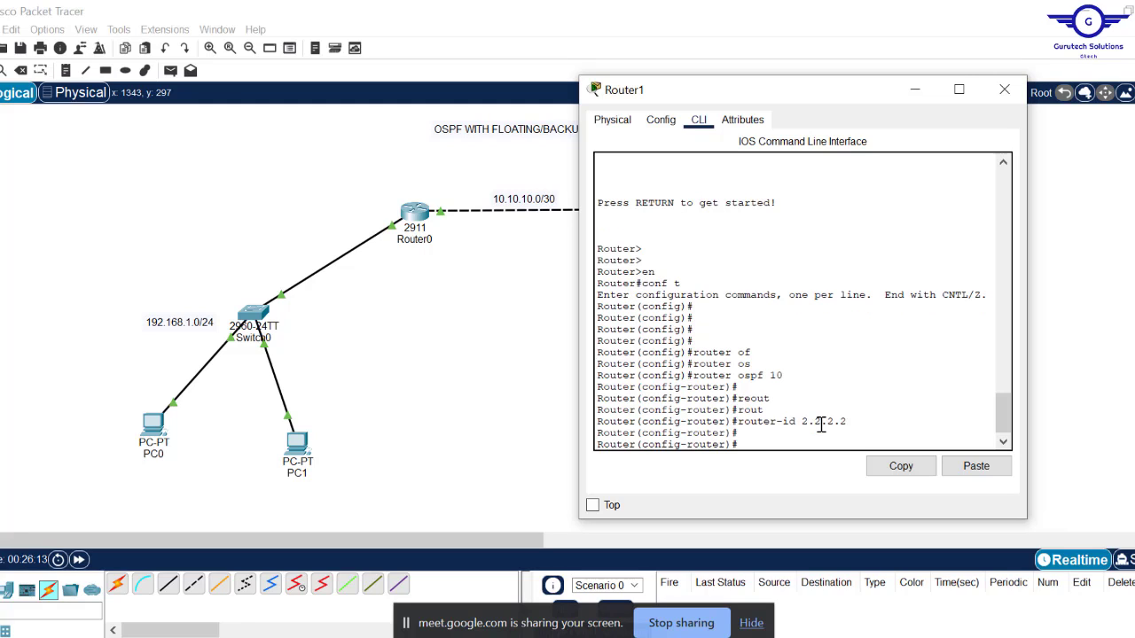
left_click_drag(783, 376, 742, 379)
left_click_drag(849, 422, 801, 422)
key("Return")
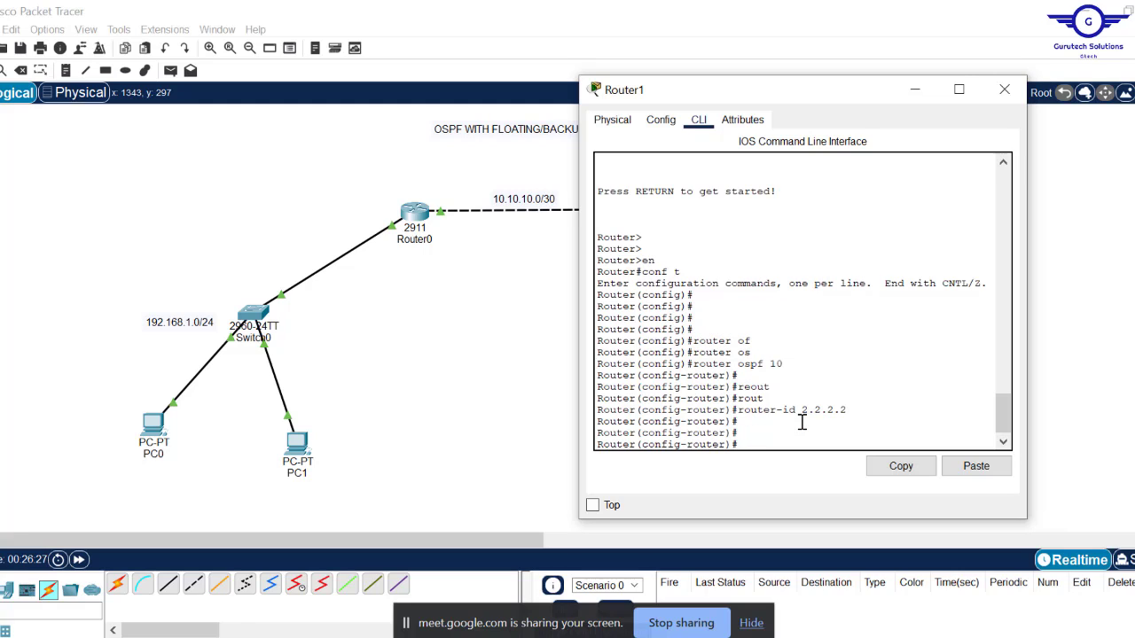
Begin Router1's OSPF network statement with 192.168.2.0 and wildcard mask 0.0.0.255, keeping its LAN in the topology uncovered.
type("network 192.168.2.0")
left_click_drag(838, 94, 453, 104)
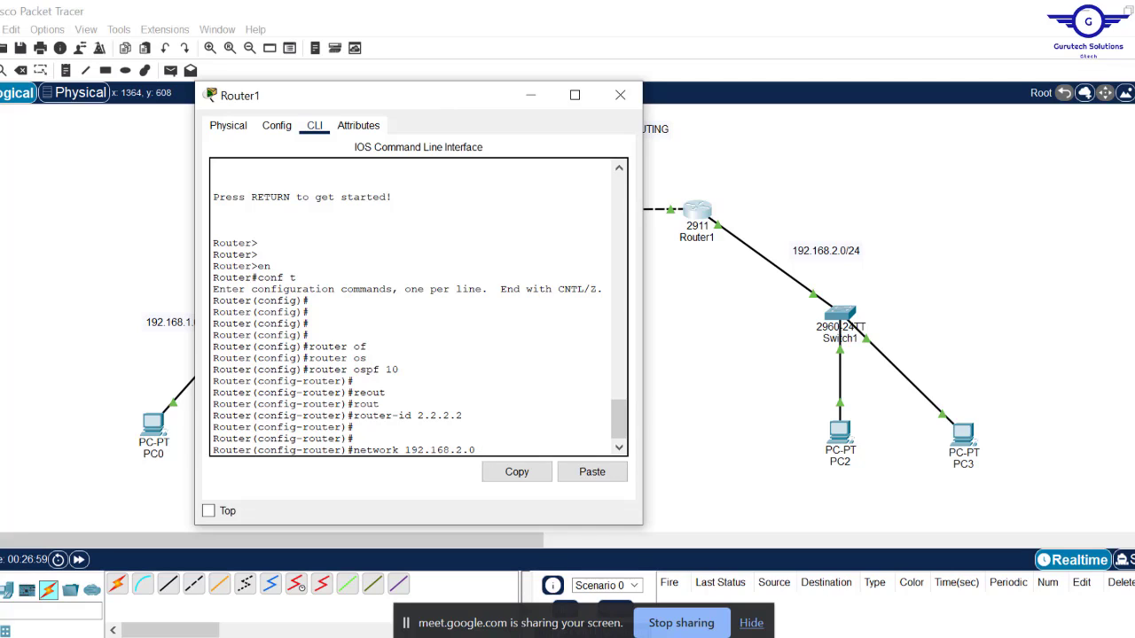
left_click(751, 623)
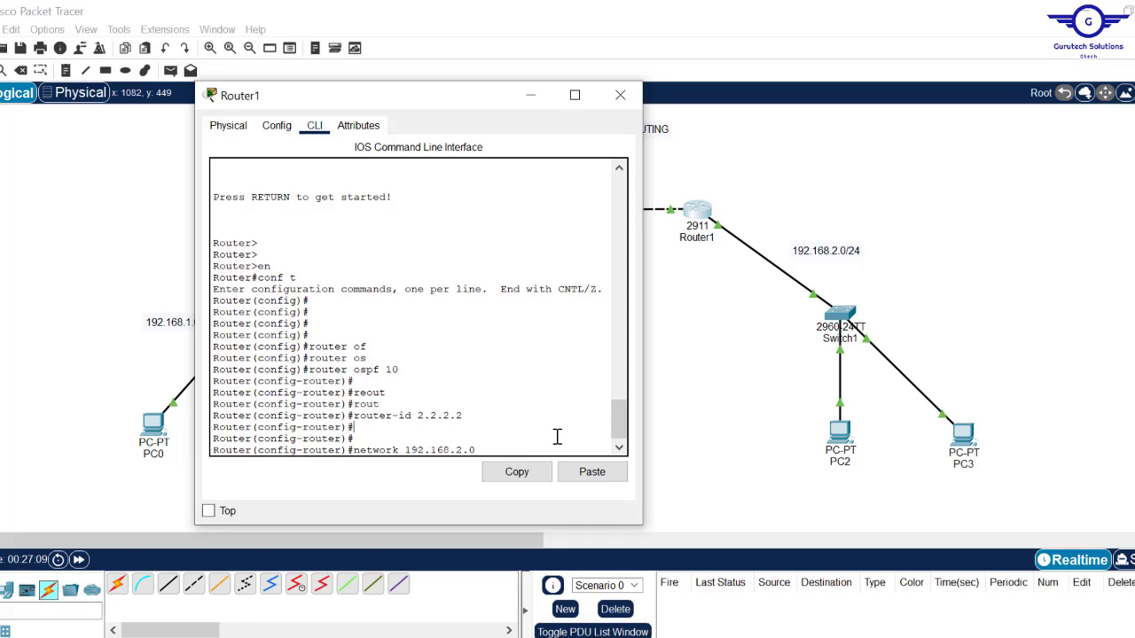
type("0.0.0.255")
Switch to Notepad, examine the wildcard mask subtraction for subnet mask 255.255.255.0, and return to Router1's command line.
left_click(596, 637)
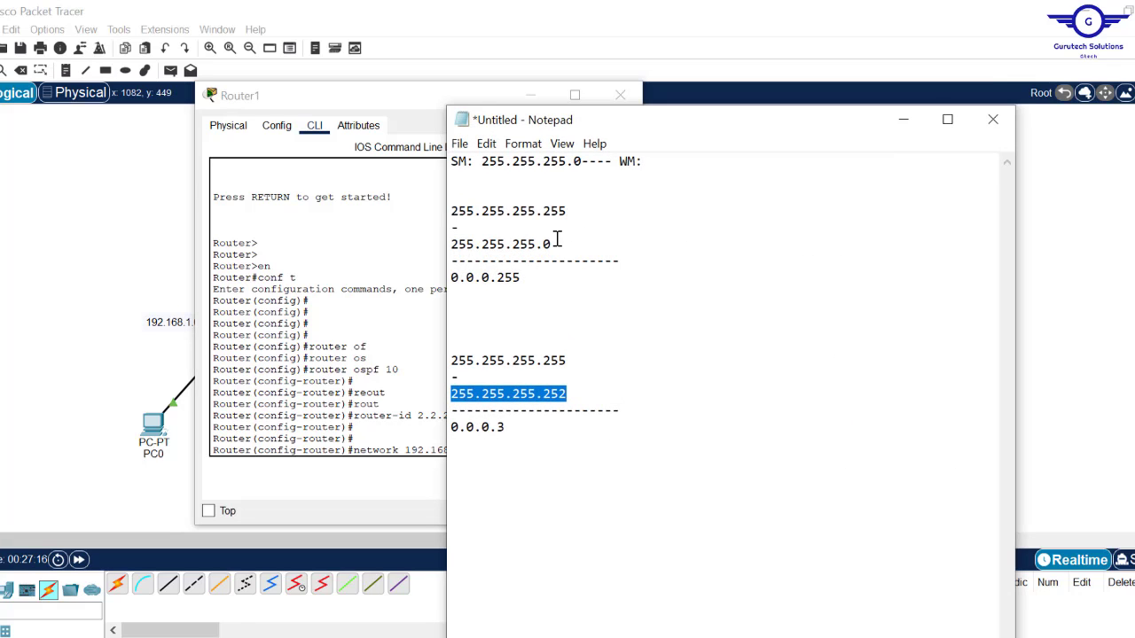
left_click_drag(554, 243, 446, 250)
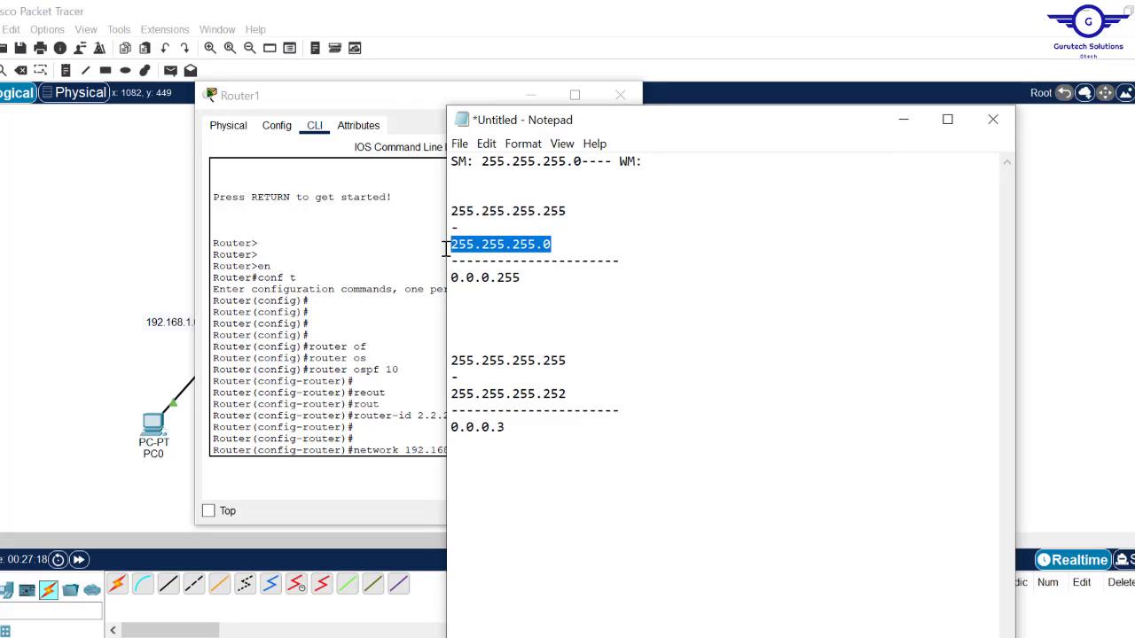
left_click_drag(526, 281, 438, 207)
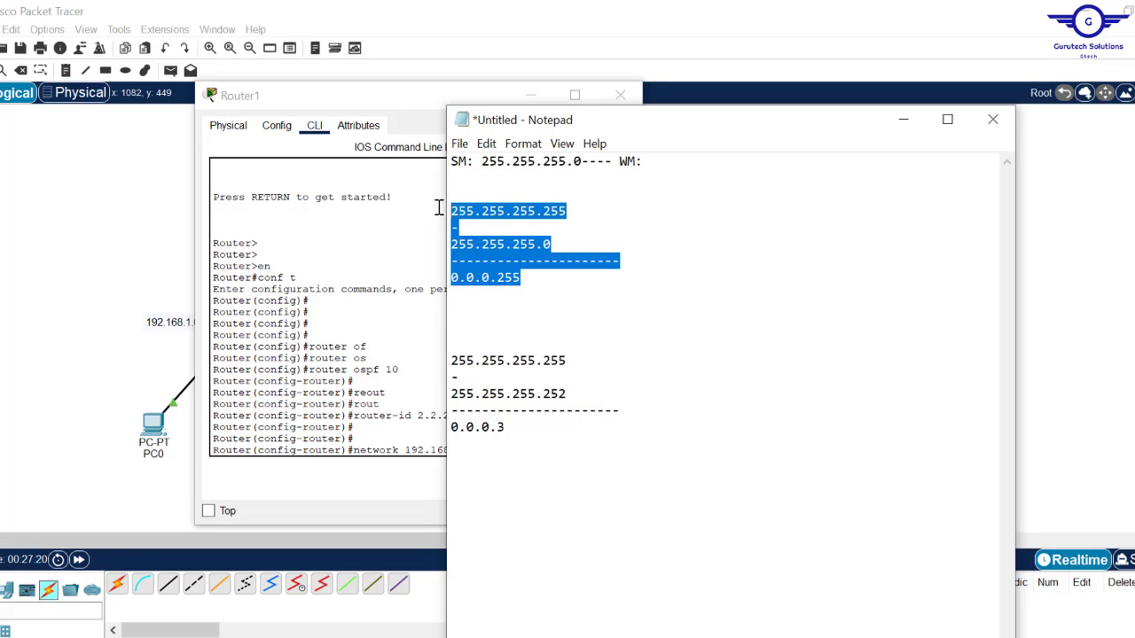
left_click(572, 204)
left_click(468, 228)
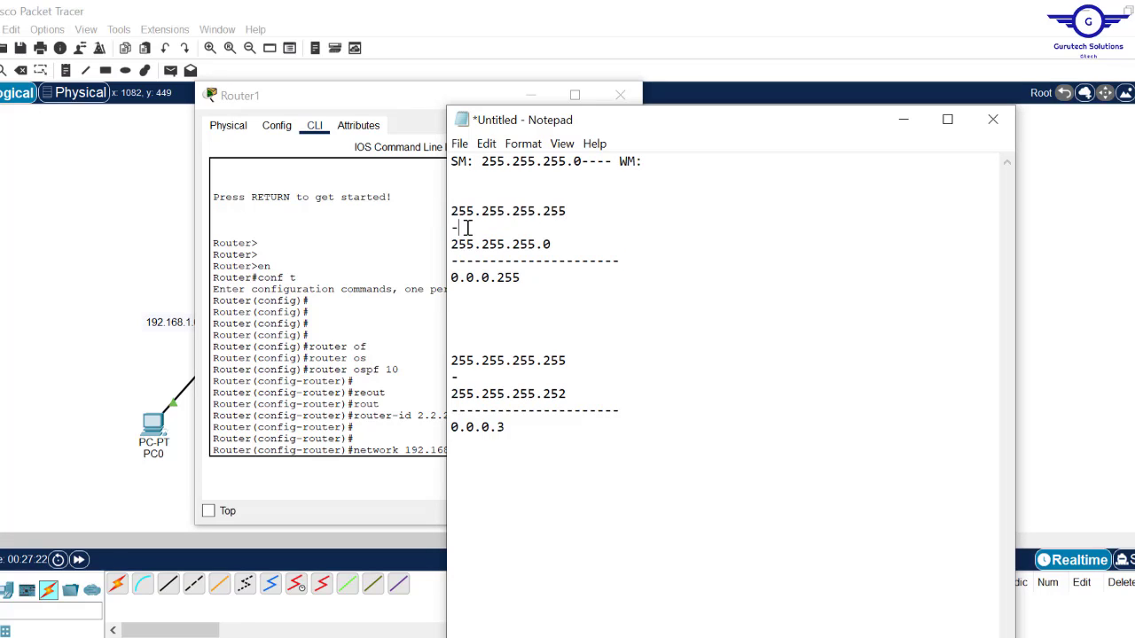
left_click_drag(467, 228, 437, 210)
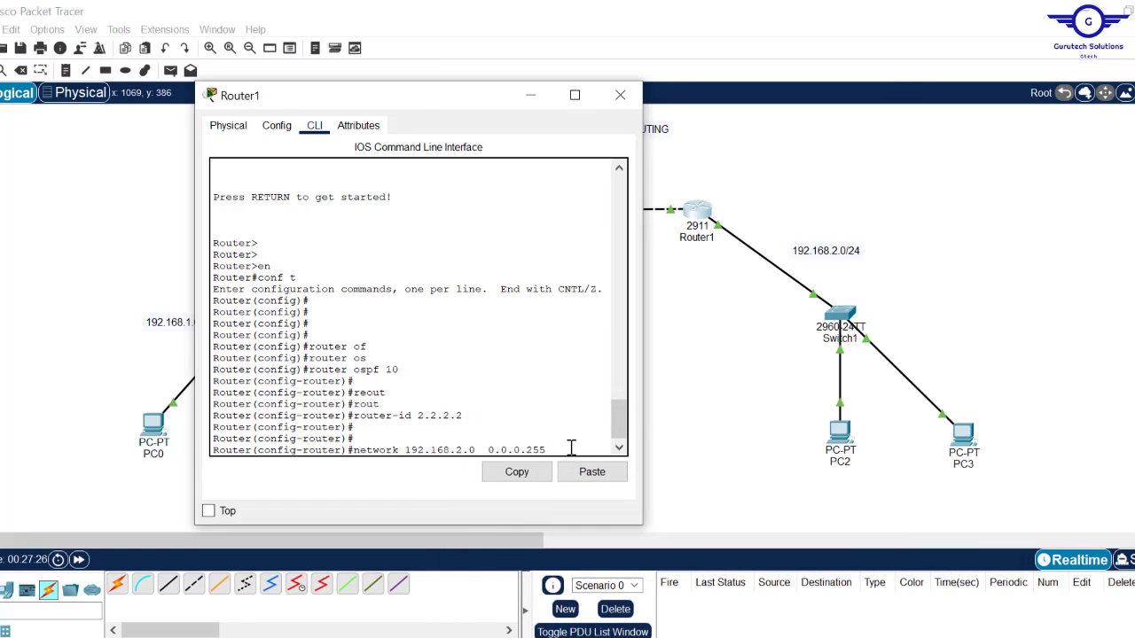
Advertise network 192.168.2.0 with wildcard mask 0.0.0.255 in OSPF area 0 on Router1.
key("Tab")
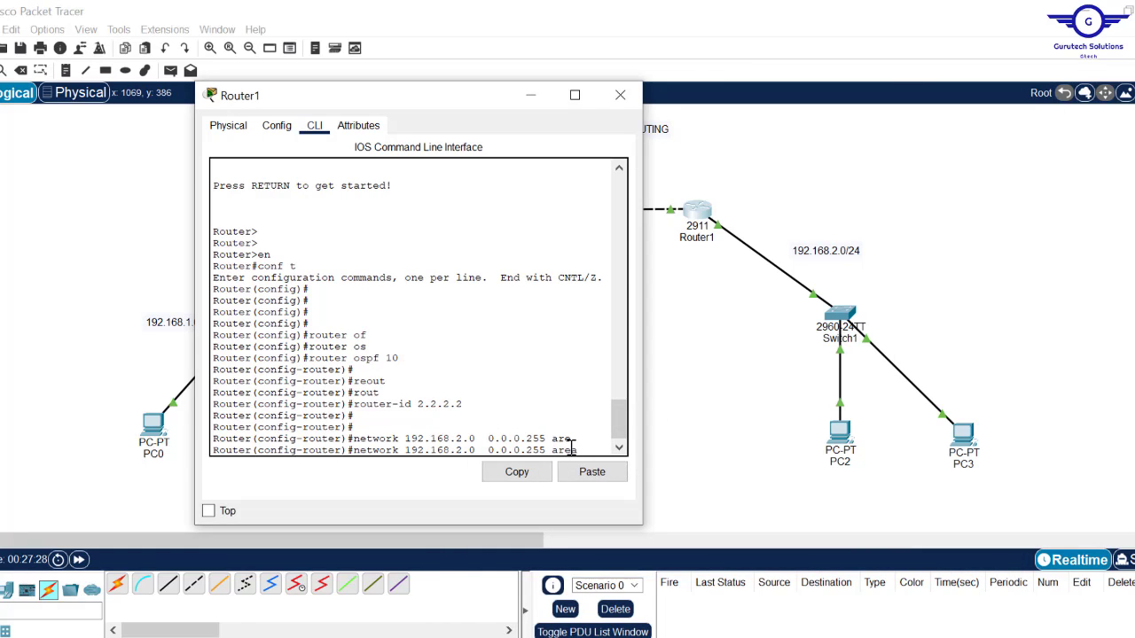
type("0")
key("Return")
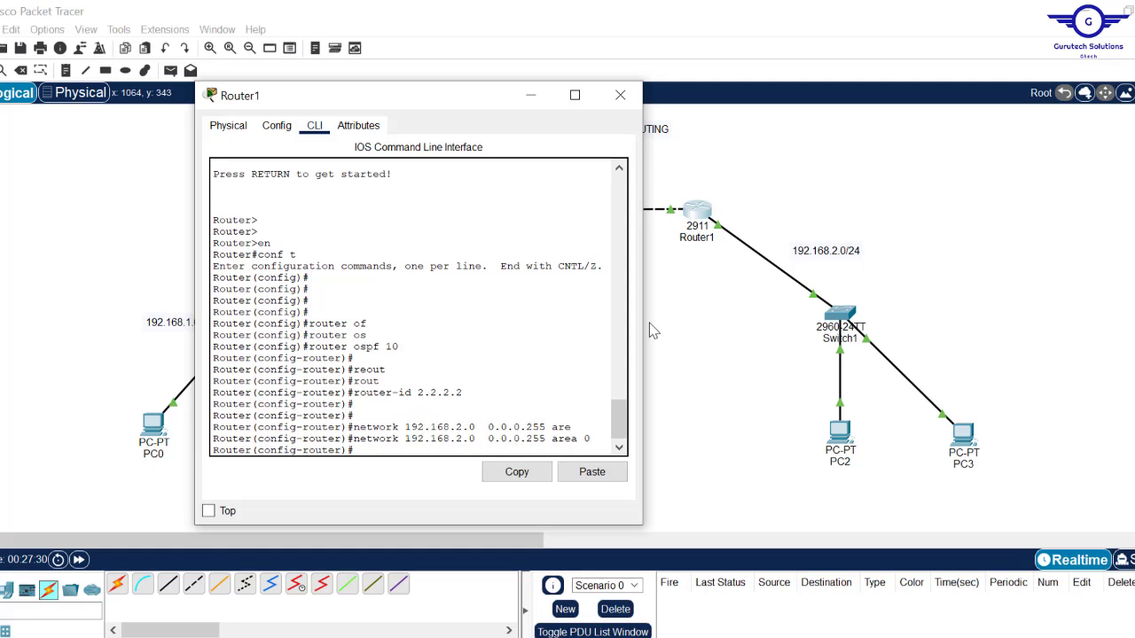
Widen and reposition the Router1 window, and begin an OSPF network statement for 10.10.10.0.
left_click_drag(643, 319, 778, 301)
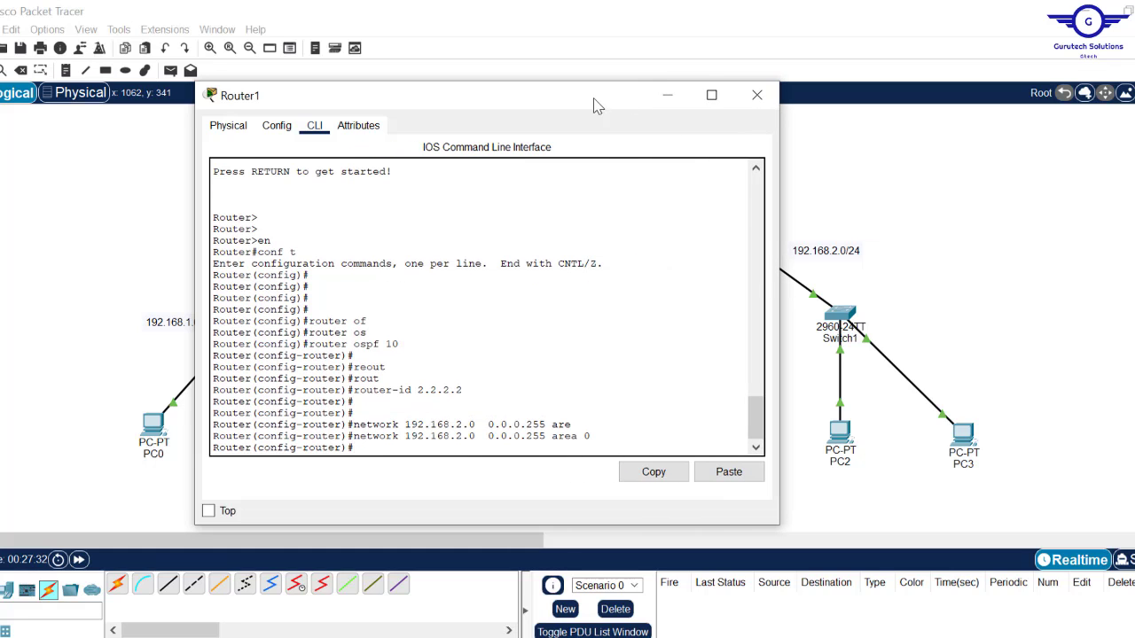
left_click_drag(597, 106, 746, 173)
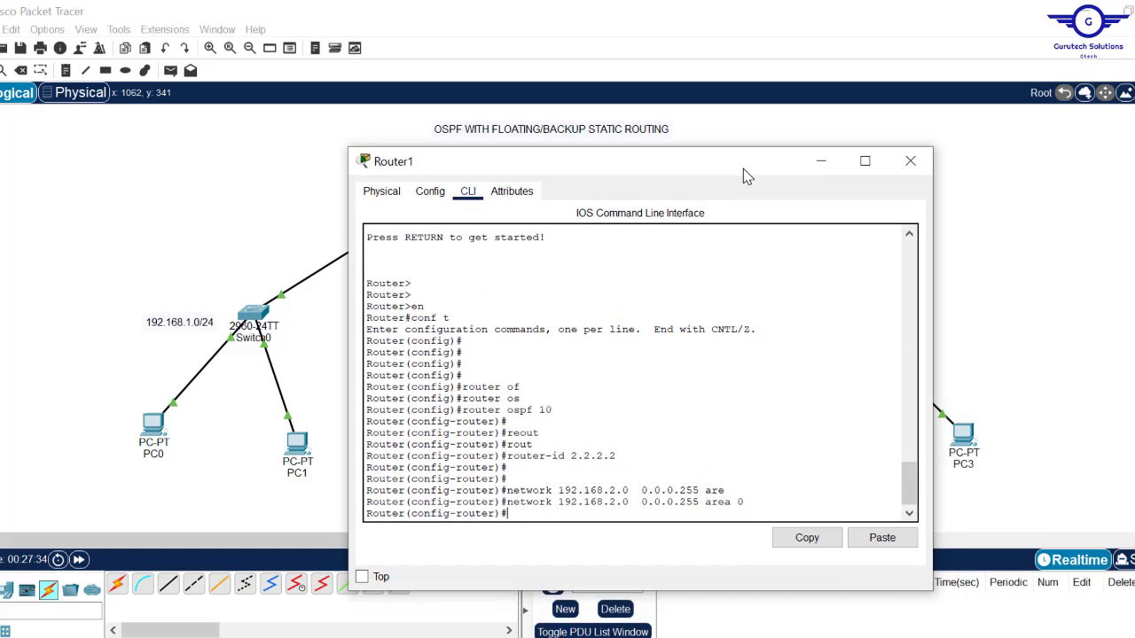
key("Up")
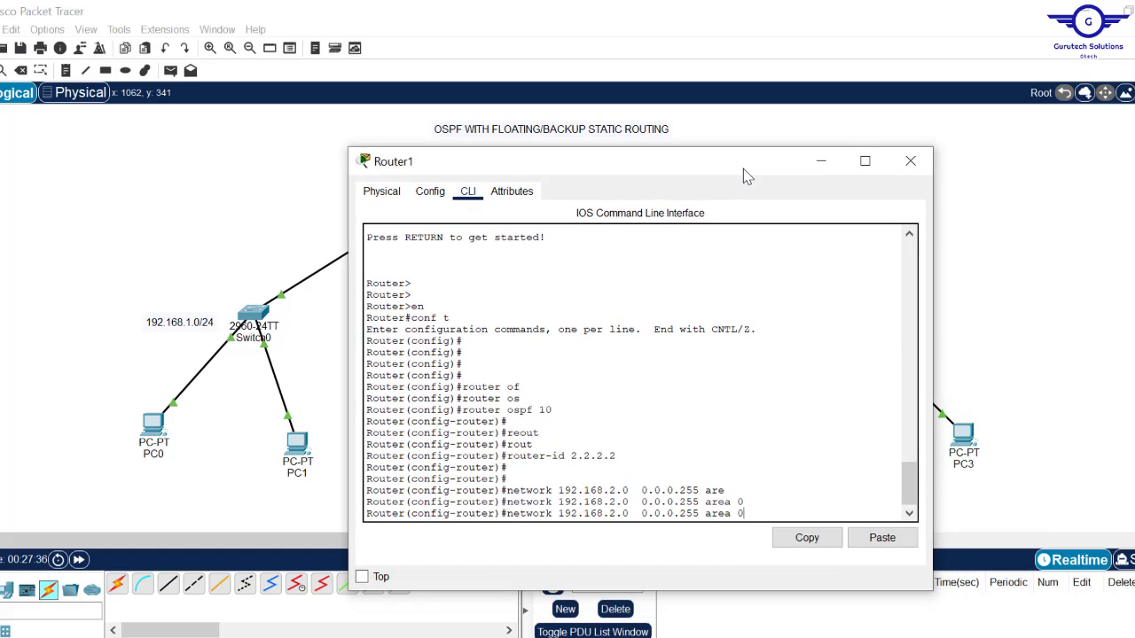
key("Down")
type("net")
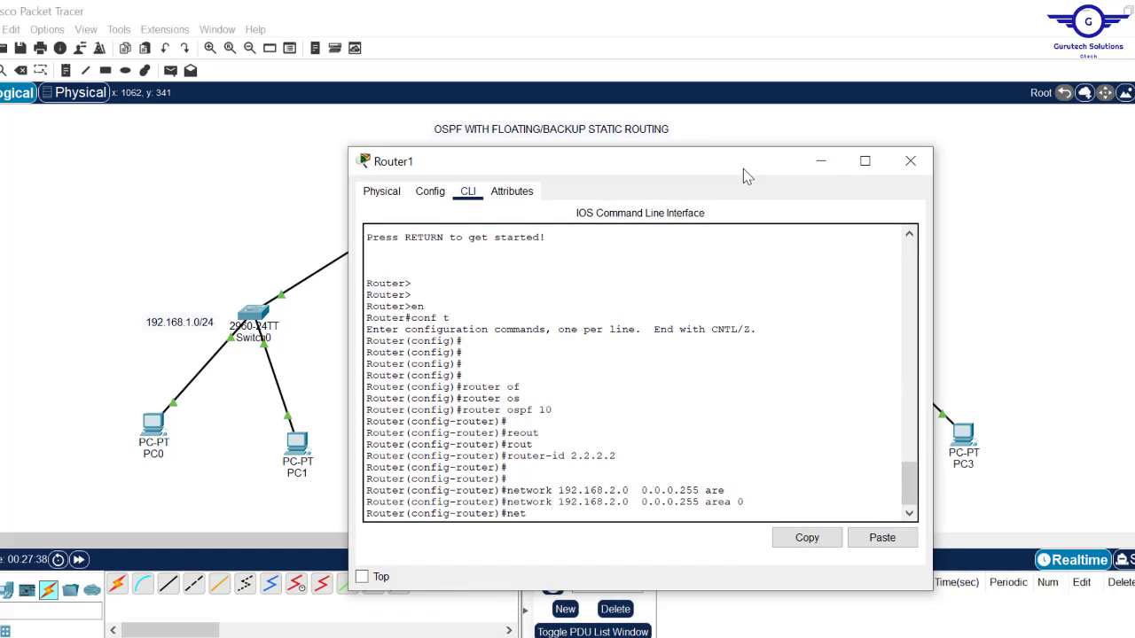
key("Tab")
type("10.10")
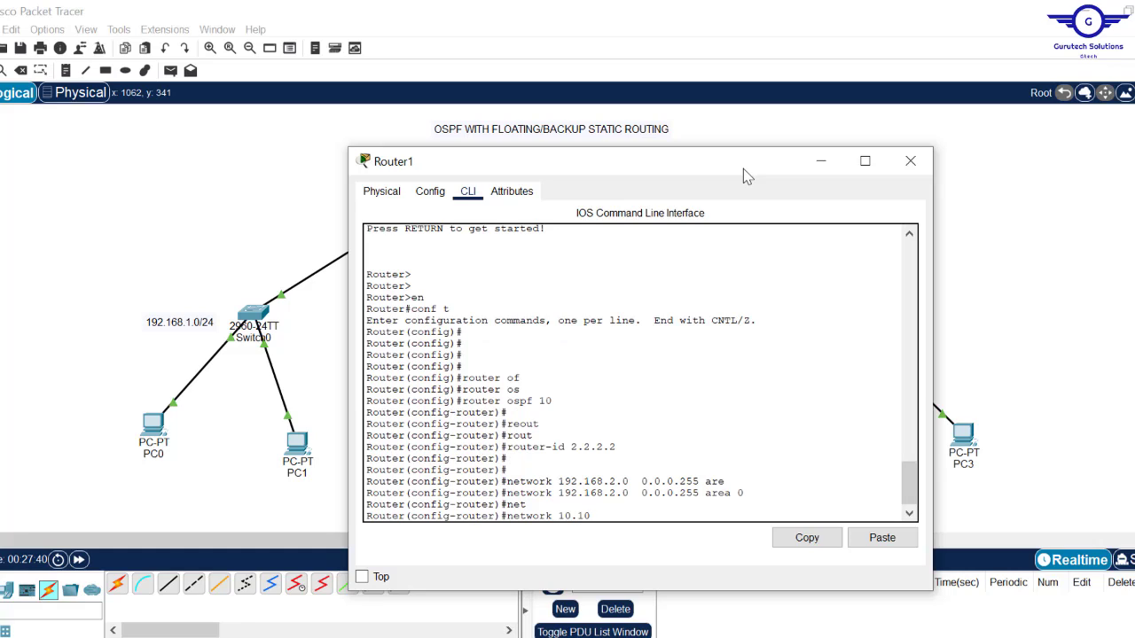
type(".10.0")
Switch to the Notepad notes and look up the wildcard mask calculated for subnet mask 255.255.255.252.
left_click(910, 160)
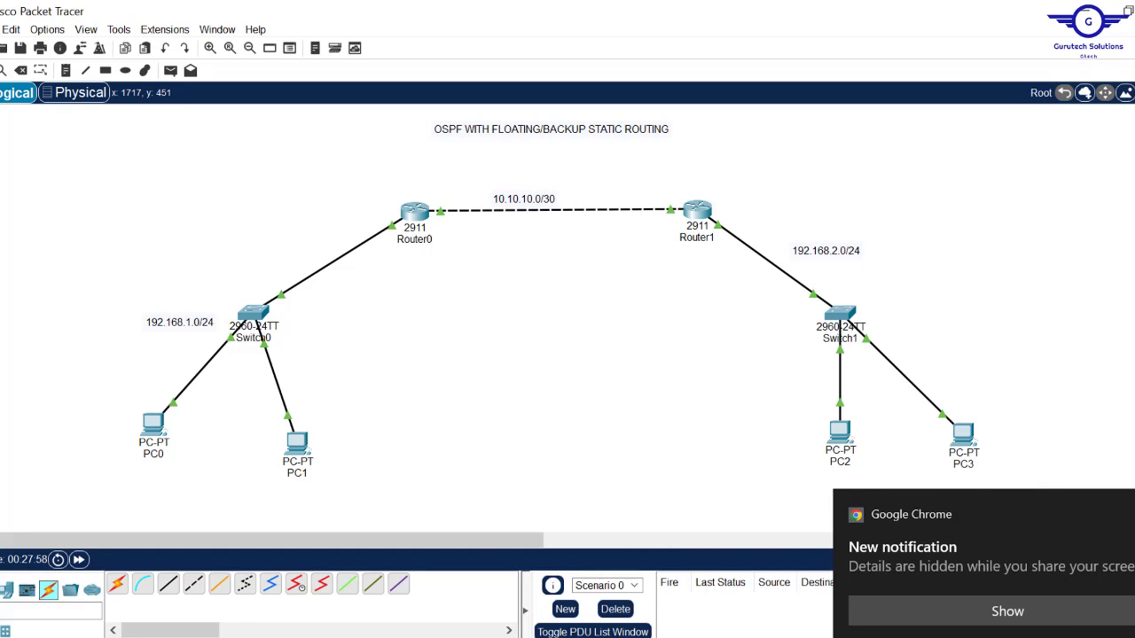
left_click(1134, 514)
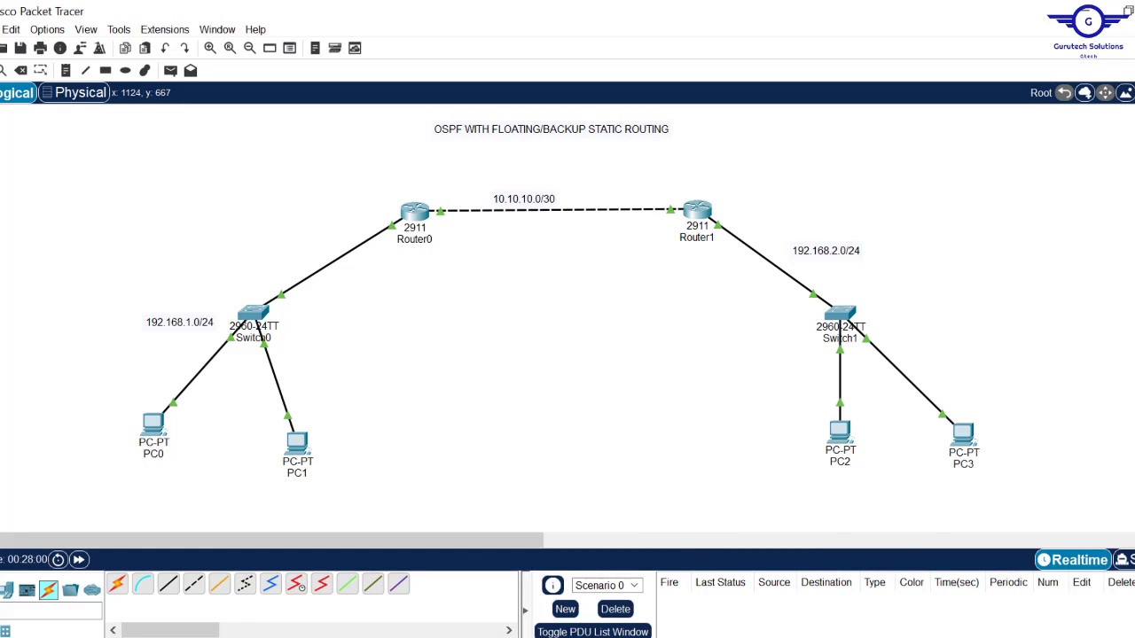
left_click(694, 637)
left_click_drag(511, 430, 422, 434)
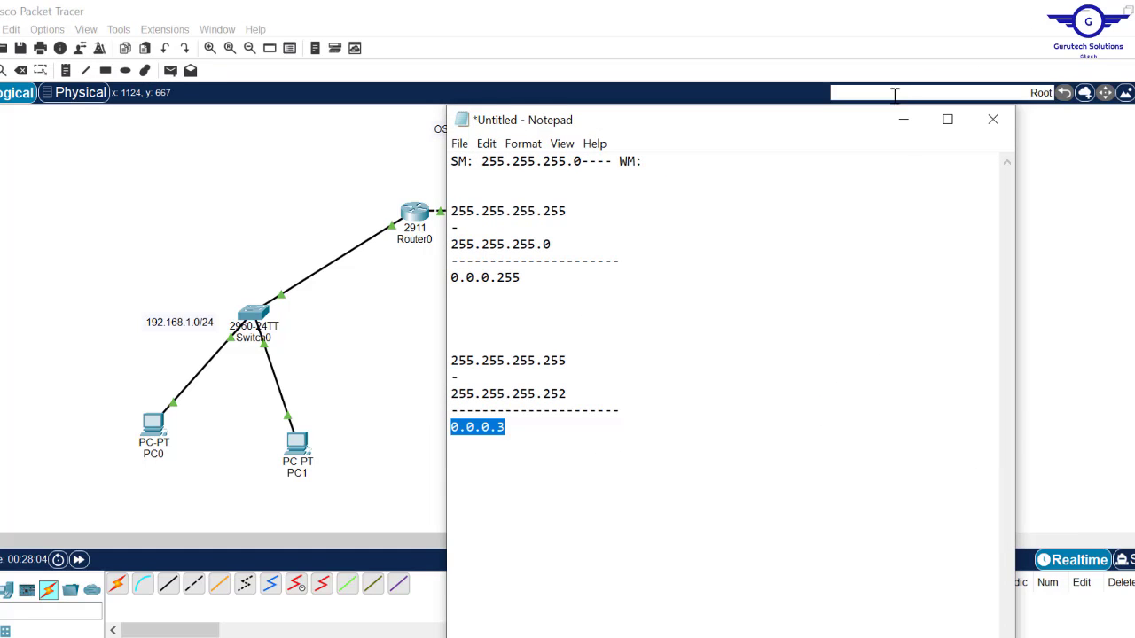
left_click(901, 128)
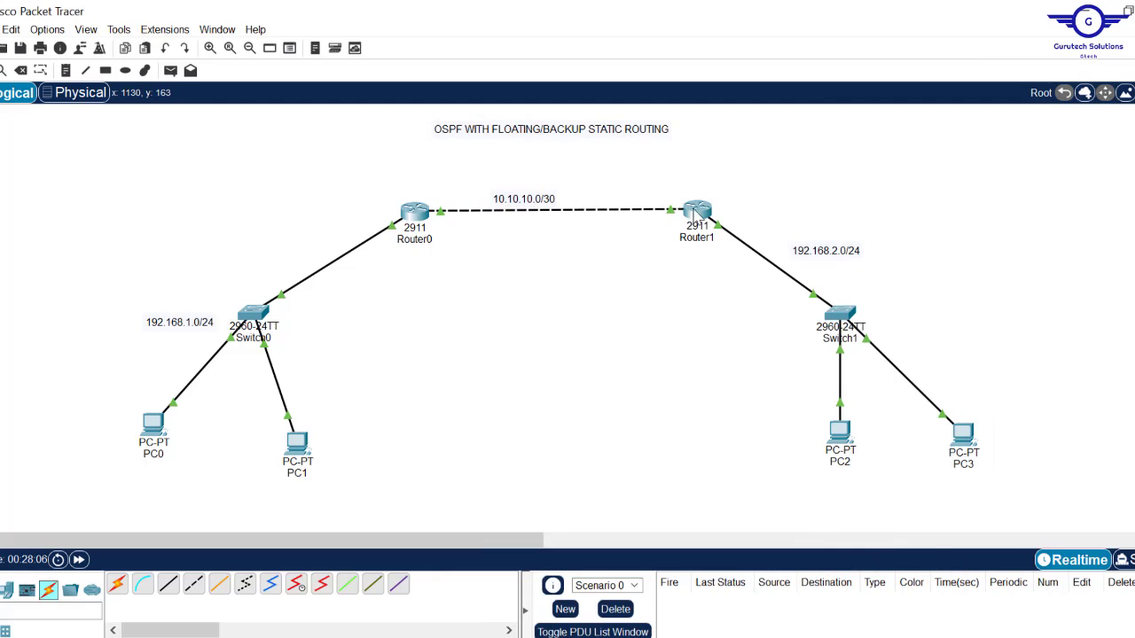
Complete Router1's 10.10.10.0 network statement with wildcard mask 0.0.0.3 in OSPF area 0.
left_click(697, 213)
type("0.10.10.0")
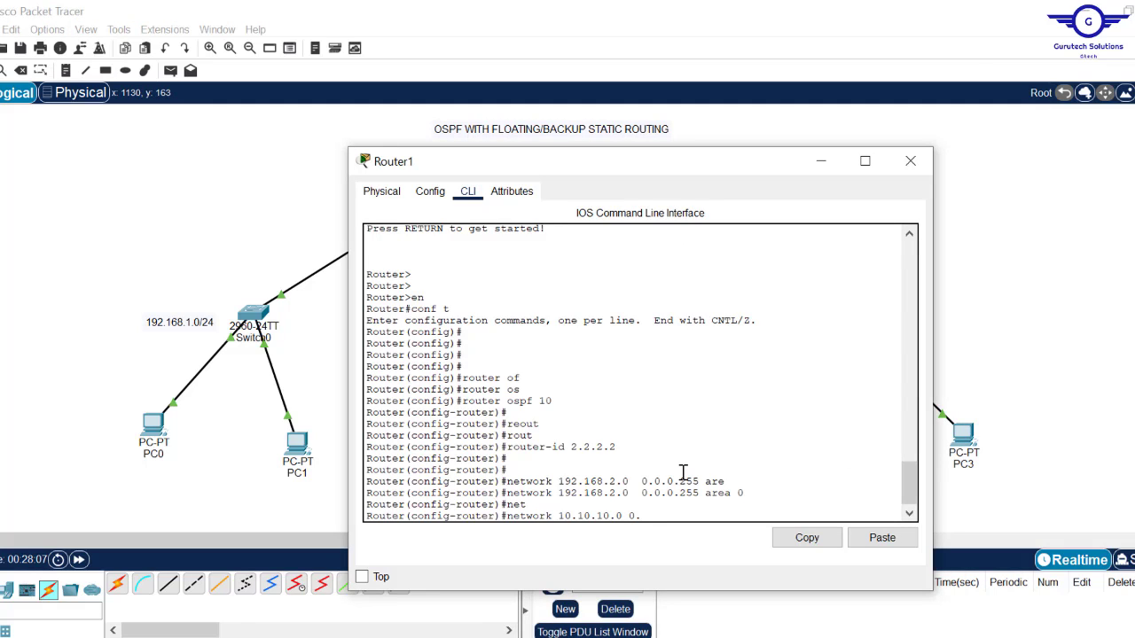
type("0.0.3 ar")
key("Tab")
type("0")
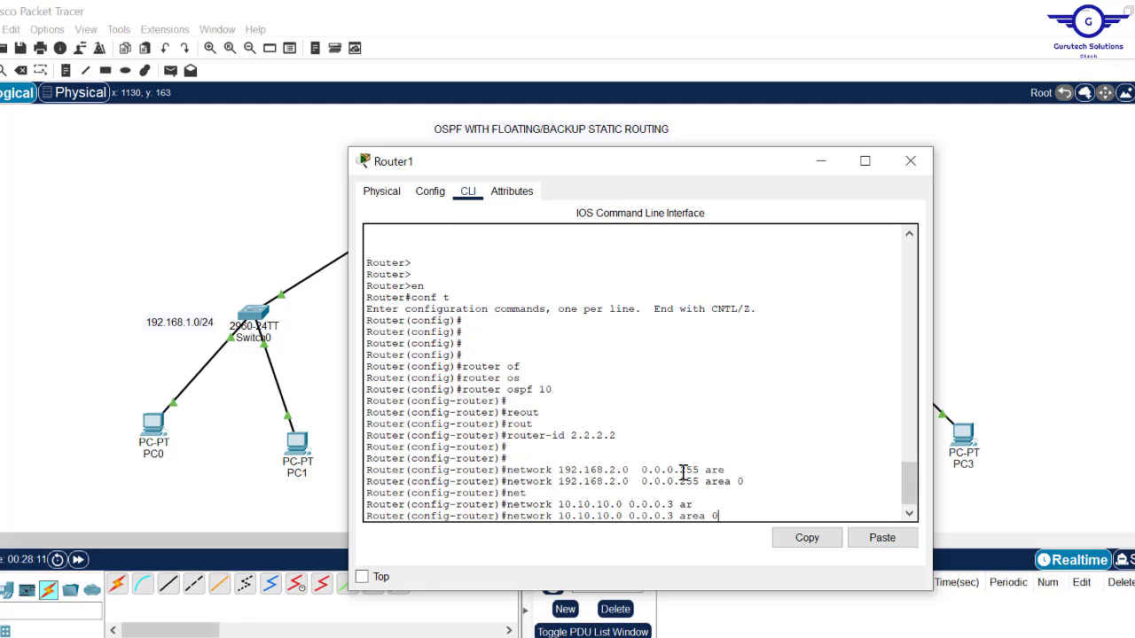
key("Return")
Exit OSPF configuration mode on Router1 and save the running configuration with "do wr".
type("exit")
key("Return")
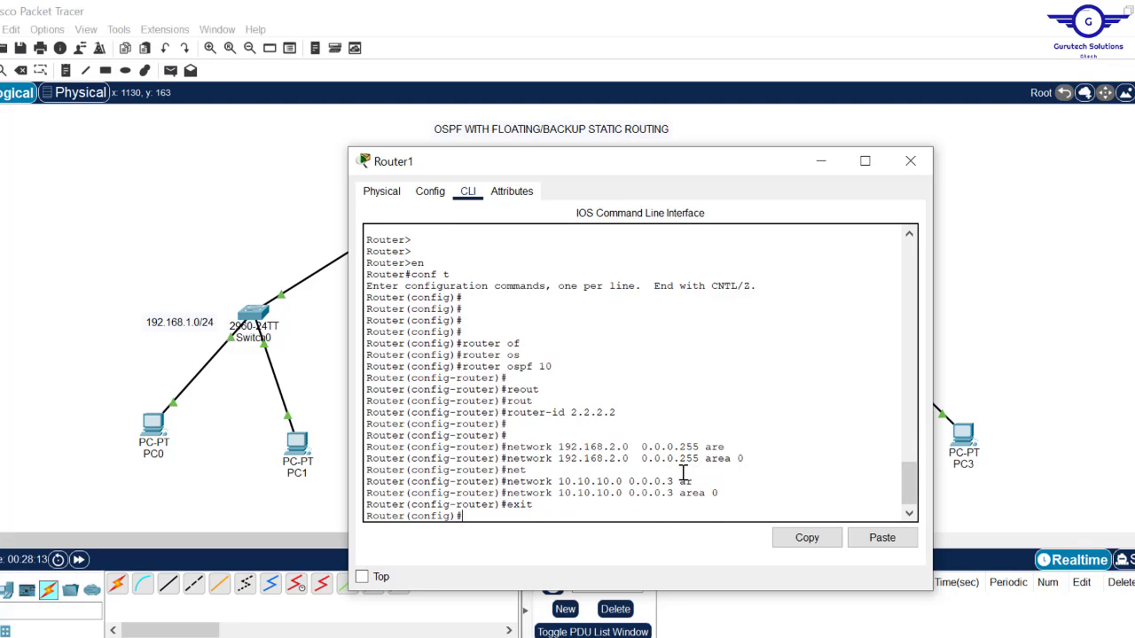
key("Return")
key("Return")
key("Return")
type("do w")
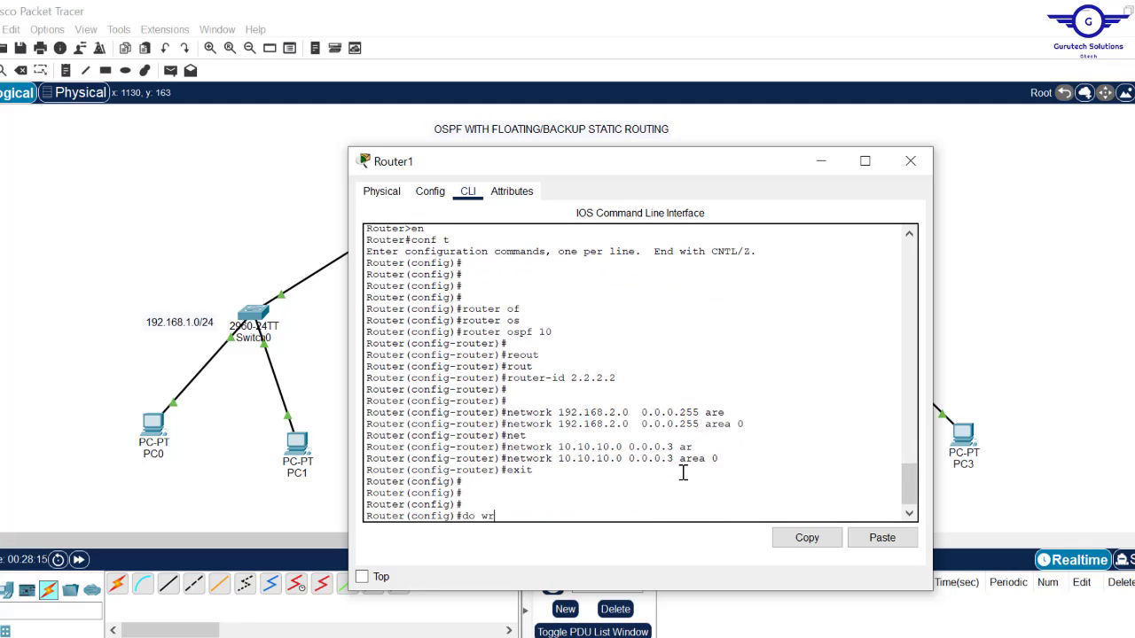
type("r")
key("Return")
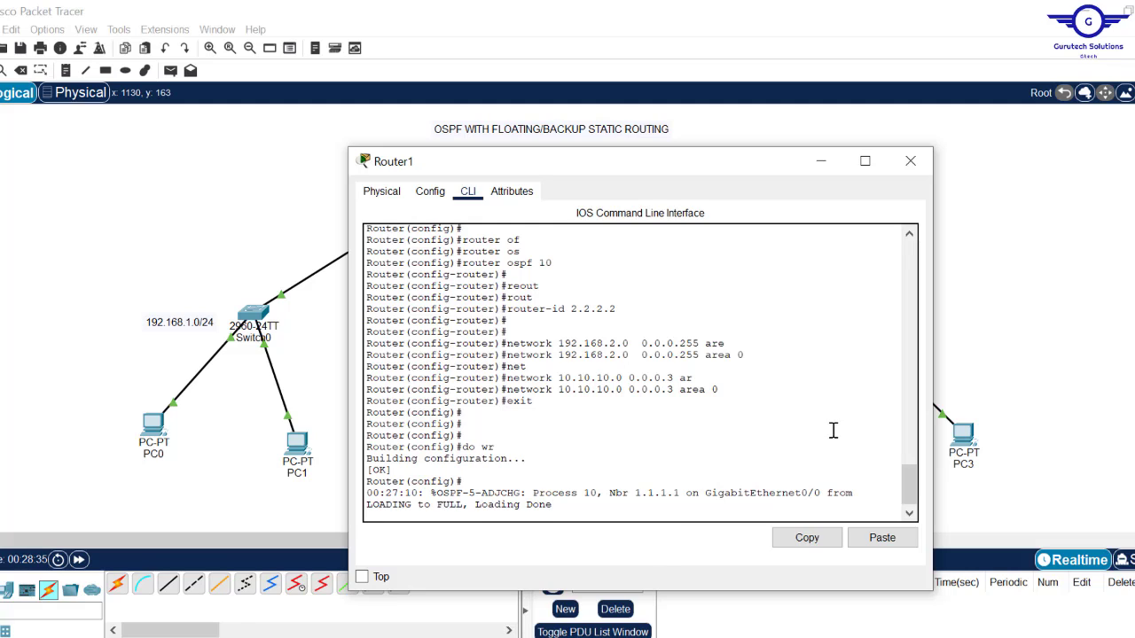
Review how the /30 prefix of the link between the routers relates to the wildcard mask subtraction in the Notepad notes.
left_click(1058, 291)
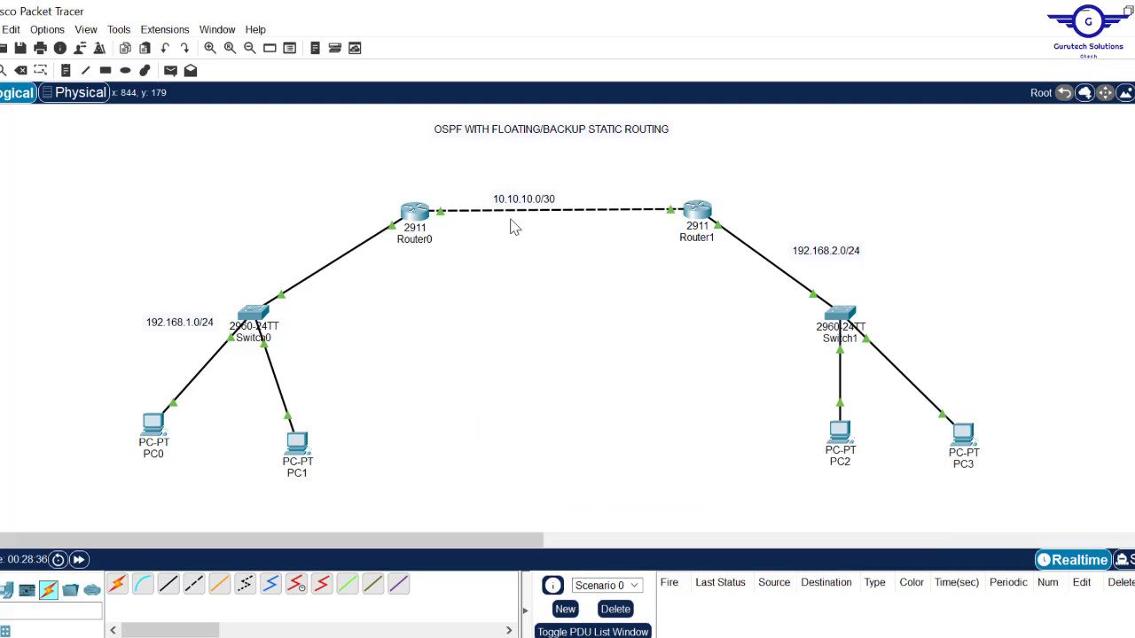
left_click(556, 197)
left_click_drag(556, 198, 542, 199)
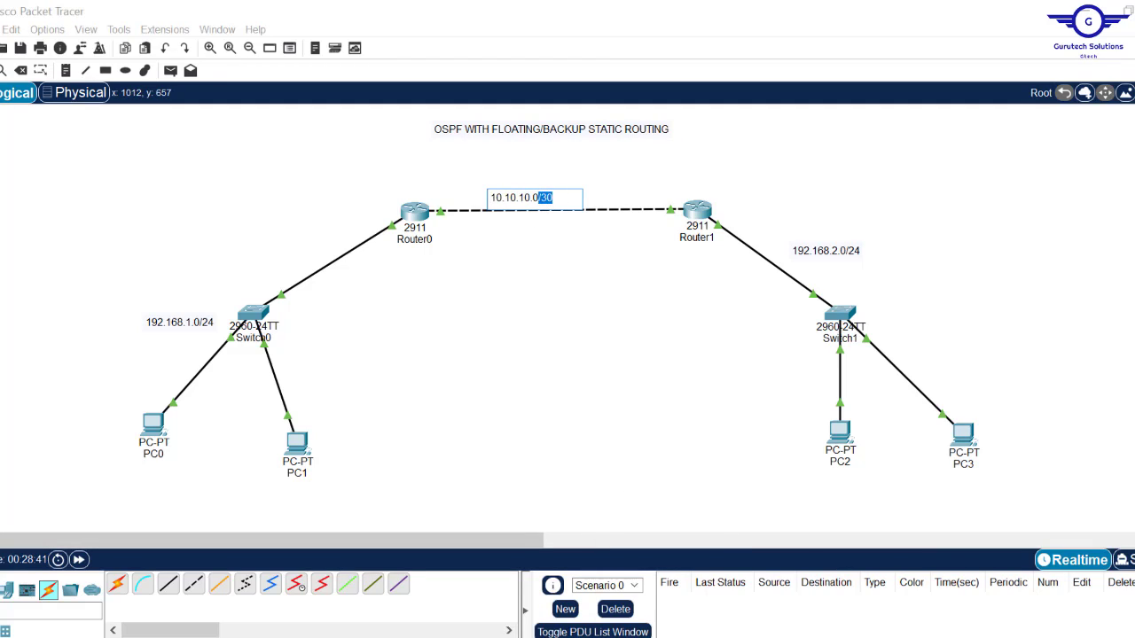
left_click(663, 637)
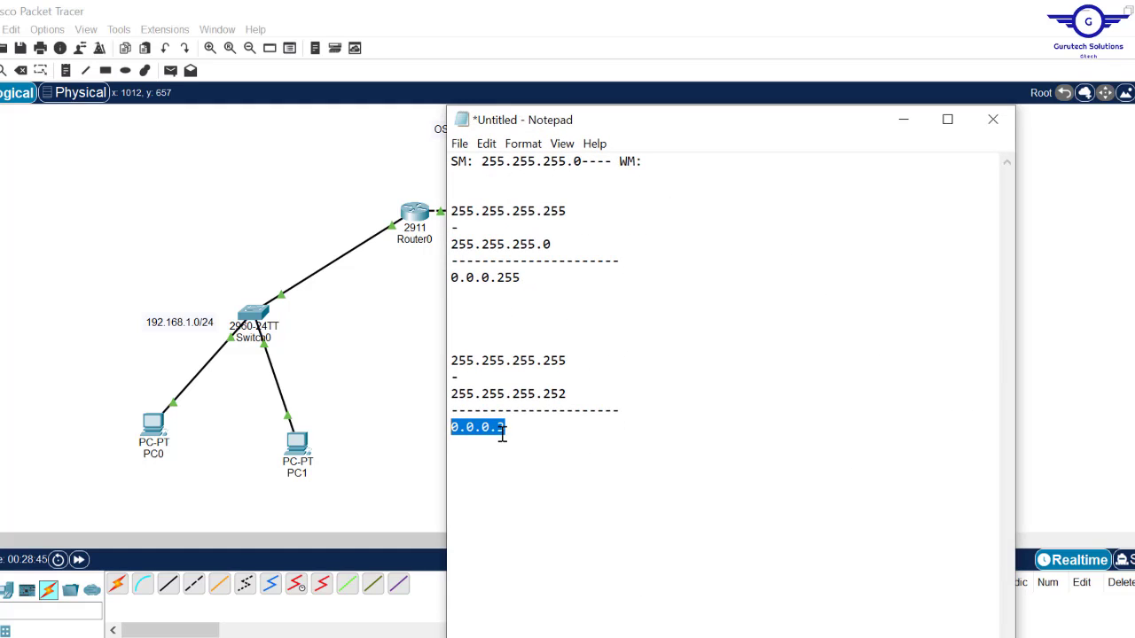
left_click(574, 393)
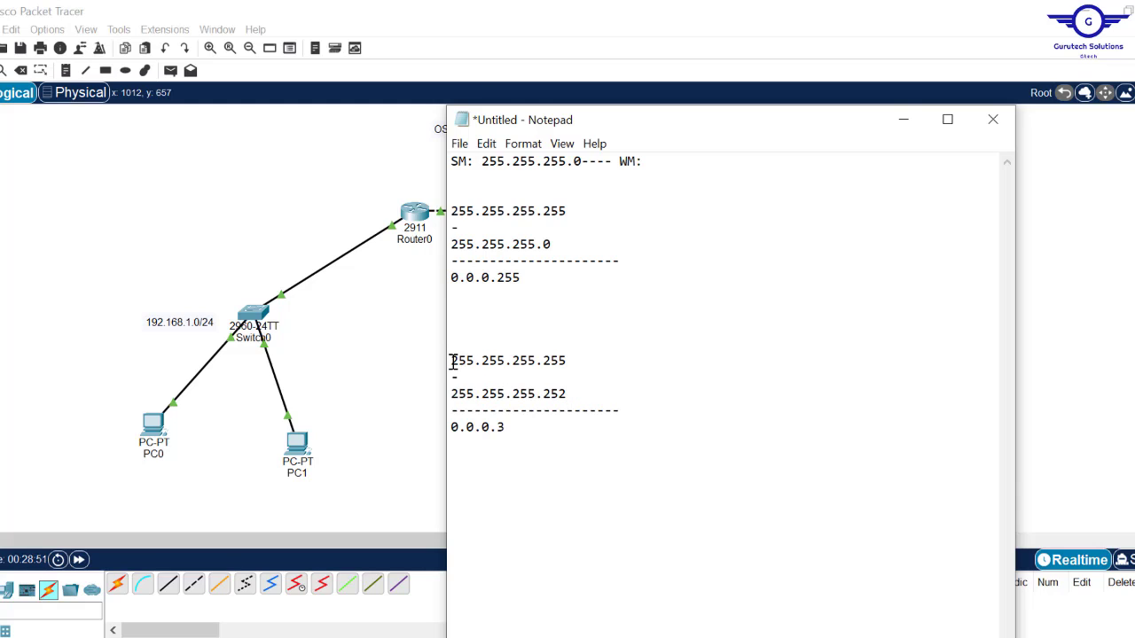
left_click_drag(452, 362, 549, 376)
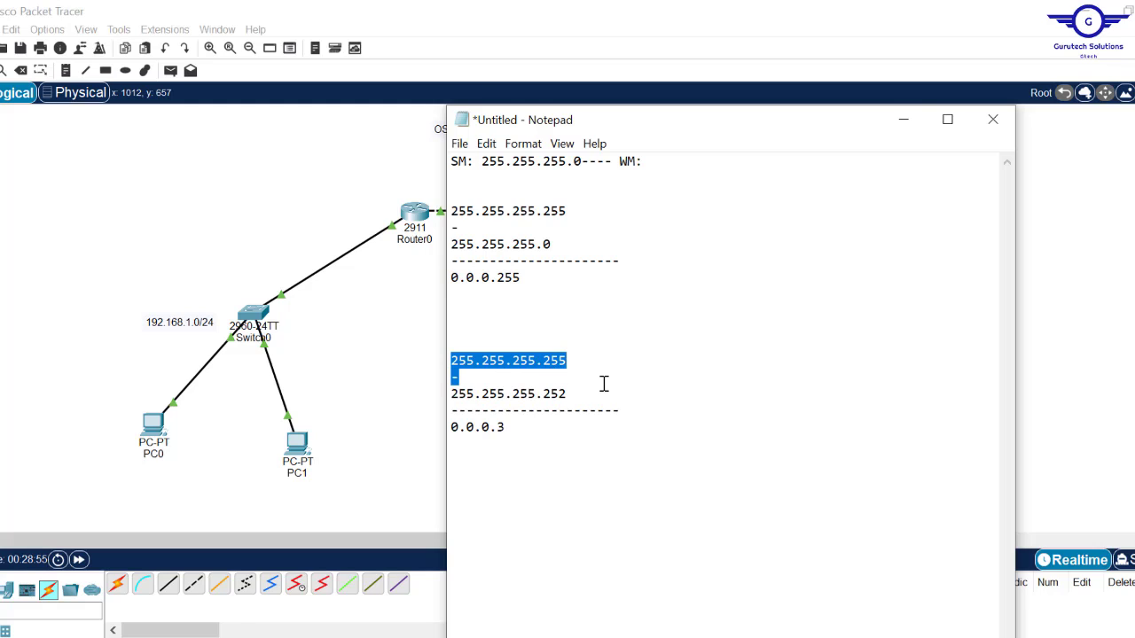
left_click(581, 395)
left_click_drag(581, 395, 434, 390)
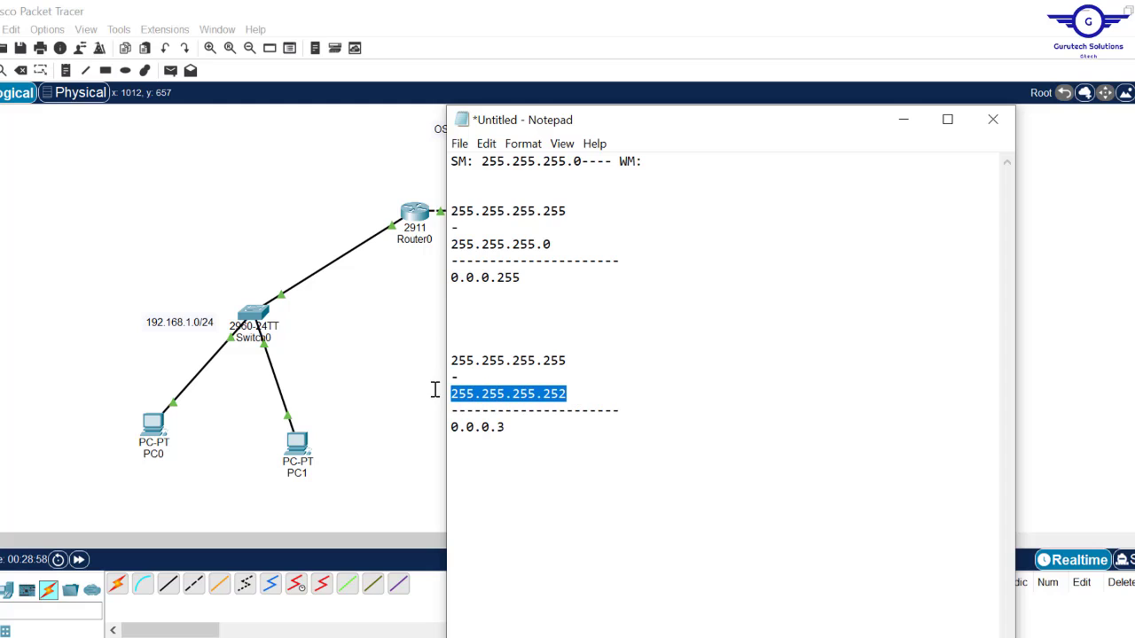
left_click(423, 307)
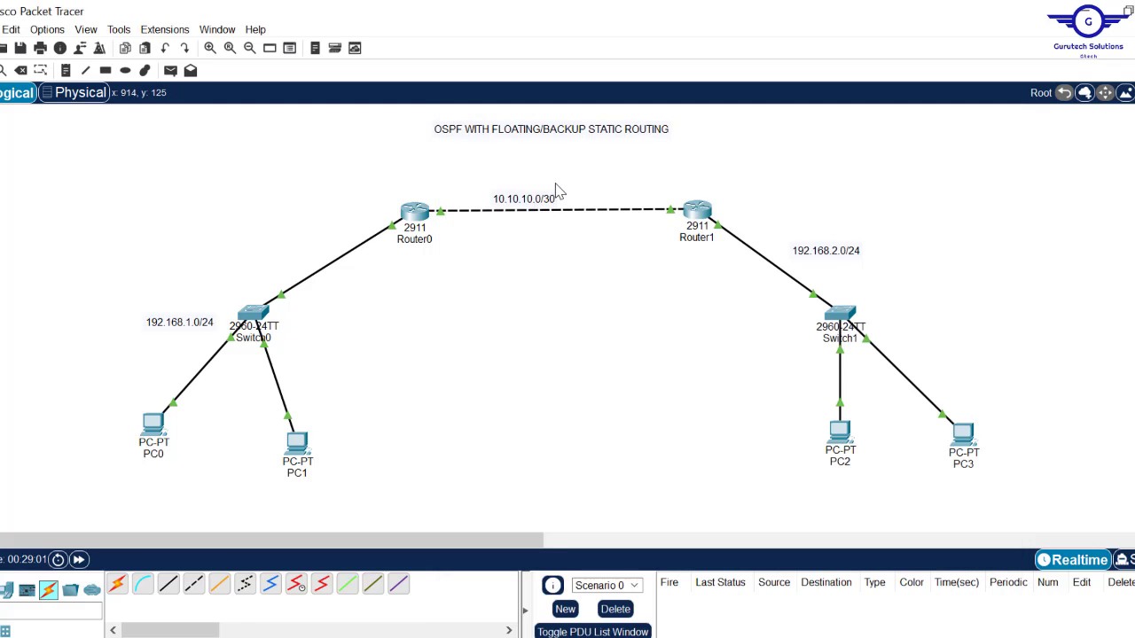
key("alt+Tab")
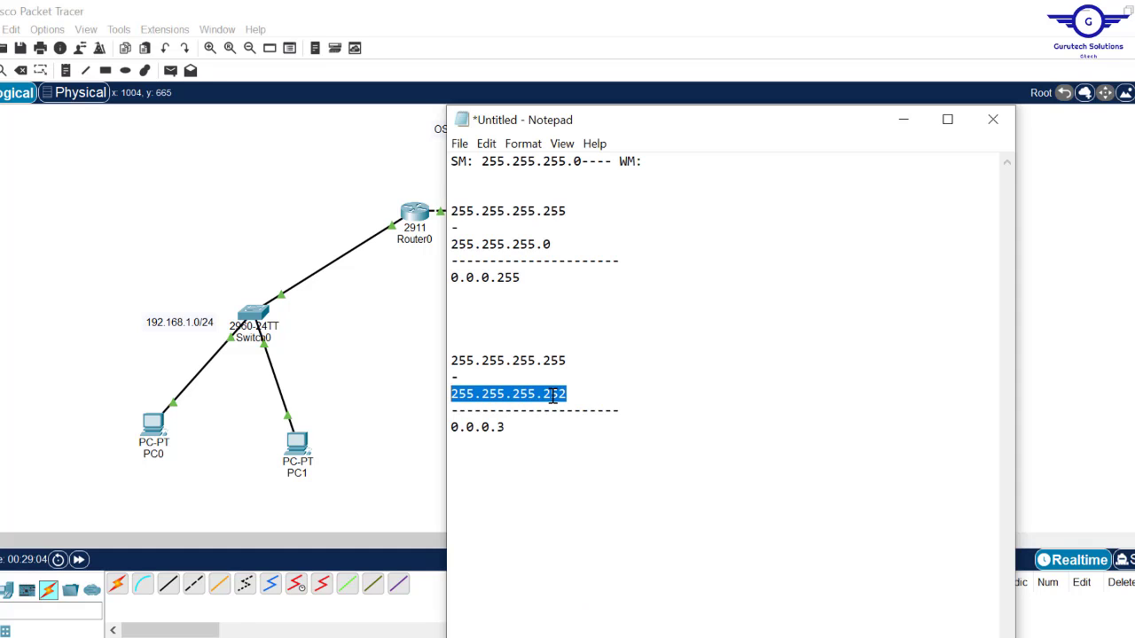
left_click(413, 329)
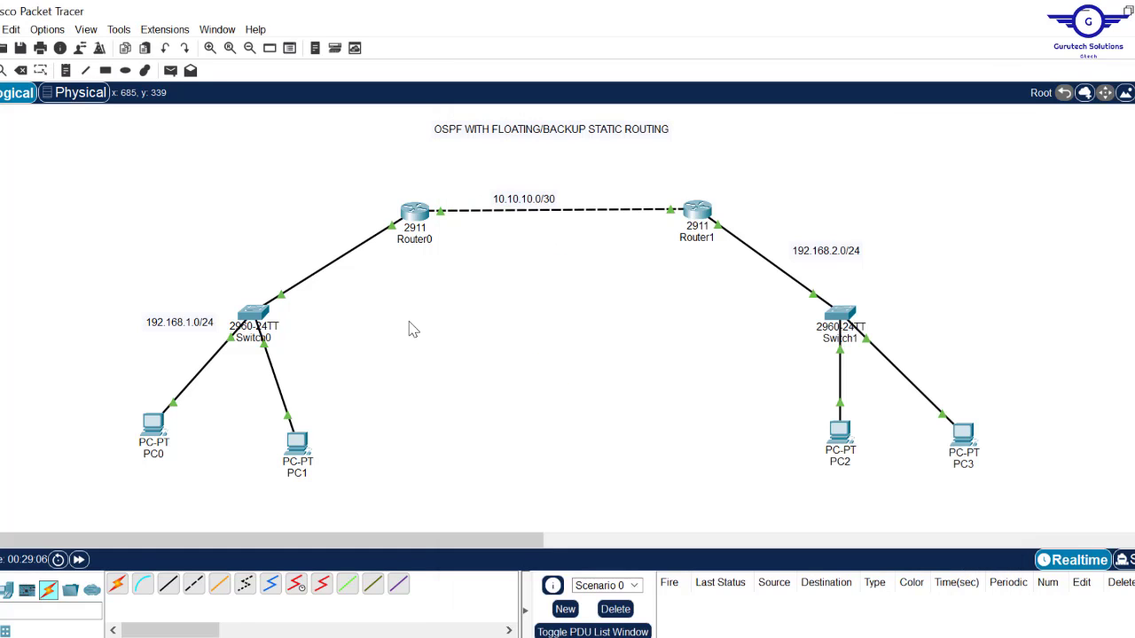
Examine the OSPF adjacency message in Router1's CLI and match its neighbor ID to Router0, then close the router windows.
left_click(696, 213)
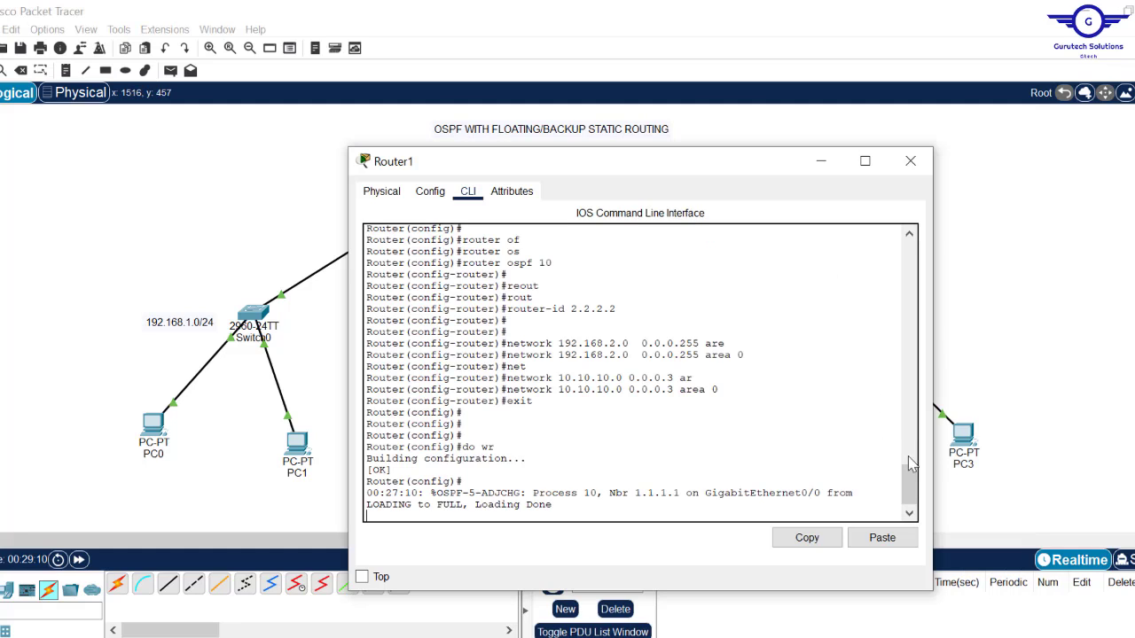
key("Return")
key("Return")
key("Return")
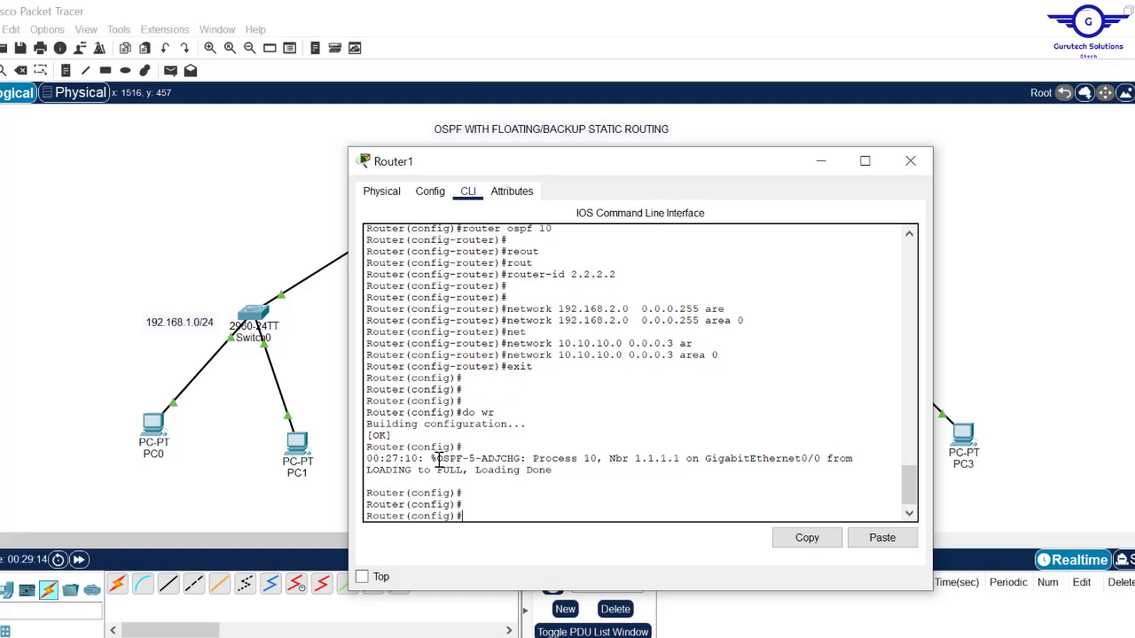
left_click_drag(438, 459, 685, 458)
double_click(613, 459)
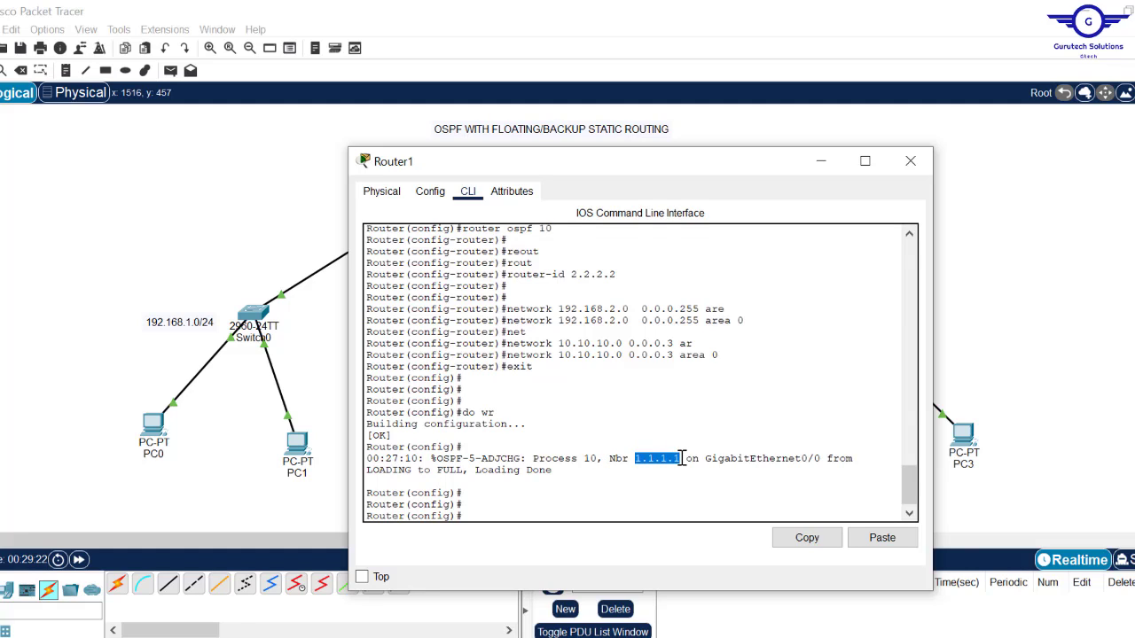
left_click(221, 210)
left_click_drag(221, 210, 422, 218)
left_click(422, 218)
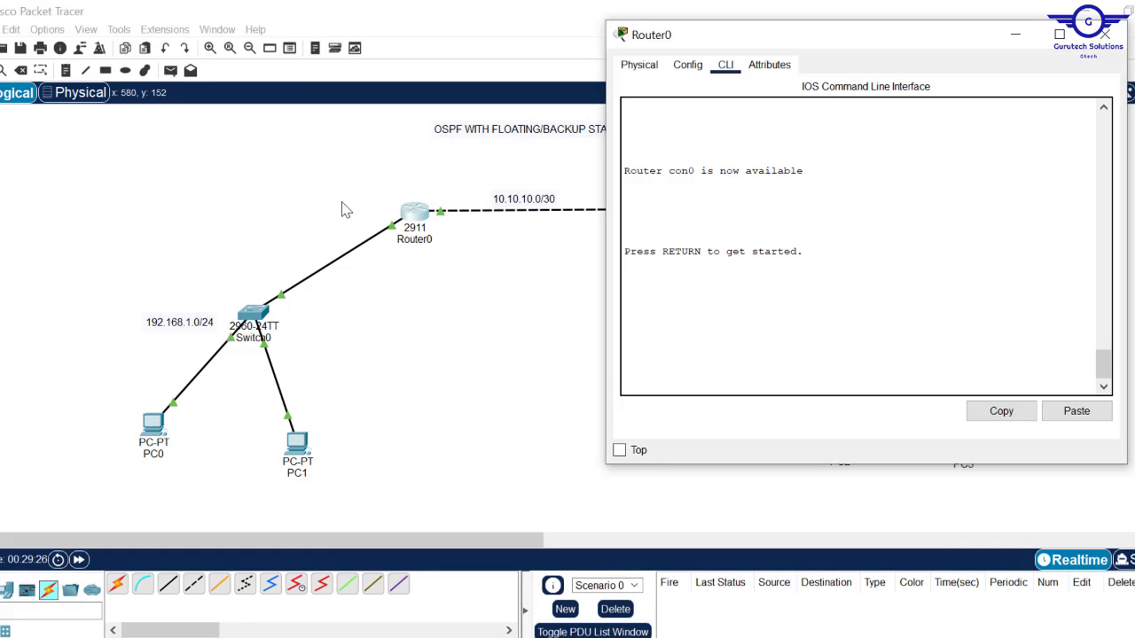
left_click(1105, 34)
left_click(703, 216)
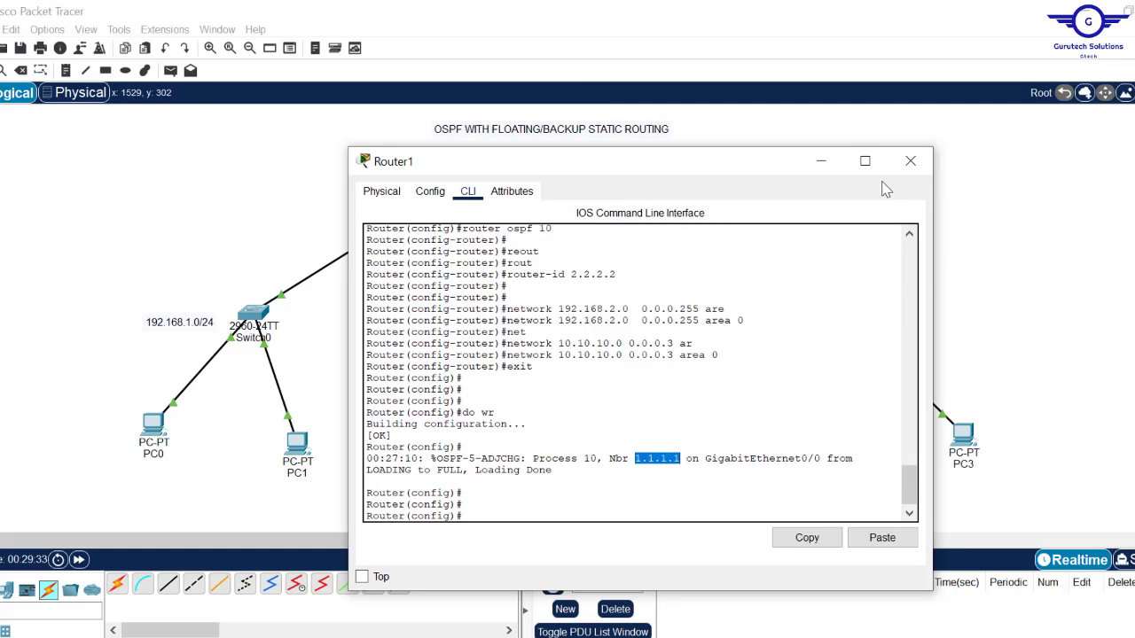
left_click(912, 160)
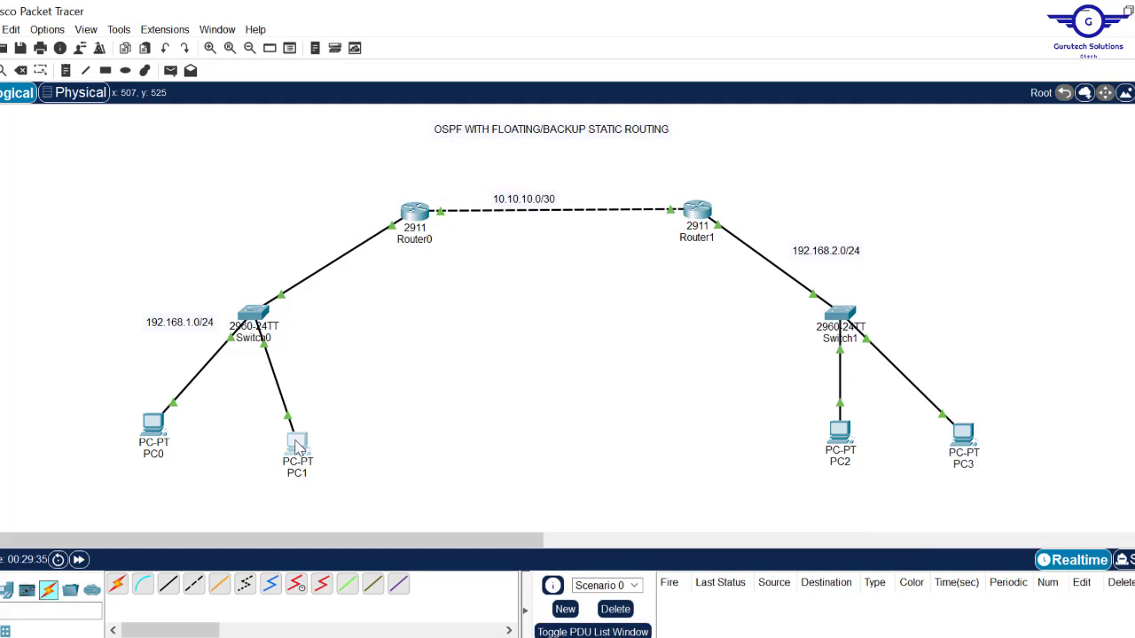
Ping 192.168.2.20 again from PC1's command prompt, examine the replies, and close the PC1 window.
left_click(297, 448)
left_click(632, 215)
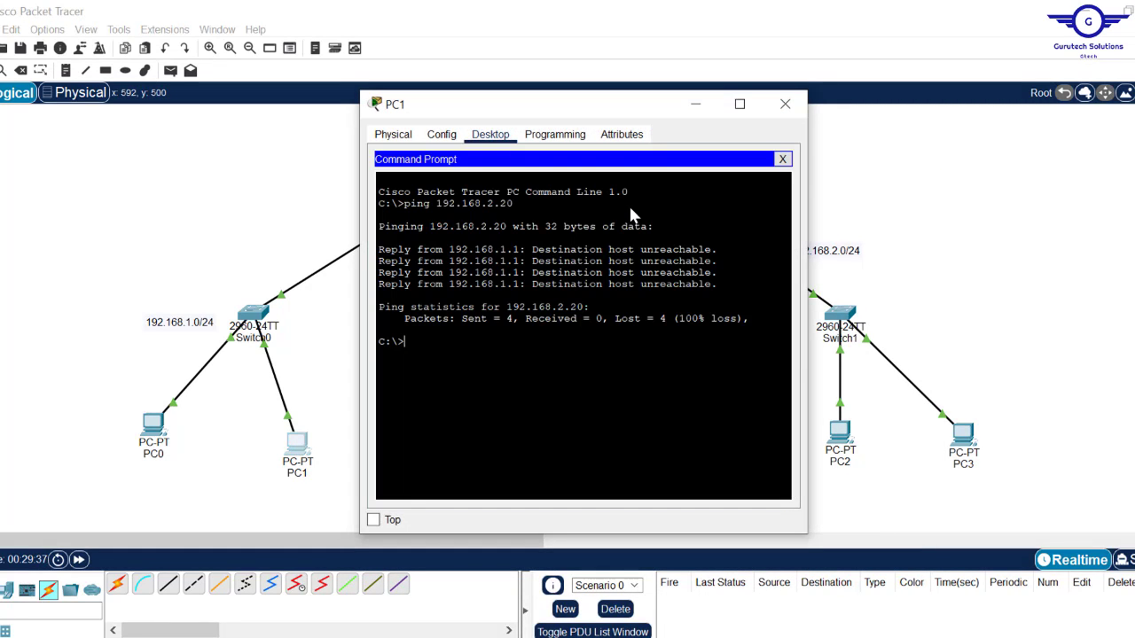
key("Up")
key("Return")
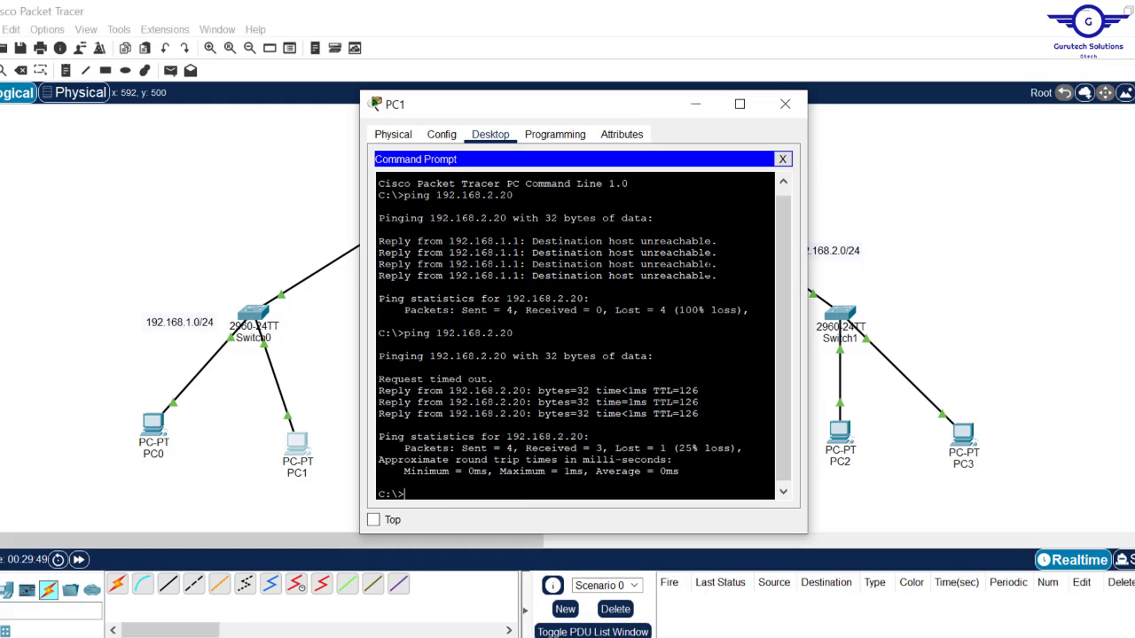
left_click_drag(699, 414, 497, 379)
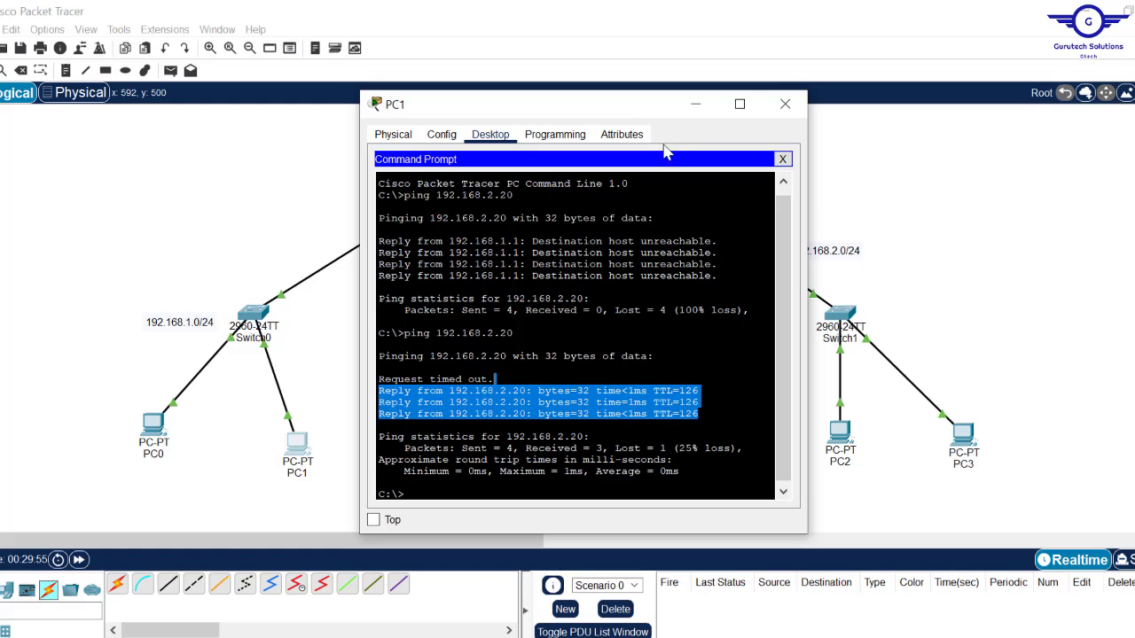
left_click(786, 105)
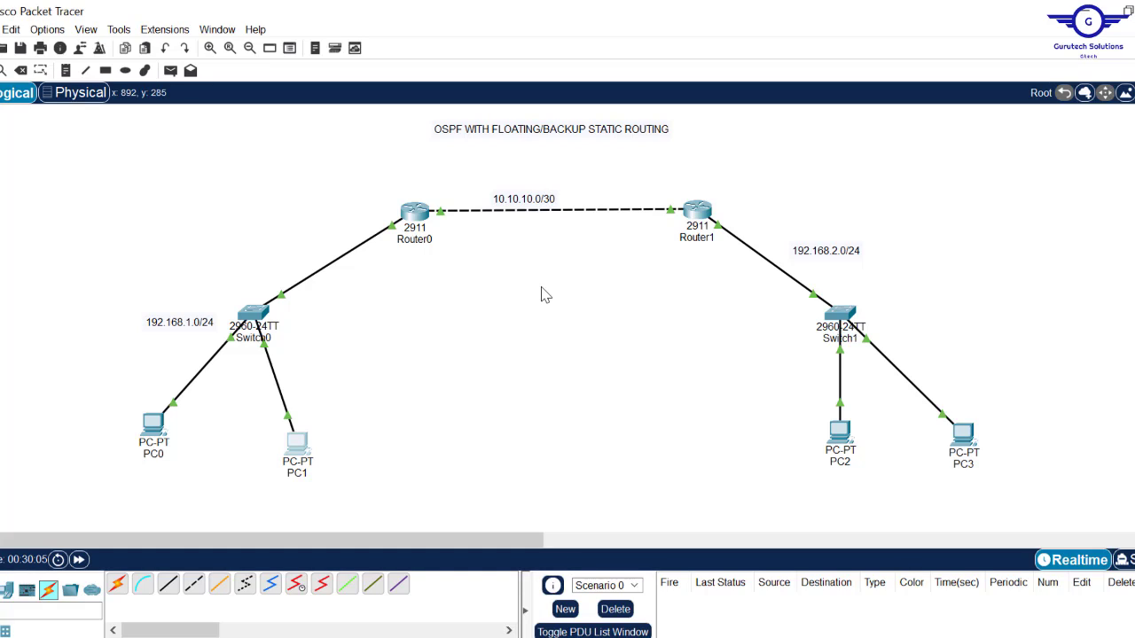
Review the OSPF process, router ID and network statements with their wildcard masks in Router1's CLI, and put the window away.
left_click(697, 210)
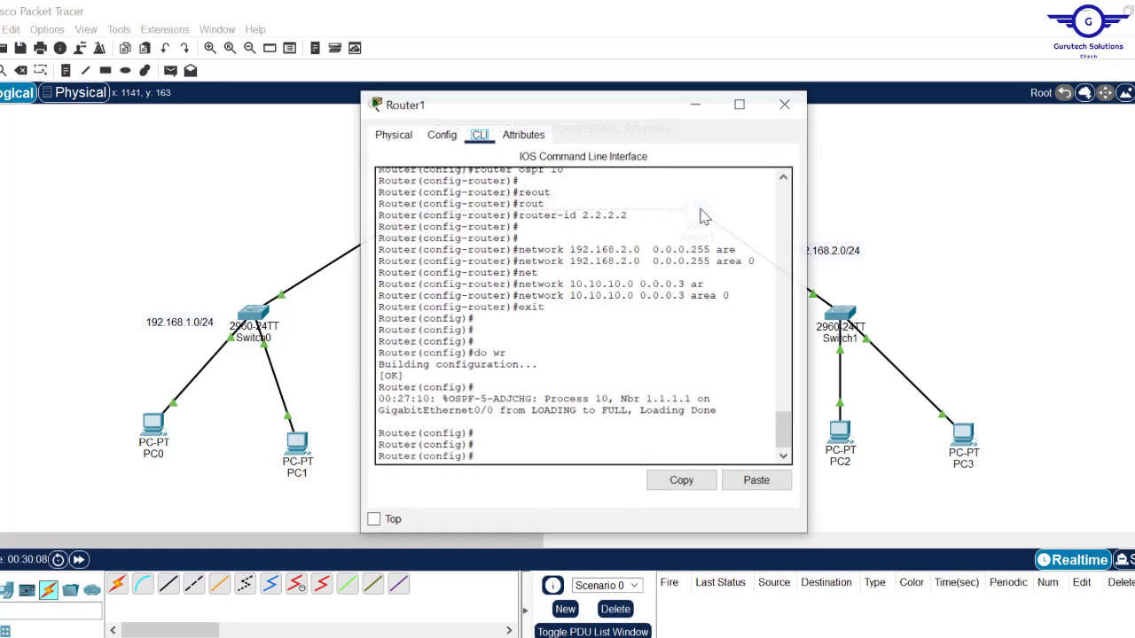
left_click(784, 452)
left_click_drag(786, 437, 786, 442)
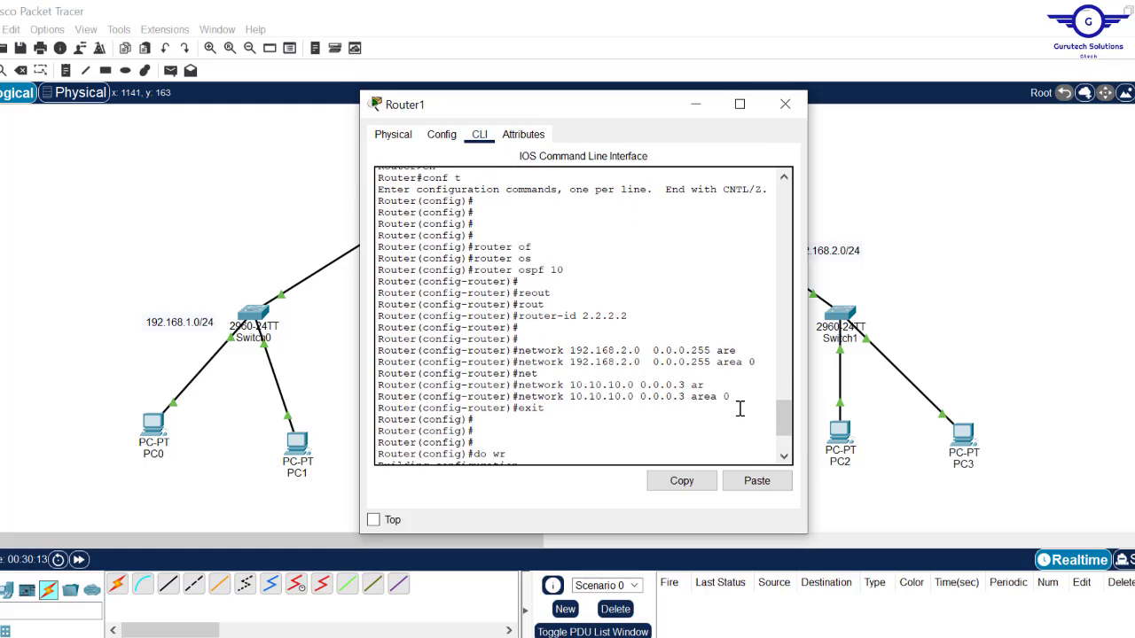
left_click_drag(742, 408, 476, 257)
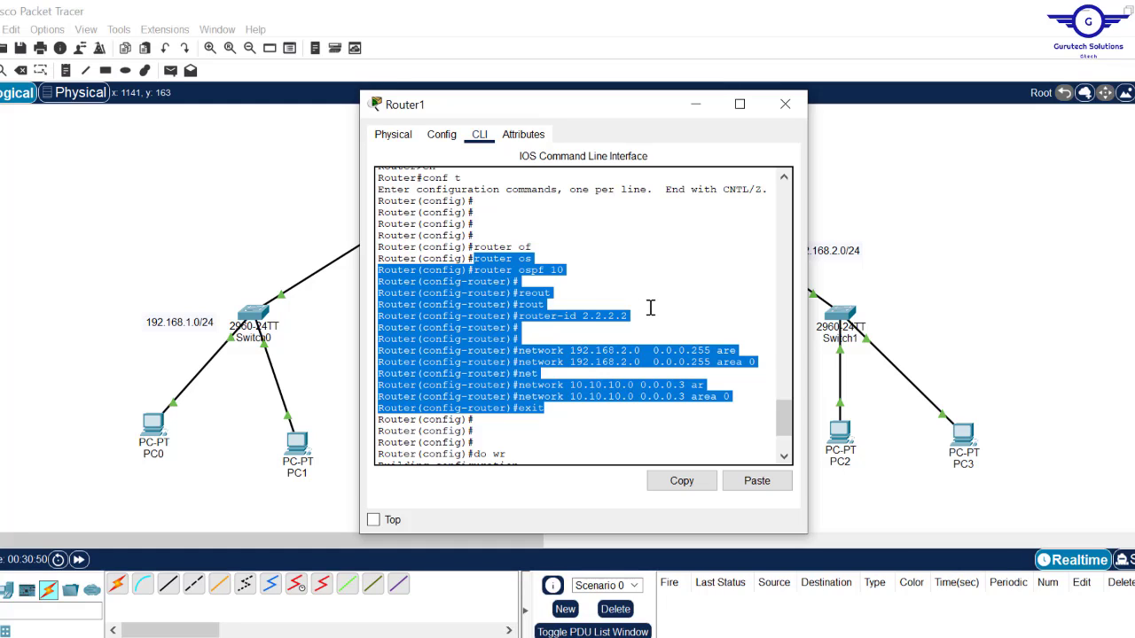
left_click(668, 362)
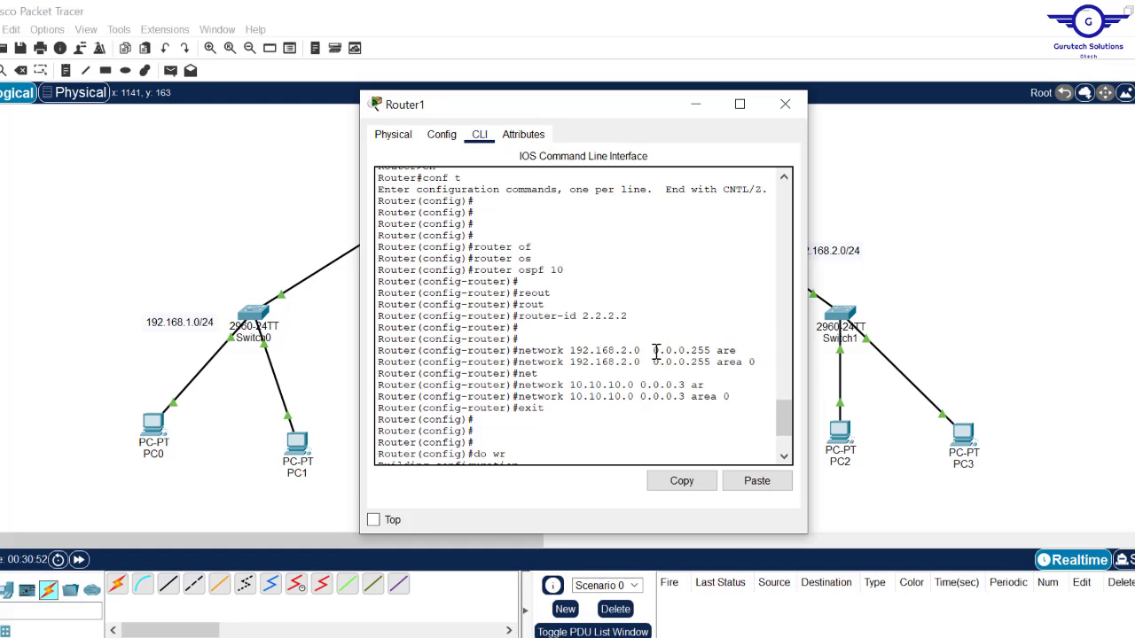
left_click_drag(656, 350, 709, 364)
left_click(652, 362)
left_click(696, 105)
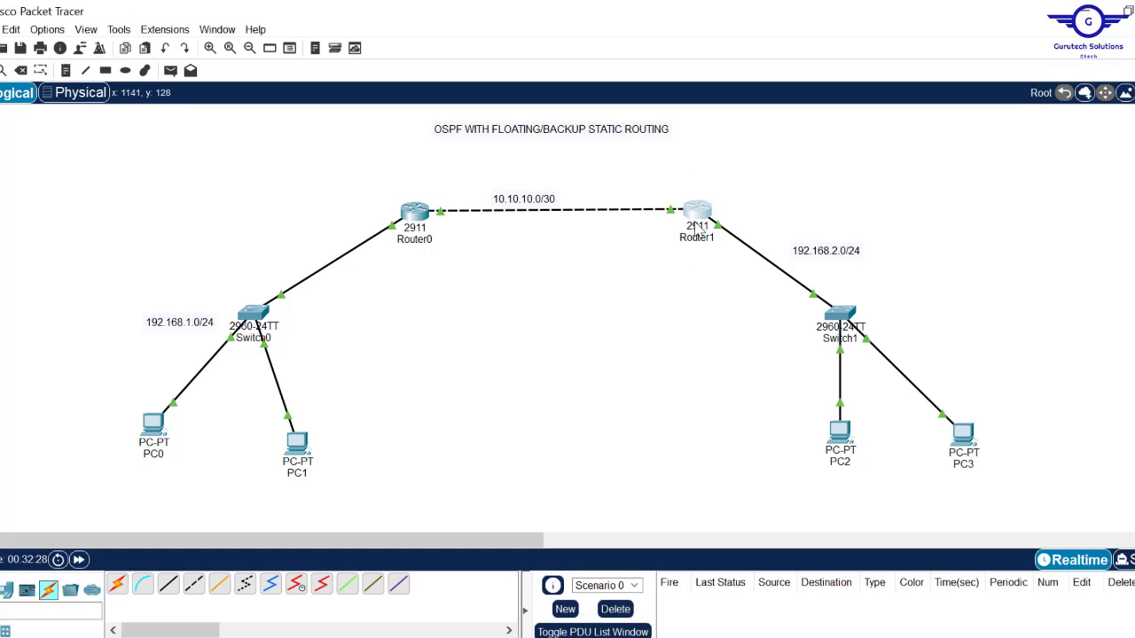
mouse_move(697, 247)
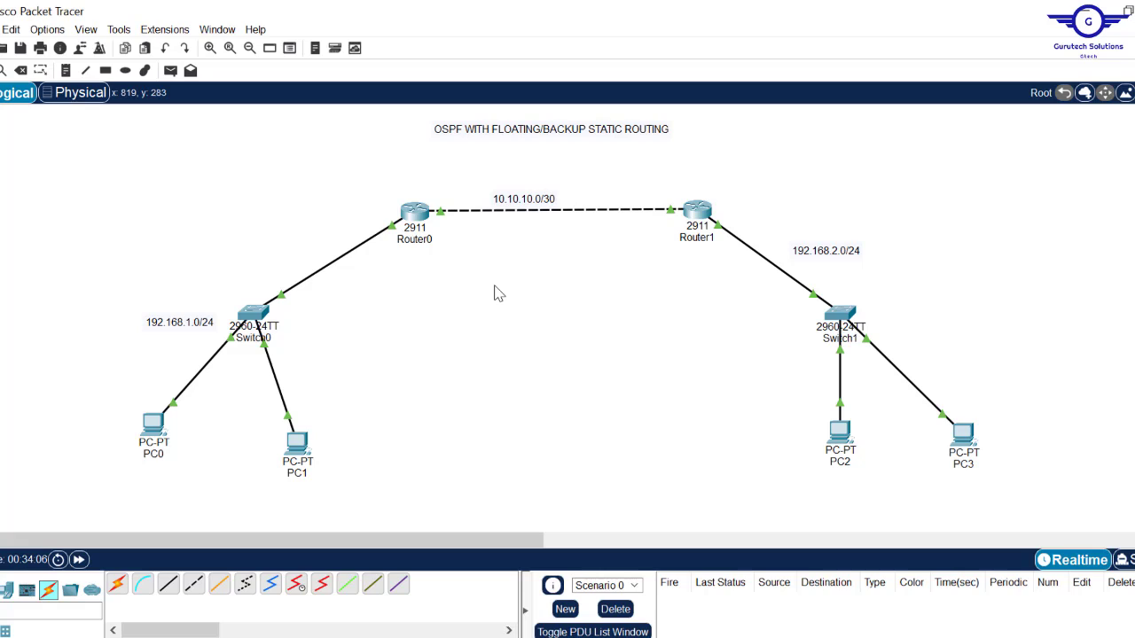
Highlight the words "BACKUP STATIC ROUTING" in the topology's title note to examine the backup routing part of the lab.
double_click(569, 129)
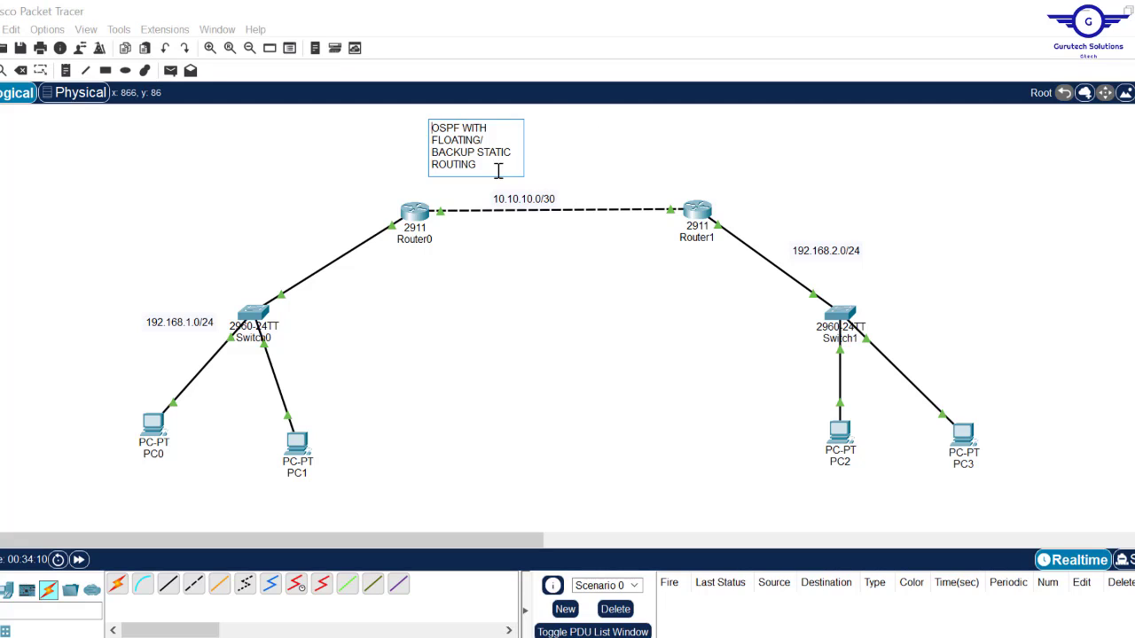
left_click_drag(492, 169, 425, 155)
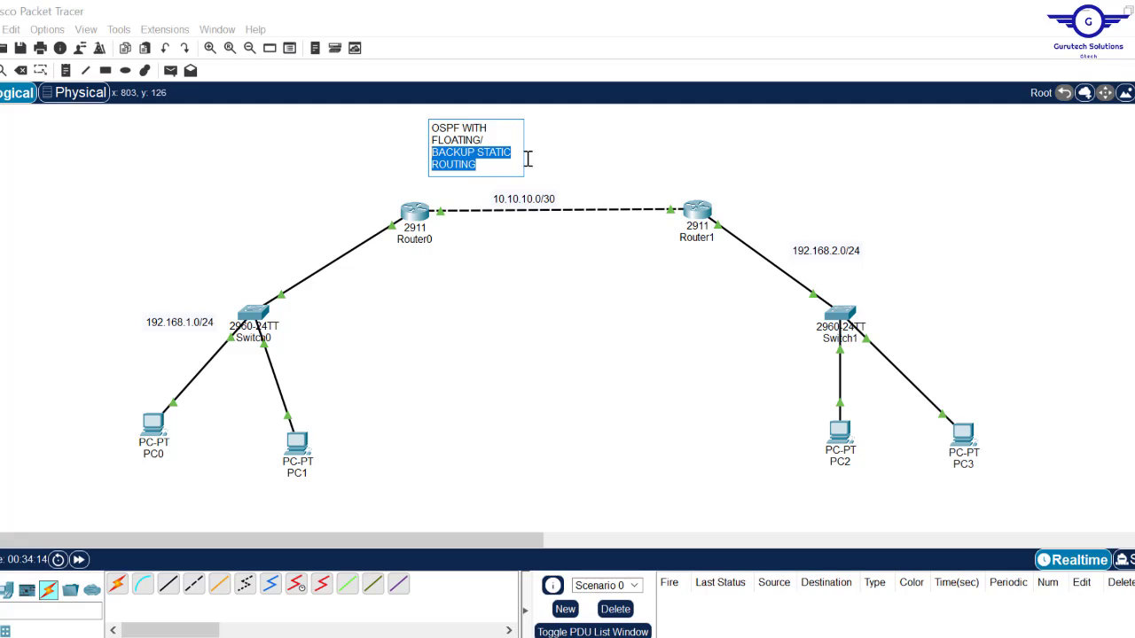
left_click(592, 372)
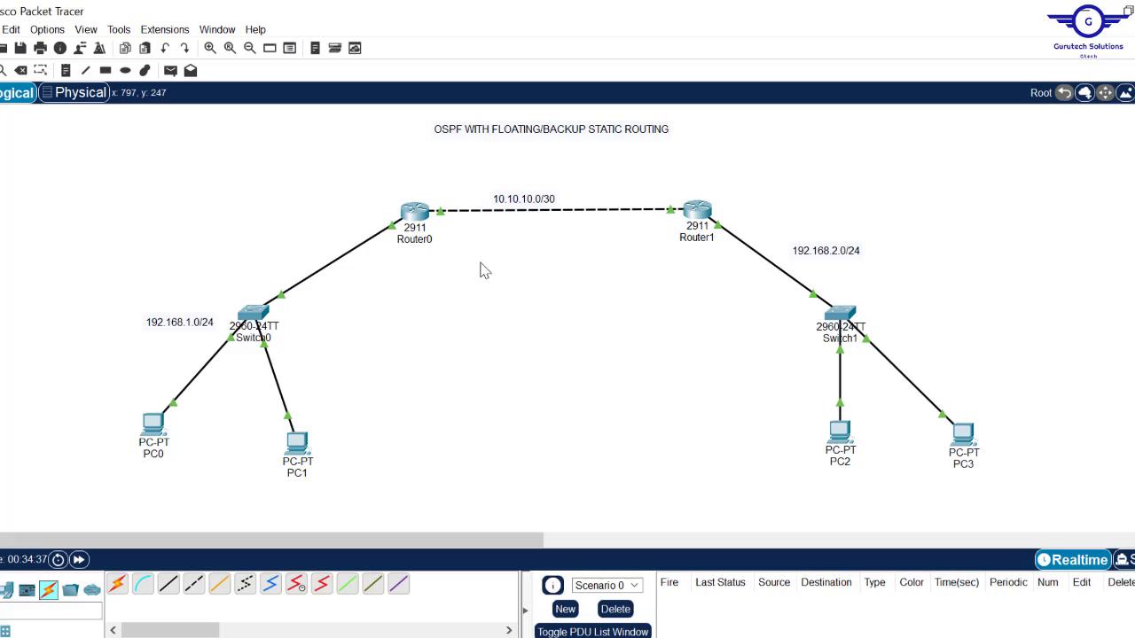
double_click(620, 133)
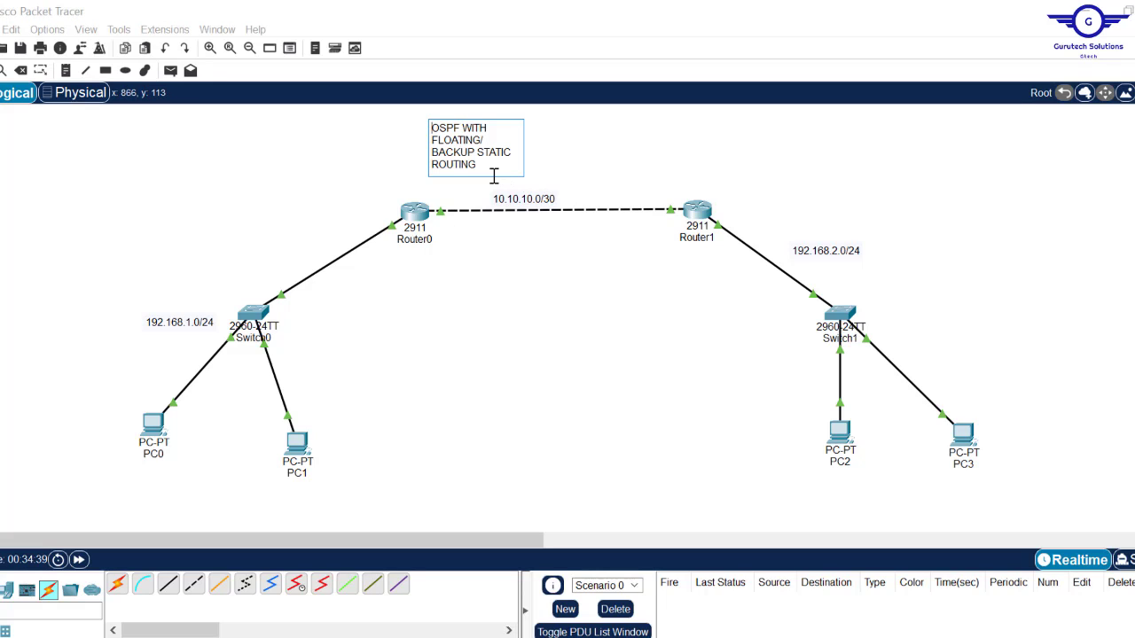
left_click_drag(486, 169, 432, 158)
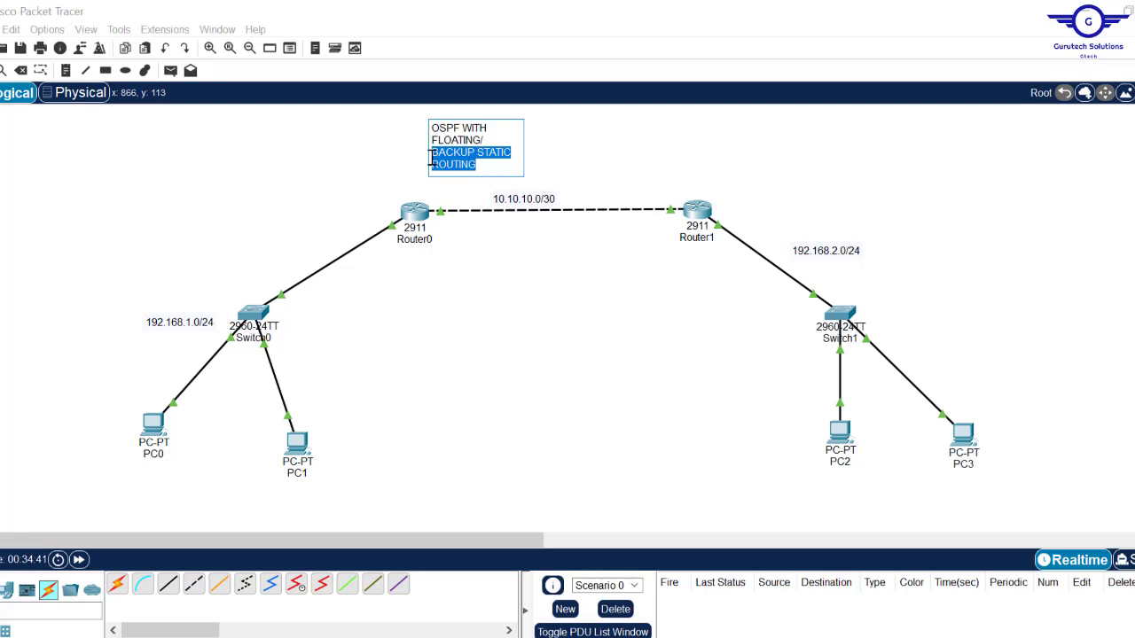
left_click(524, 312)
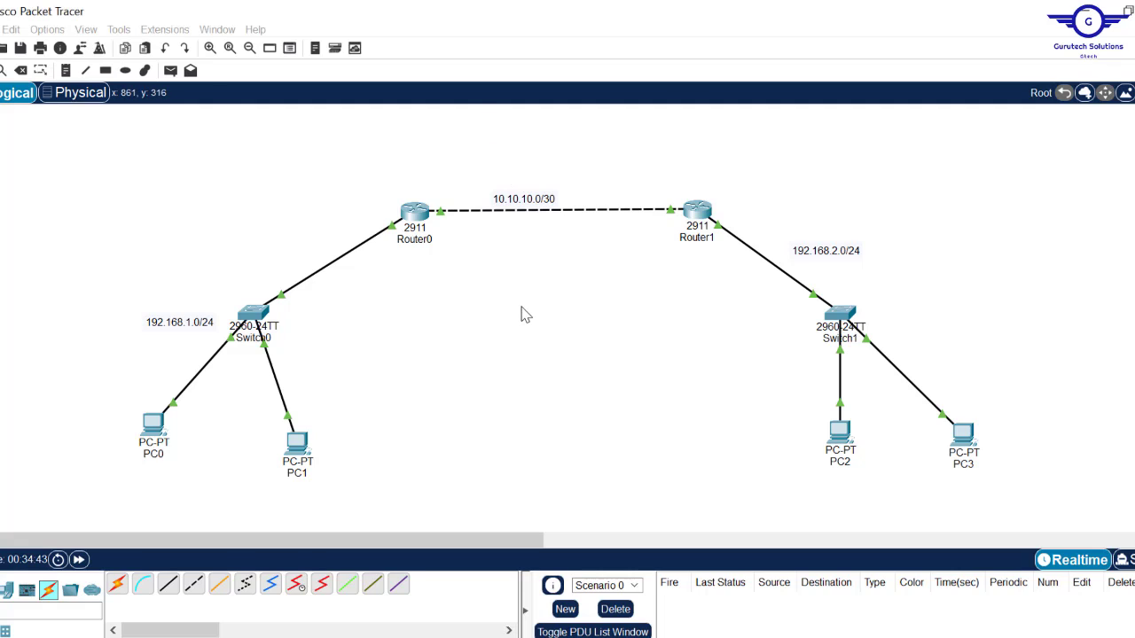
double_click(569, 133)
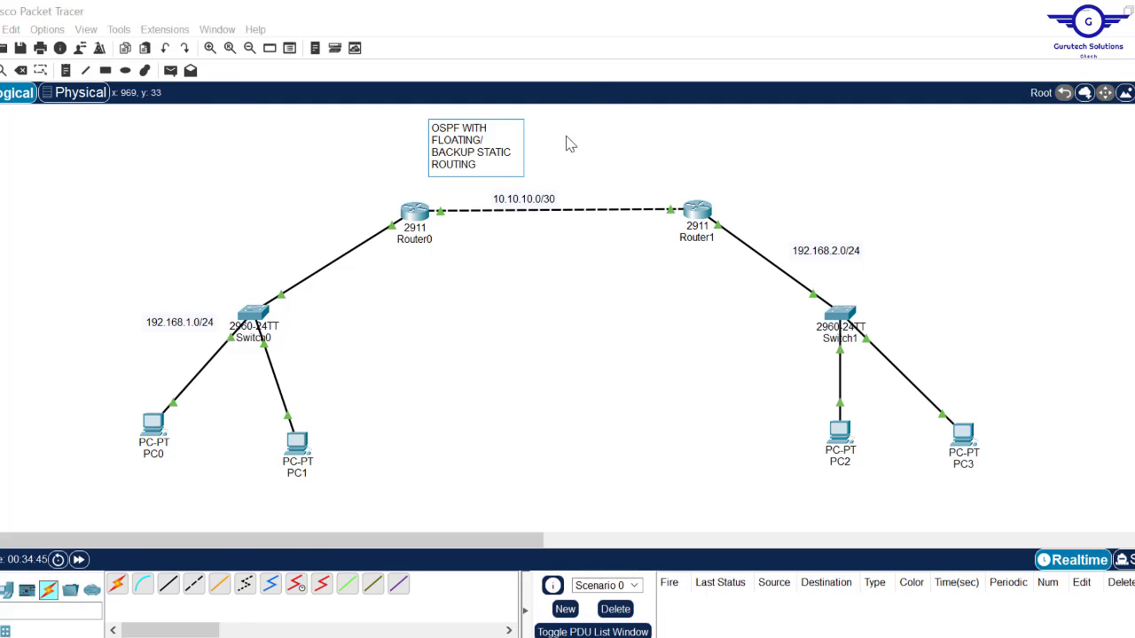
left_click_drag(487, 166, 433, 156)
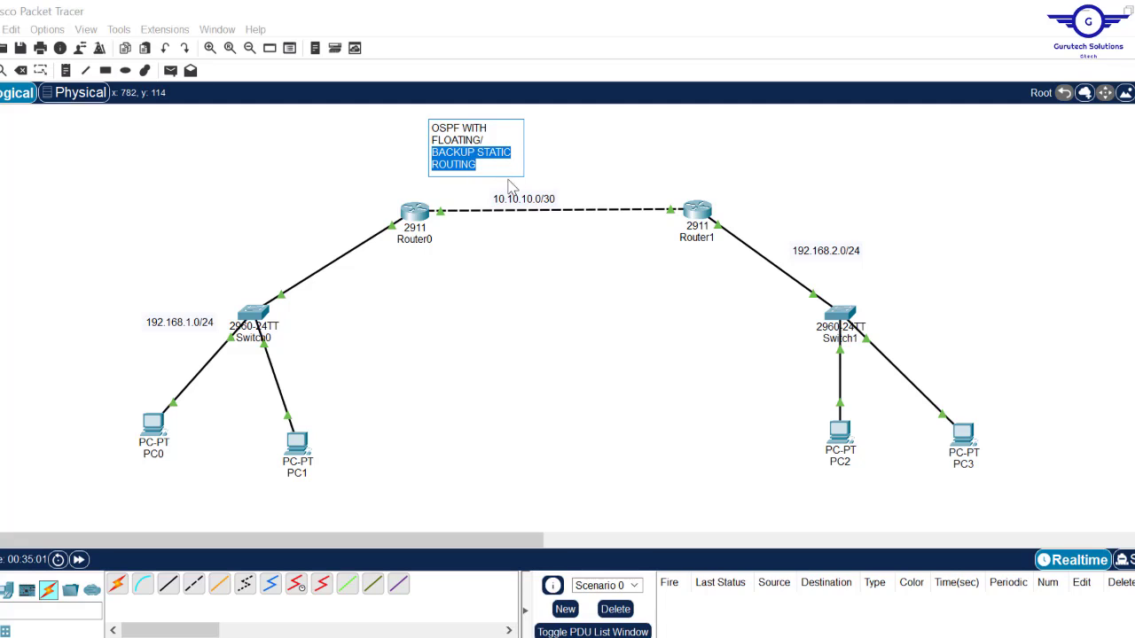
left_click(523, 256)
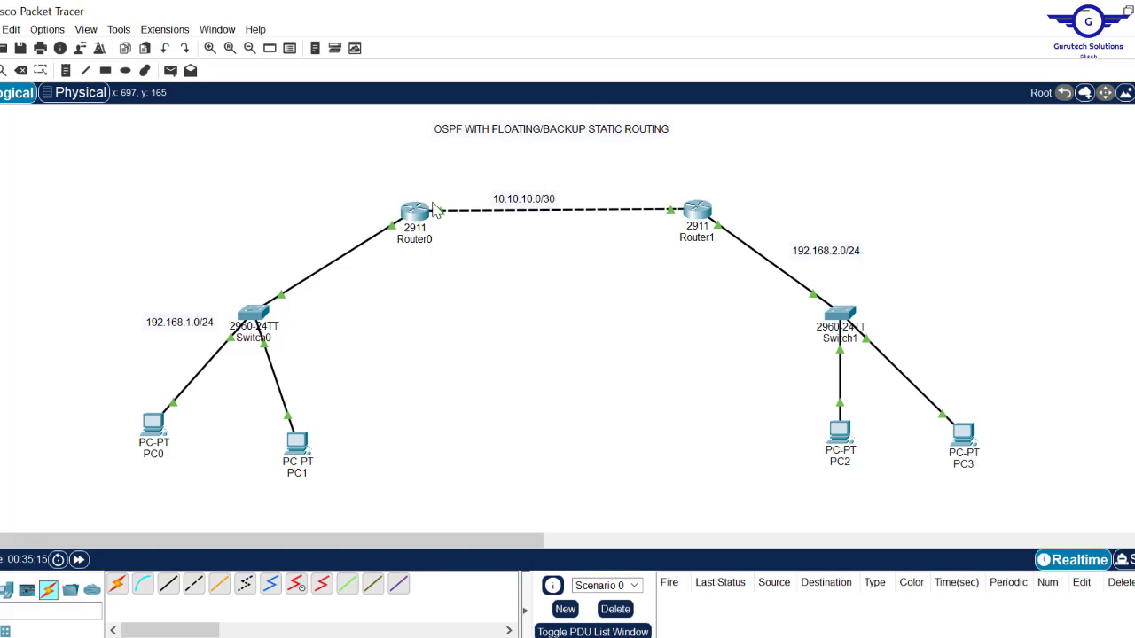
Switch to the Chrome browser and search Google for "administrative distance in routing".
mouse_move(414, 215)
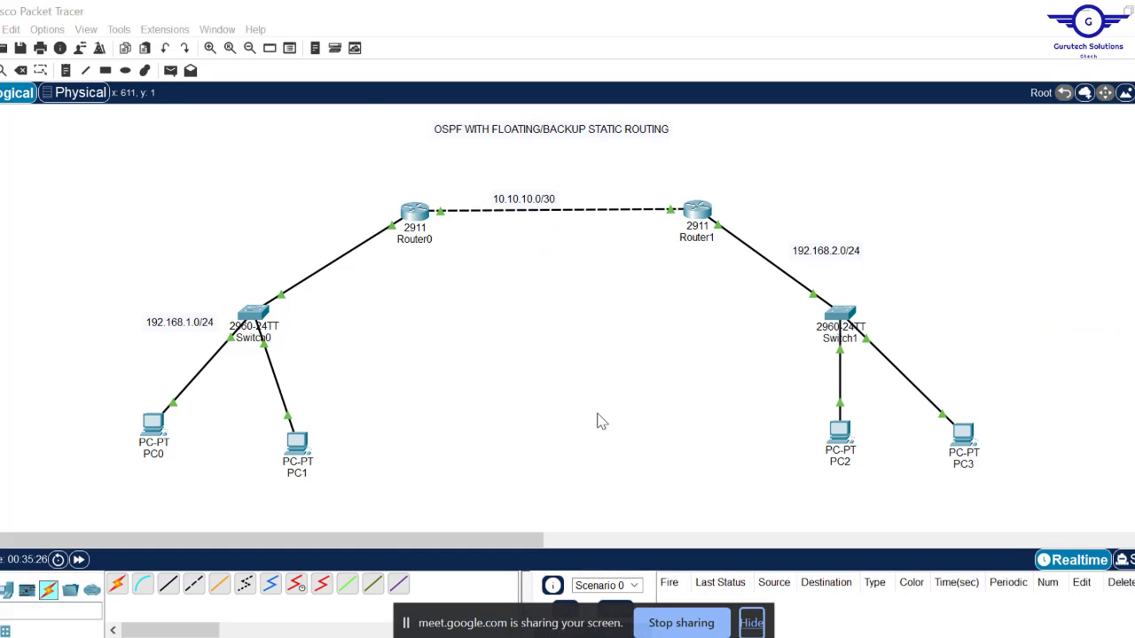
left_click(1086, 11)
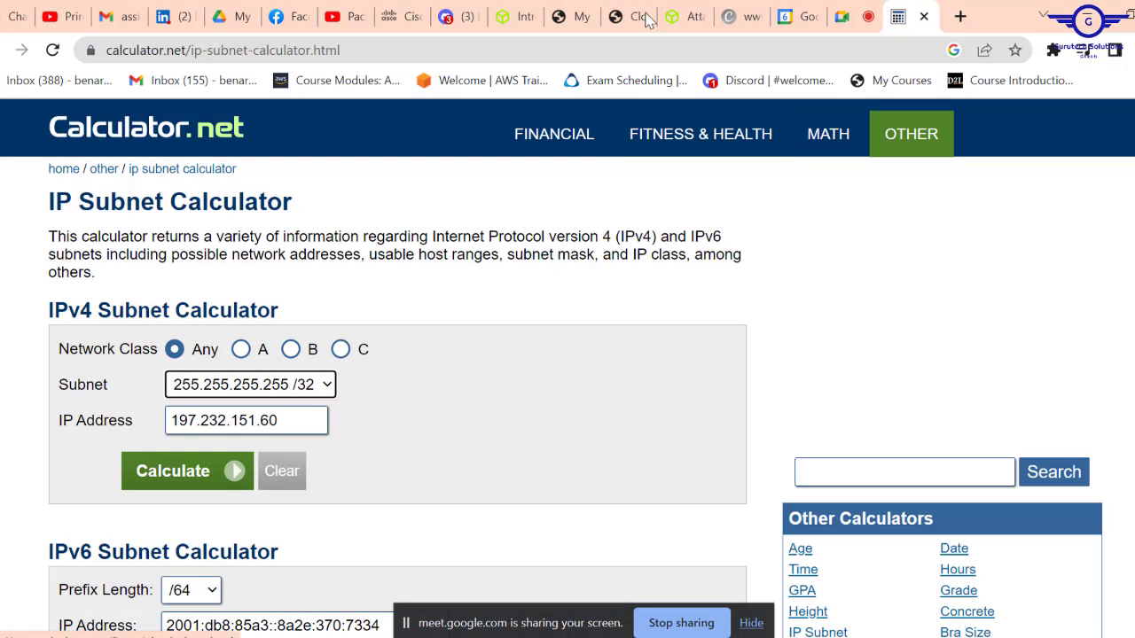
left_click(298, 50)
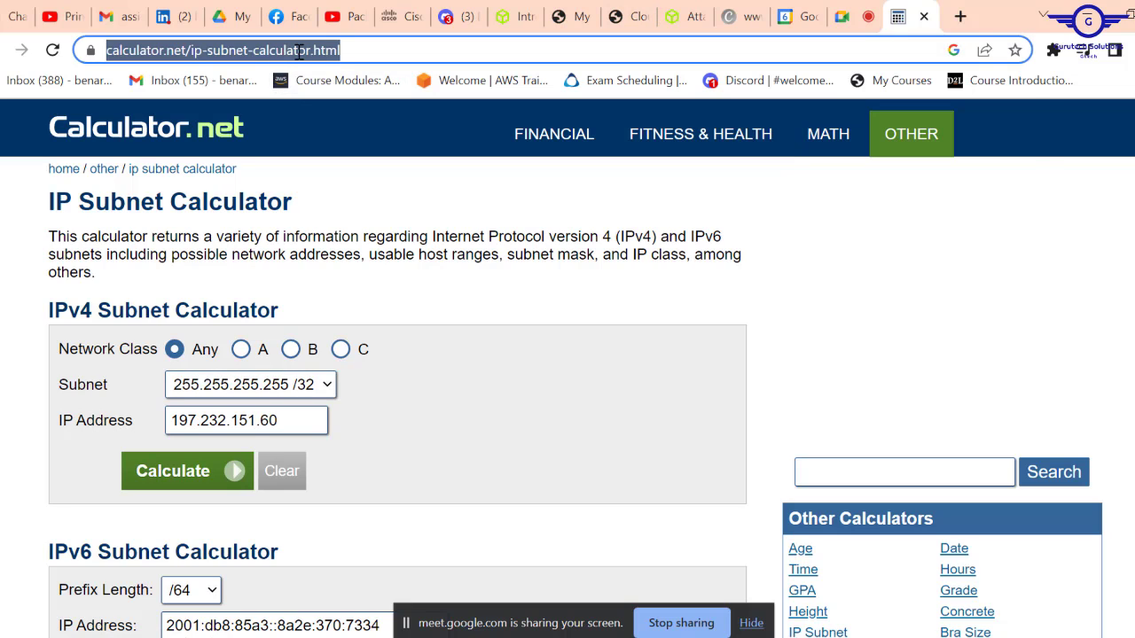
type("administrat")
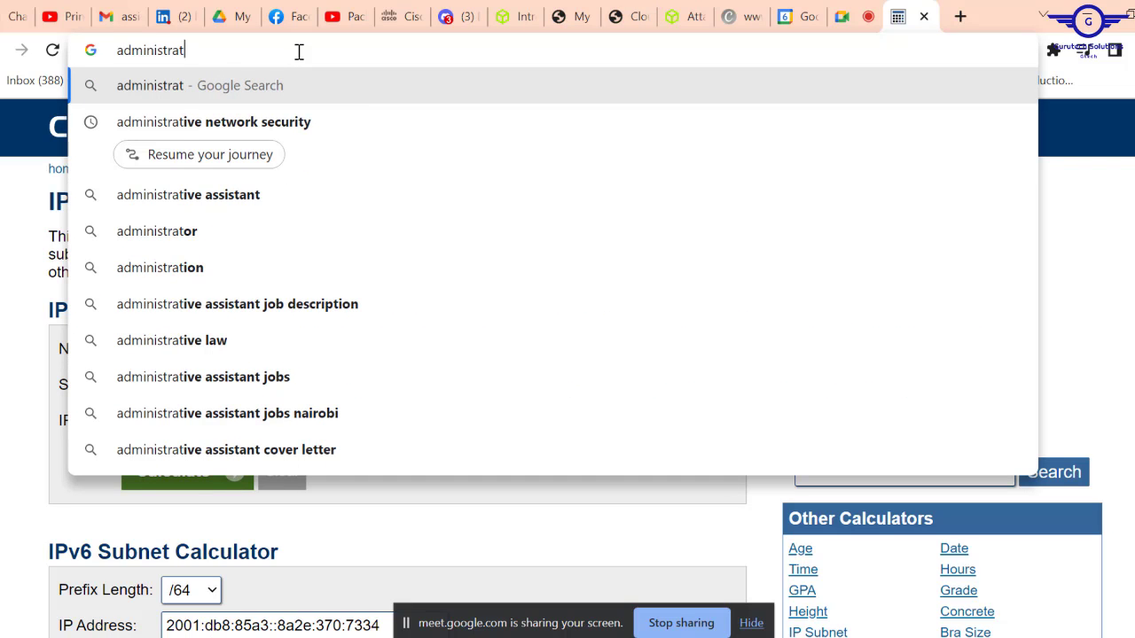
type("ive di")
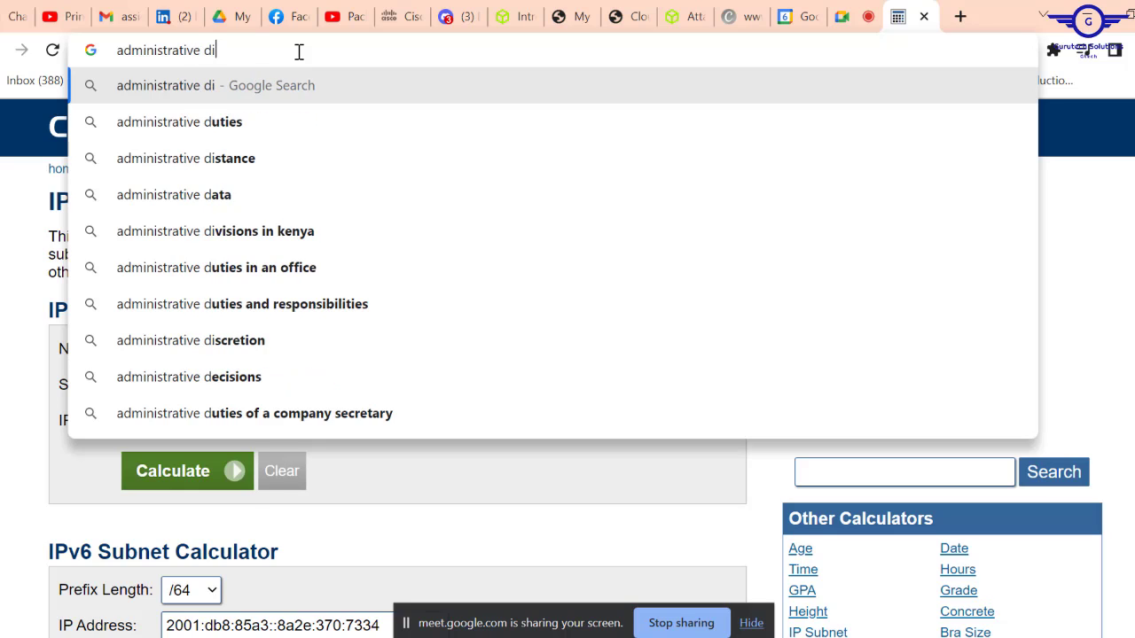
type("stance")
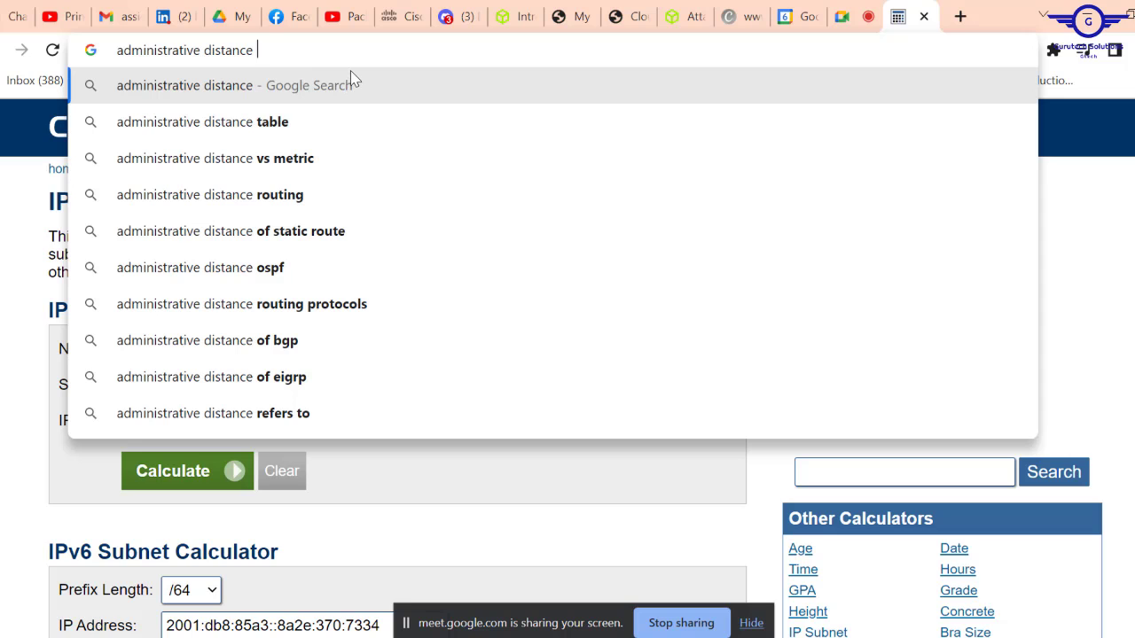
type(" in routin")
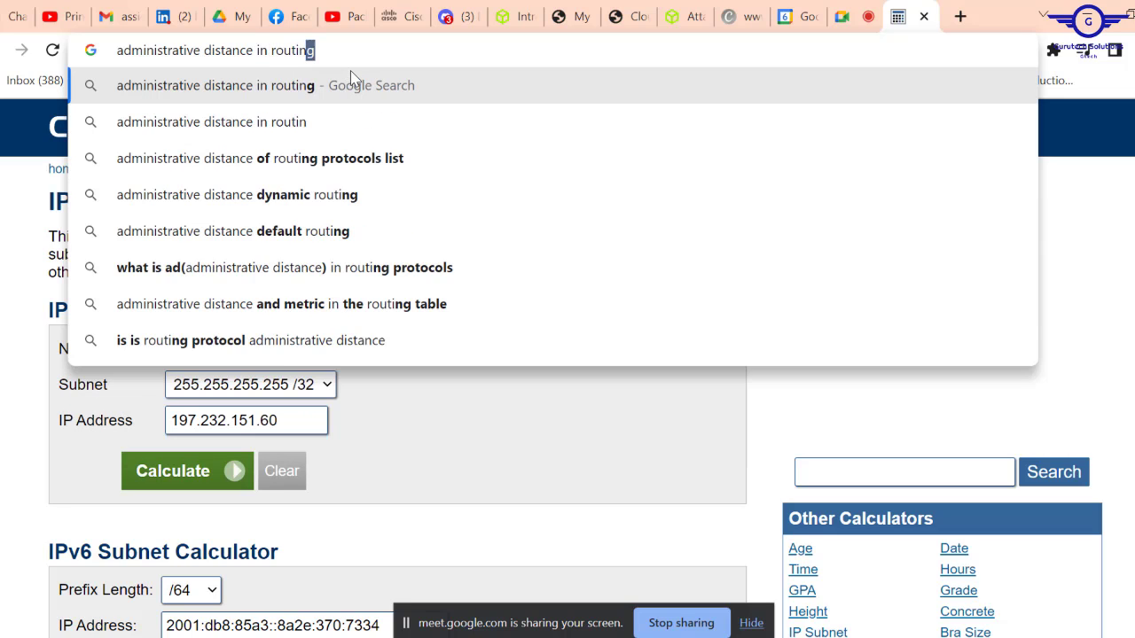
type("g")
key("Return")
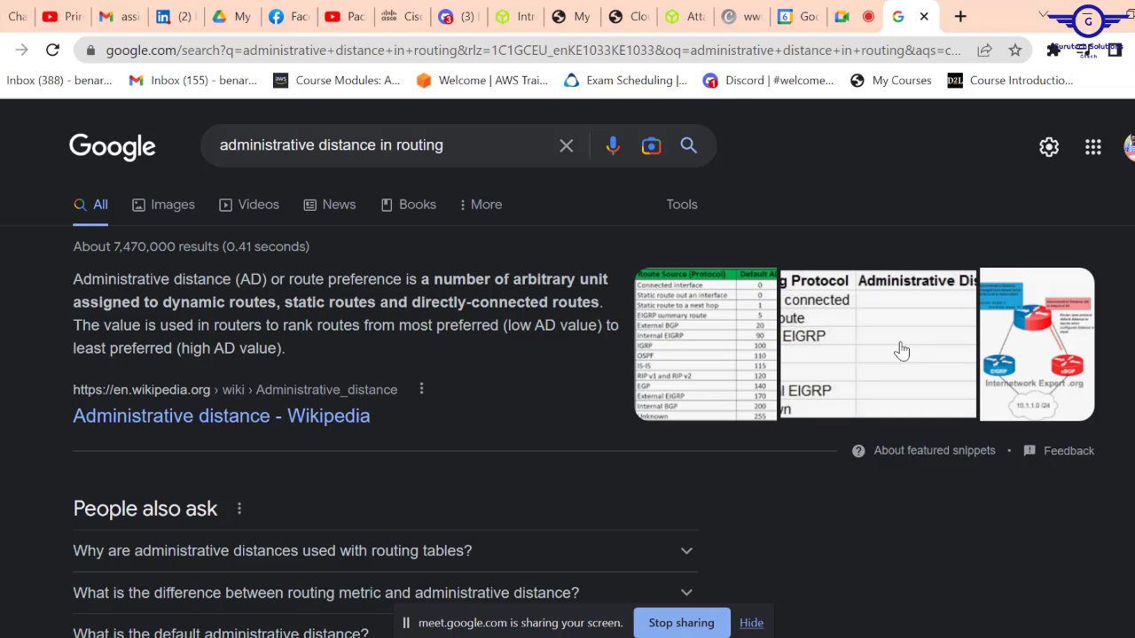
Examine the table of administrative distances per routing protocol in the image result, and switch back to Packet Tracer.
left_click(862, 356)
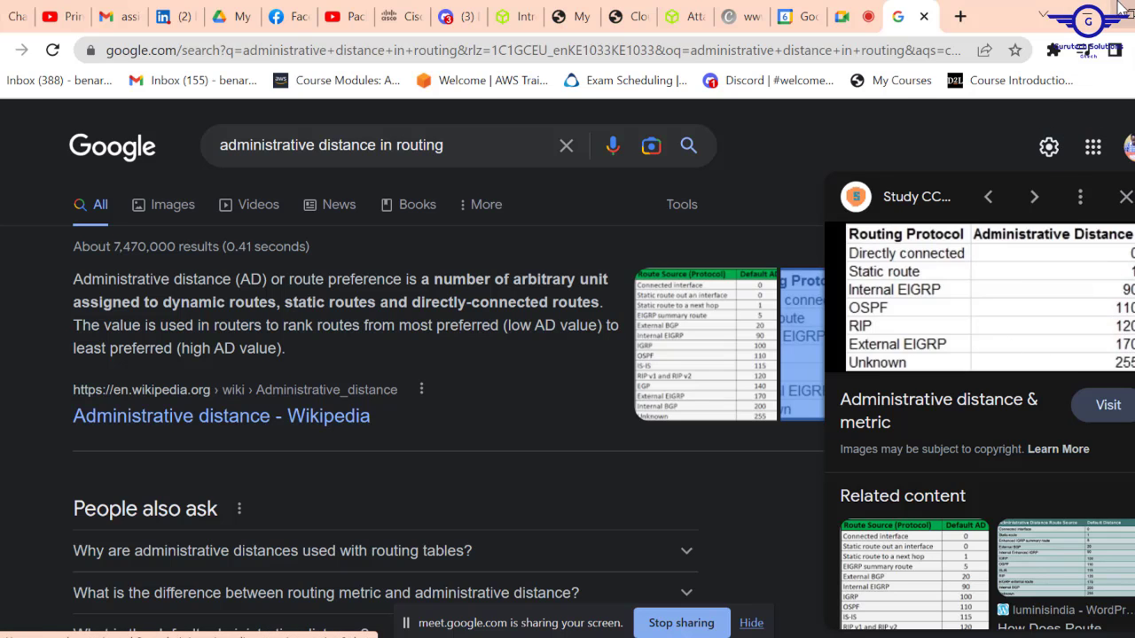
left_click(1088, 13)
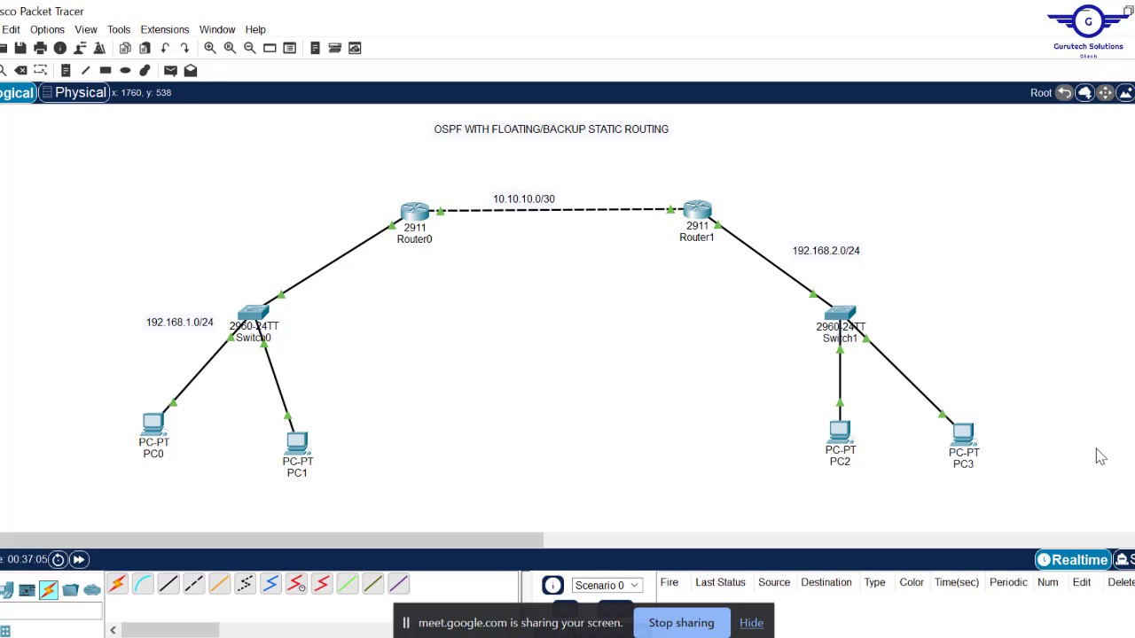
left_click(751, 624)
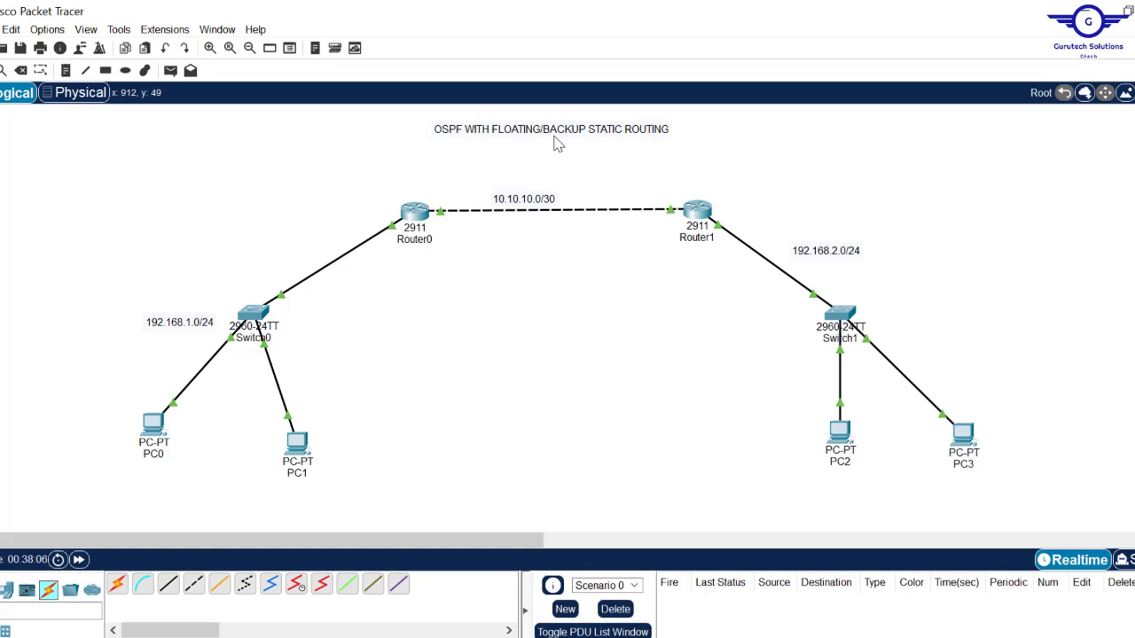
Add a note reading "AD=110" below the 10.10.10.0/30 link between Router0 and Router1.
left_click(67, 70)
left_click(484, 257)
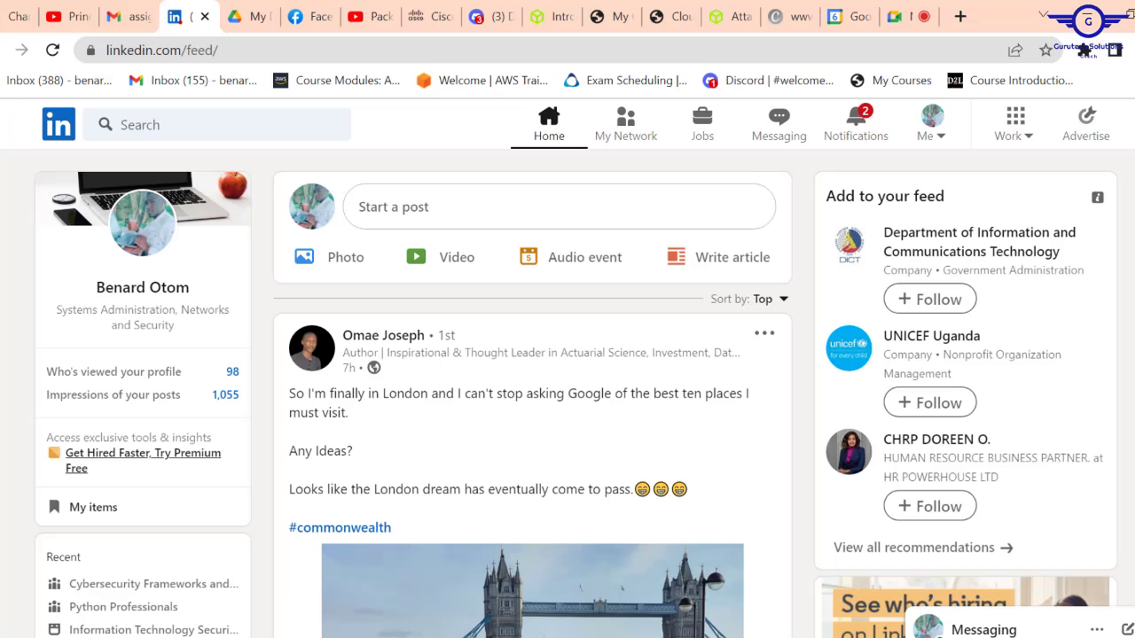
scroll(532, 399, "down", 4)
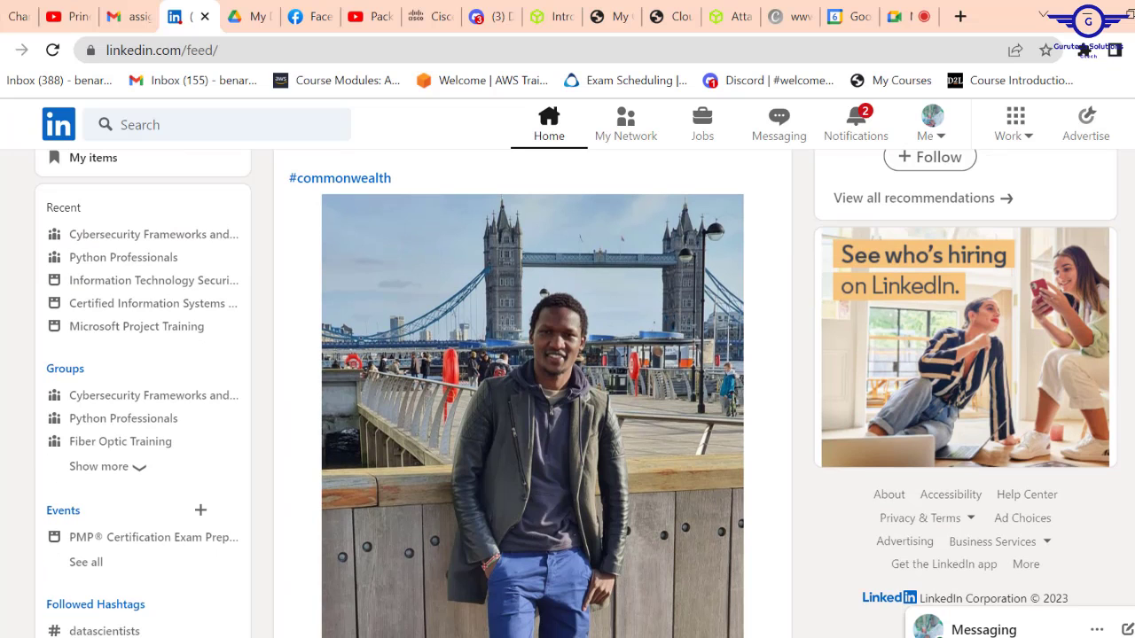
scroll(532, 399, "up", 1)
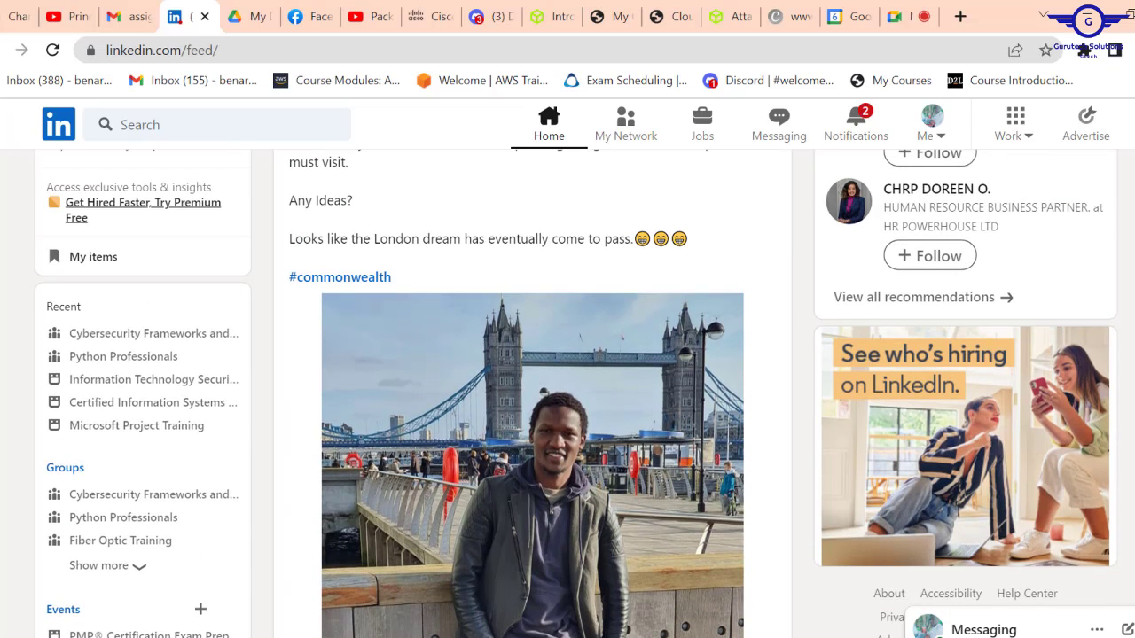
left_click(905, 16)
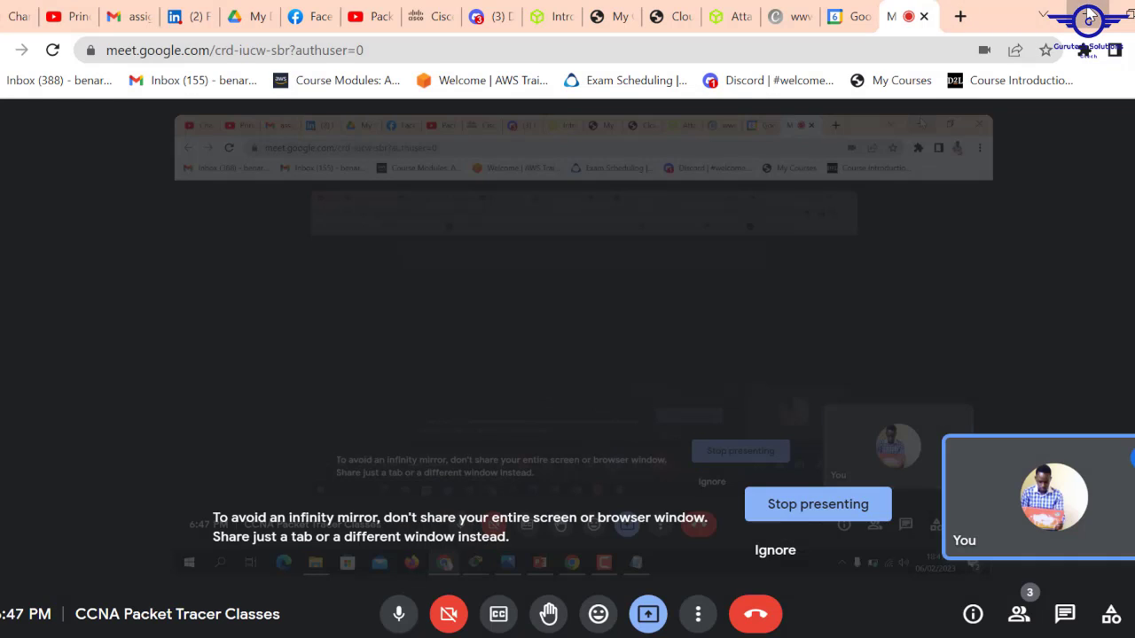
key("alt+Tab")
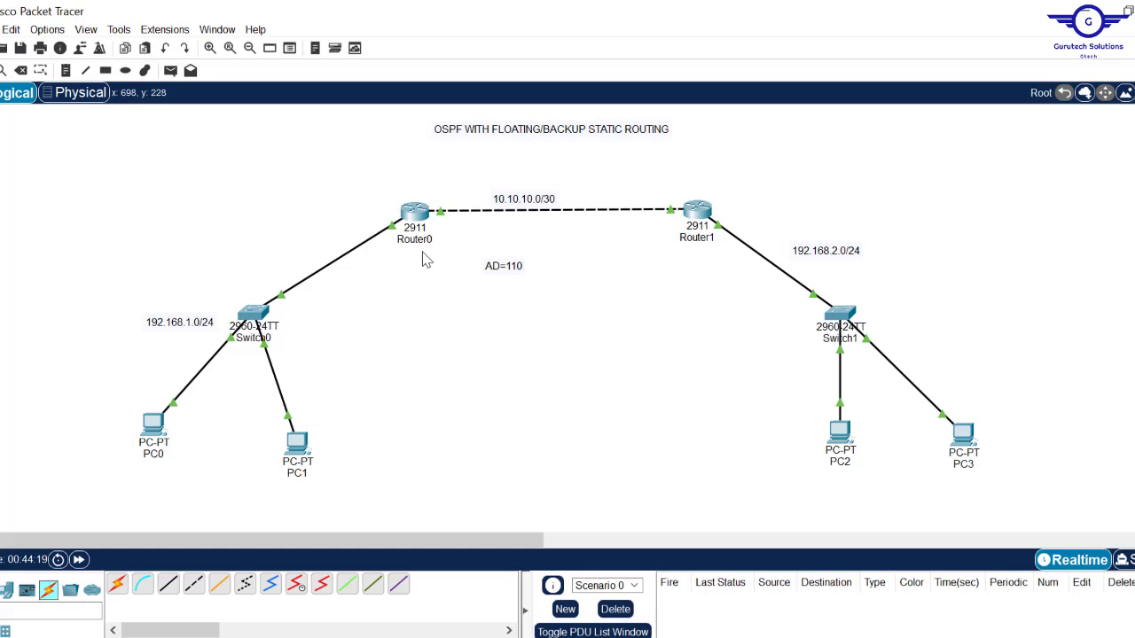
Highlight the "AD=110" note below the router link to examine OSPF's administrative distance, and leave the note's text editing.
double_click(523, 266)
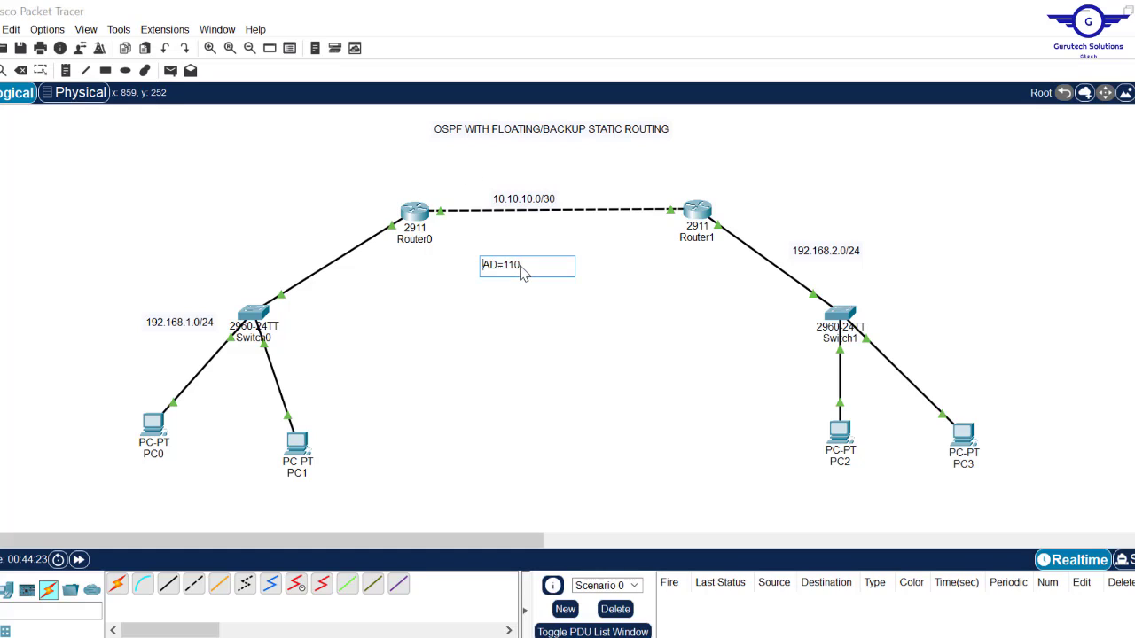
left_click_drag(526, 266, 478, 266)
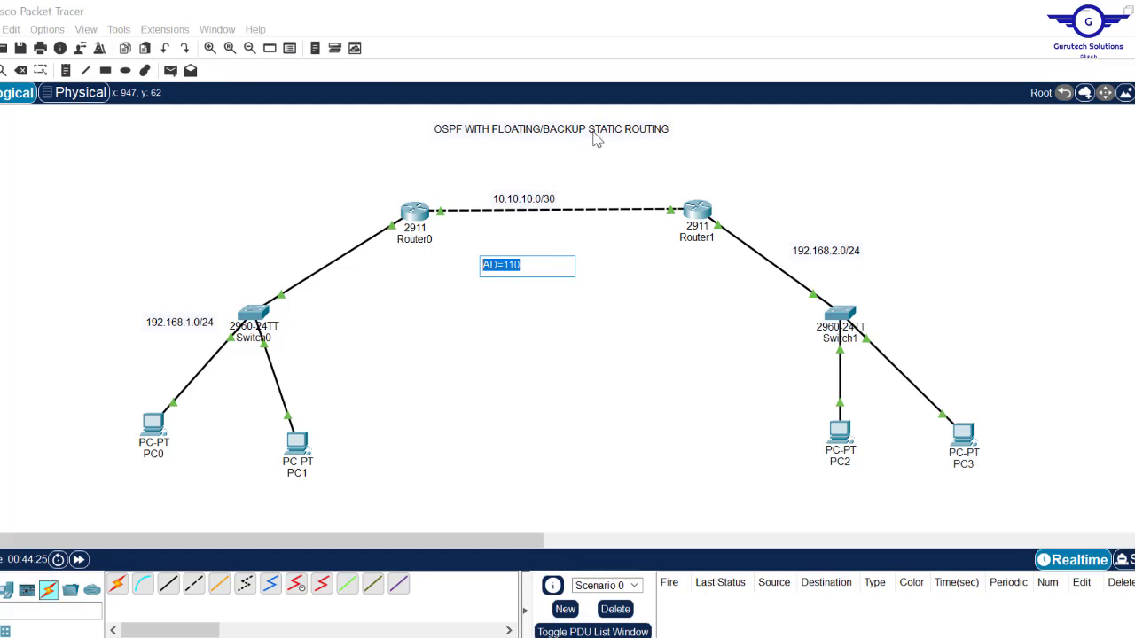
left_click(532, 264)
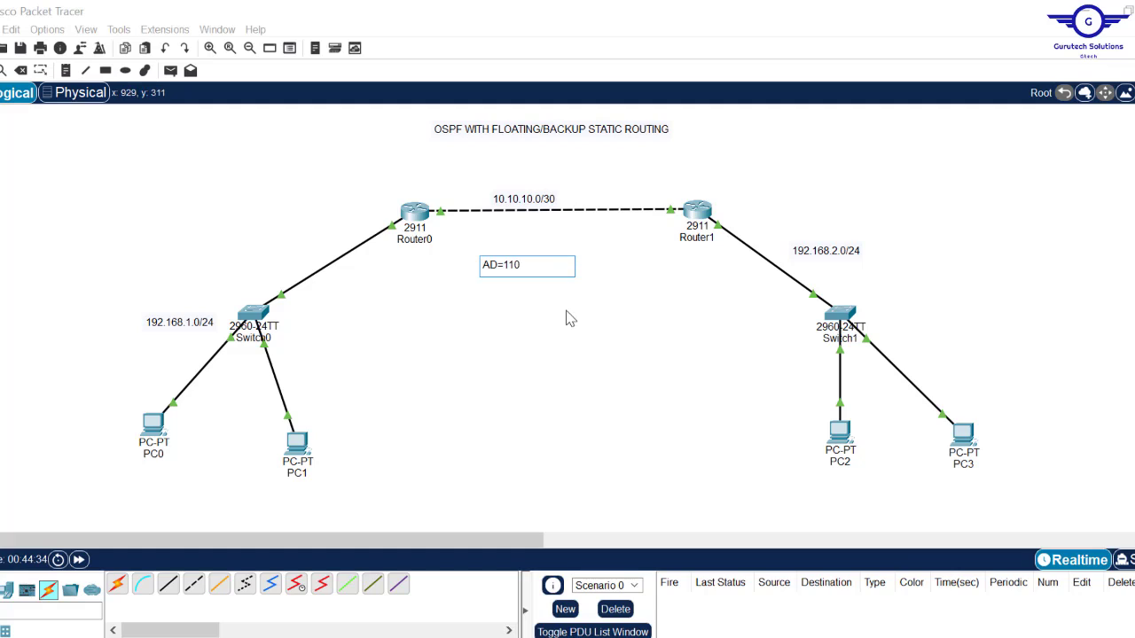
left_click(572, 332)
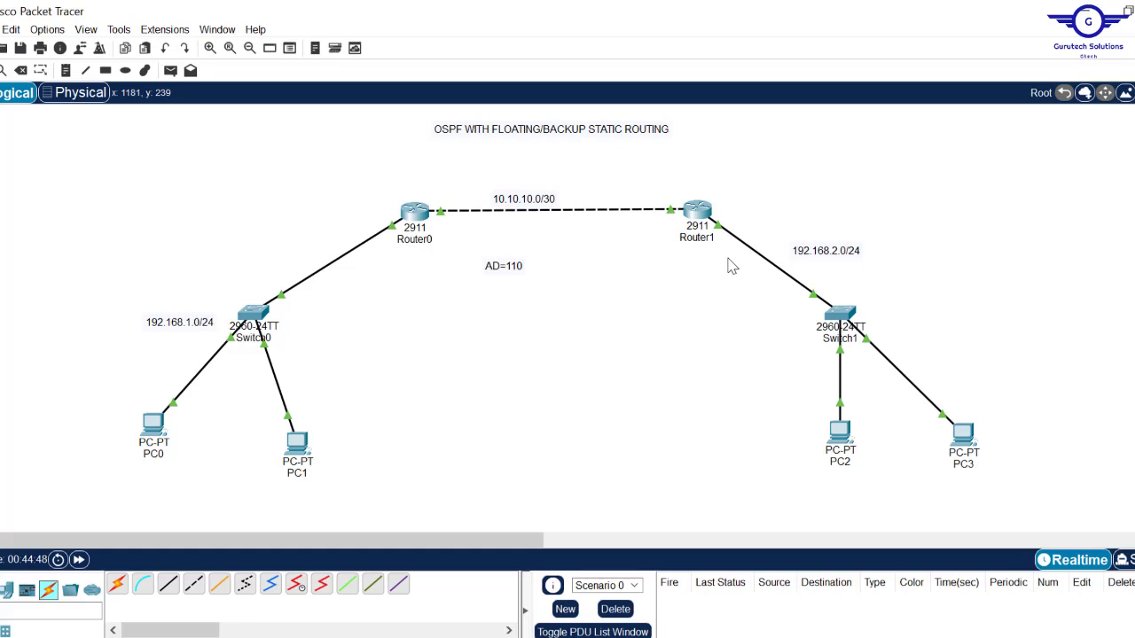
double_click(512, 277)
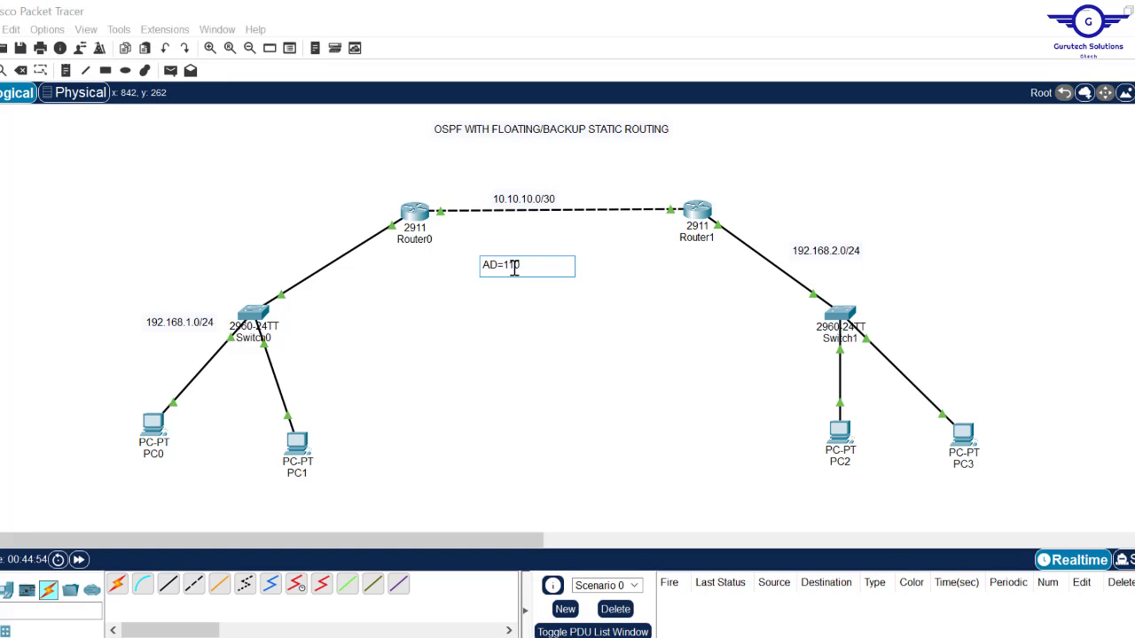
left_click(439, 303)
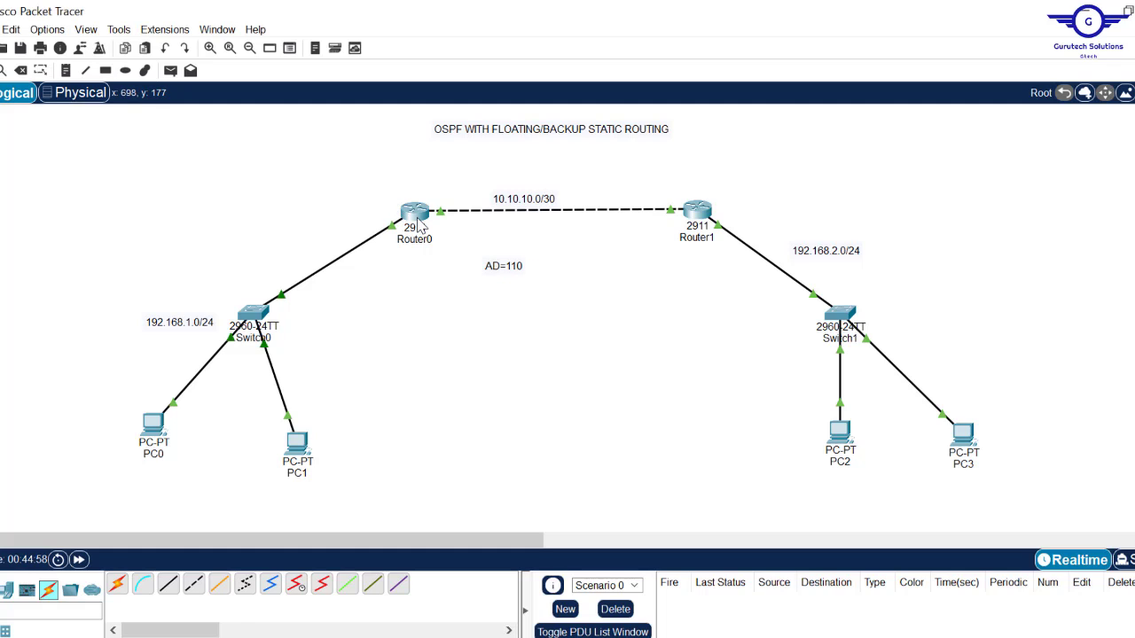
mouse_move(419, 226)
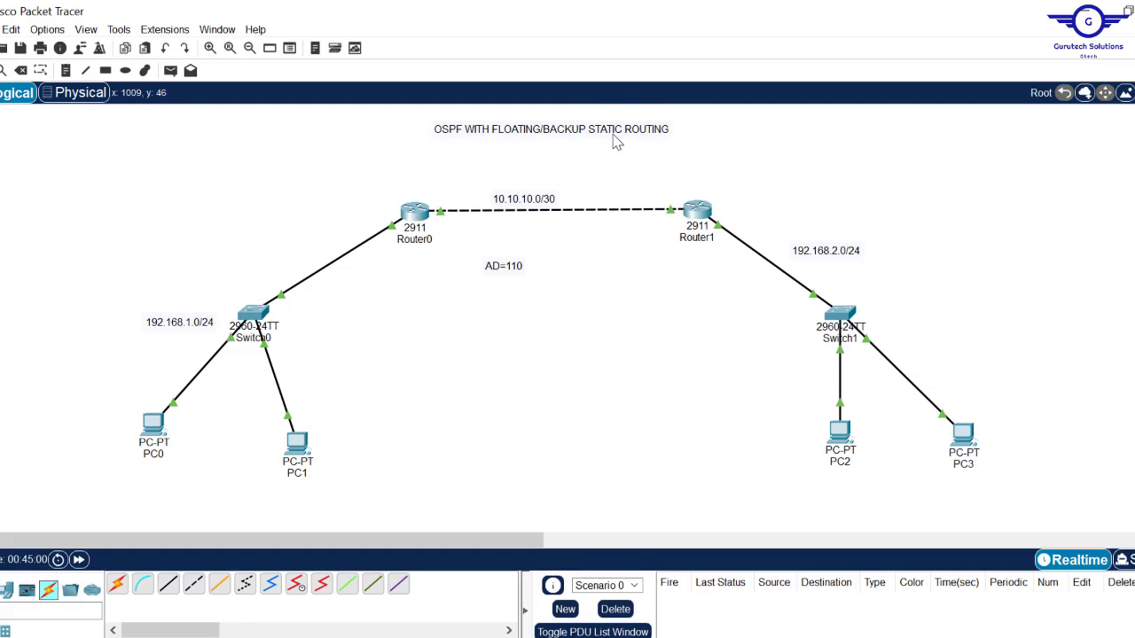
Open Router0's command line and enter privileged EXEC mode with "En".
left_click(419, 213)
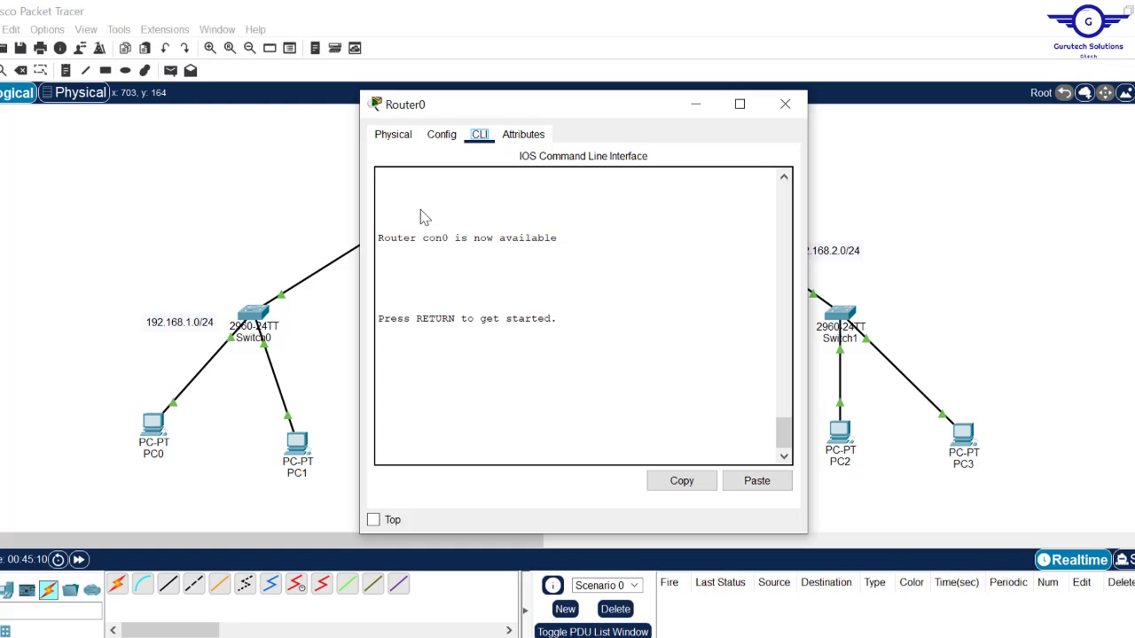
left_click(527, 370)
key("Return")
key("Return")
key("Return")
type("E")
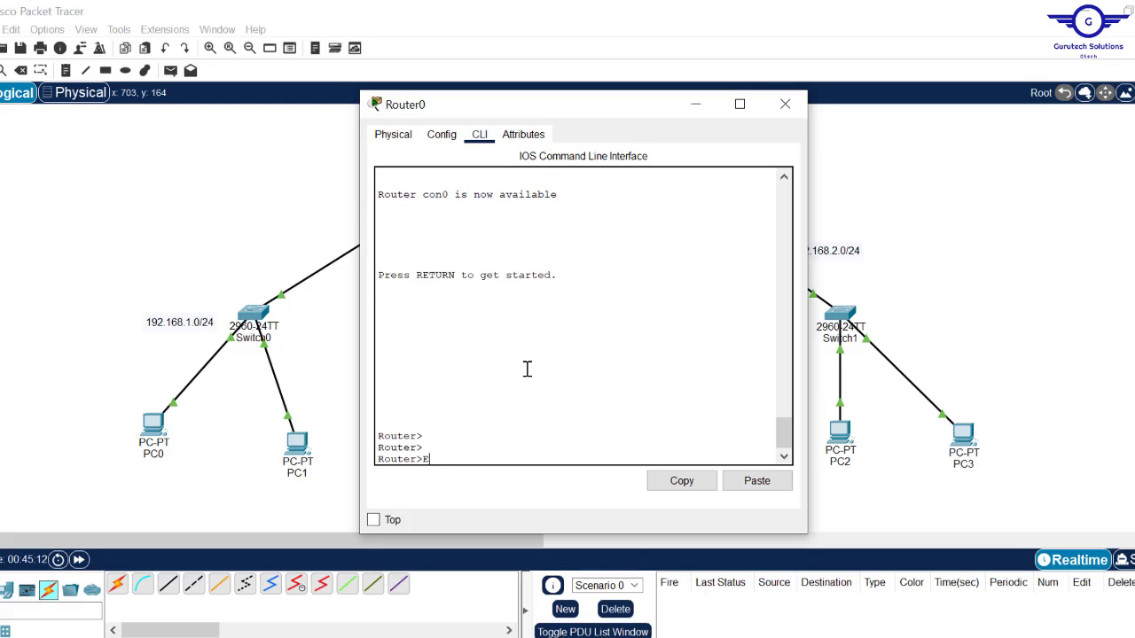
type("n")
key("Return")
key("Return")
key("Return")
Enter global configuration mode on Router0 with "conf t".
type("c")
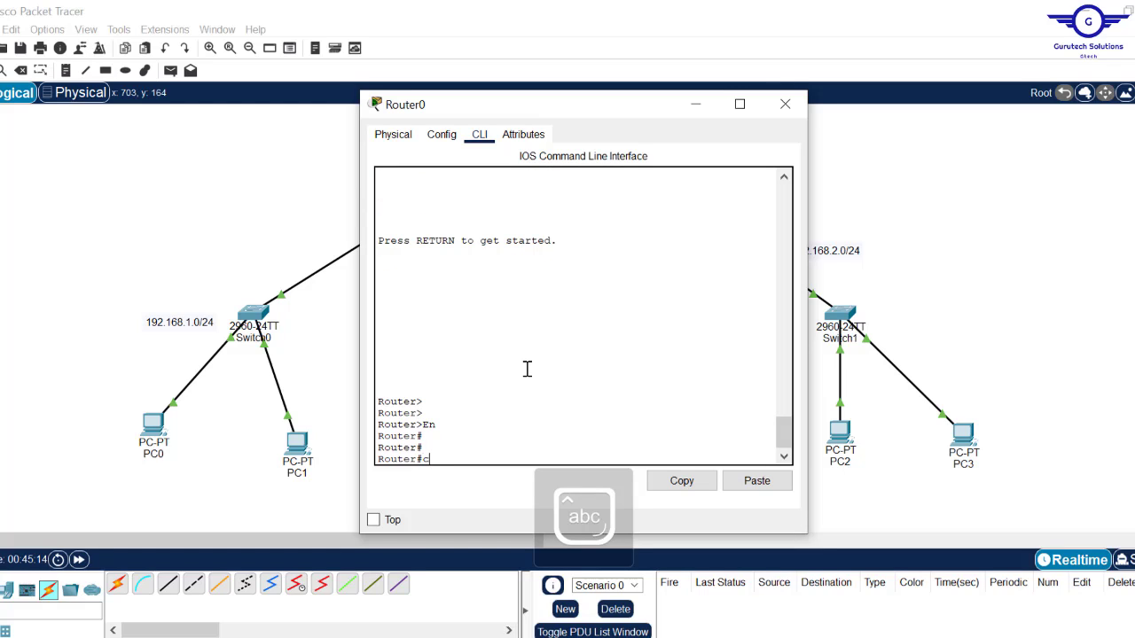
type("onf t")
key("Return")
key("Return")
key("Return")
key("Return")
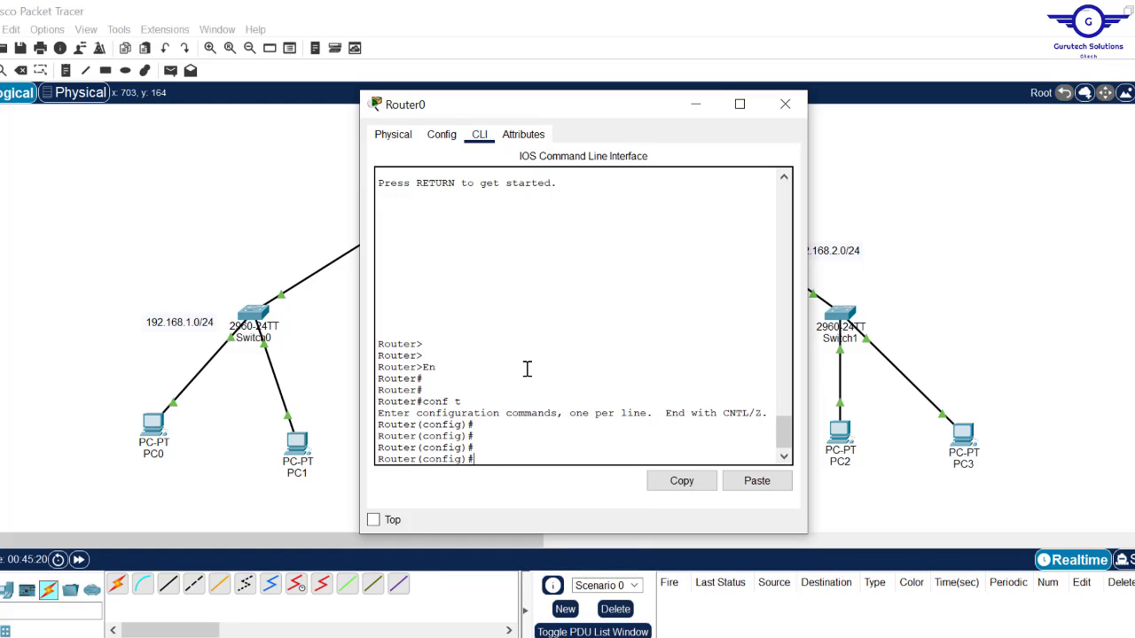
Begin a static route command on Router0 for destination 192.168.2.0 255.255.255.0, and widen the router window to fit the line.
type("ip rout")
key("Tab")
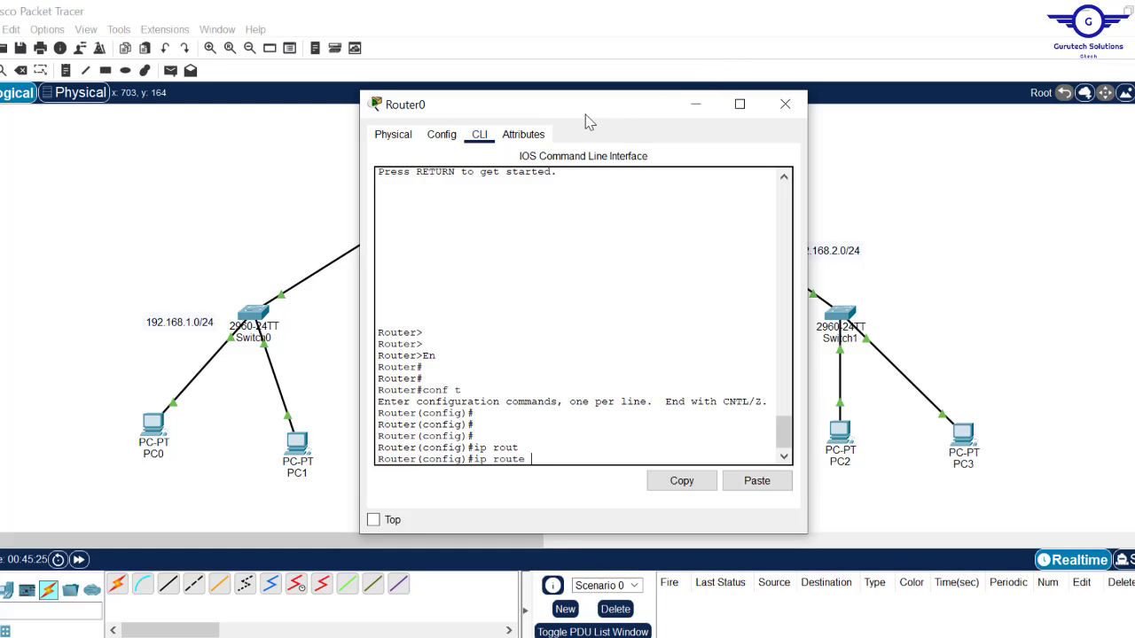
left_click_drag(589, 121, 409, 127)
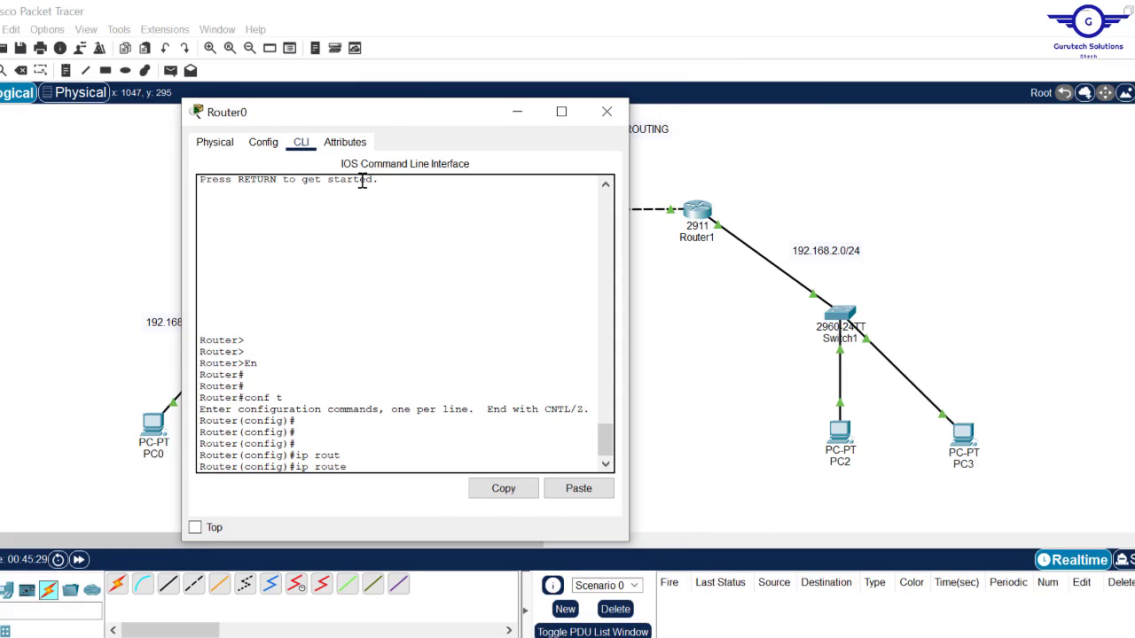
left_click(820, 182)
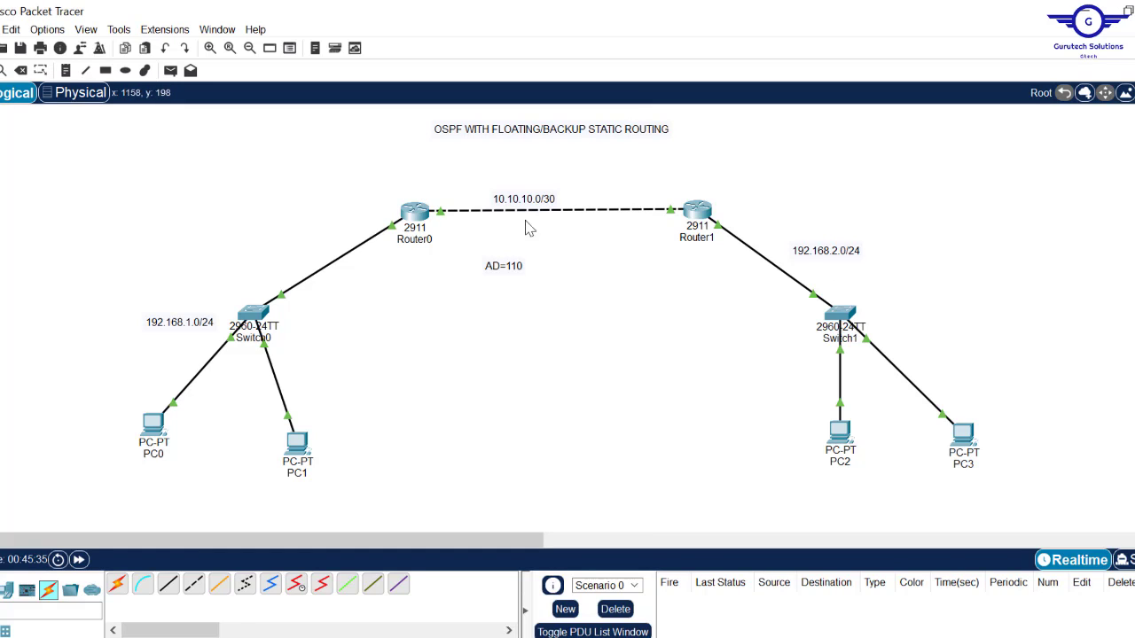
left_click(414, 213)
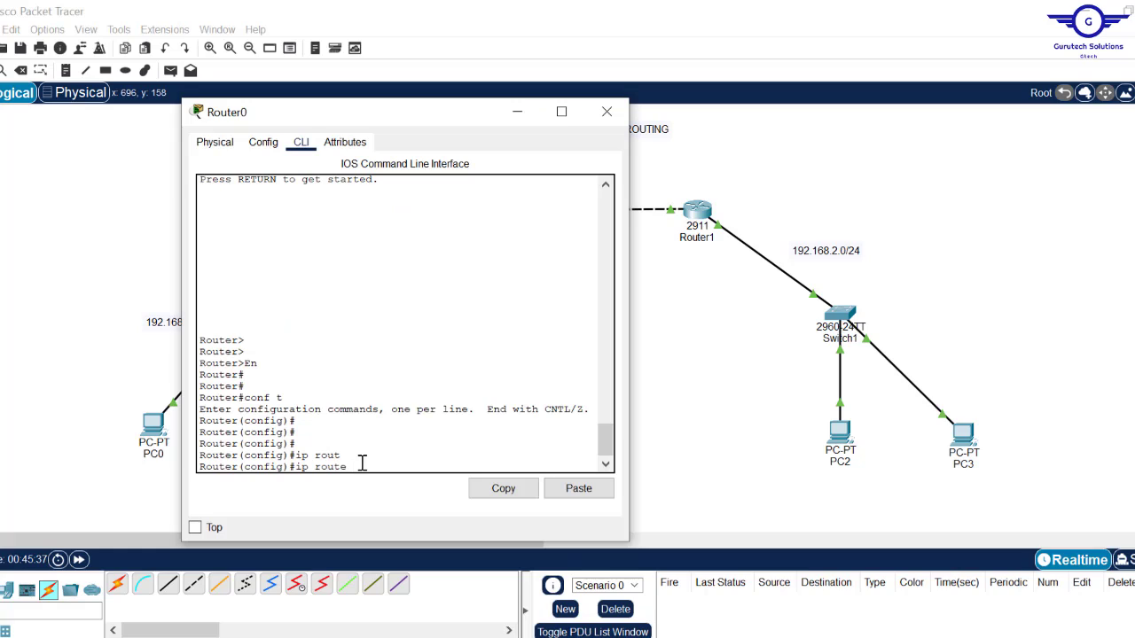
type("92.168.2.0 255.255.255.0")
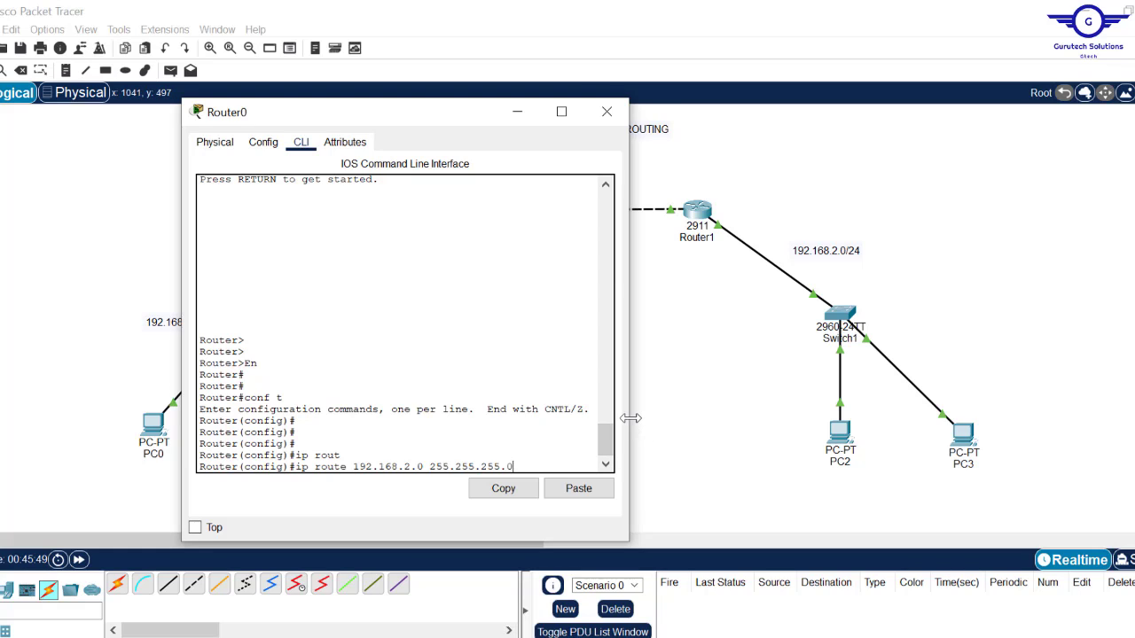
left_click_drag(629, 426, 778, 438)
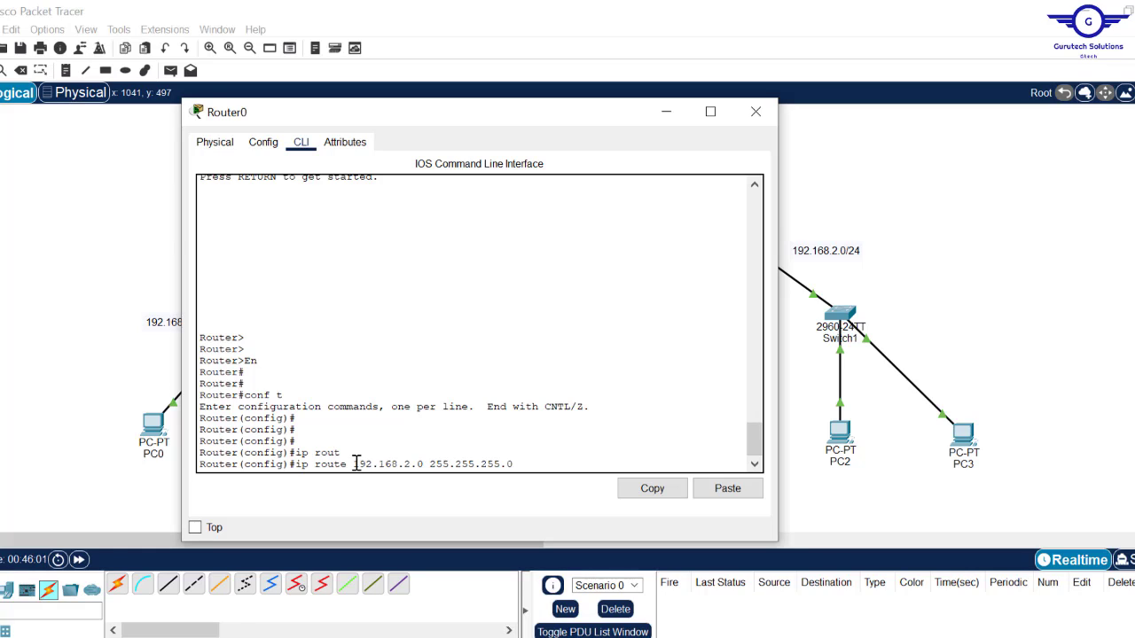
Check Router1's interface address on the 10.10.10.0/30 link, and append the next hop 10.10.10.2 to Router0's pending ip route command.
left_click_drag(353, 464, 485, 472)
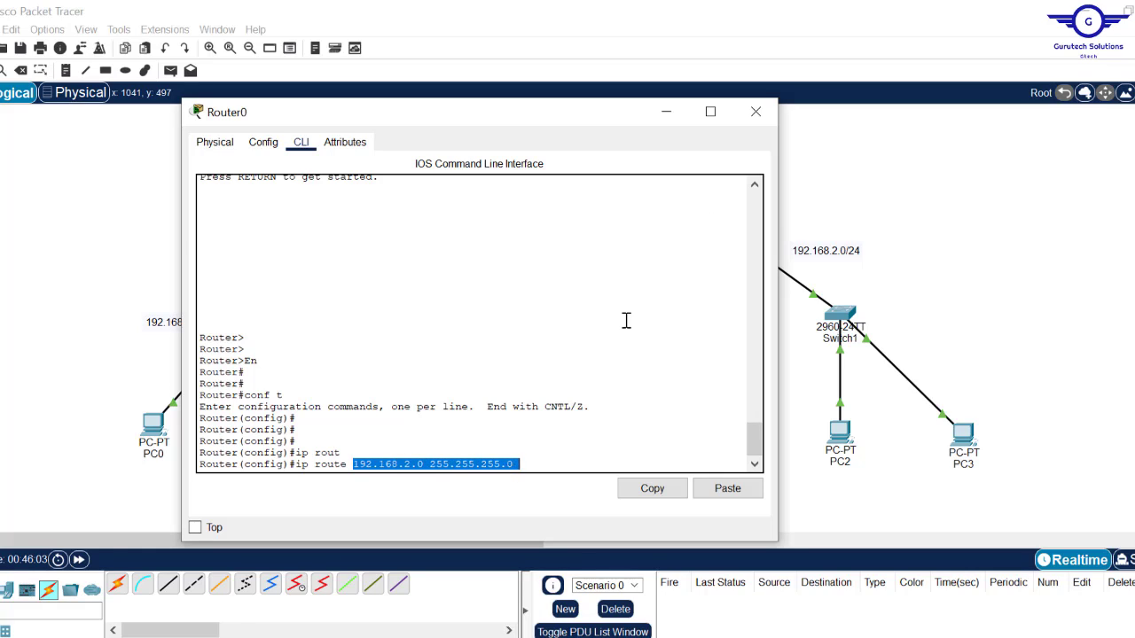
left_click(930, 157)
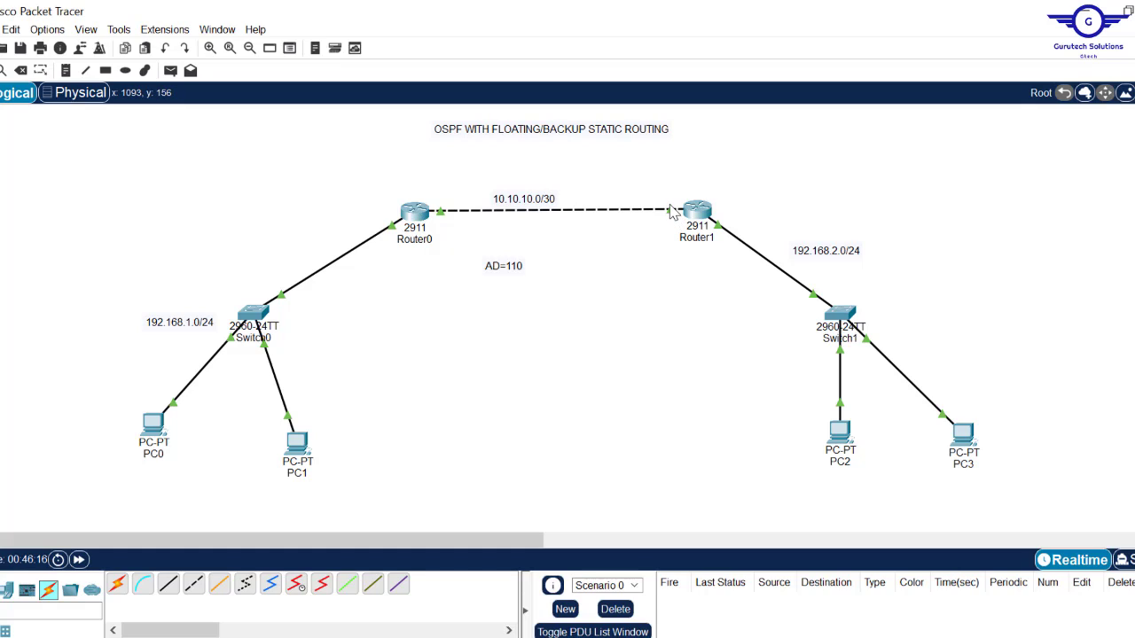
mouse_move(674, 212)
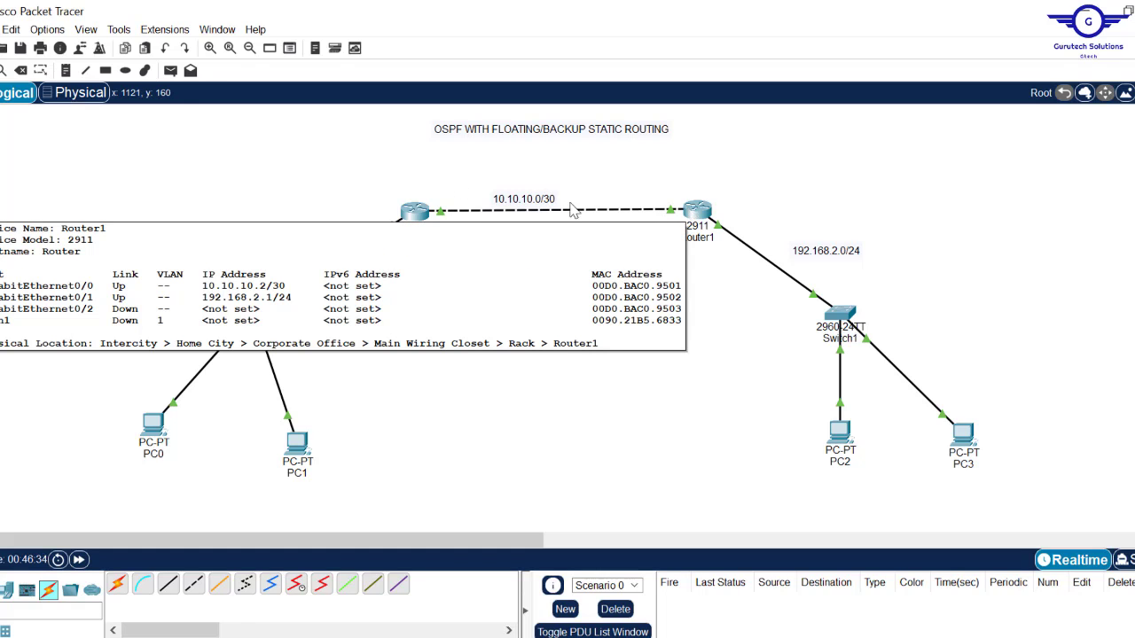
left_click(416, 214)
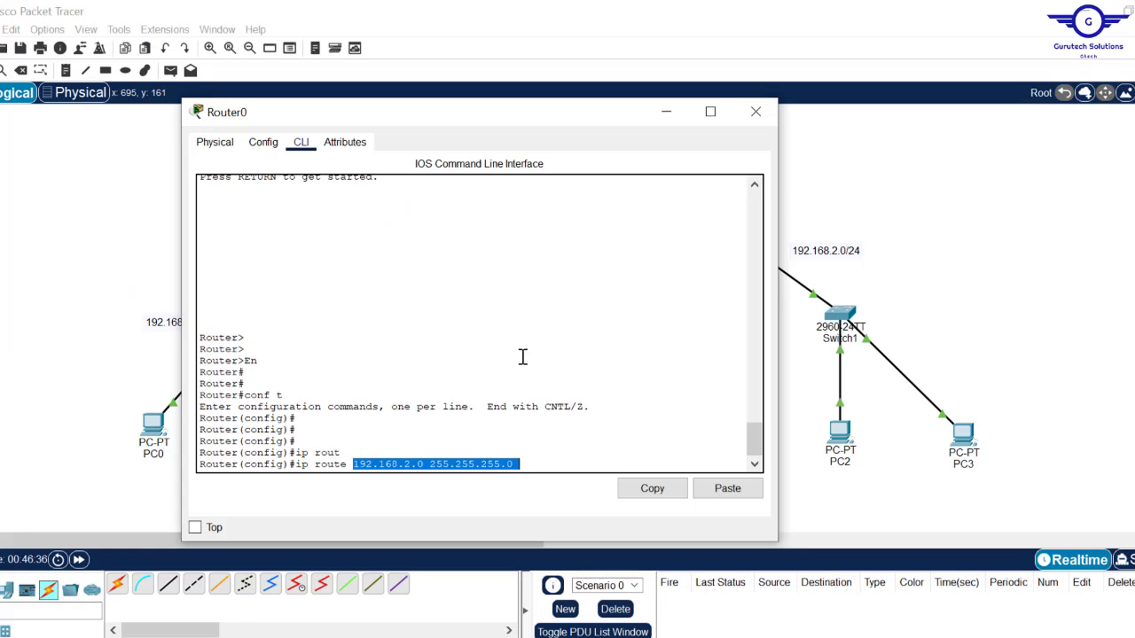
left_click(440, 461)
left_click(912, 192)
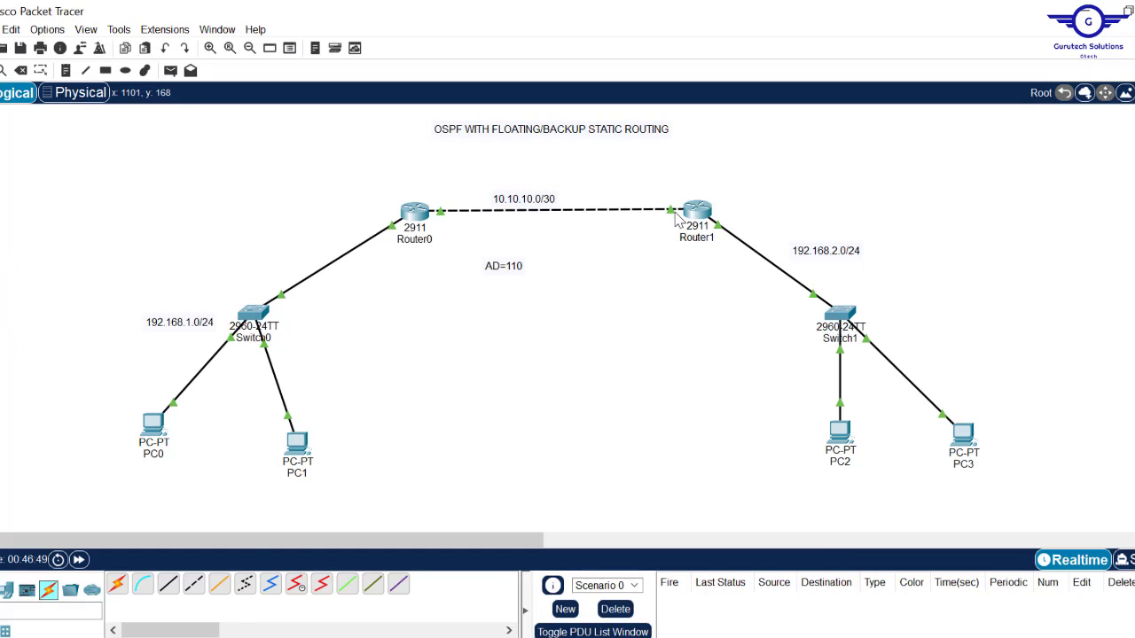
left_click(417, 213)
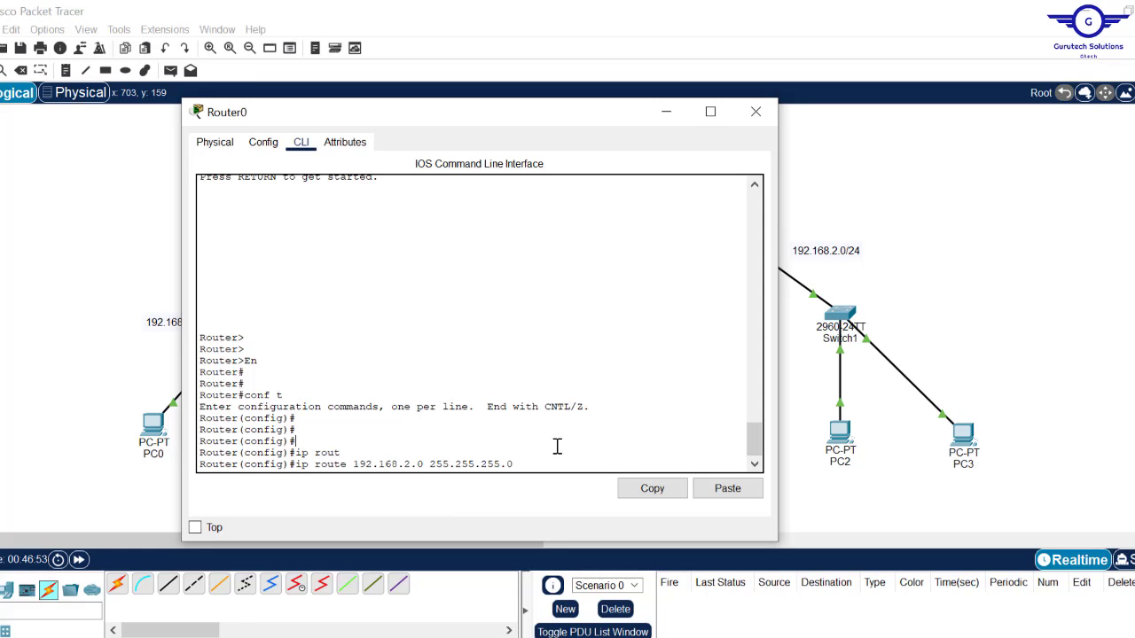
type("10.10.10.2")
left_click_drag(584, 463, 297, 465)
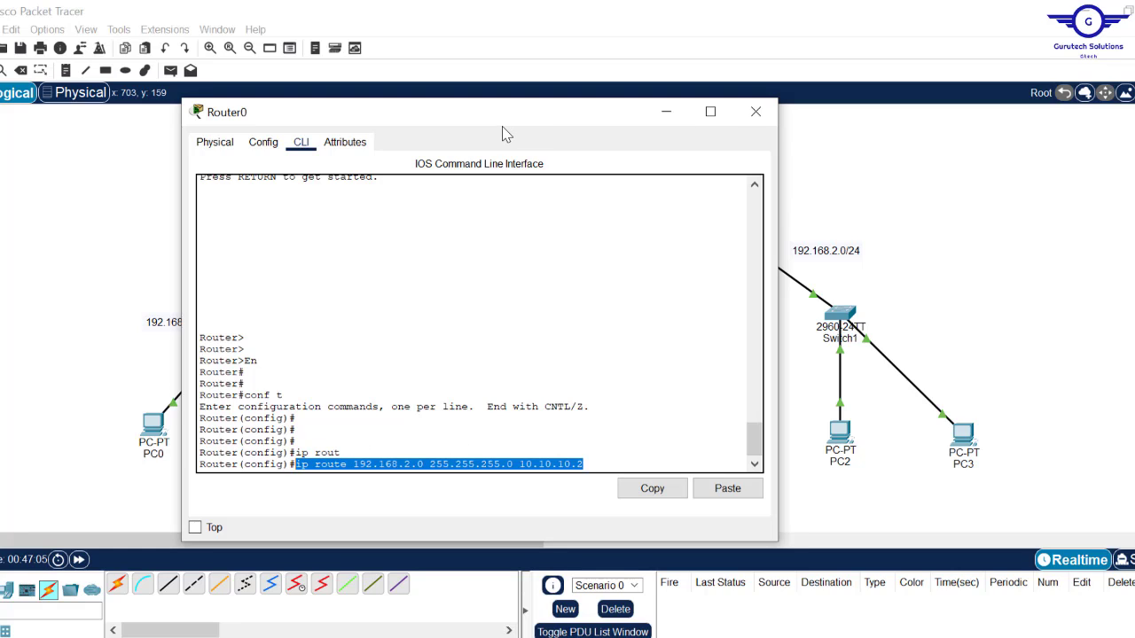
Complete the ip route command to 192.168.2.0 via 10.10.10.2 with administrative distance 170, and execute it on Router0.
left_click_drag(501, 119, 551, 231)
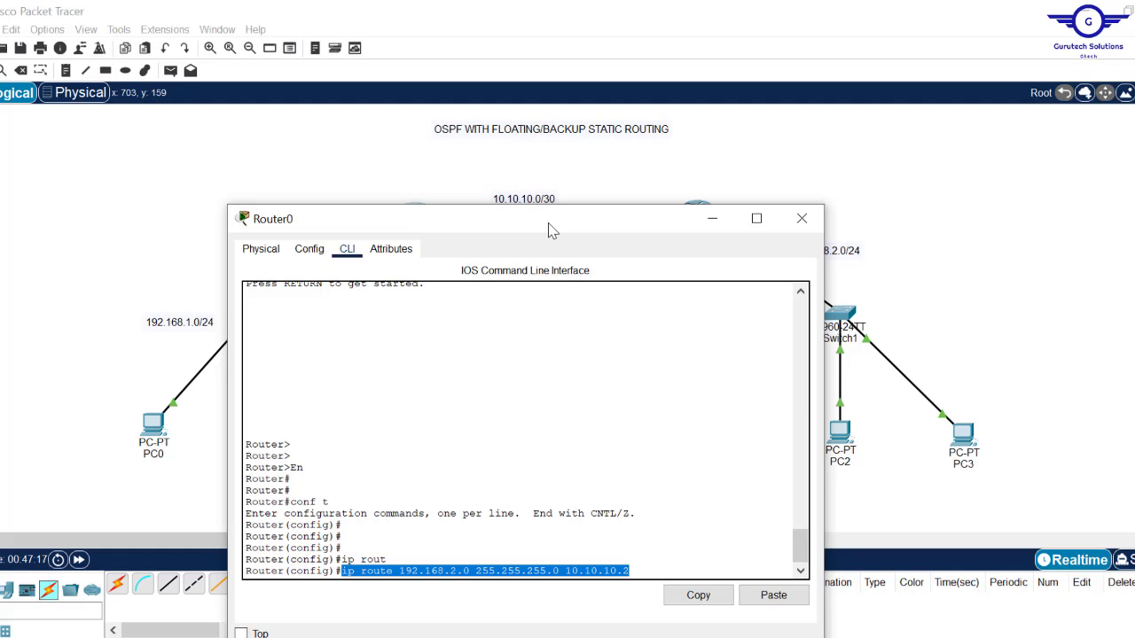
left_click_drag(577, 230, 586, 195)
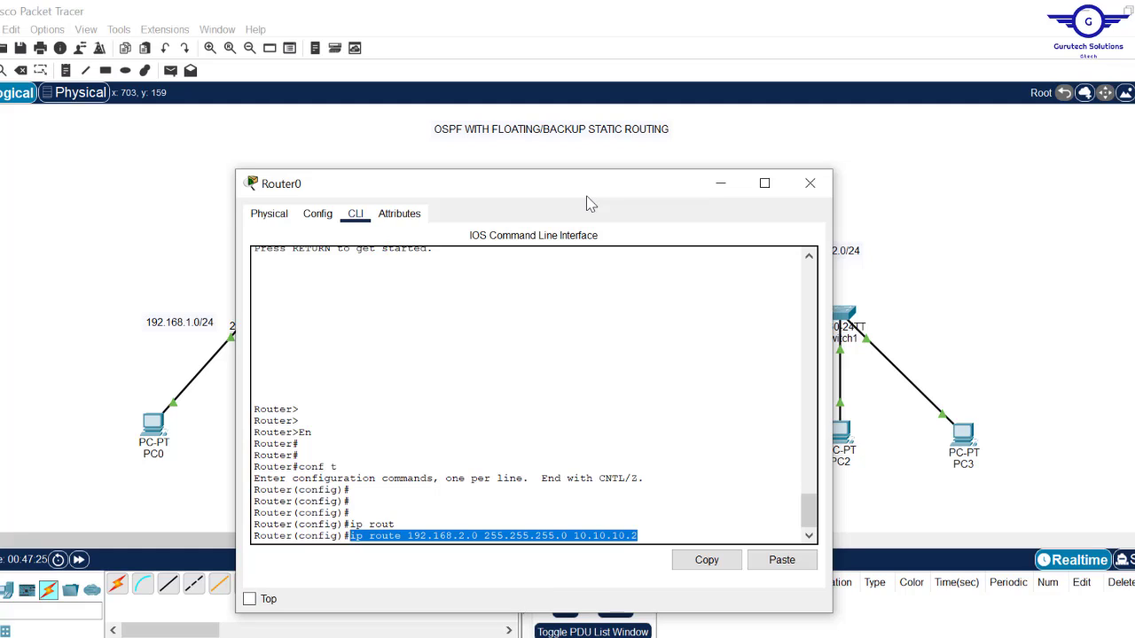
left_click(651, 526)
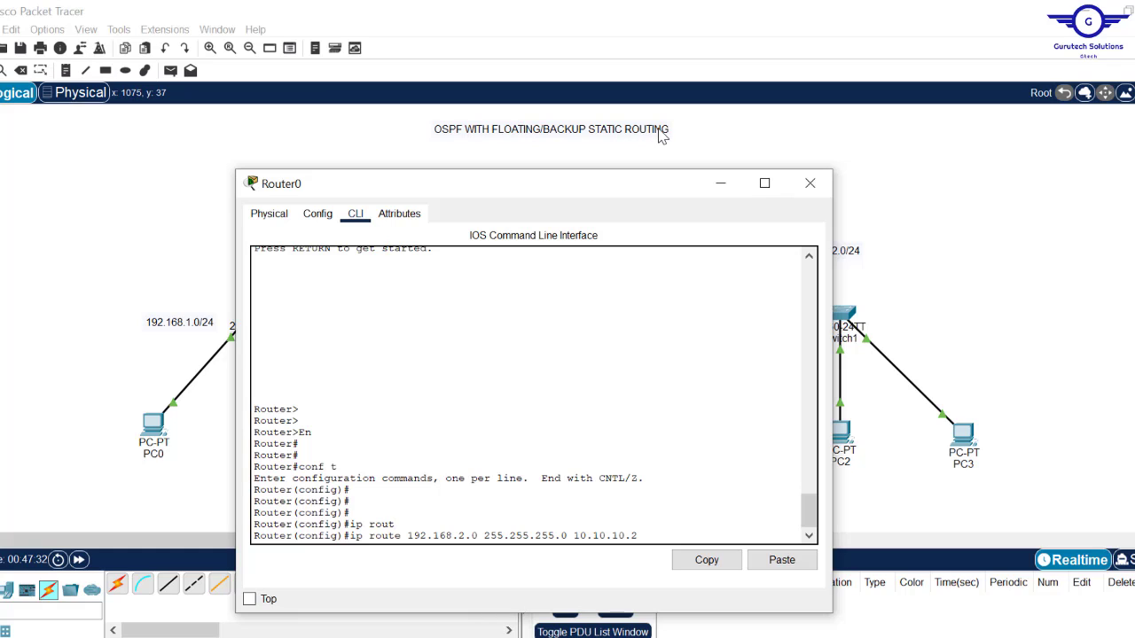
left_click(957, 245)
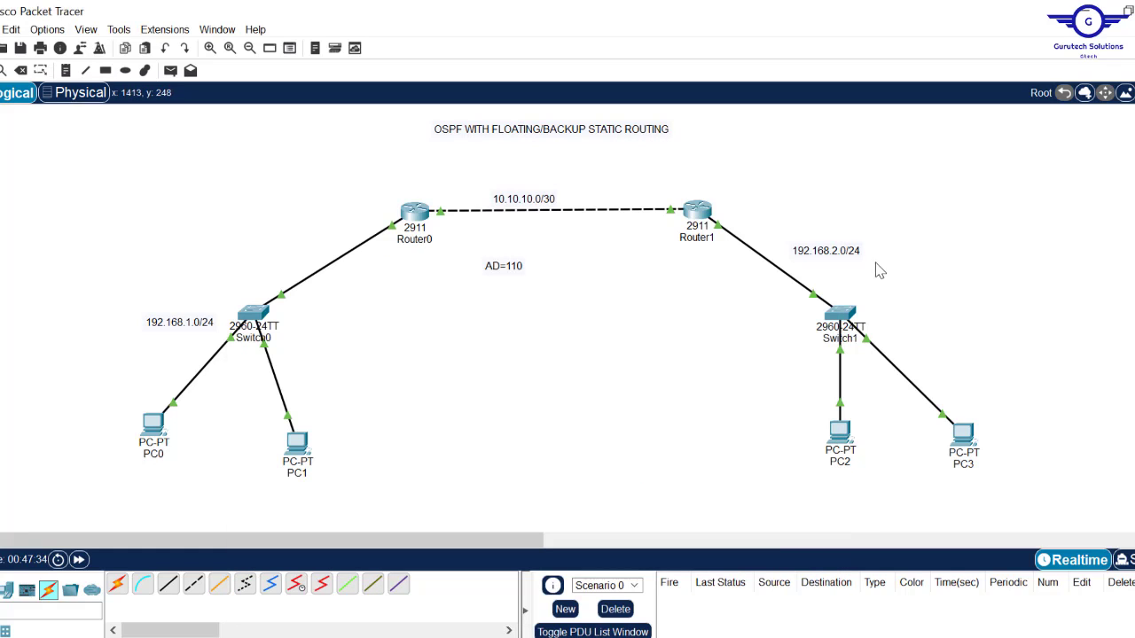
left_click(411, 215)
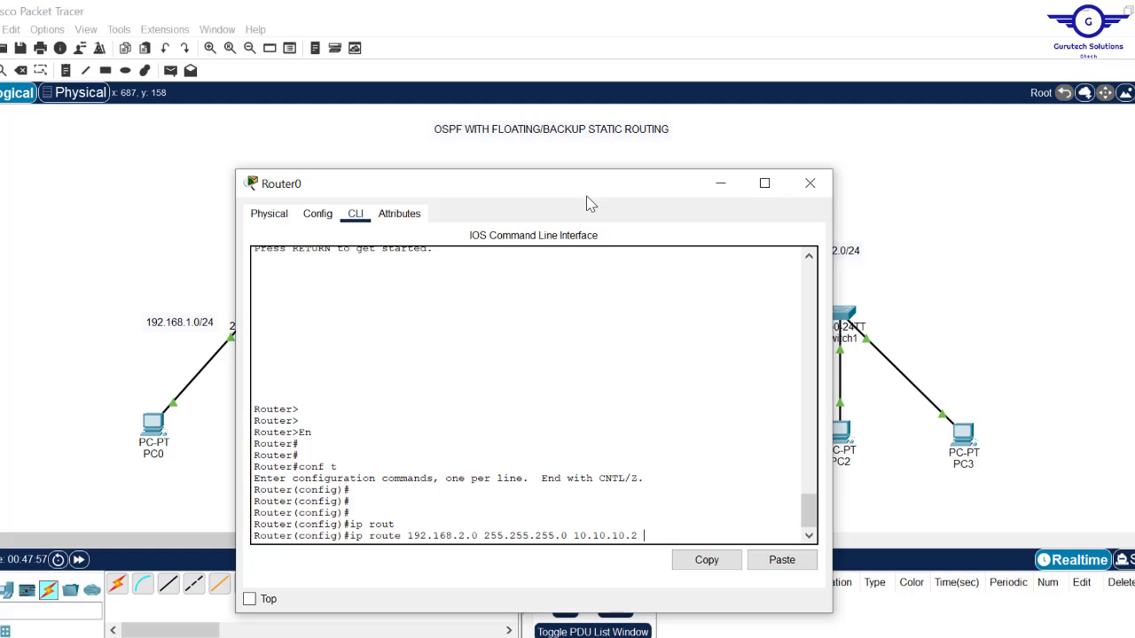
left_click_drag(586, 198, 599, 163)
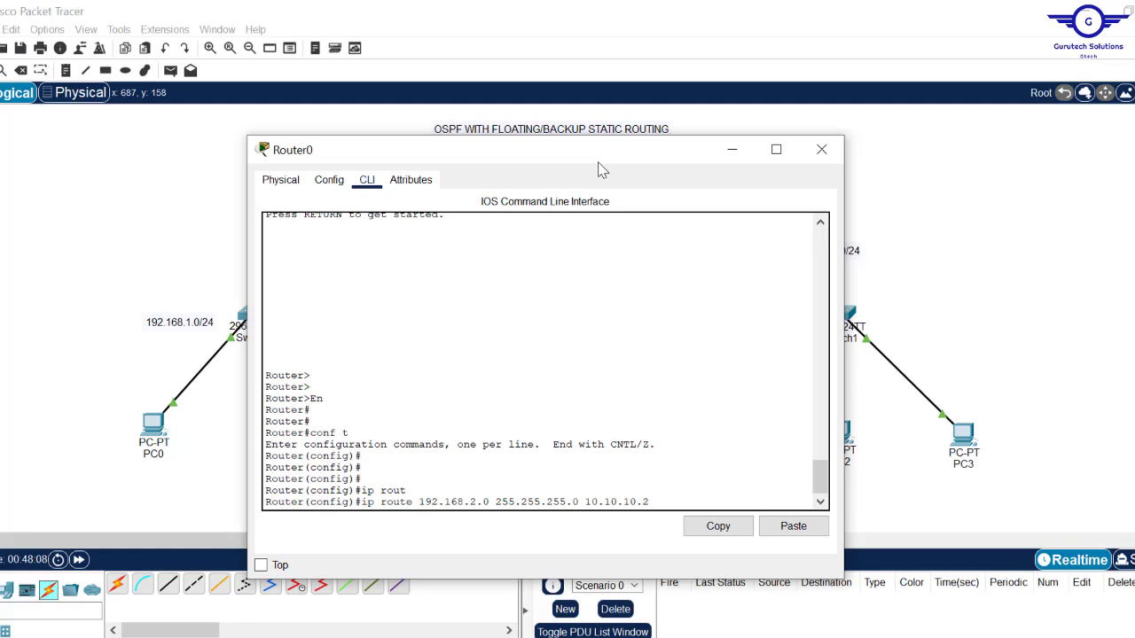
type("0")
key("Return")
key("Return")
key("Return")
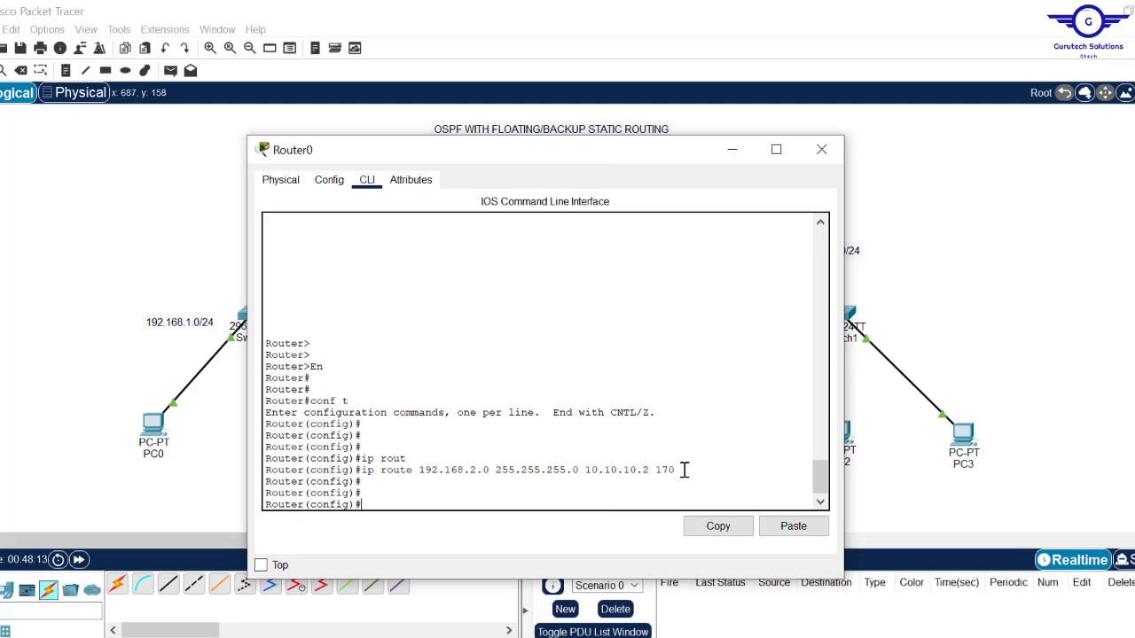
Save Router0's running configuration with "do wr".
left_click_drag(679, 470, 365, 471)
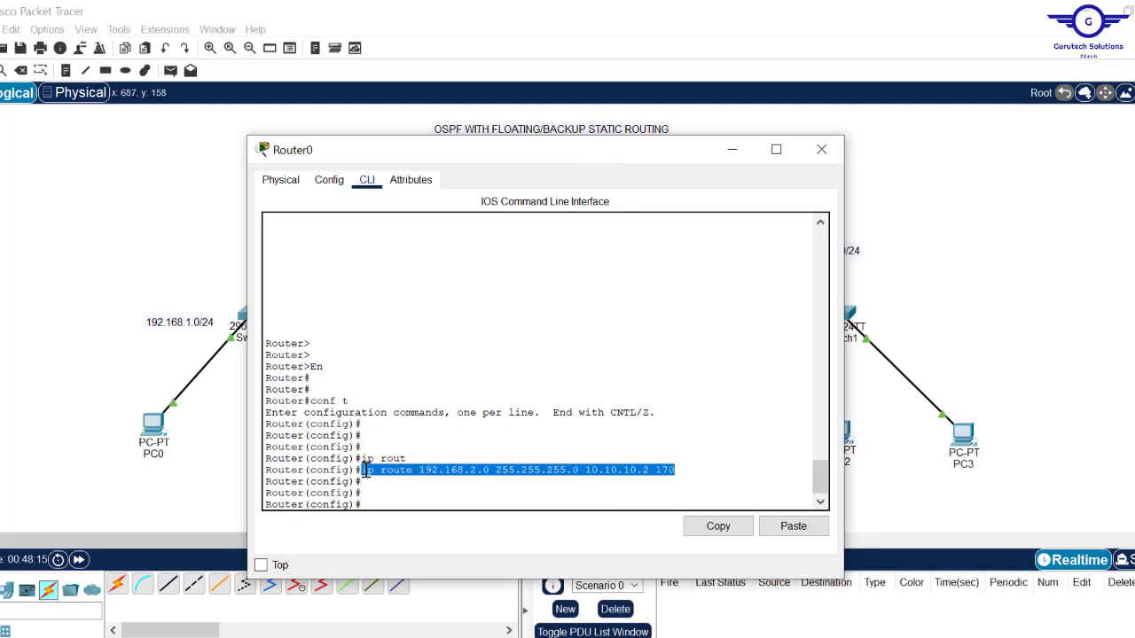
left_click(409, 501)
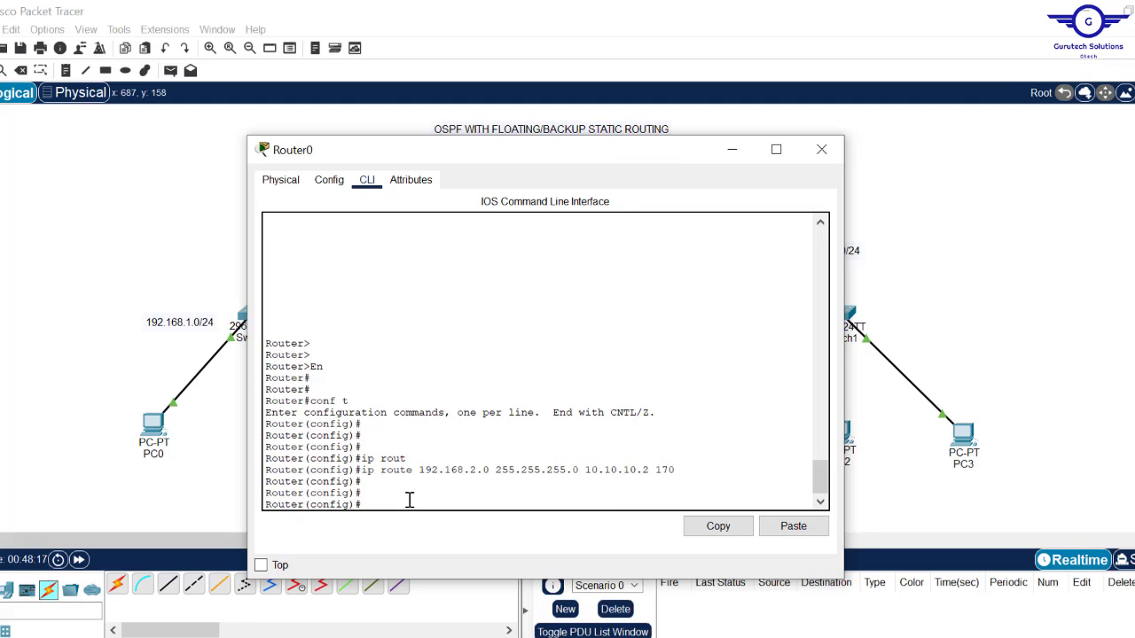
type("do wr")
key("Return")
key("Return")
key("Return")
key("Return")
key("Return")
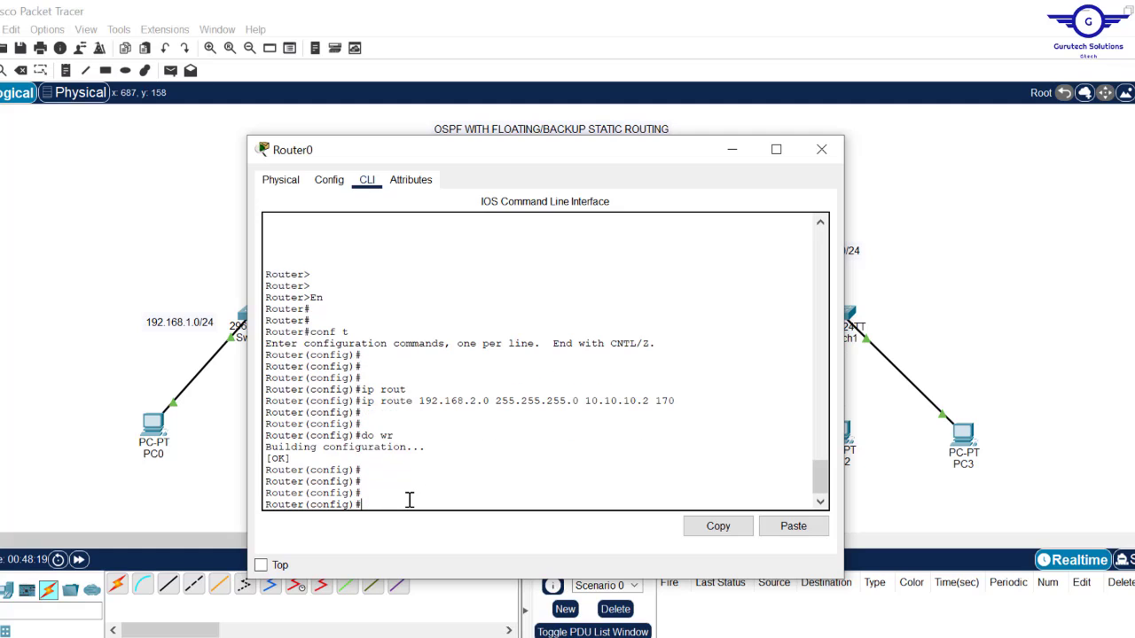
Display Router0's routing table with "do sh ip route".
type("do sh ip")
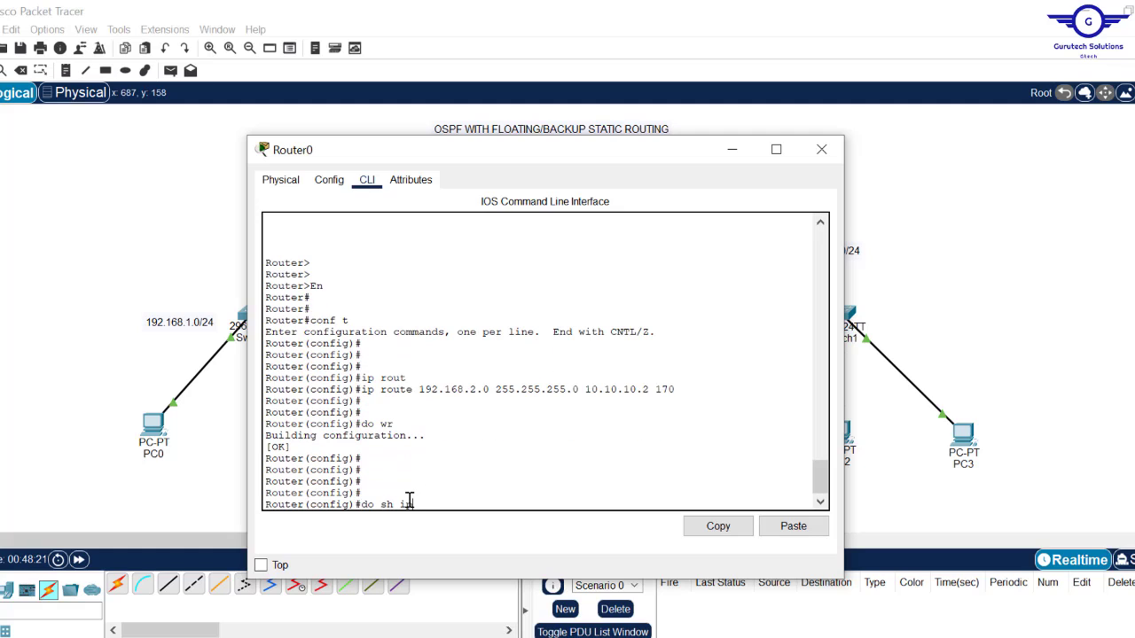
type(" router")
key("Return")
key("Return")
key("Return")
key("Return")
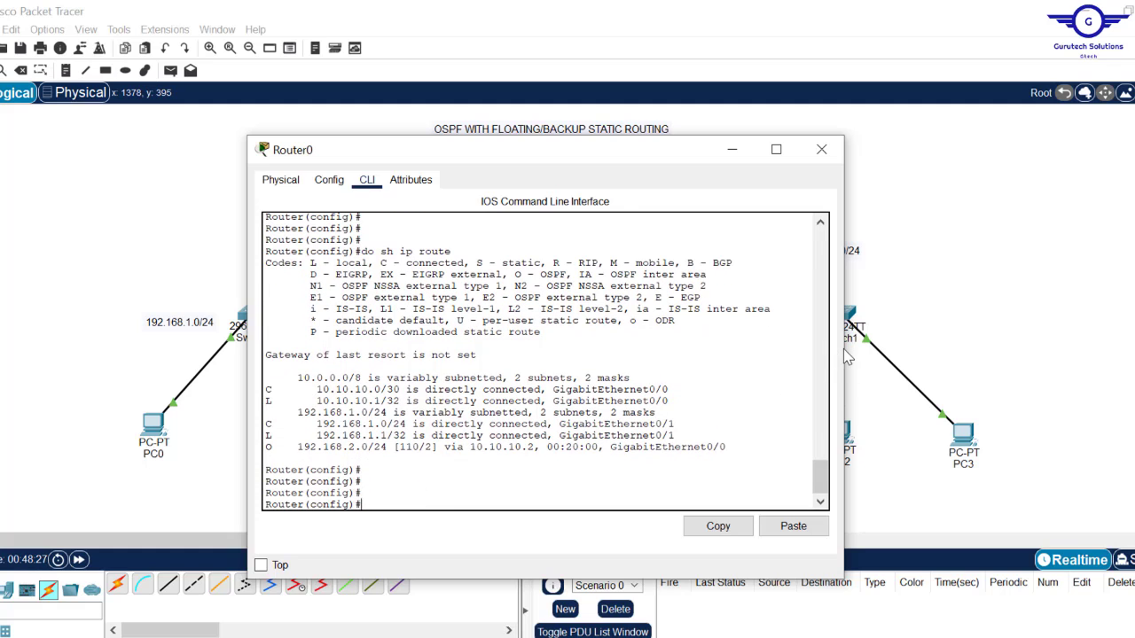
Widen Router0's window and highlight the entered ip route command for 192.168.2.0 to compare it with the routing table.
left_click_drag(843, 348, 991, 329)
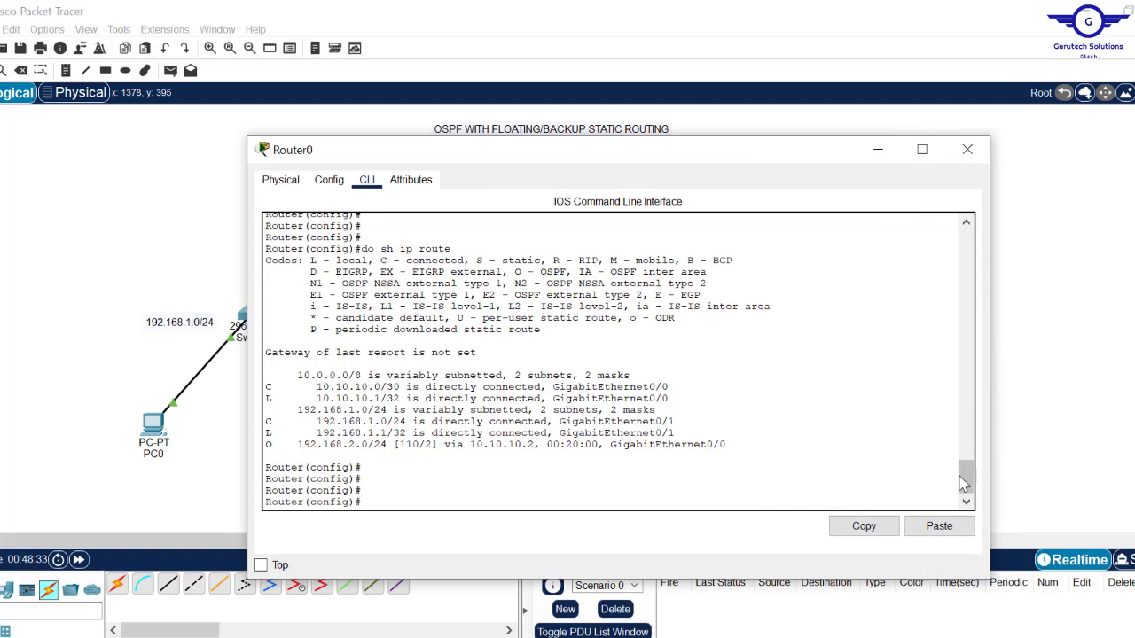
left_click_drag(966, 479, 971, 450)
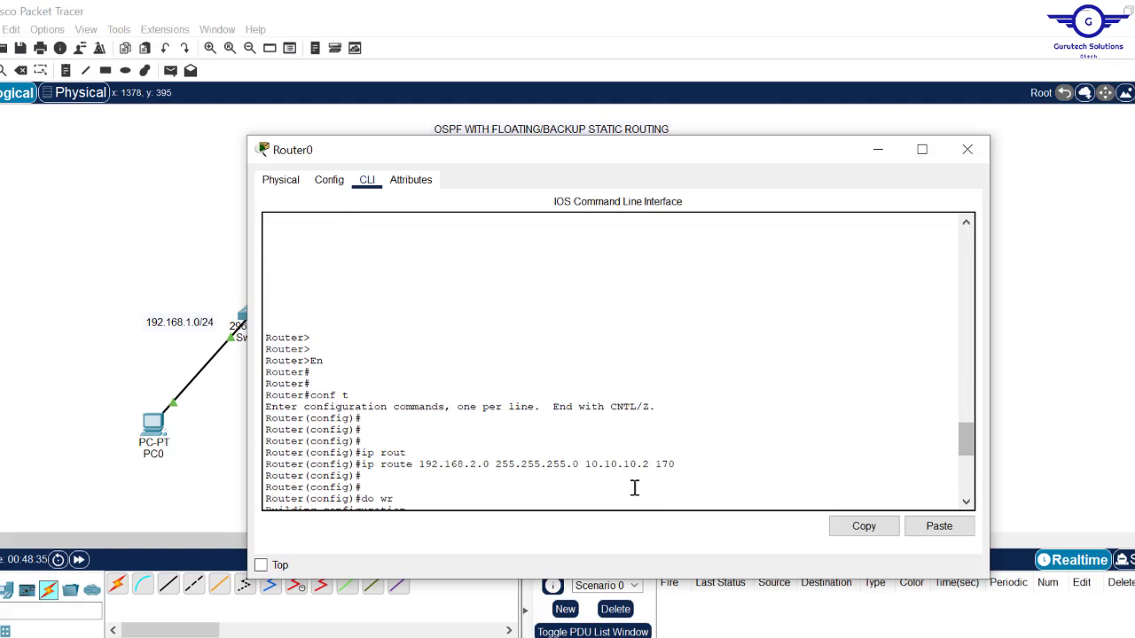
left_click_drag(265, 477, 676, 463)
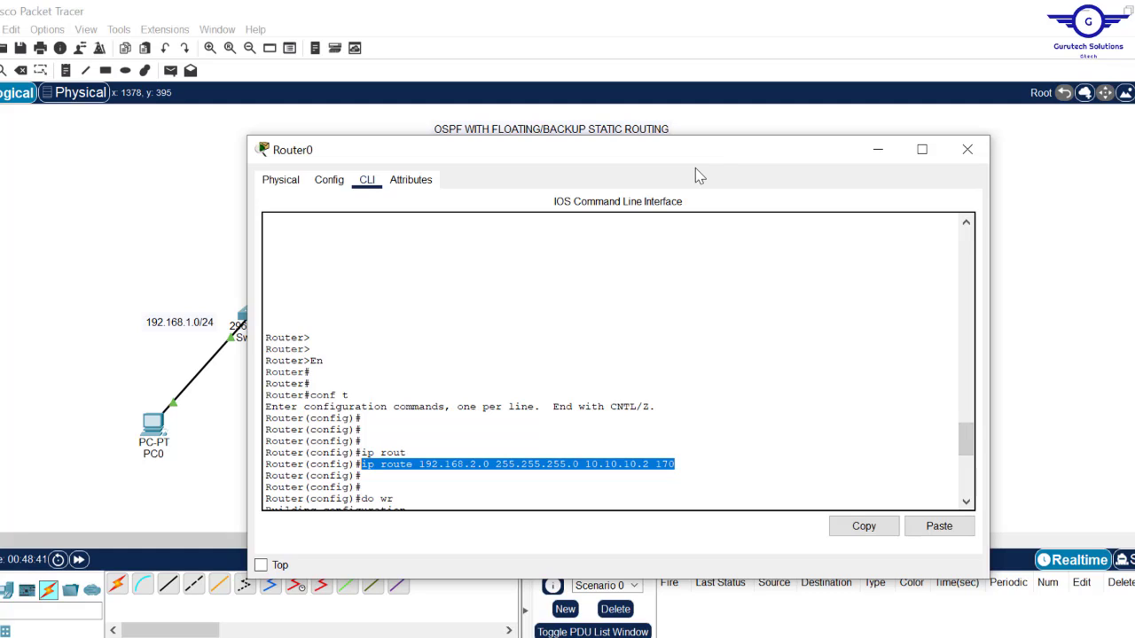
Examine the destination network, next hop and administrative distance in Router0's entered ip route command against the topology.
left_click(869, 153)
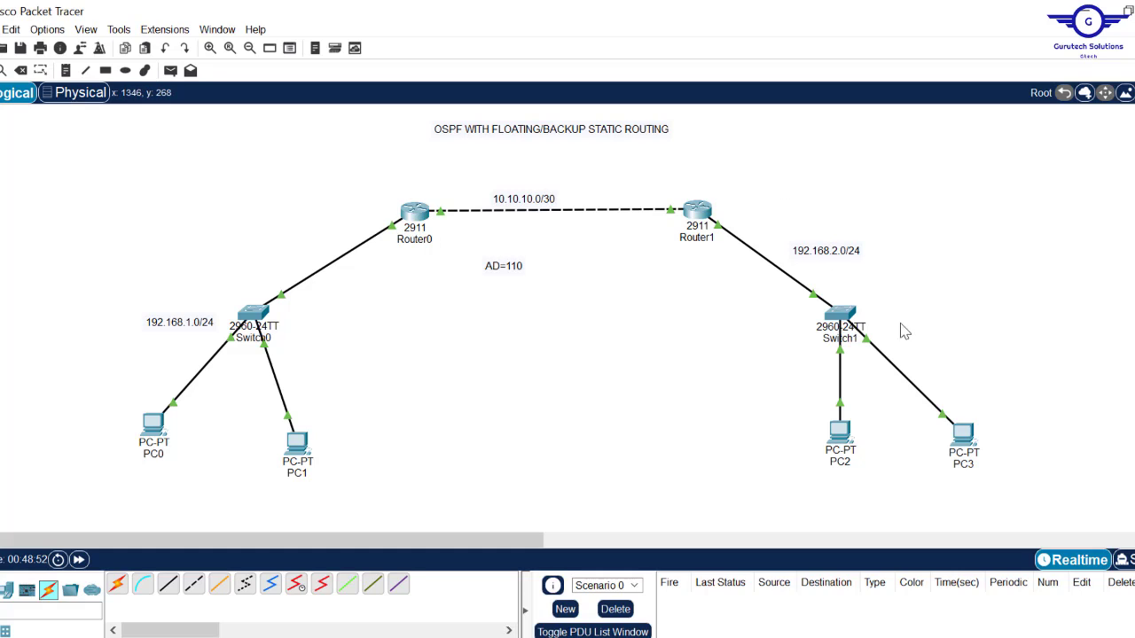
left_click(415, 213)
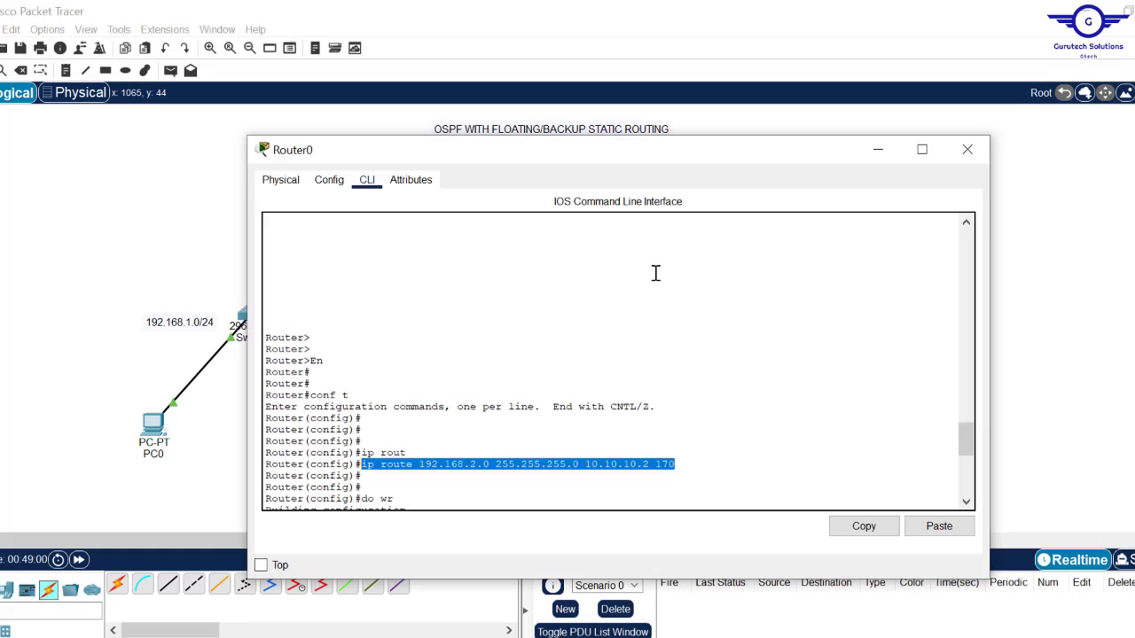
left_click(616, 455)
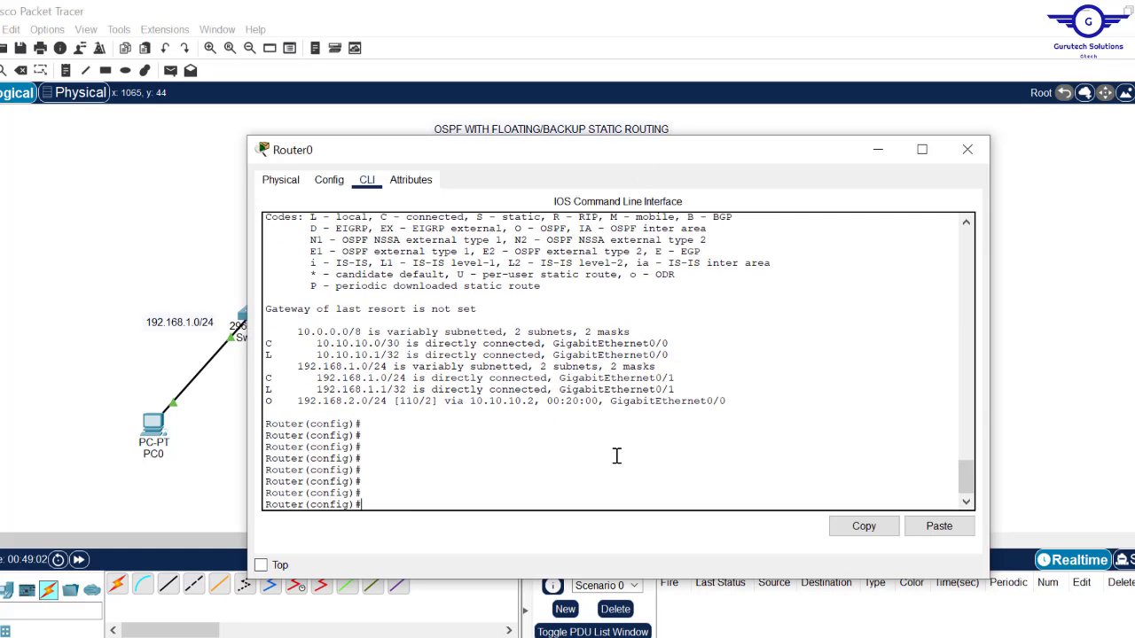
mouse_move(965, 469)
left_mouse_down()
mouse_move(965, 434)
mouse_move(964, 467)
mouse_move(965, 435)
mouse_move(965, 456)
left_mouse_up()
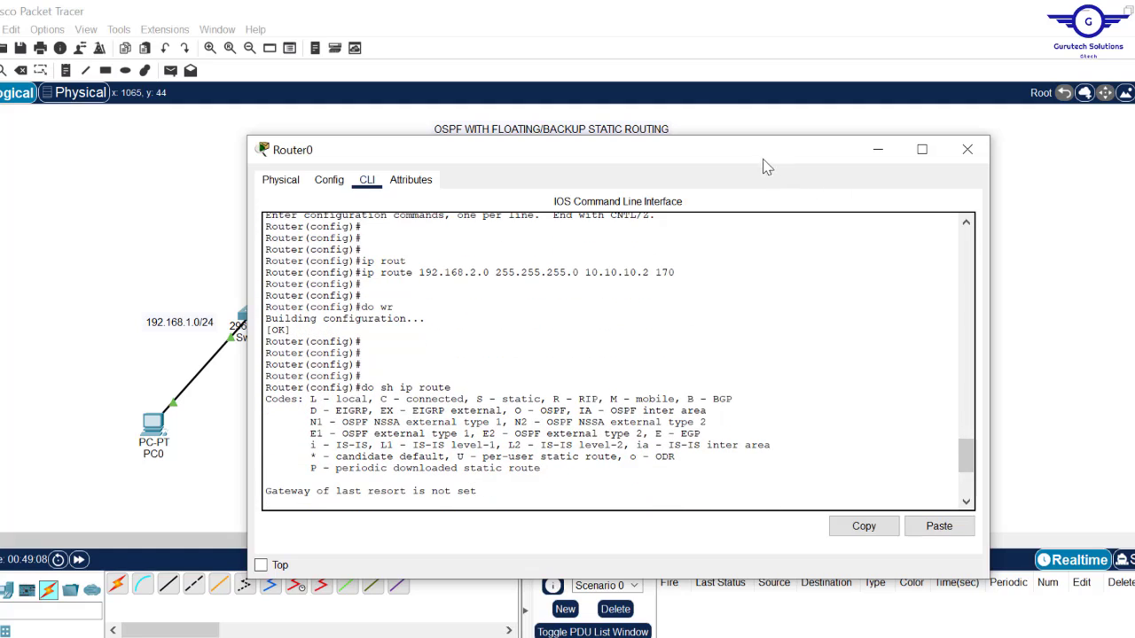
left_click_drag(764, 163, 760, 302)
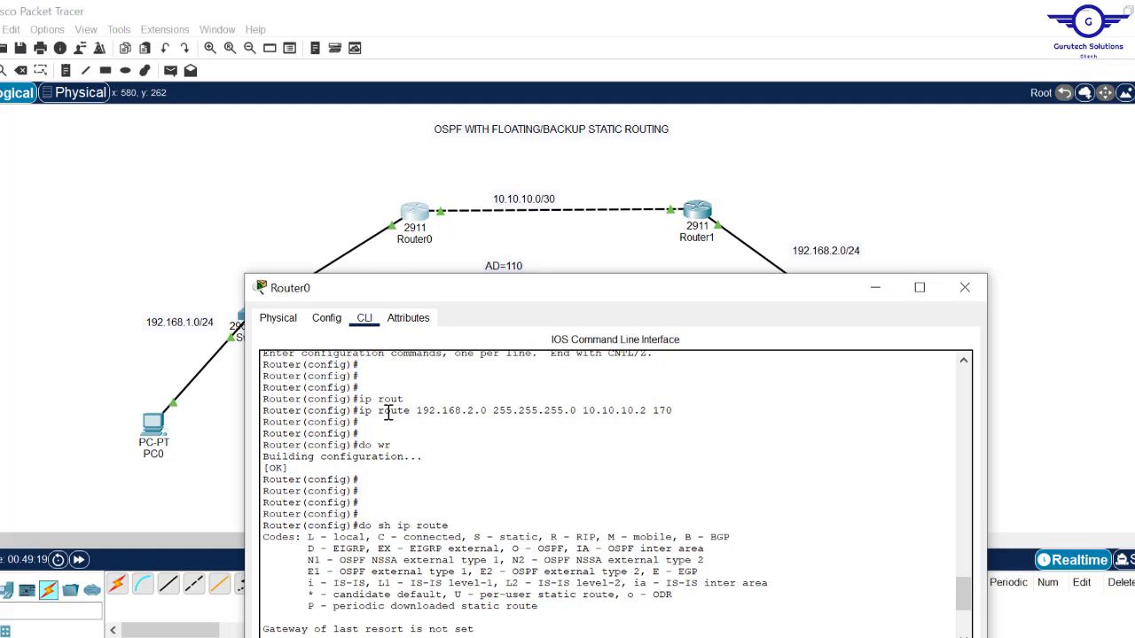
left_click_drag(379, 412, 575, 415)
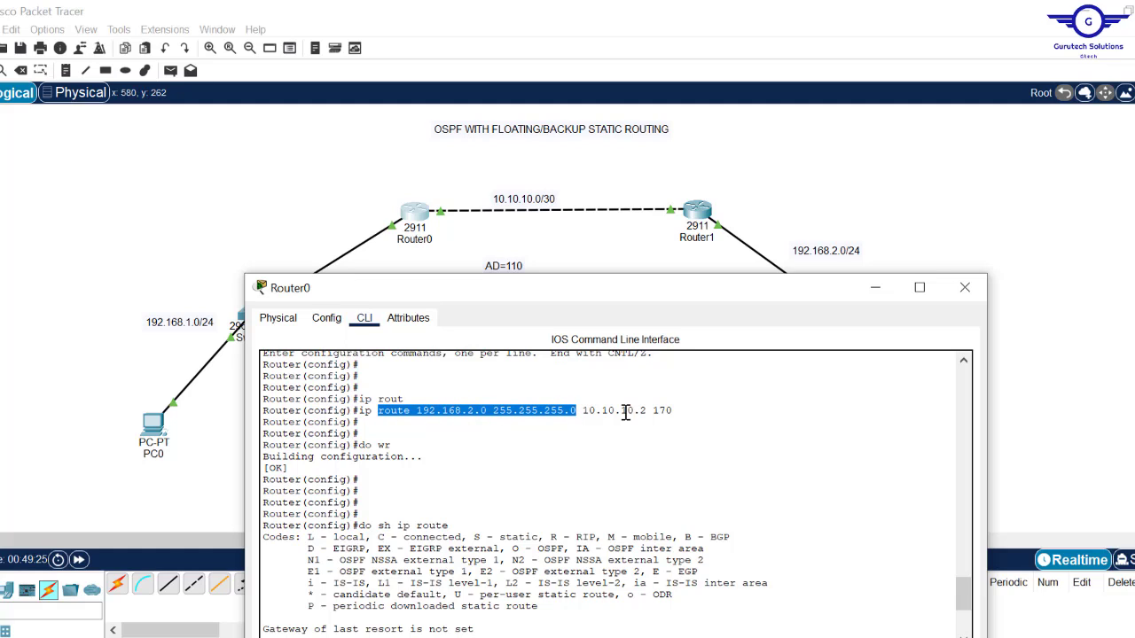
left_click_drag(583, 413, 652, 412)
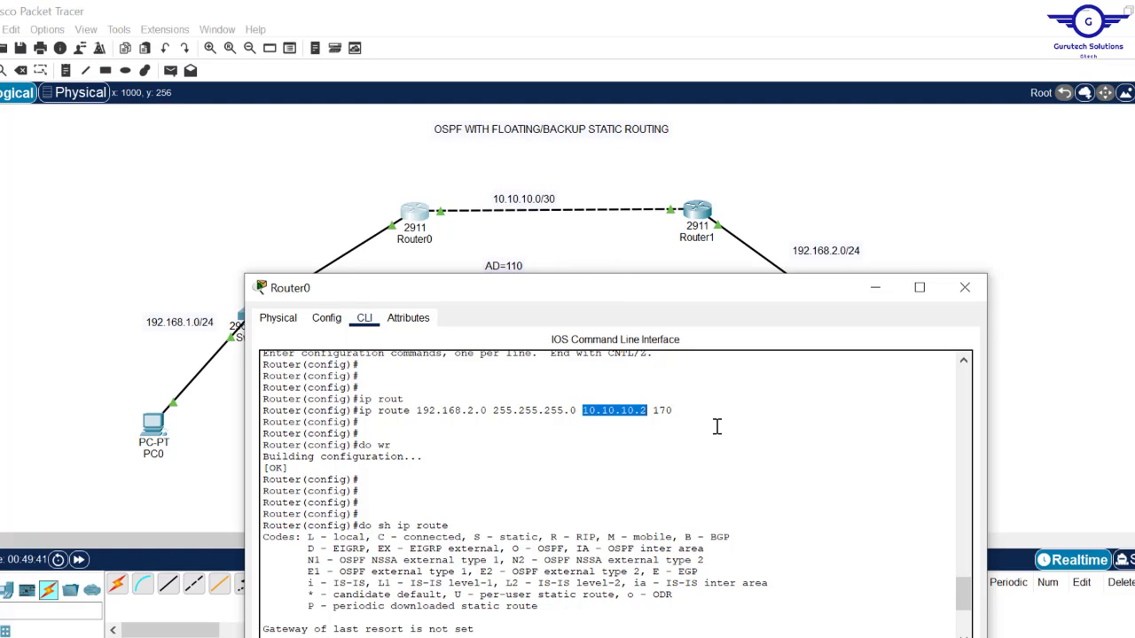
left_click_drag(679, 410, 660, 413)
mouse_move(650, 296)
left_mouse_down()
mouse_move(645, 312)
mouse_move(635, 308)
left_mouse_up()
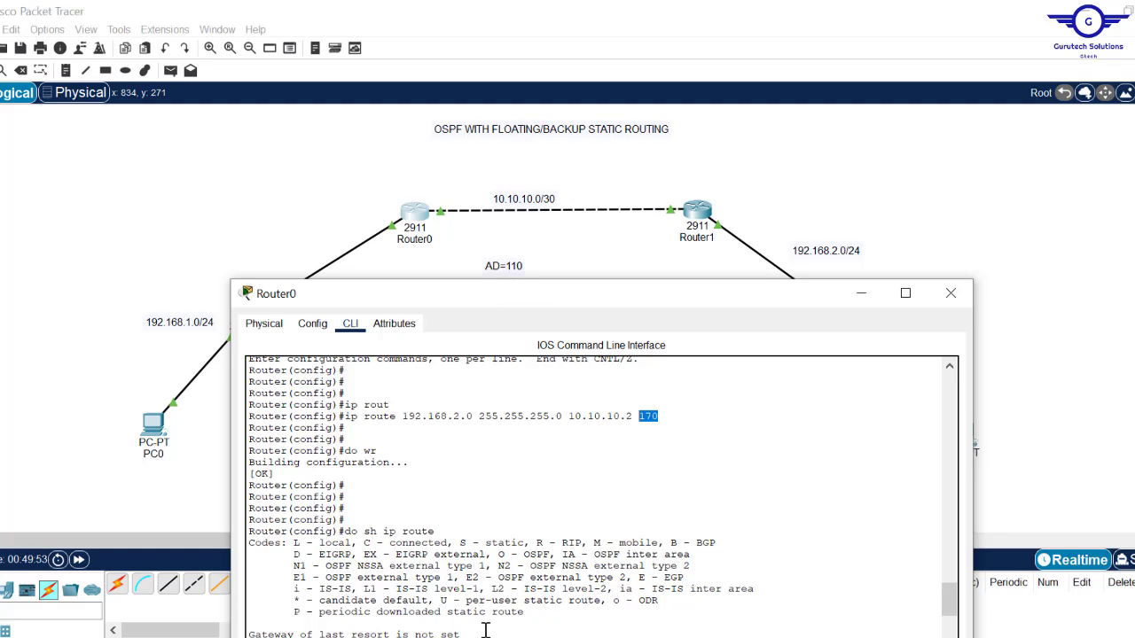
left_click_drag(511, 302, 524, 302)
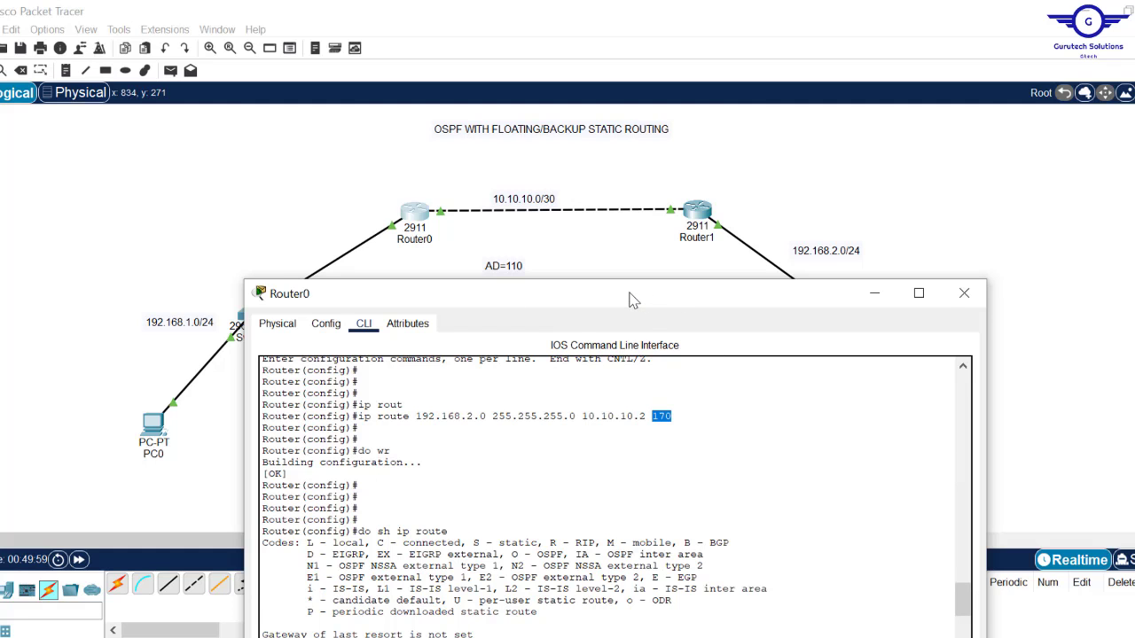
left_click_drag(629, 300, 635, 273)
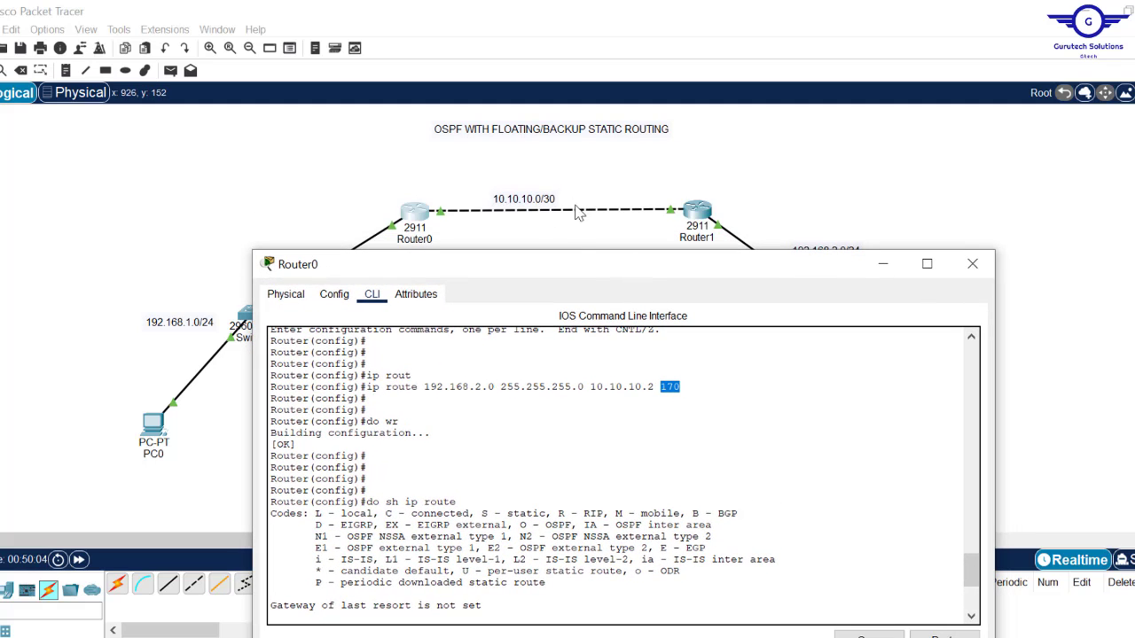
left_click_drag(643, 270, 652, 247)
Examine the codes legend of Router0's routing table and match it to the C, L and O route entries.
left_click(663, 462)
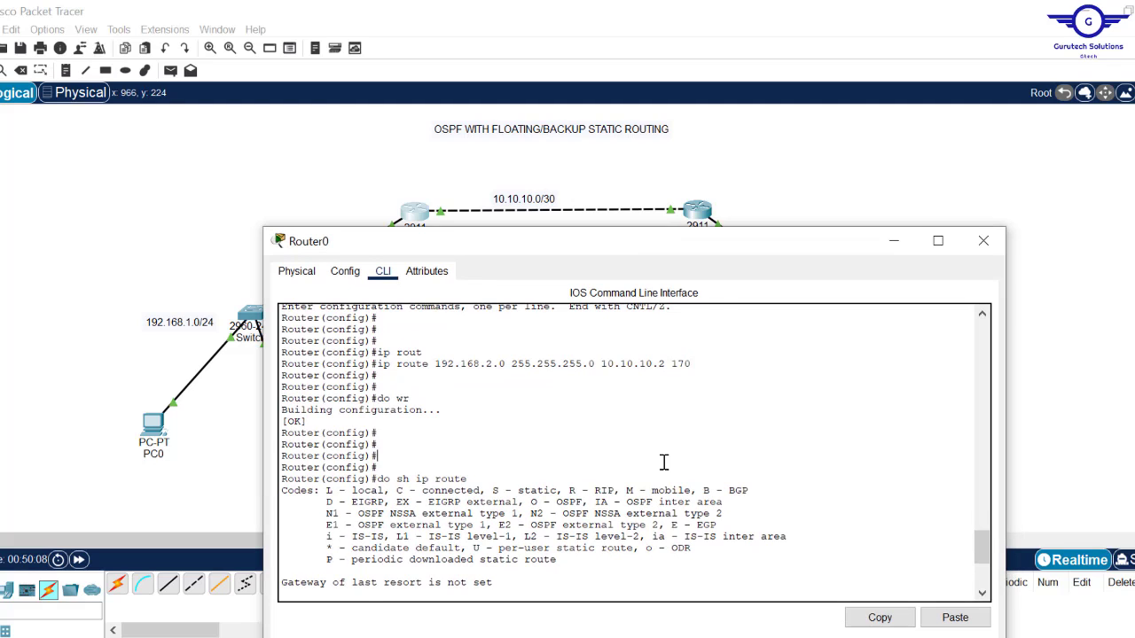
key("Return")
key("Return")
key("Return")
key("Return")
key("Return")
key("Return")
key("Return")
key("Return")
key("Return")
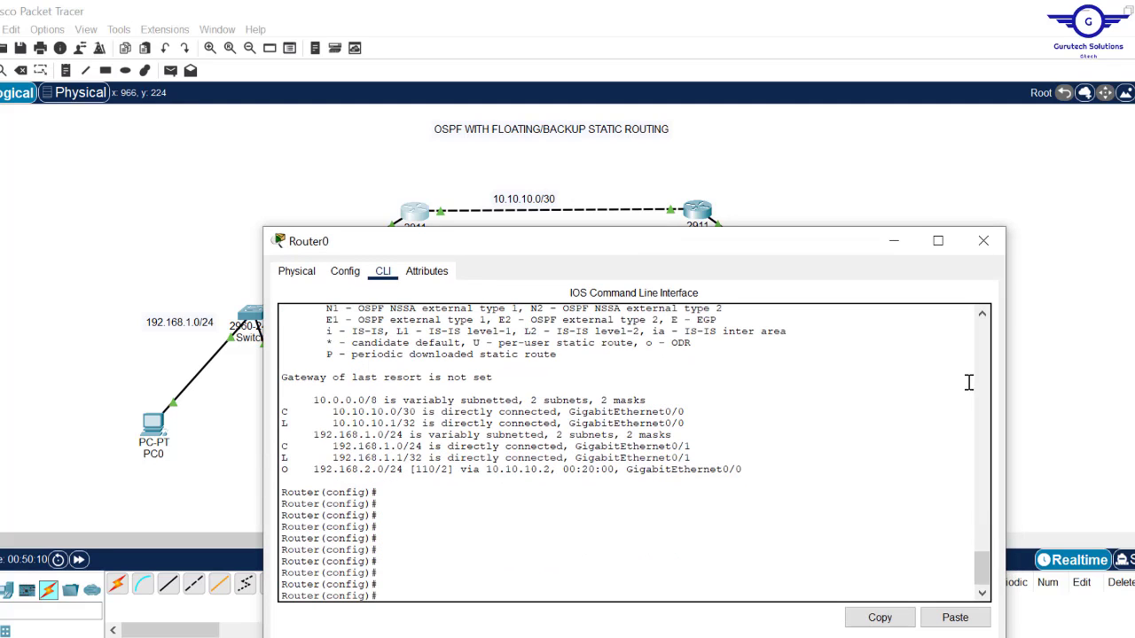
left_click_drag(981, 581, 981, 575)
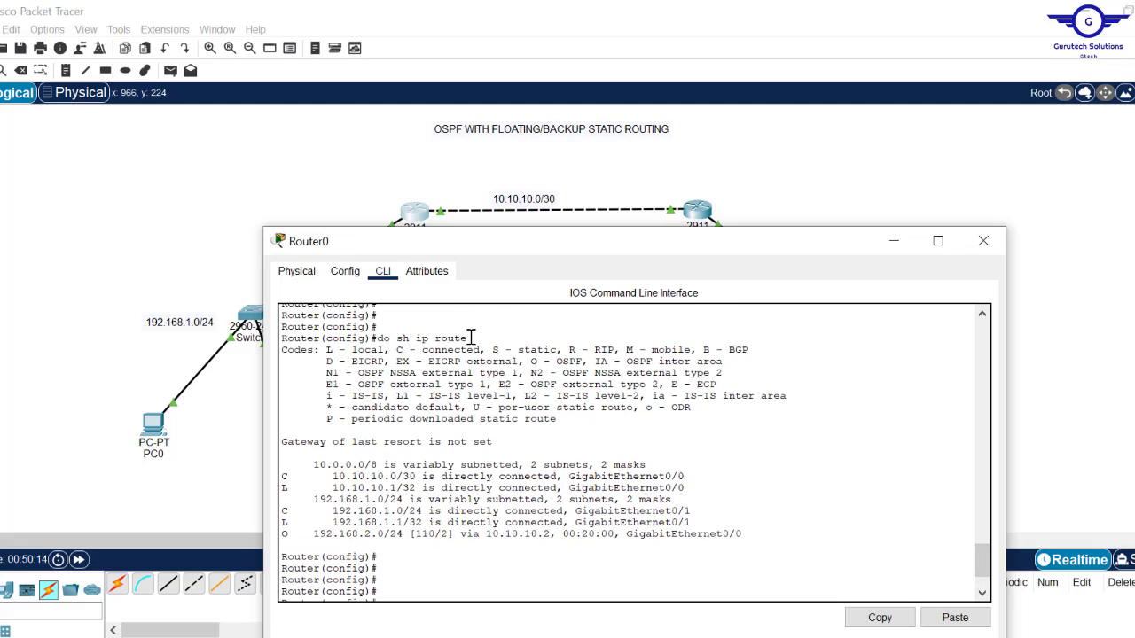
left_click_drag(471, 338, 691, 419)
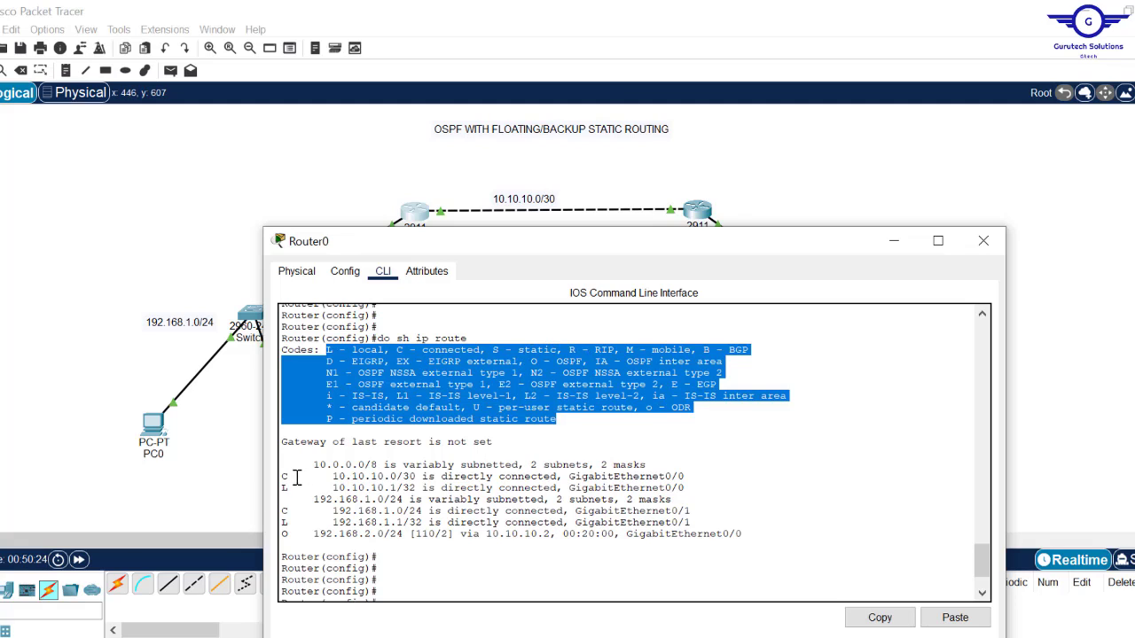
left_click_drag(296, 478, 281, 477)
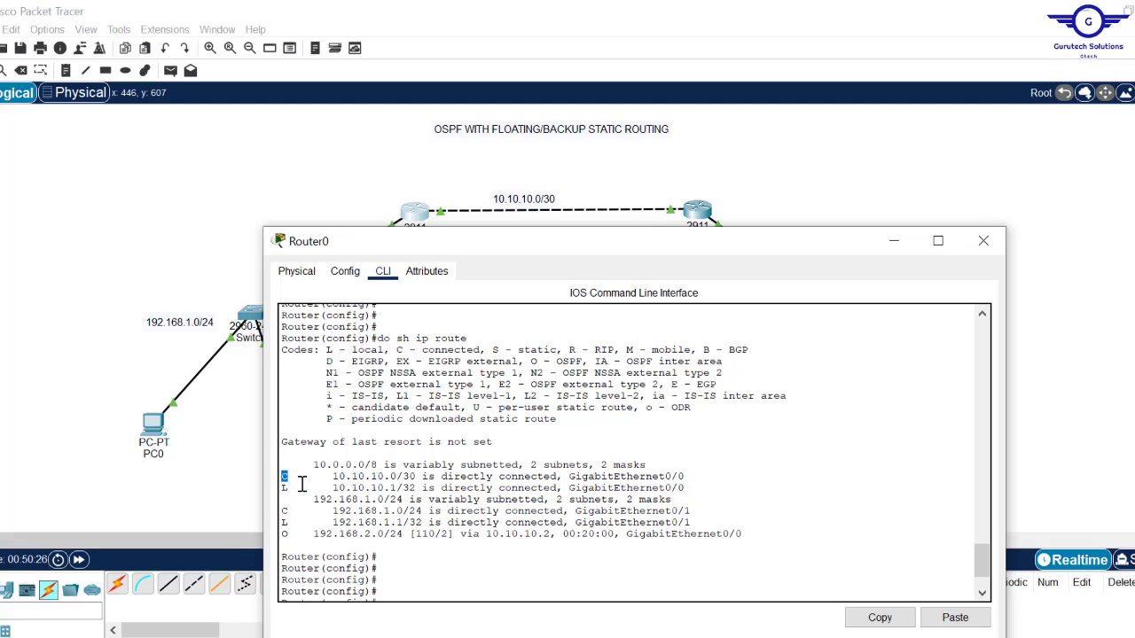
left_click(290, 486)
double_click(285, 486)
double_click(285, 522)
left_click_drag(299, 537, 270, 537)
left_click_drag(529, 358, 587, 362)
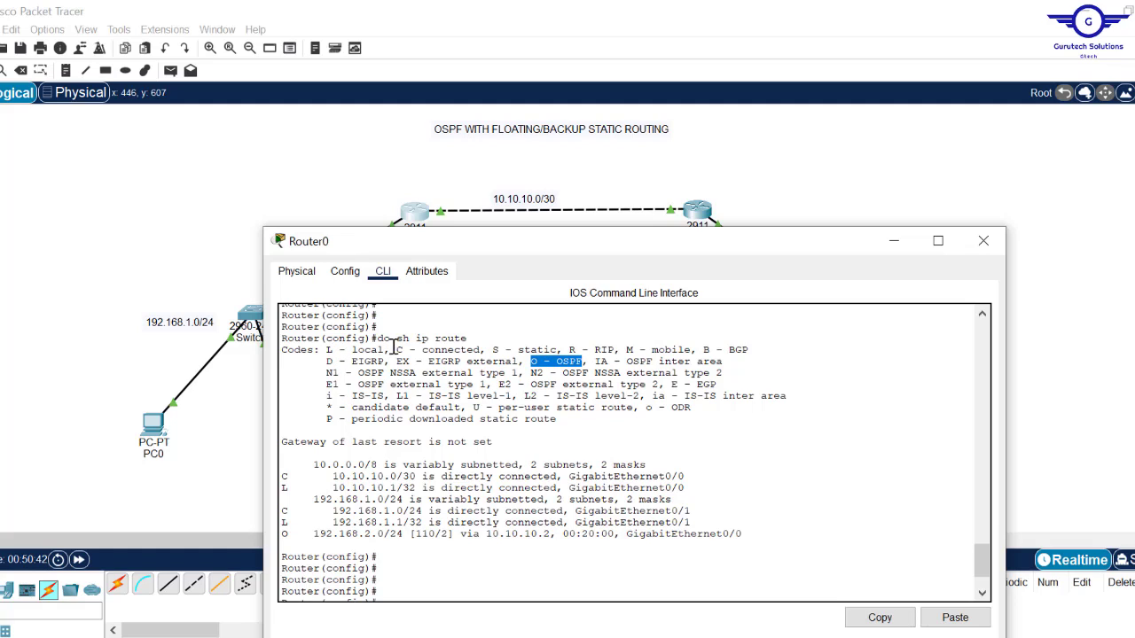
left_click_drag(396, 350, 479, 350)
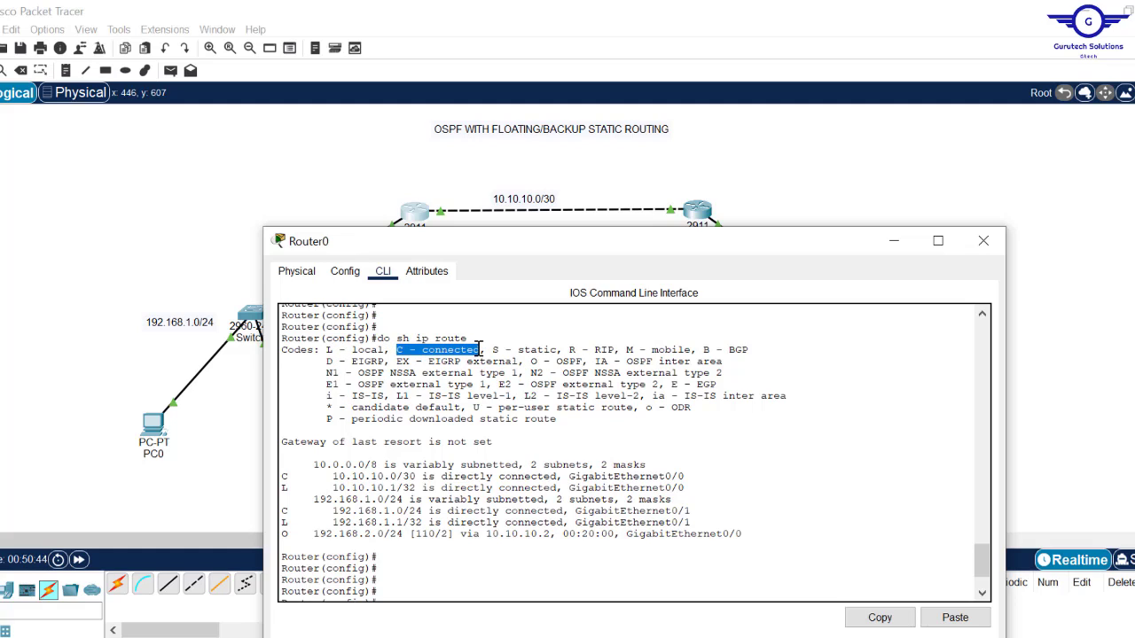
left_click_drag(326, 349, 383, 347)
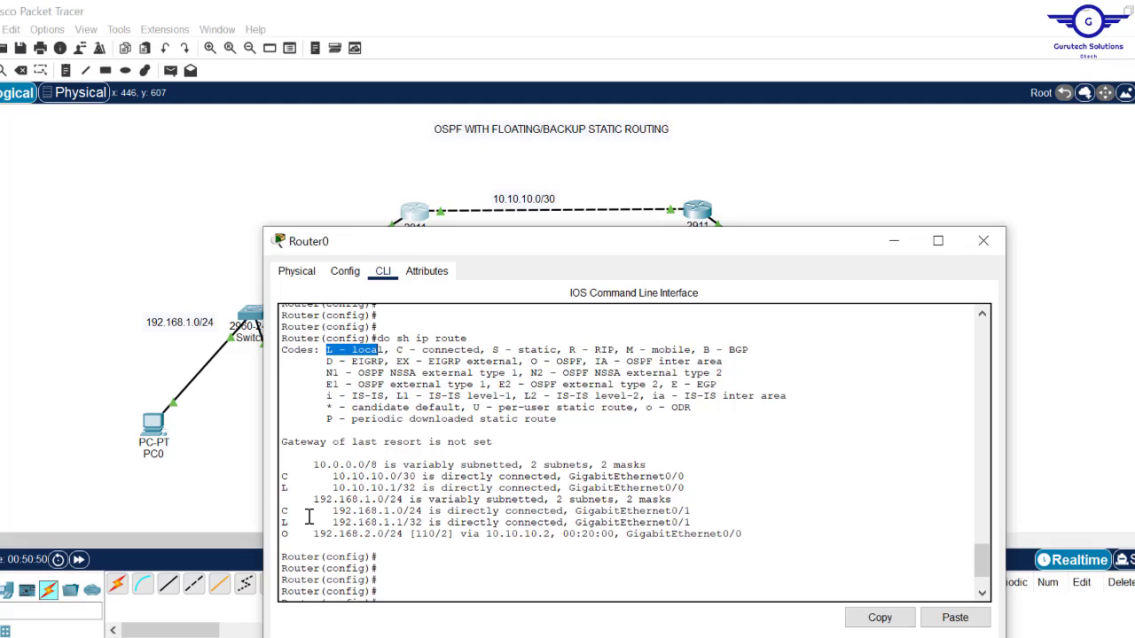
Inspect the OSPF entry for 192.168.2.0/24 in Router0's routing table and compare it with the topology.
left_click_drag(284, 532, 743, 532)
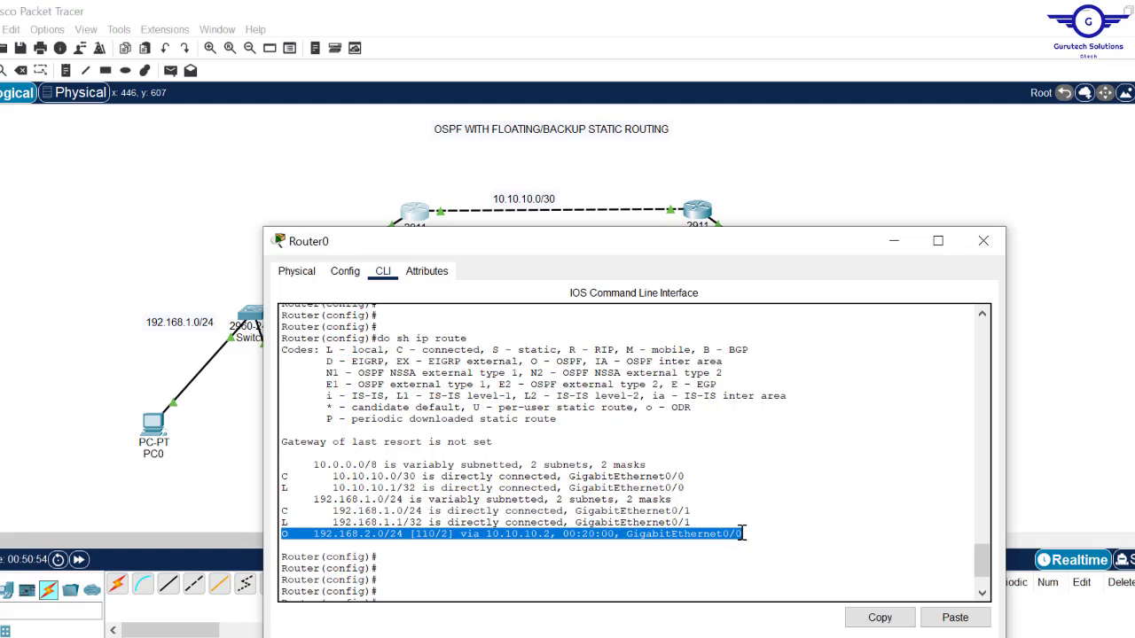
left_click(377, 533)
left_click_drag(316, 533, 405, 533)
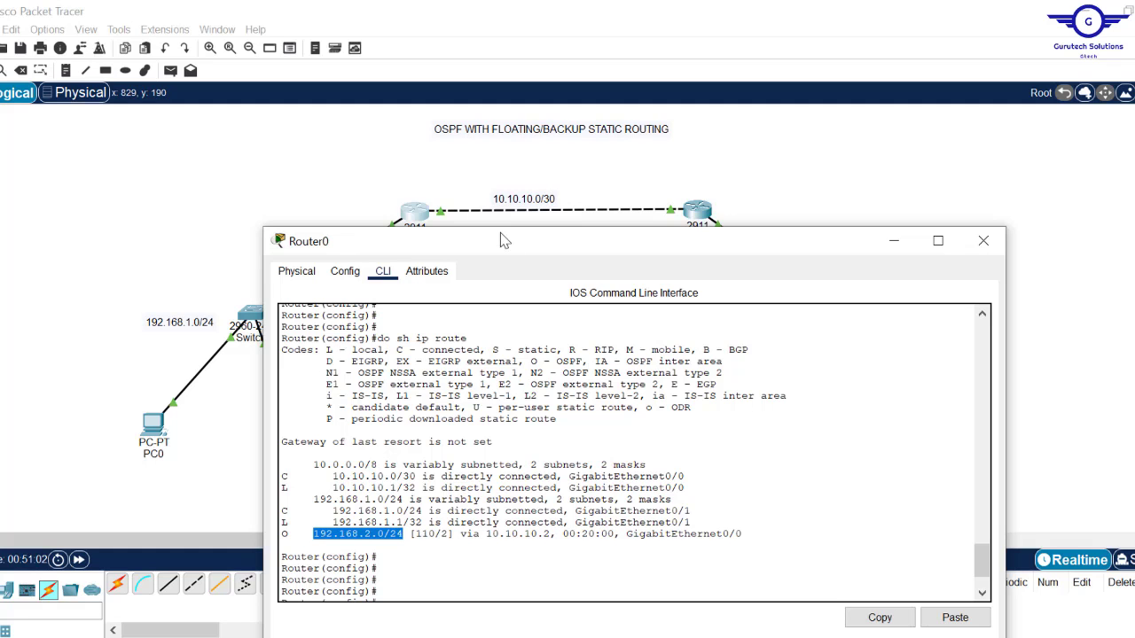
left_click_drag(500, 234, 494, 320)
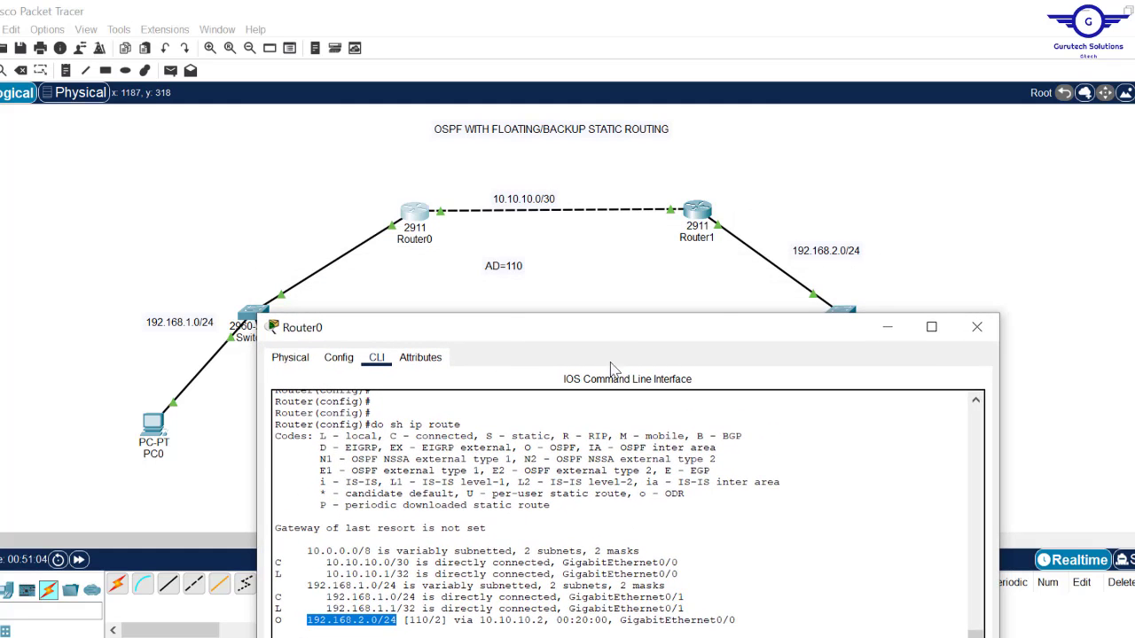
left_click_drag(585, 326, 460, 170)
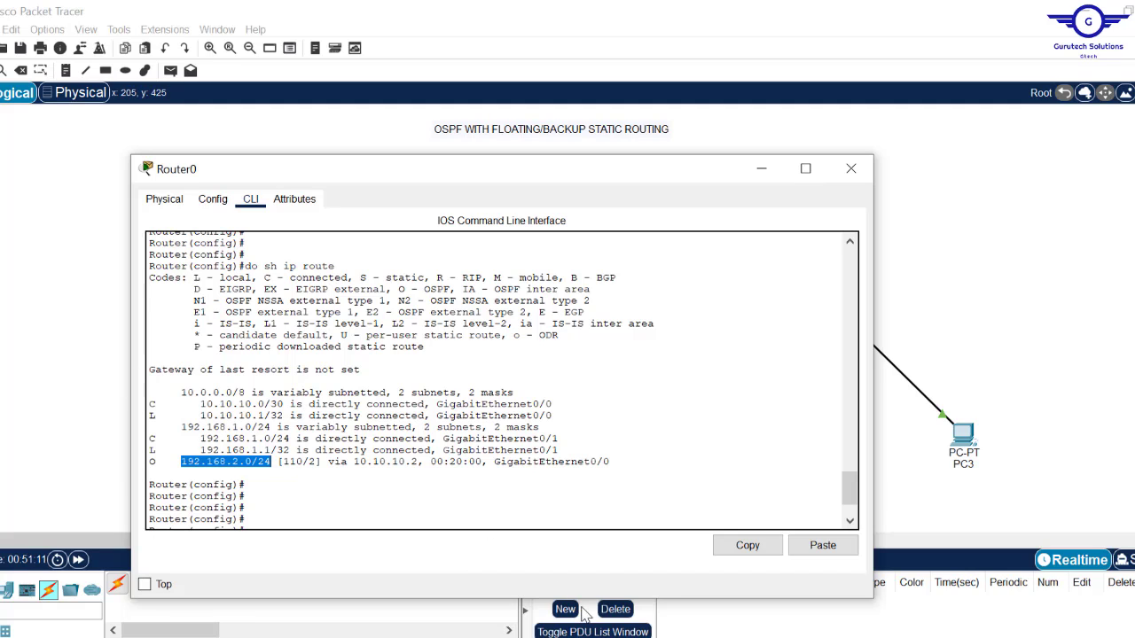
left_click(1023, 209)
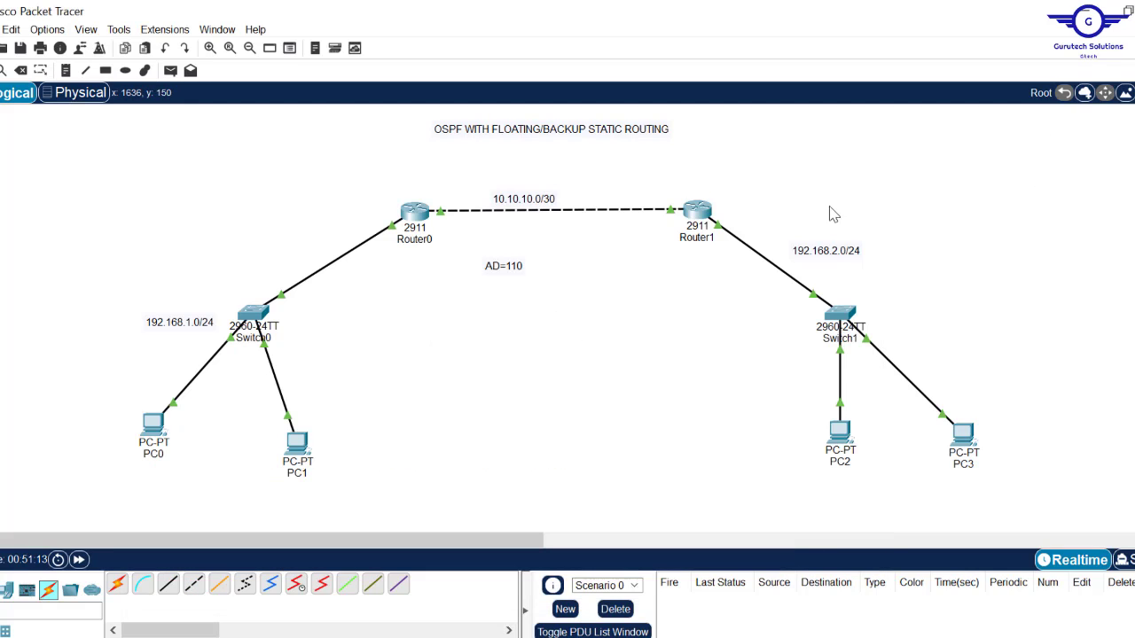
Open Router1's command line and enter global configuration mode with "en" and "conf t".
left_click(694, 211)
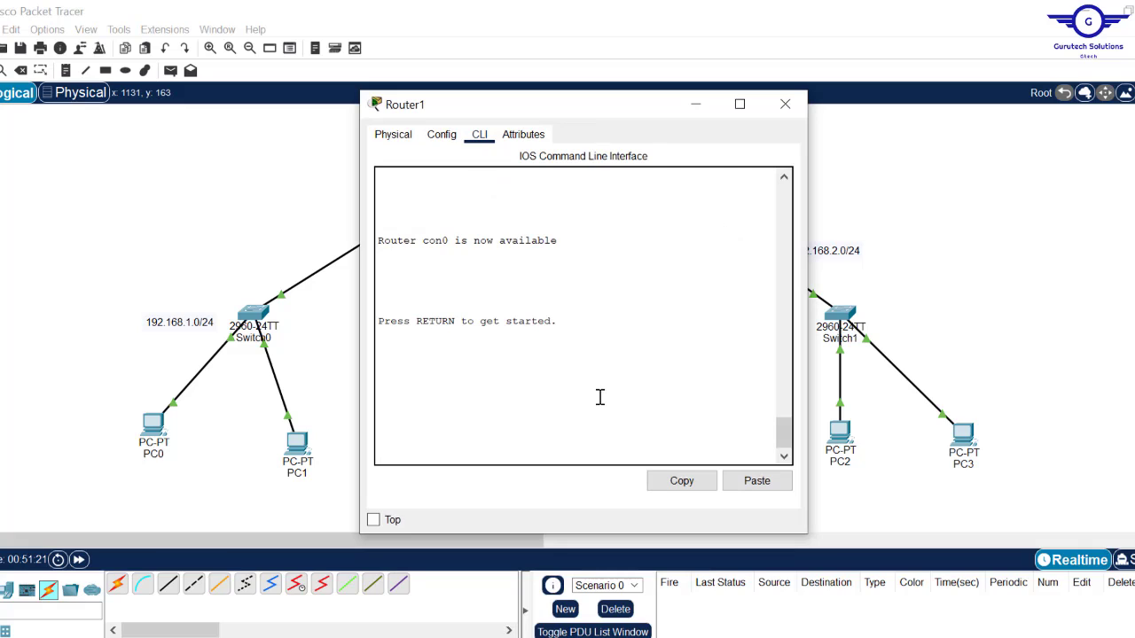
key("Return")
key("Return")
key("Return")
type("en")
key("Return")
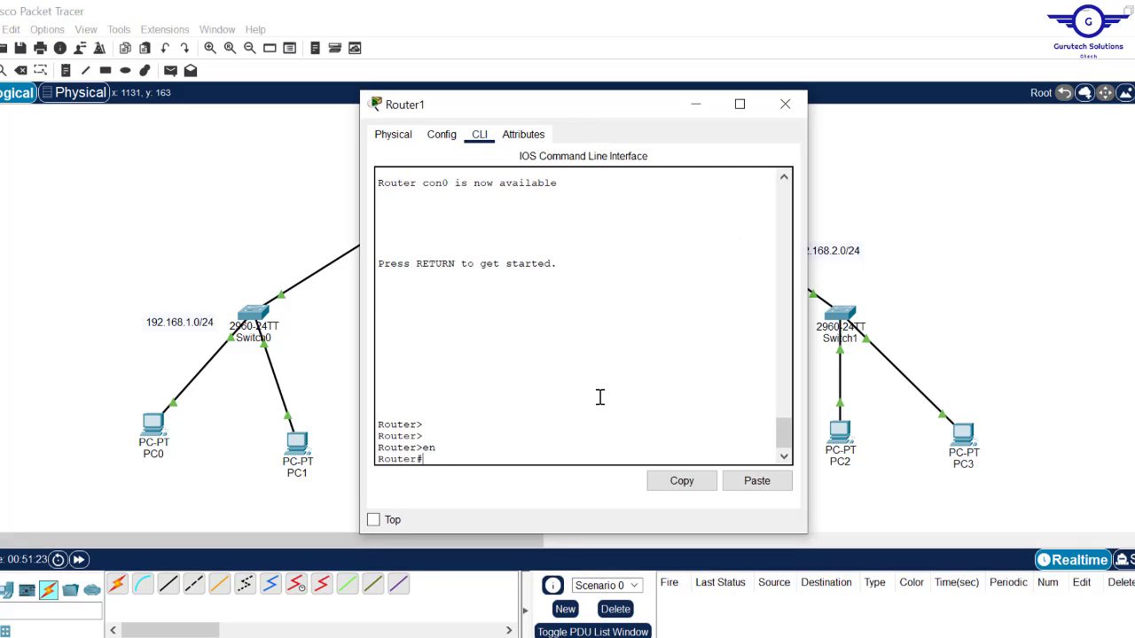
type("conf t")
key("Return")
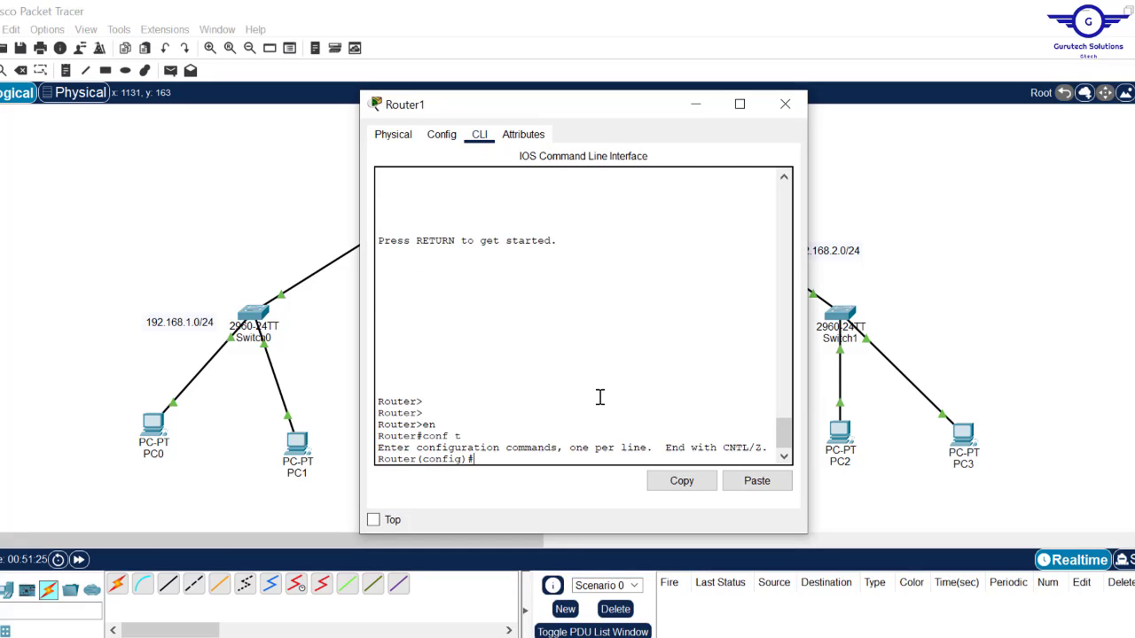
key("Return")
key("Return")
key("Return")
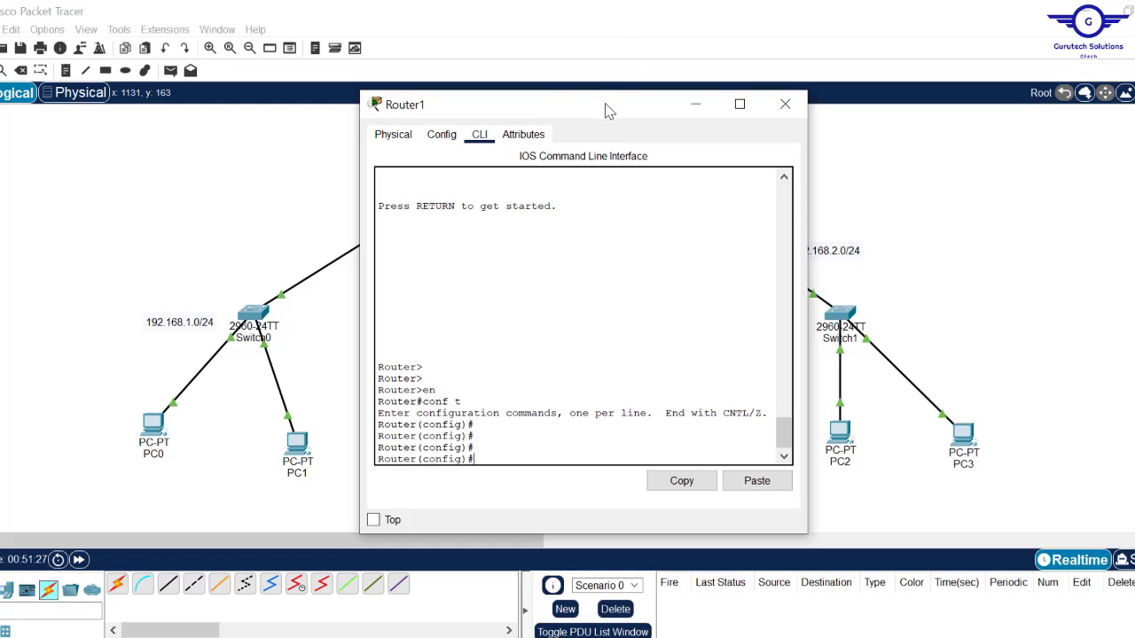
Begin Router1's static route command with "ip route 192.168.1.0 255.255.255.0", checking the destination LAN in the topology.
left_click_drag(609, 110, 836, 88)
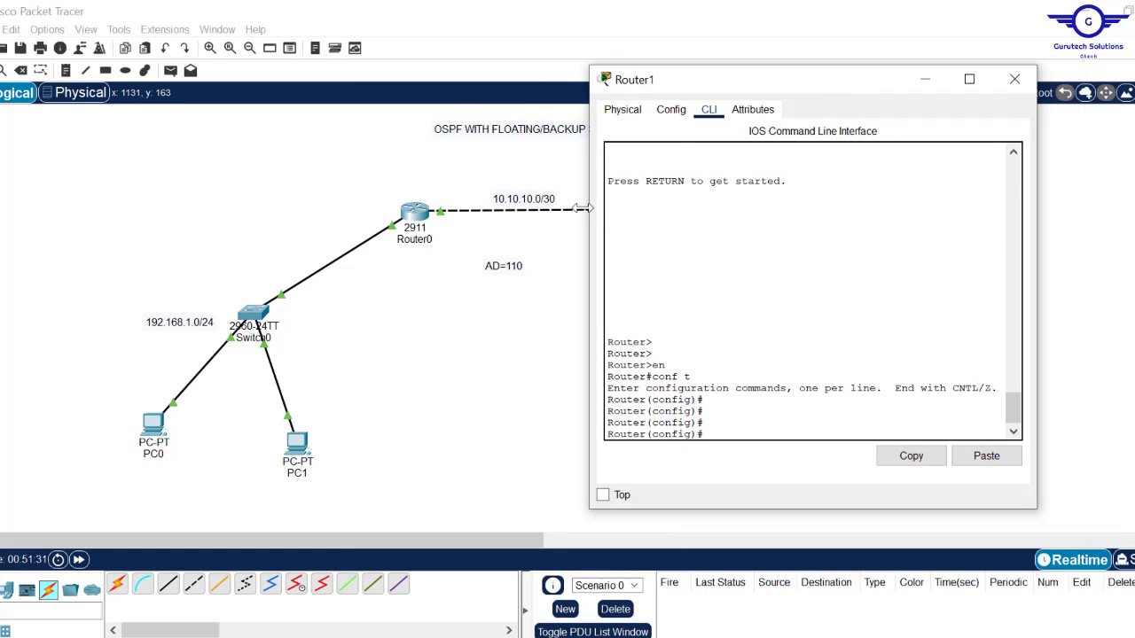
left_click(548, 393)
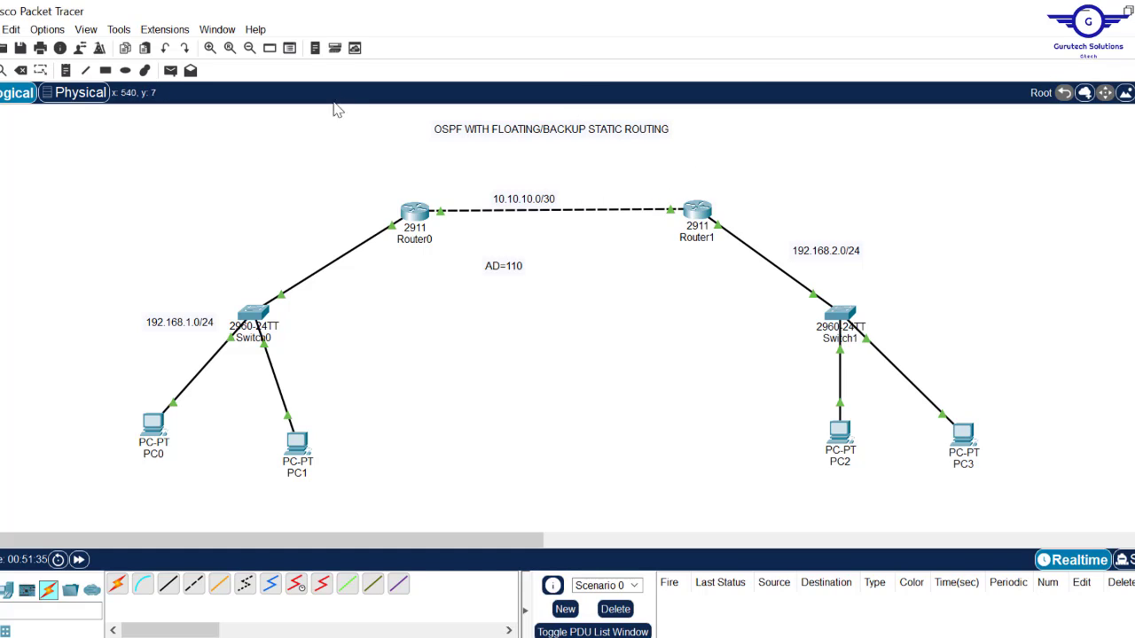
left_click(701, 210)
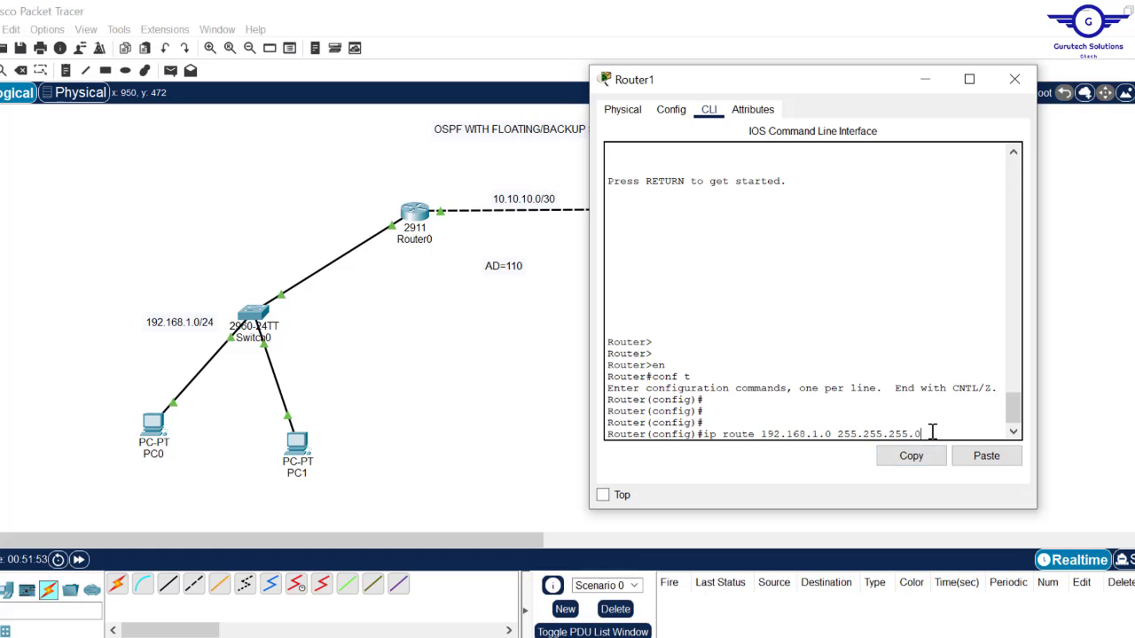
left_click_drag(932, 433, 712, 430)
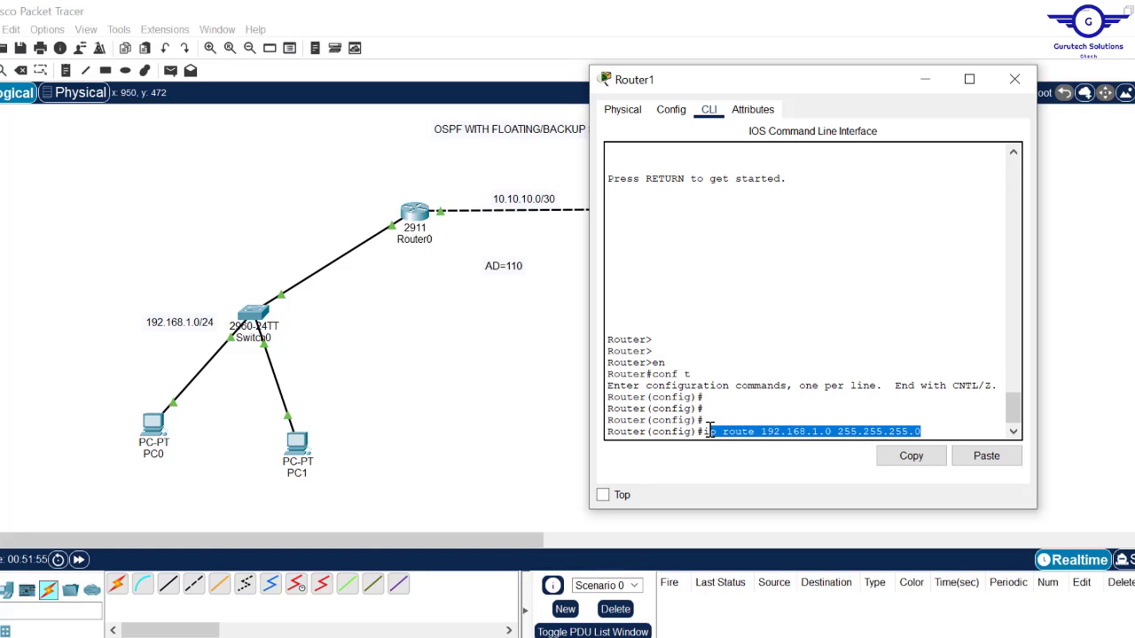
Extend Router1's static route command for 192.168.1.0 255.255.255.0 with the exit interface gig0/0, checking the topology first.
left_click(487, 174)
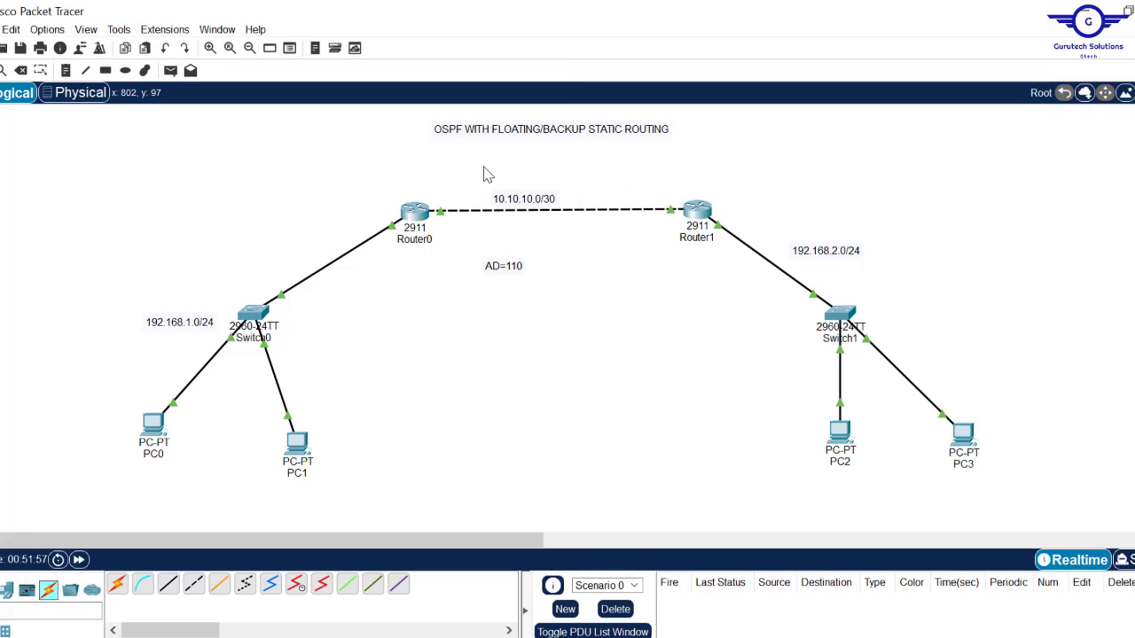
left_click(697, 210)
left_click(927, 434)
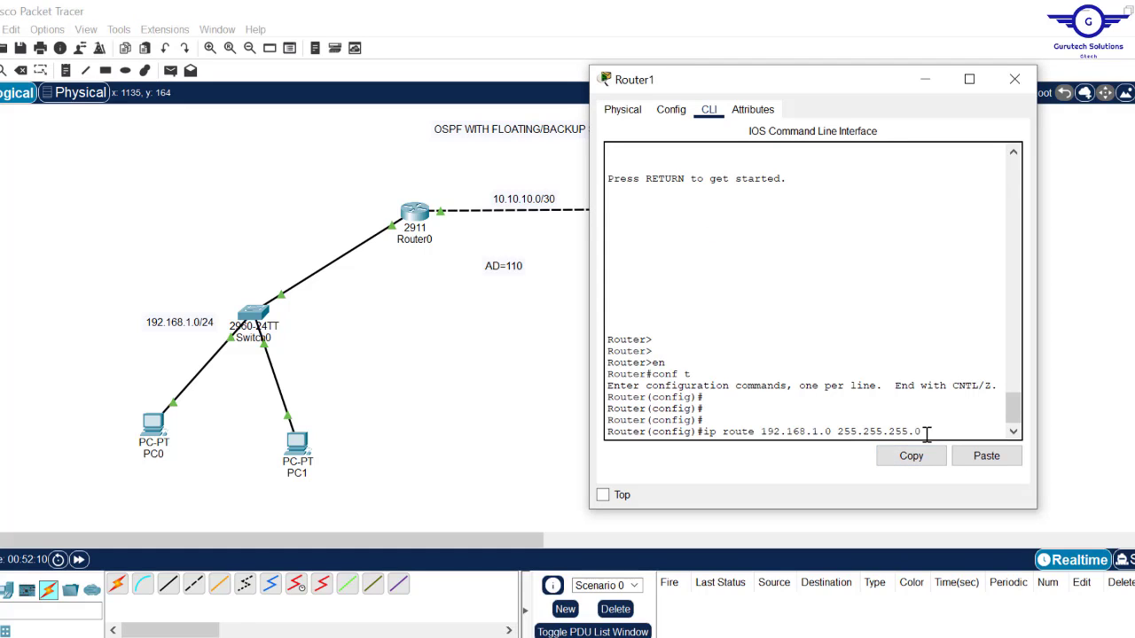
type("gig0/0")
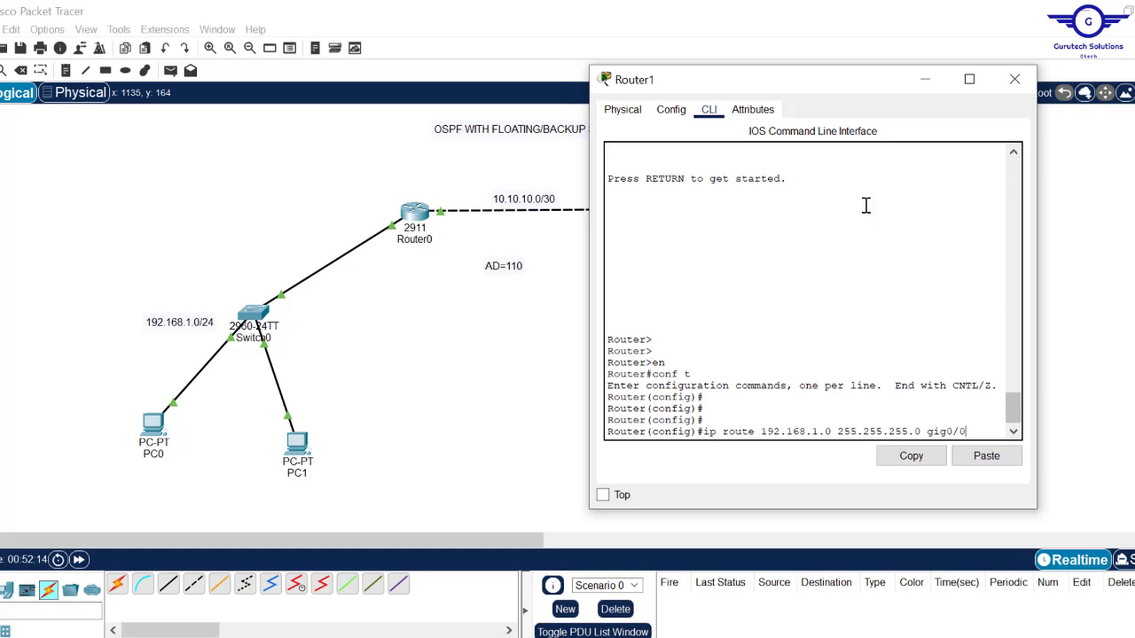
Compare the unfinished route with the topology, then complete and submit it with an administrative distance of 150.
left_click_drag(830, 89, 874, 74)
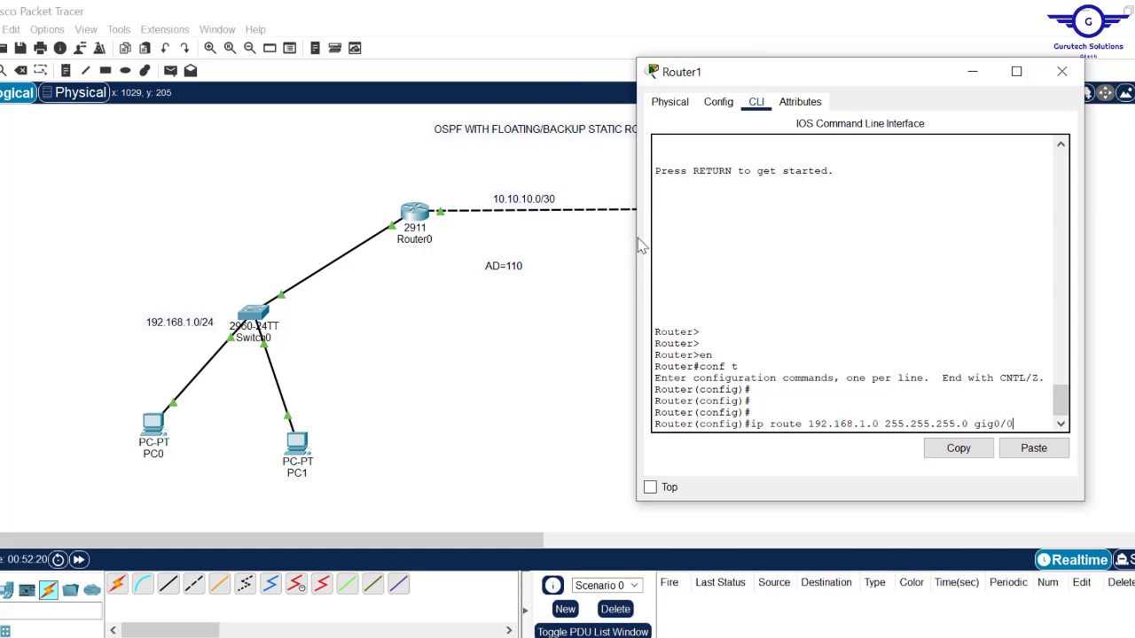
left_click_drag(634, 237, 519, 253)
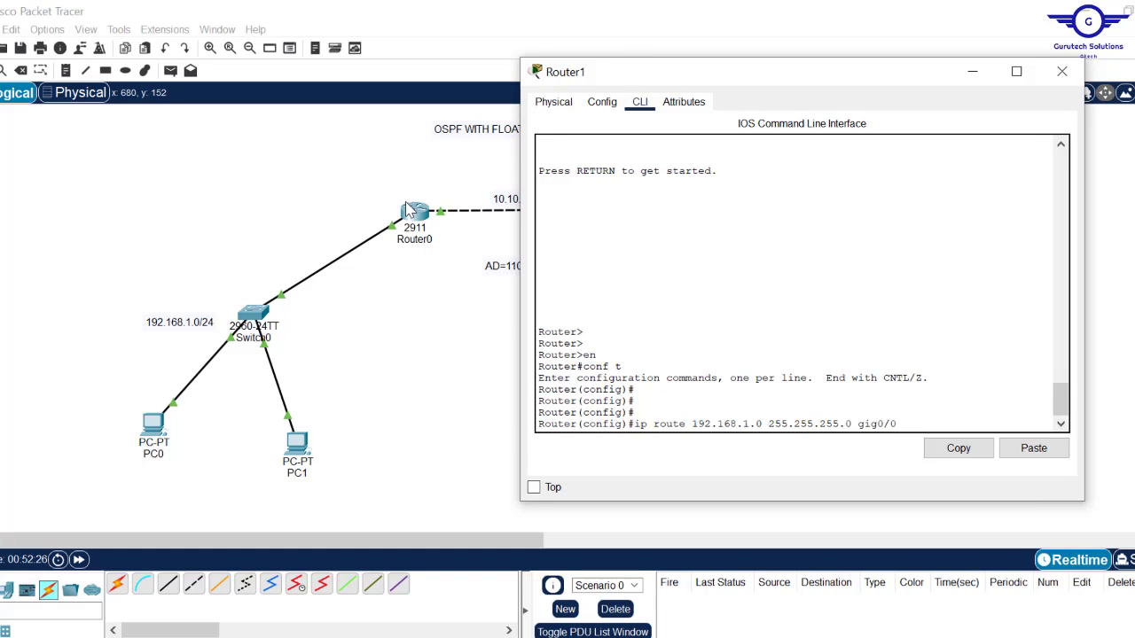
left_click(460, 380)
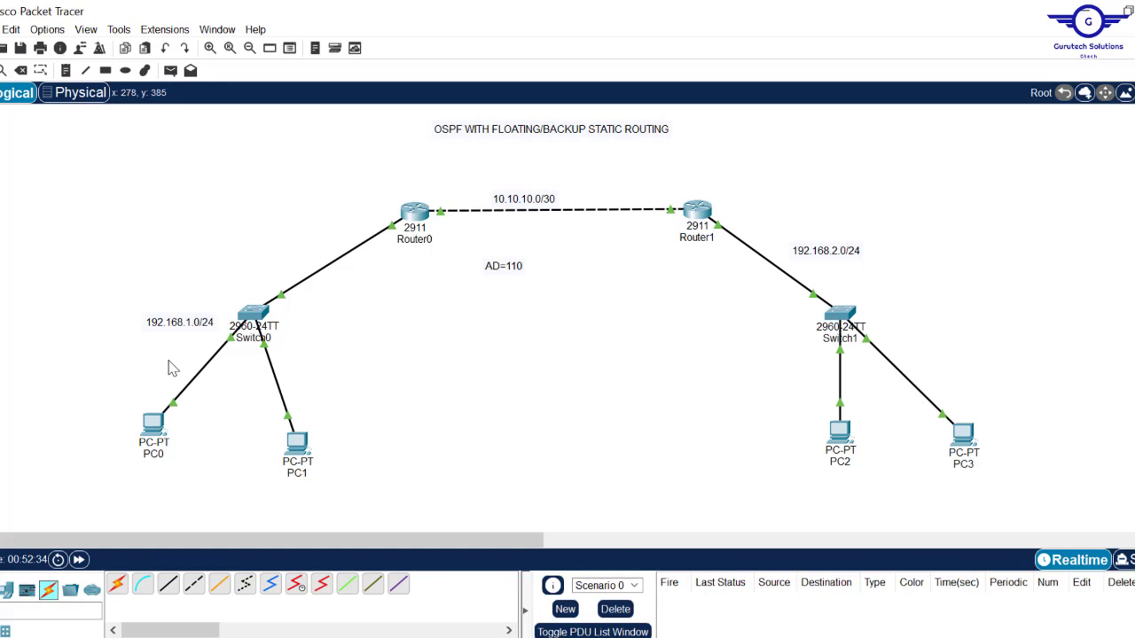
left_click(700, 215)
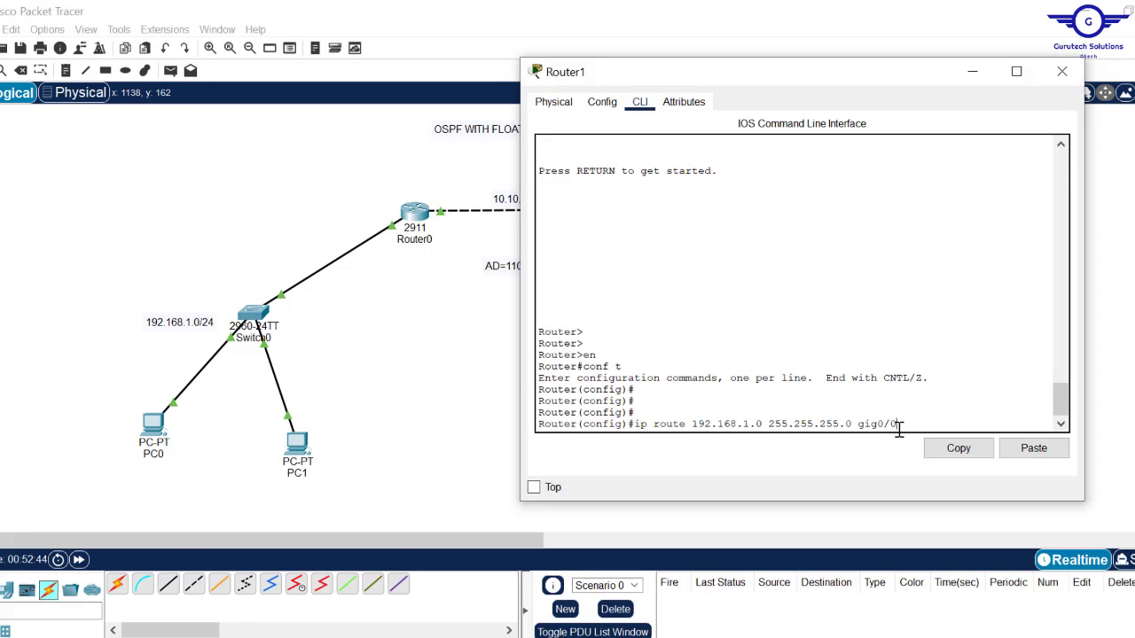
left_click_drag(898, 424, 635, 423)
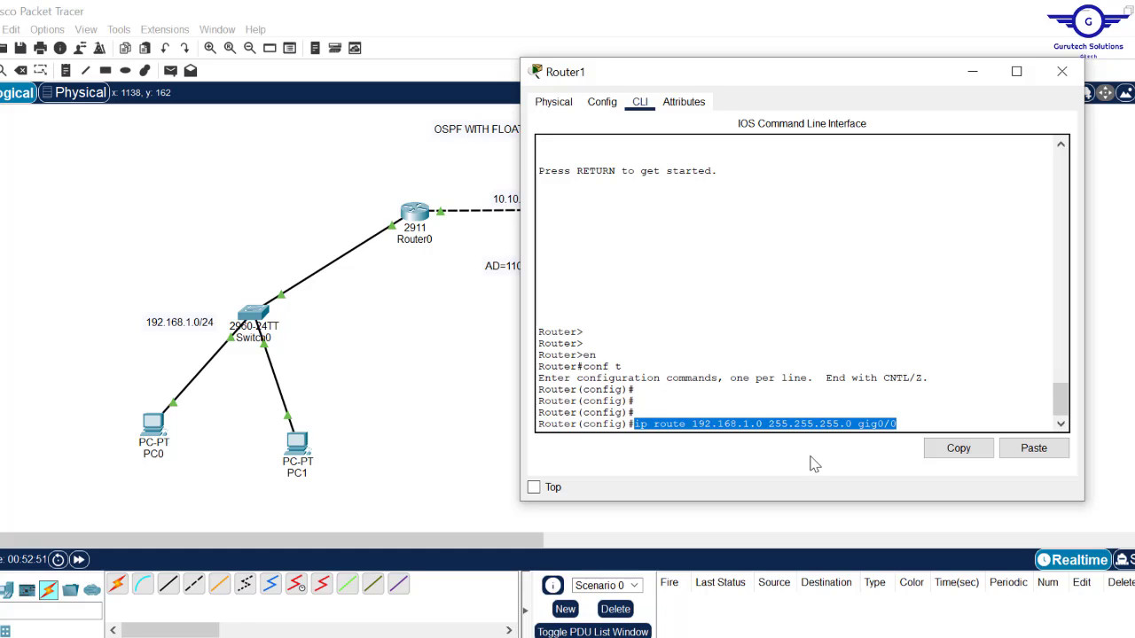
left_click(904, 425)
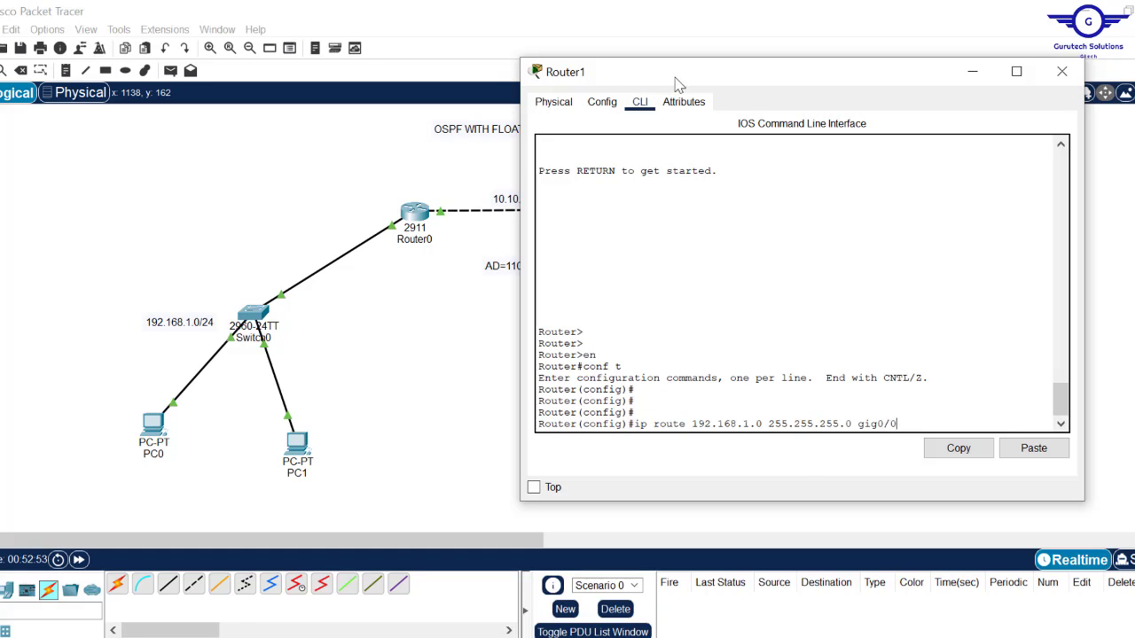
mouse_move(686, 79)
left_mouse_down()
mouse_move(729, 73)
mouse_move(700, 66)
left_mouse_up()
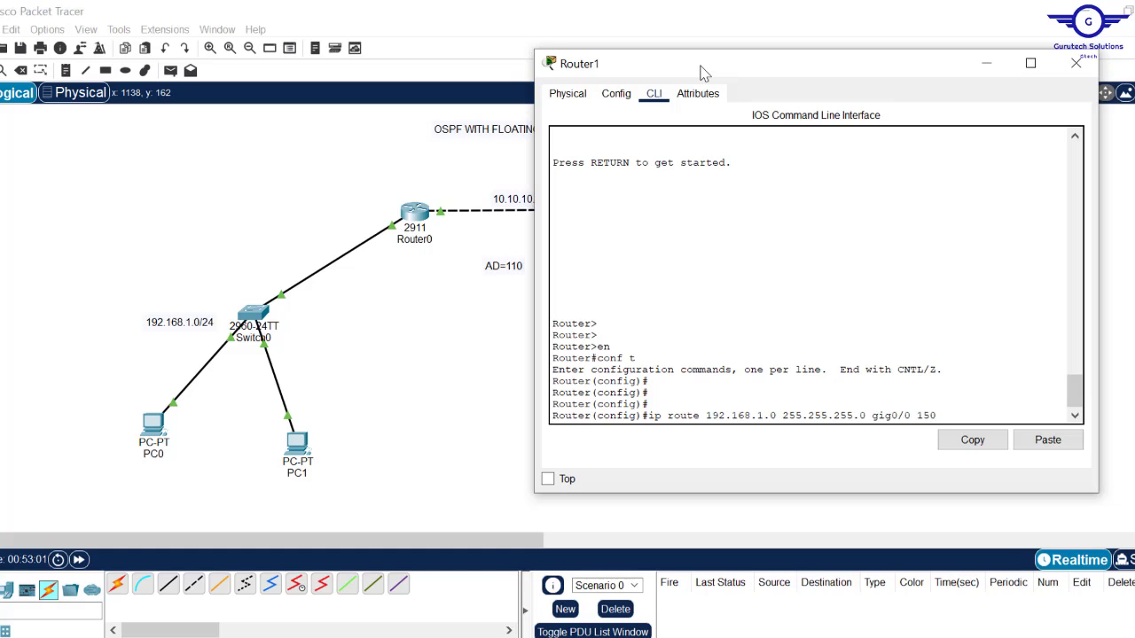
key("Return")
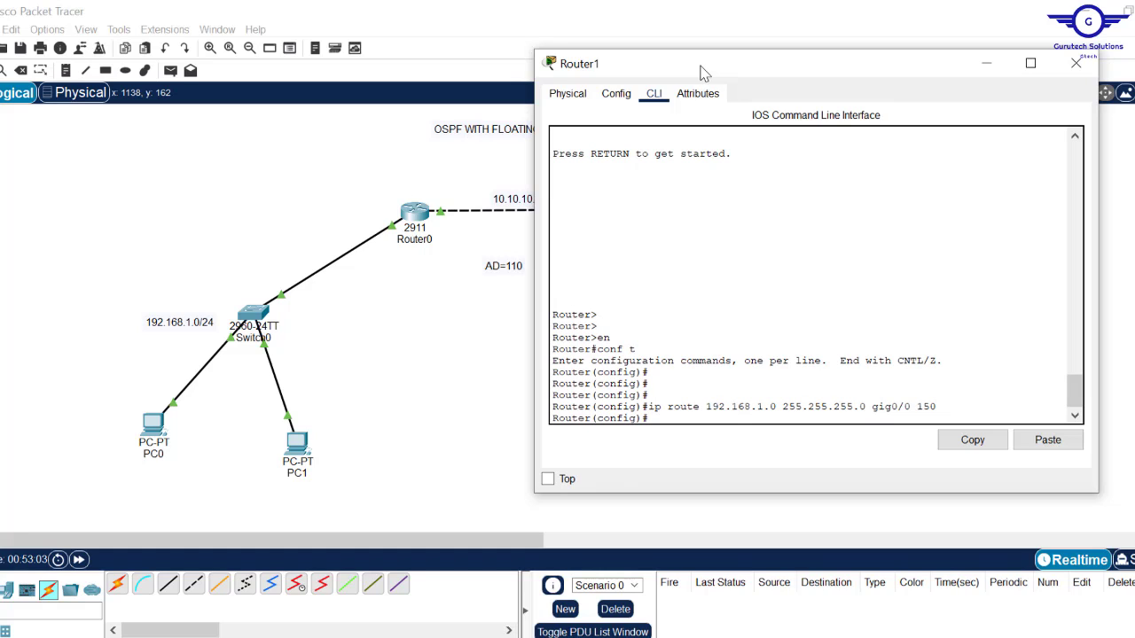
Exit Router1's global configuration mode and save the running configuration with "wr".
type("exit")
key("Return")
key("Return")
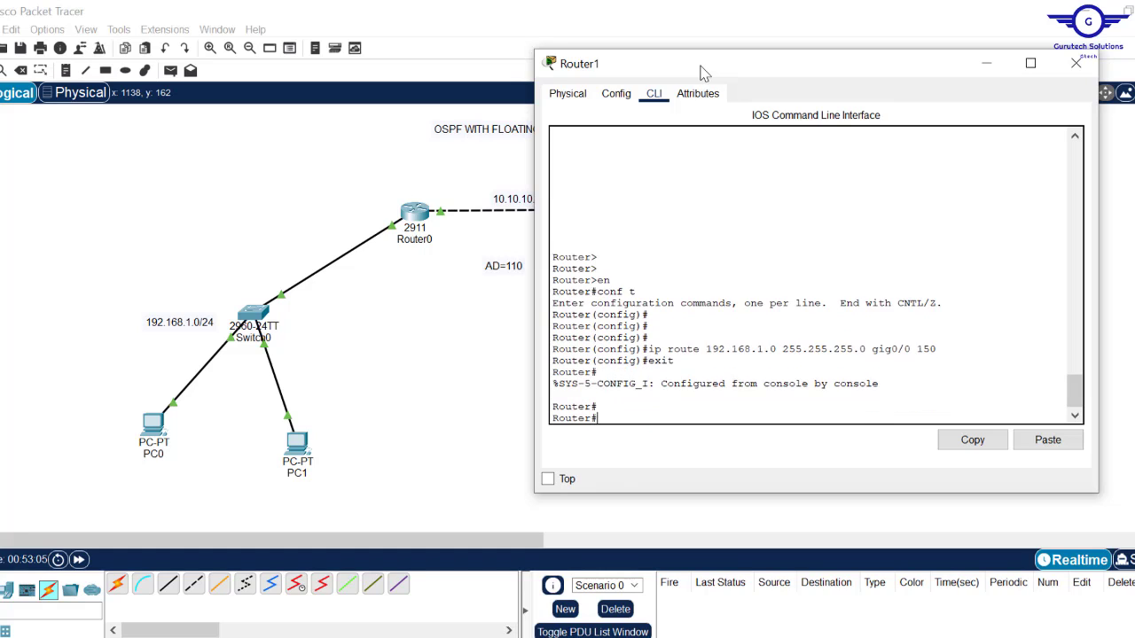
key("Return")
key("Return")
key("Return")
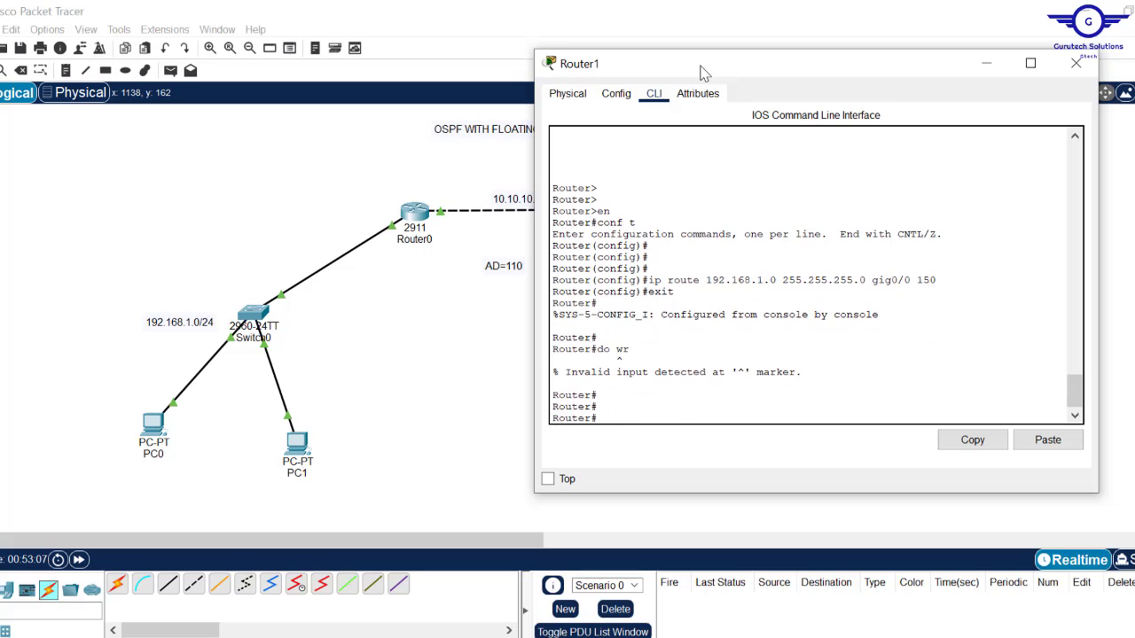
type("wr")
key("Return")
key("Return")
key("Return")
key("Return")
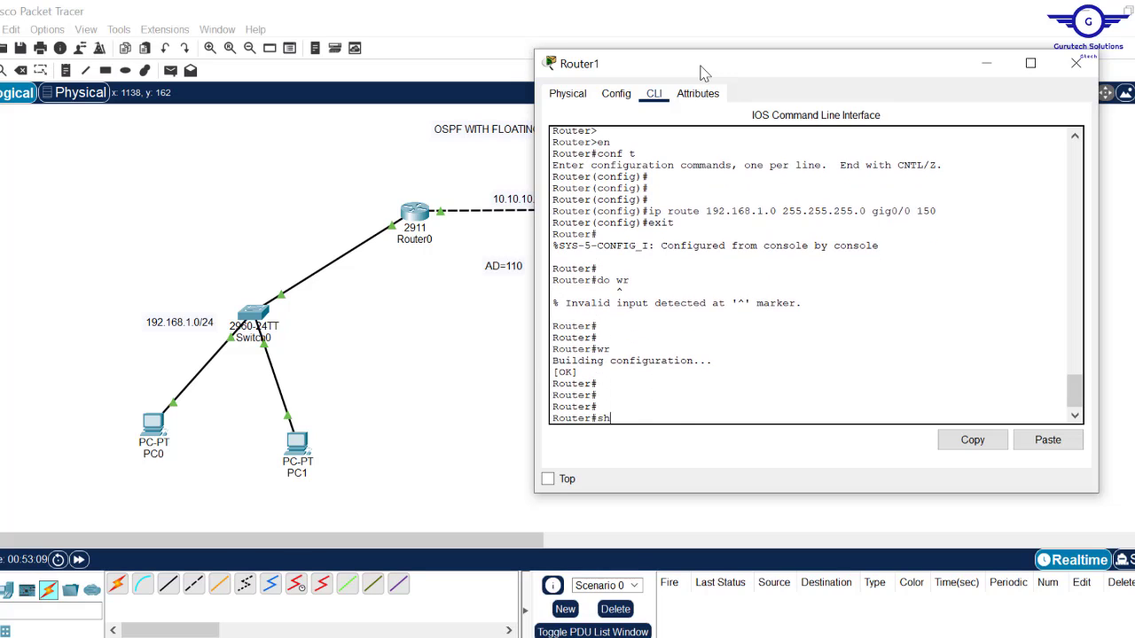
Display Router1's routing table with "sh ip route" and examine the OSPF entry for 192.168.1.0/24 and the connected and local route codes.
type("sh ip route")
key("Return")
key("Return")
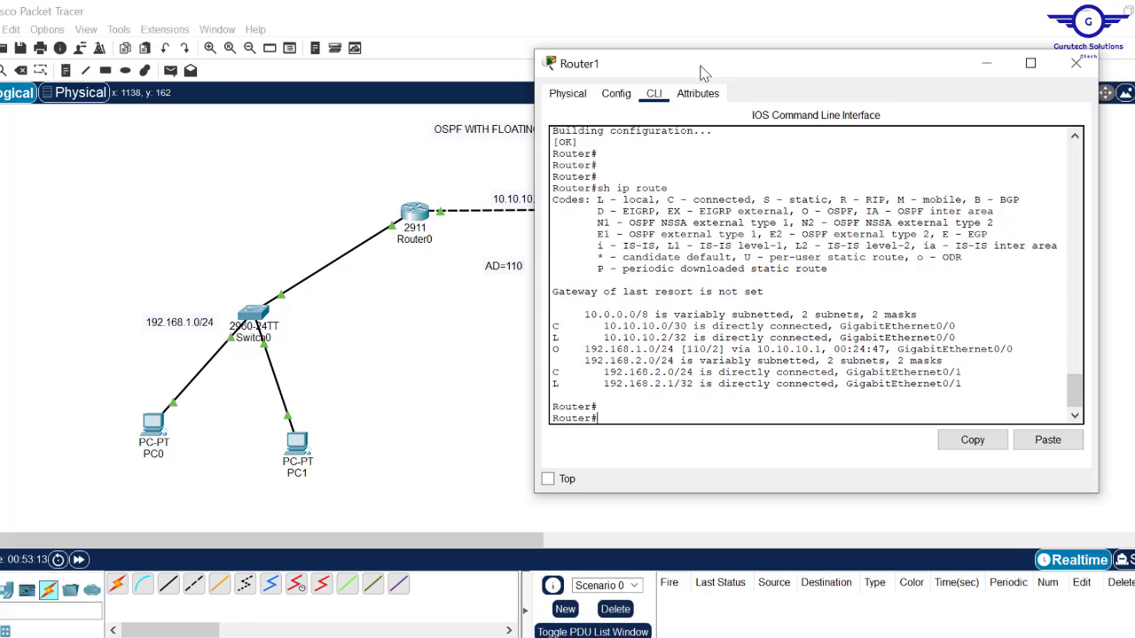
key("Return")
key("Return")
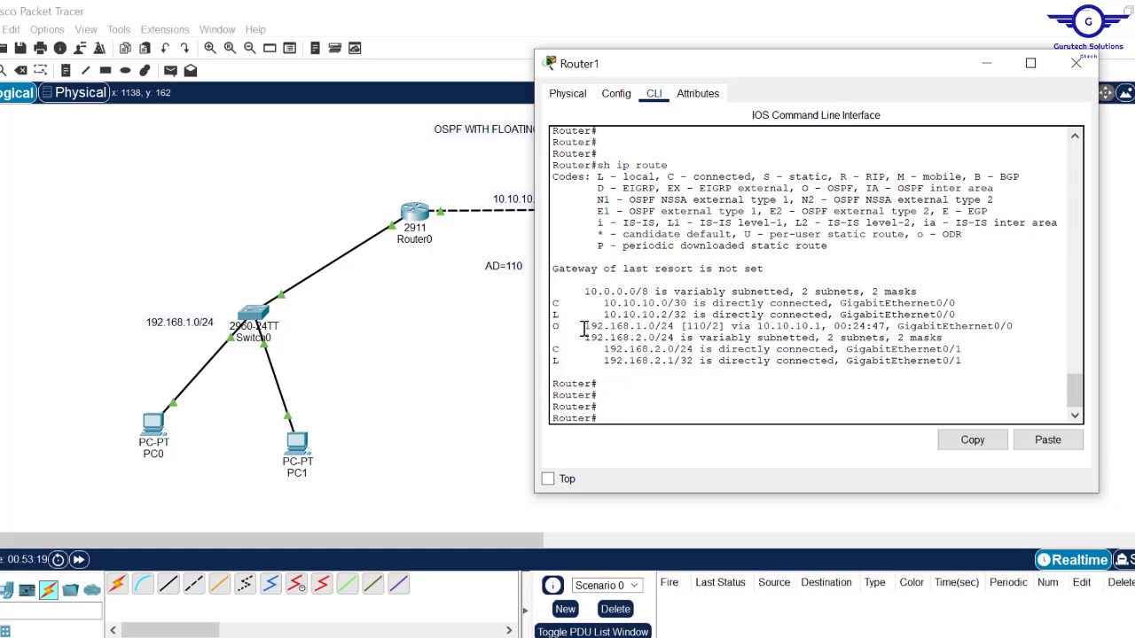
left_click_drag(584, 328, 1020, 327)
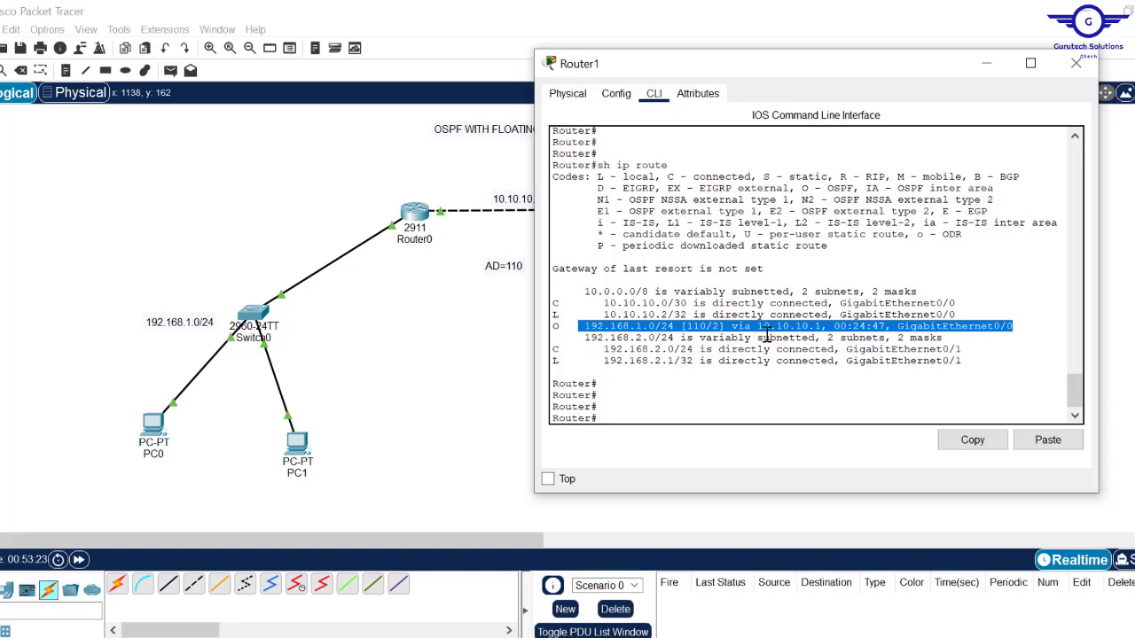
left_click(556, 361)
left_click_drag(553, 361, 558, 361)
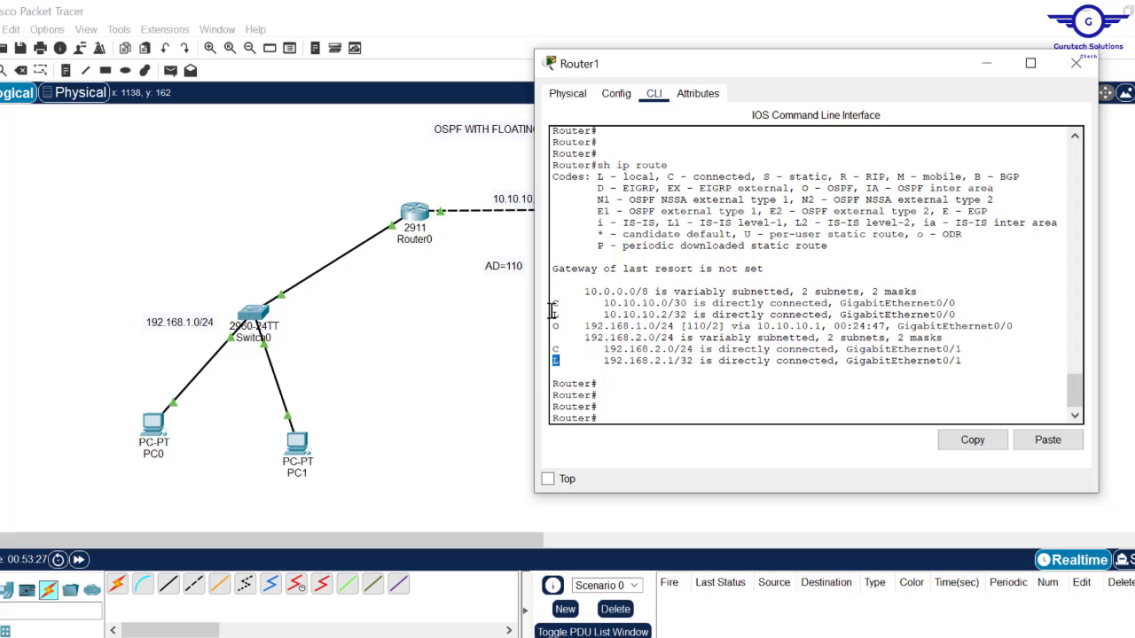
left_click_drag(552, 304, 573, 306)
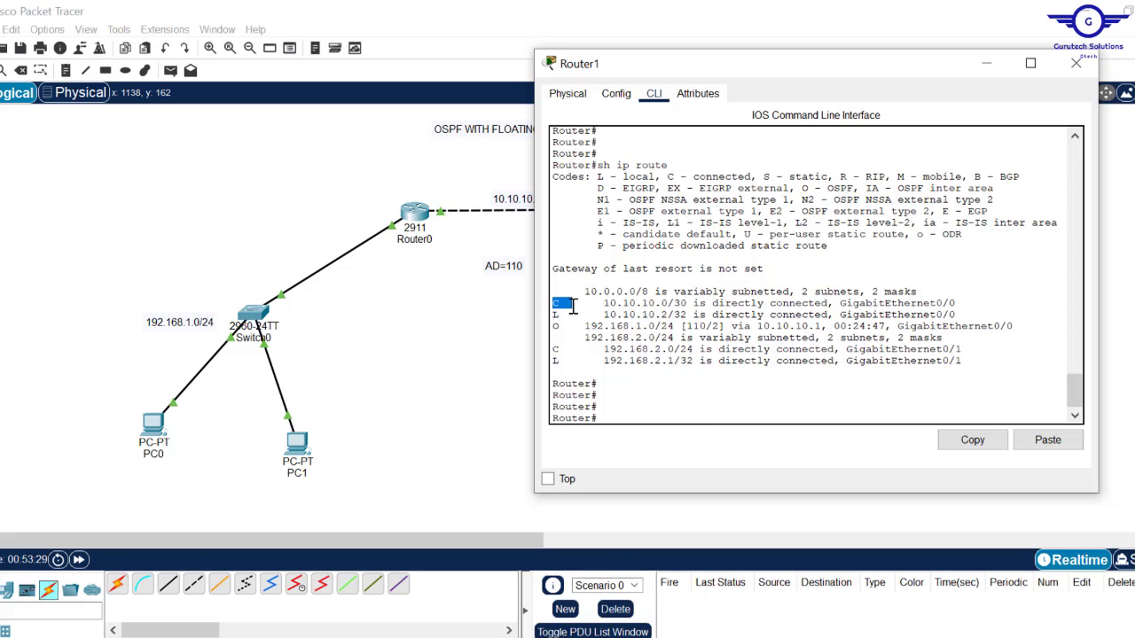
left_click(1076, 63)
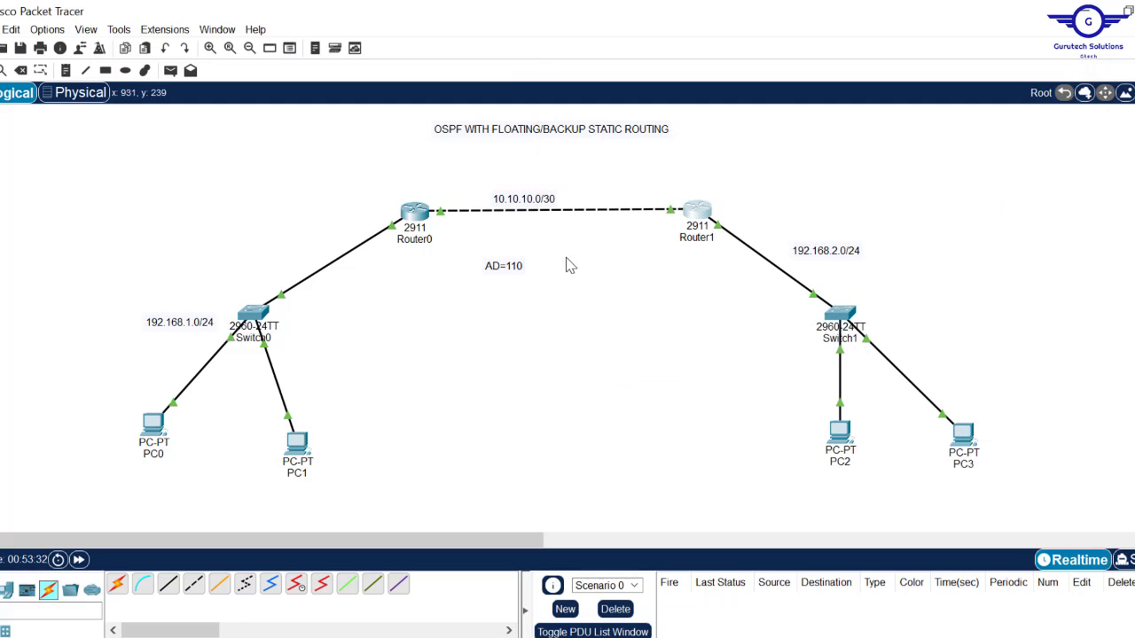
Reopen Router1's command line and enter global configuration mode with "conf t".
left_click(703, 210)
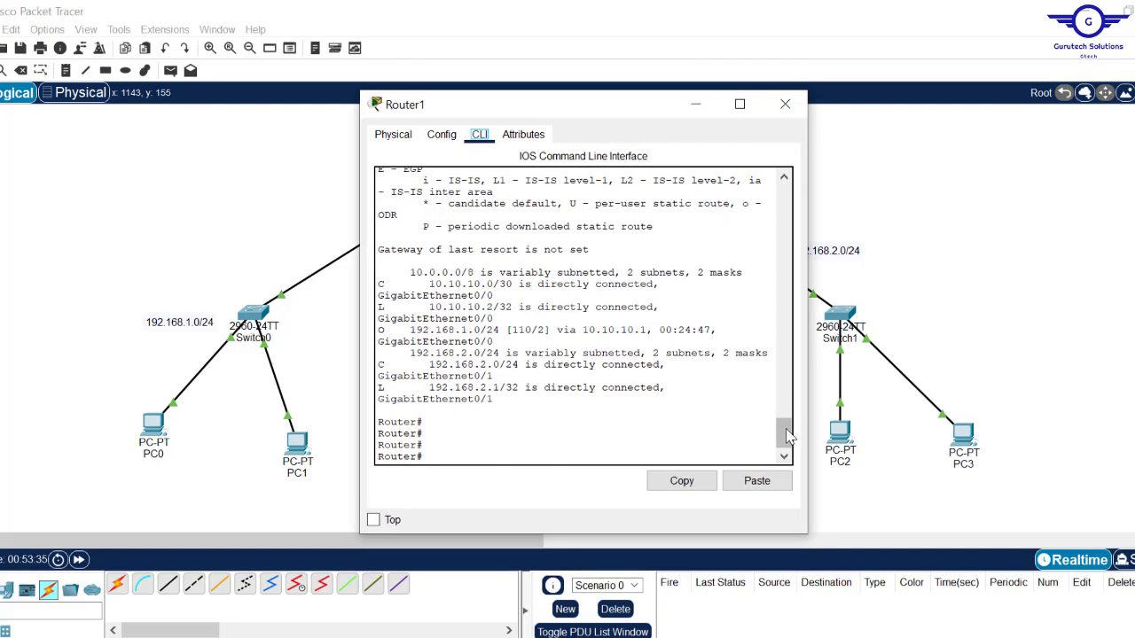
left_click_drag(786, 431, 771, 458)
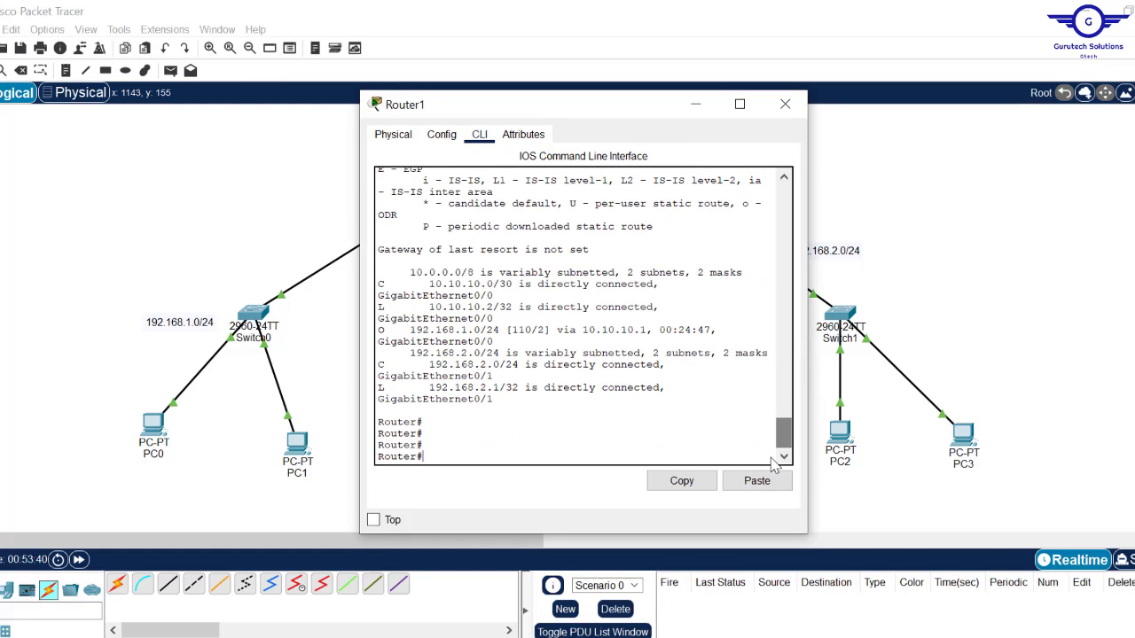
key("Return")
key("Return")
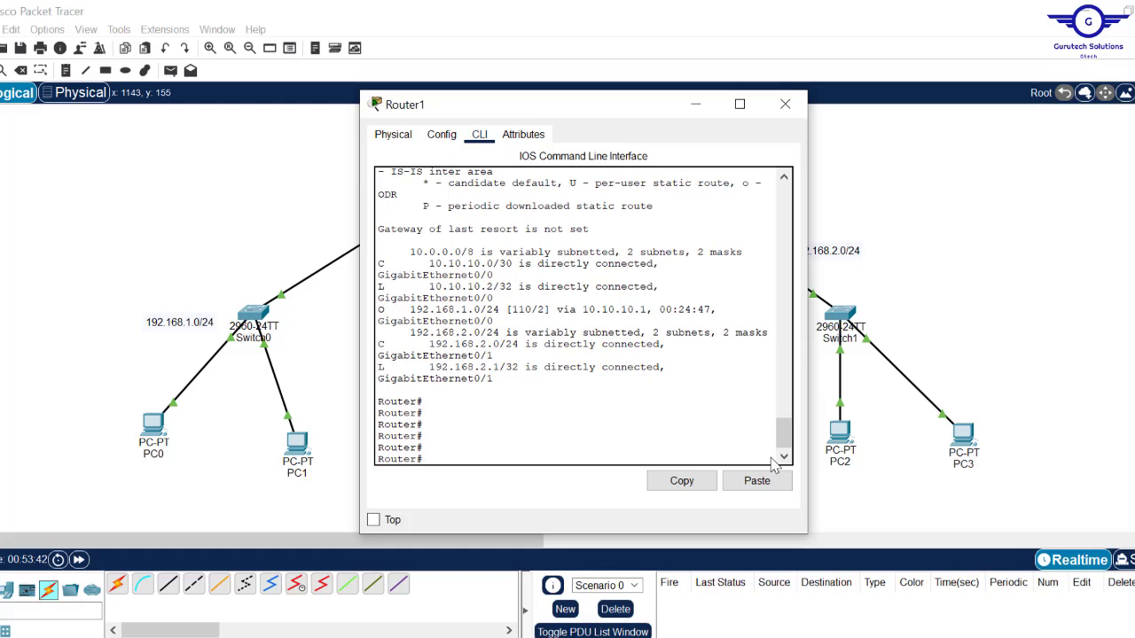
type("conf t")
key("Return")
key("Return")
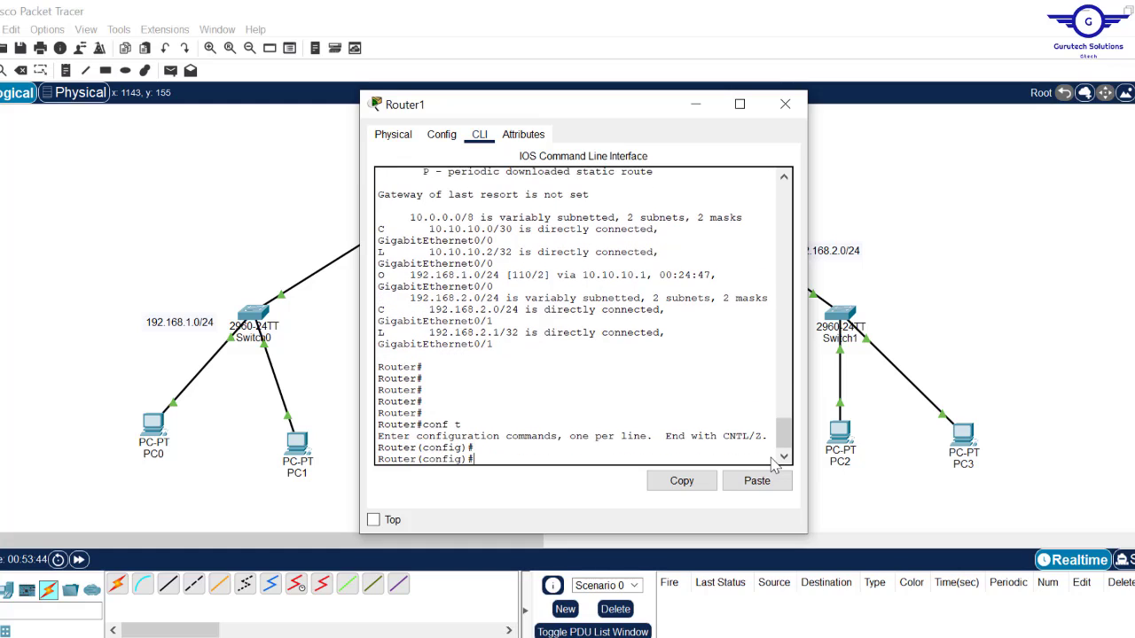
Bring up "ip route 192.168.1.0 255.255.255.0 gig0/0 150" on Router1's prompt and review the full command without submitting it.
type("ip route 192.168.1.0 255.255.255.0 gig0/0 150")
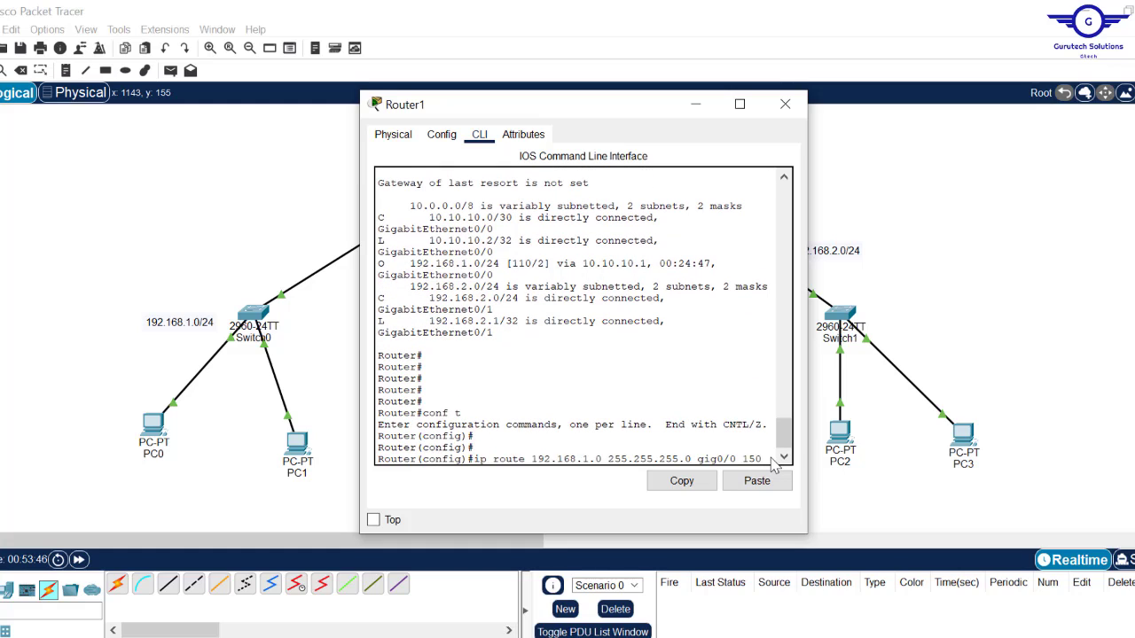
left_click_drag(807, 423, 1088, 423)
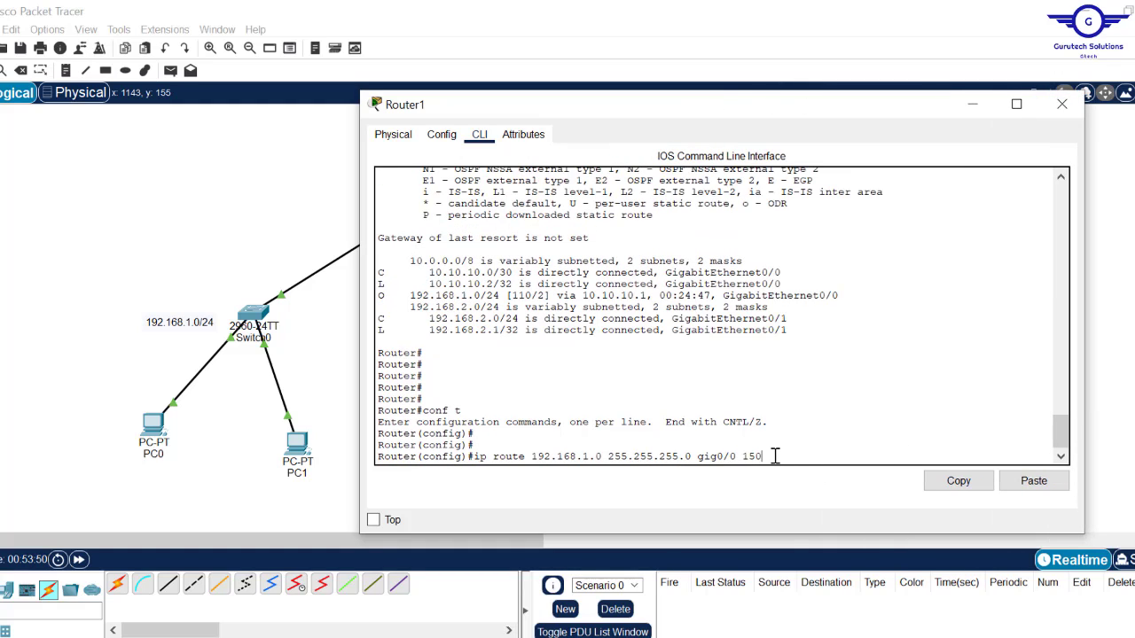
left_click_drag(775, 455, 477, 457)
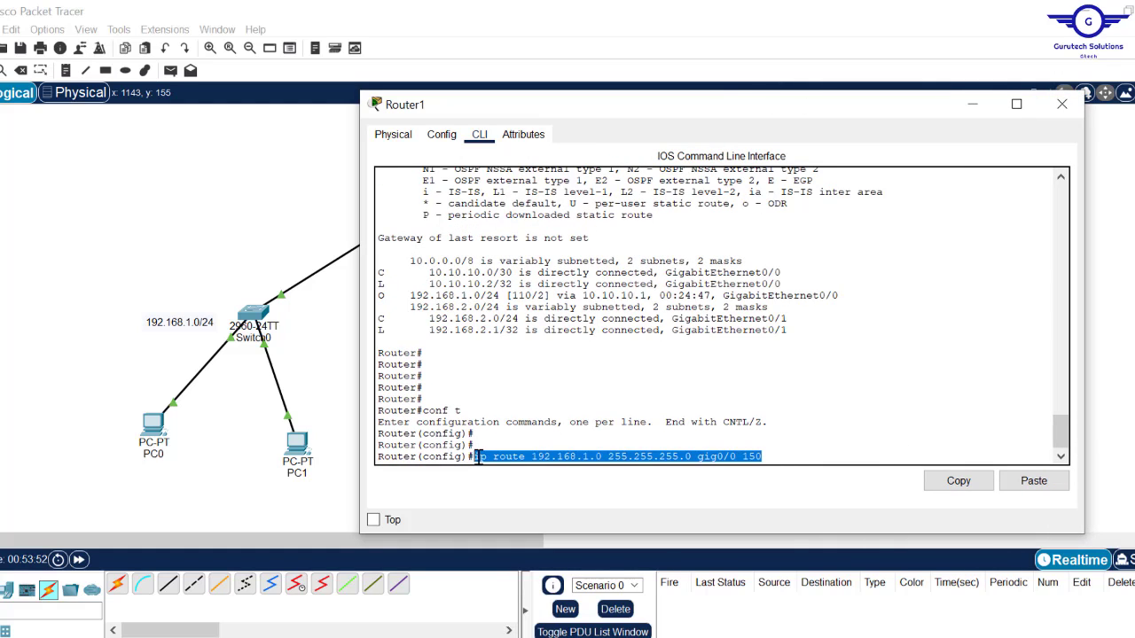
left_click(789, 35)
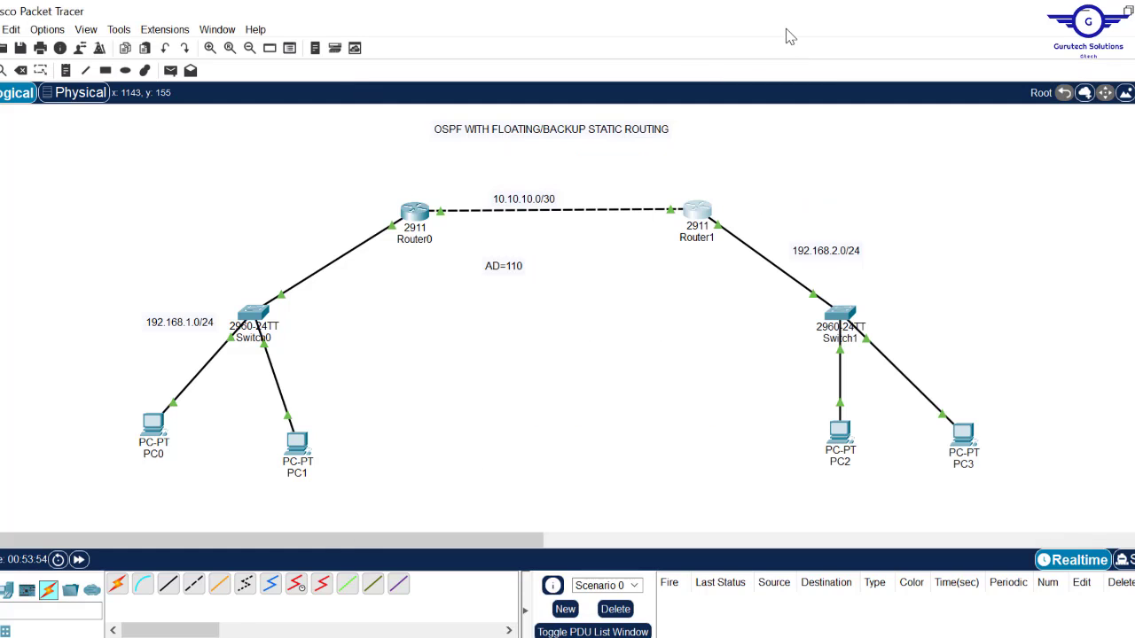
Examine the destination network, mask and next hop in Router0's earlier floating static route command for 192.168.2.0, comparing them with the topology.
left_click(415, 215)
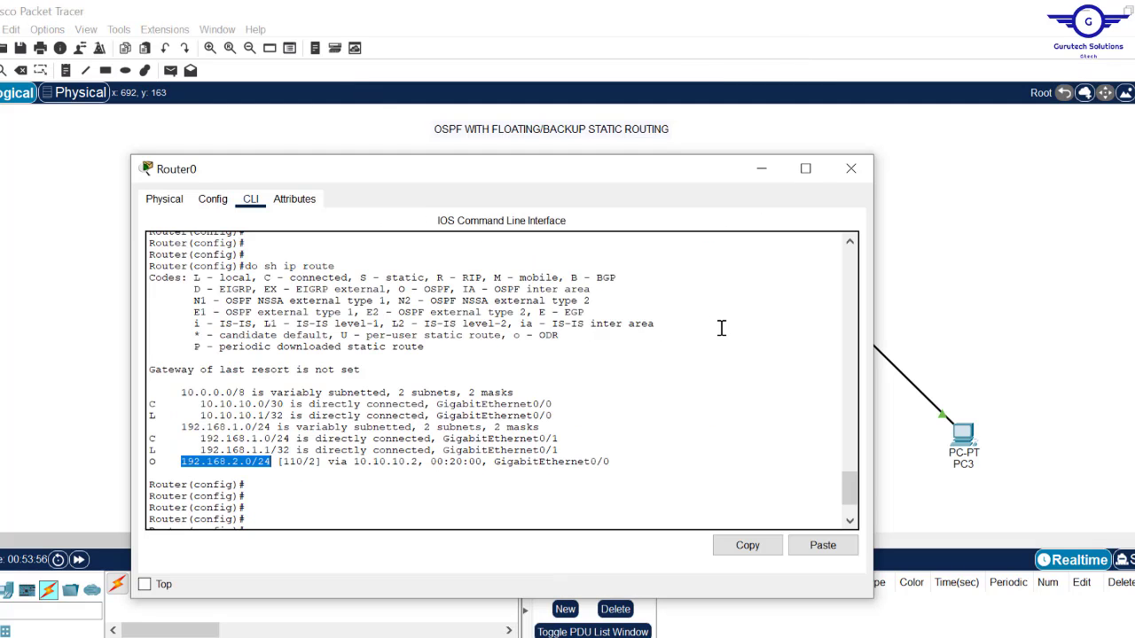
left_click_drag(849, 491, 844, 461)
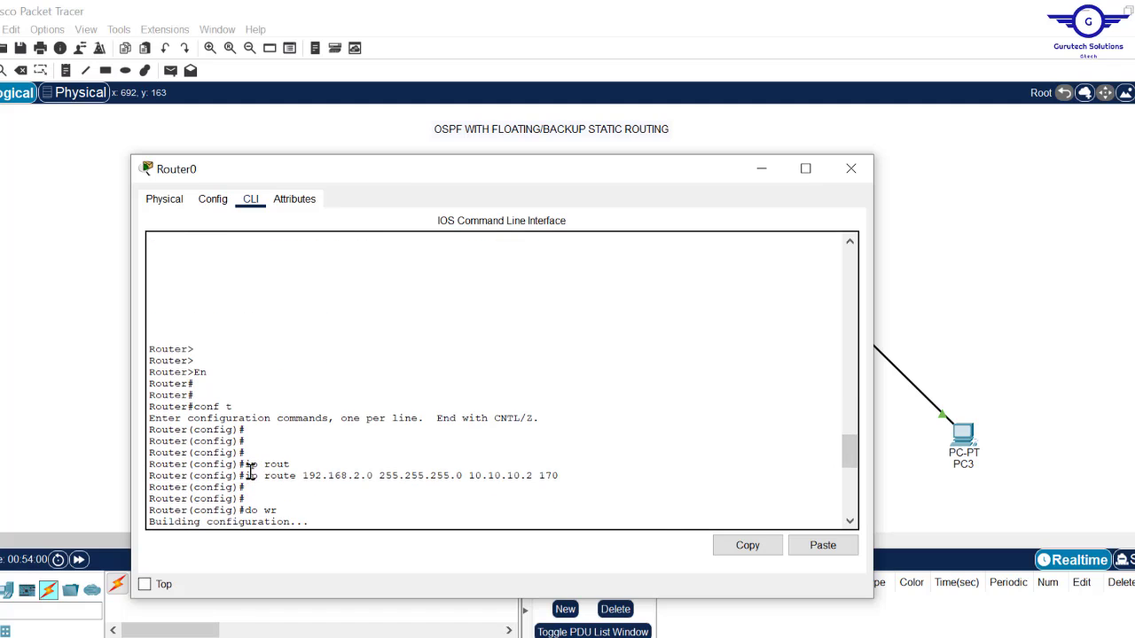
left_click_drag(251, 475, 561, 474)
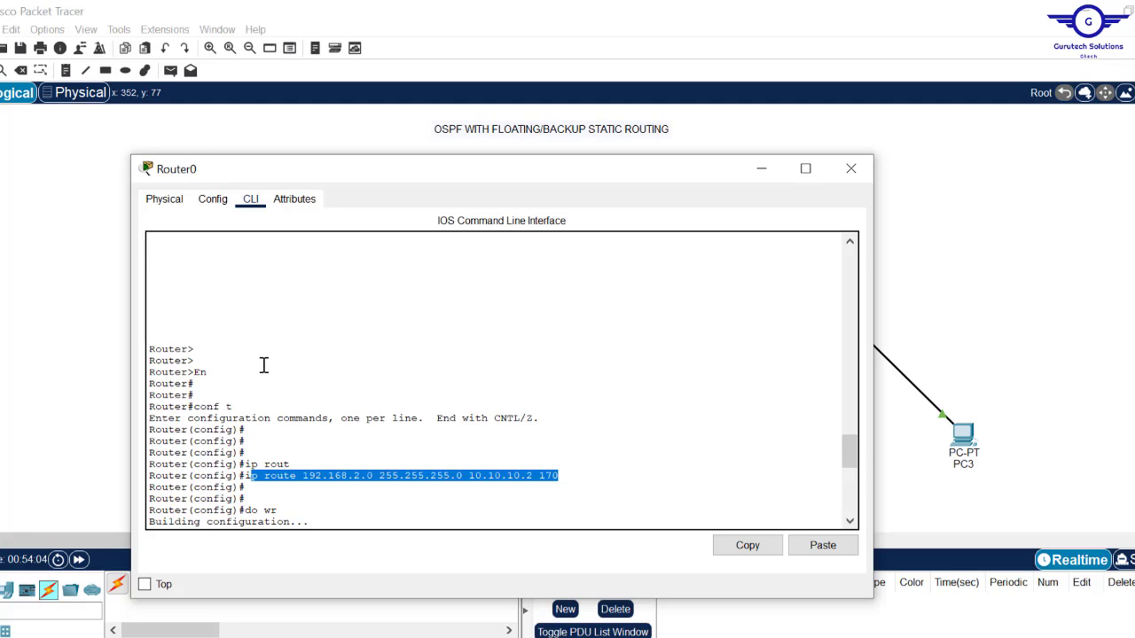
left_click(401, 470)
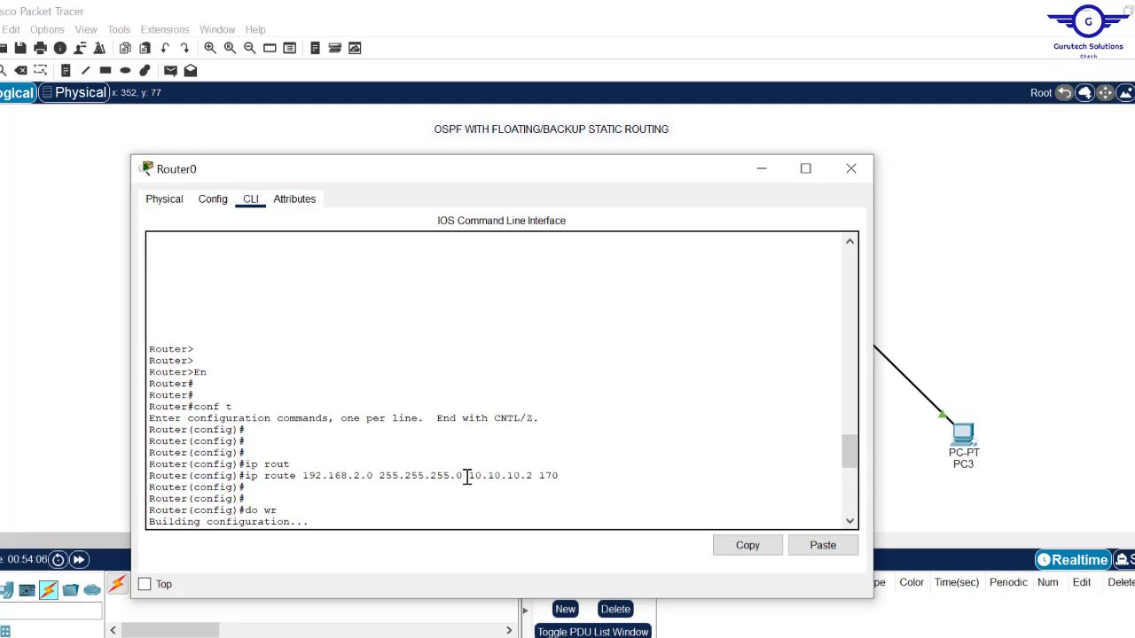
left_click_drag(456, 476, 303, 474)
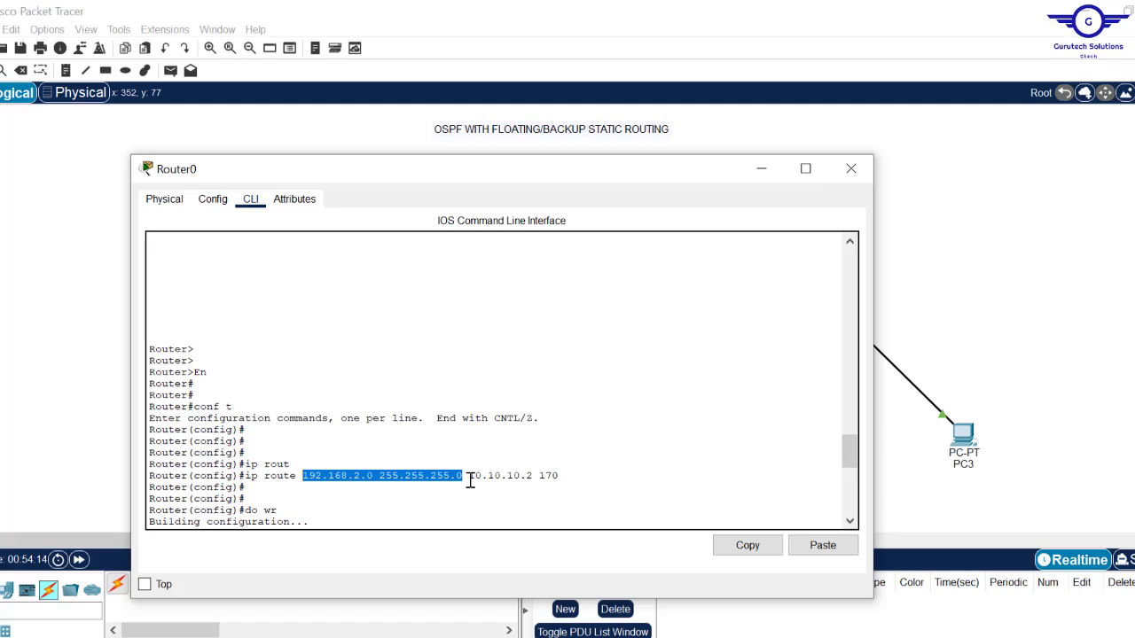
left_click_drag(469, 476, 532, 476)
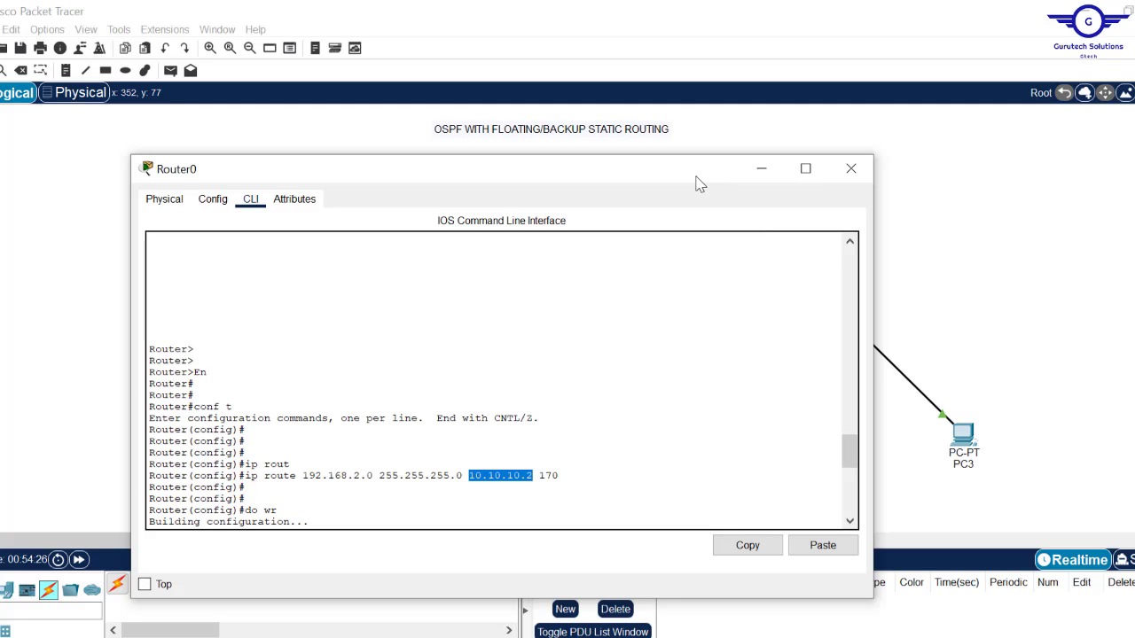
left_click_drag(687, 181, 823, 269)
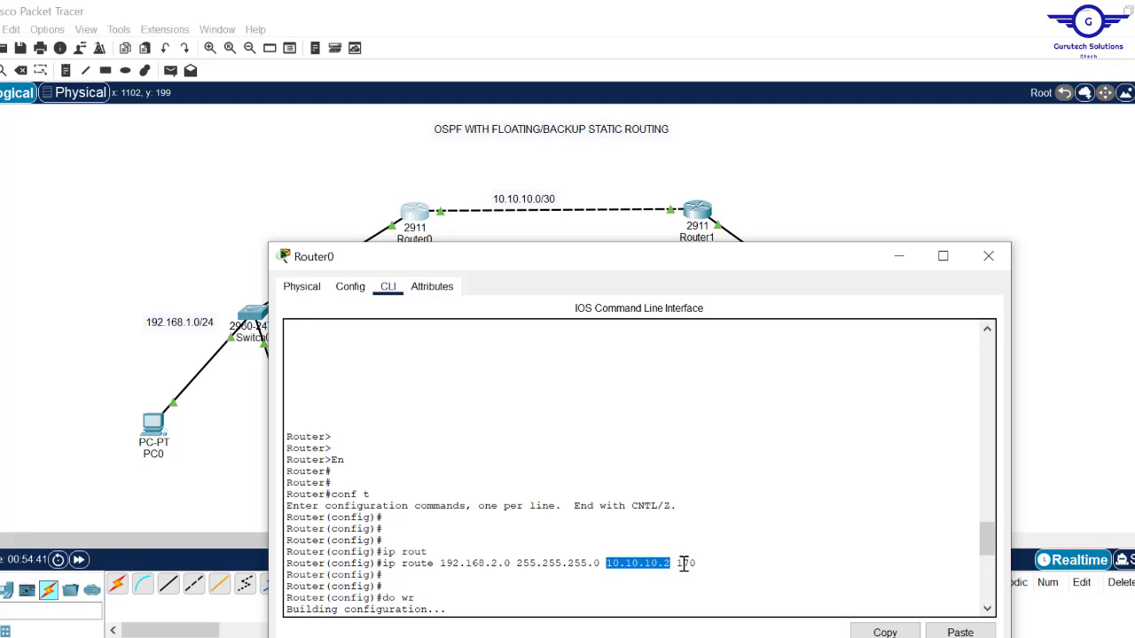
Examine the administrative distance in Router0's floating static route command for 192.168.2.0, comparing it with the topology's OSPF distance label.
left_click_drag(699, 564, 679, 565)
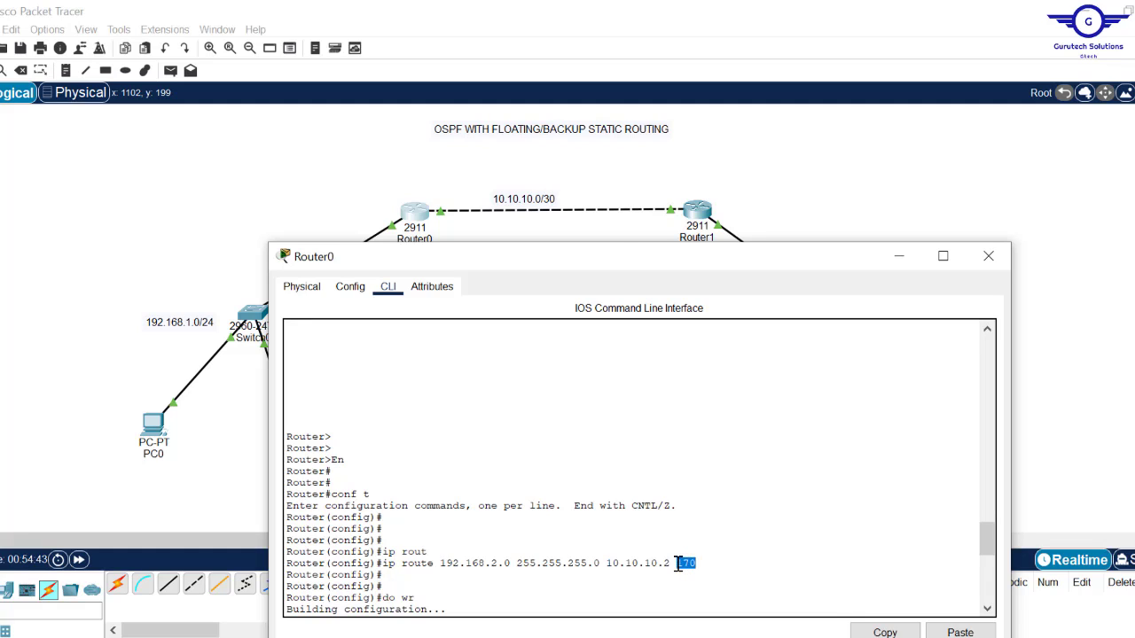
left_click_drag(611, 260, 579, 313)
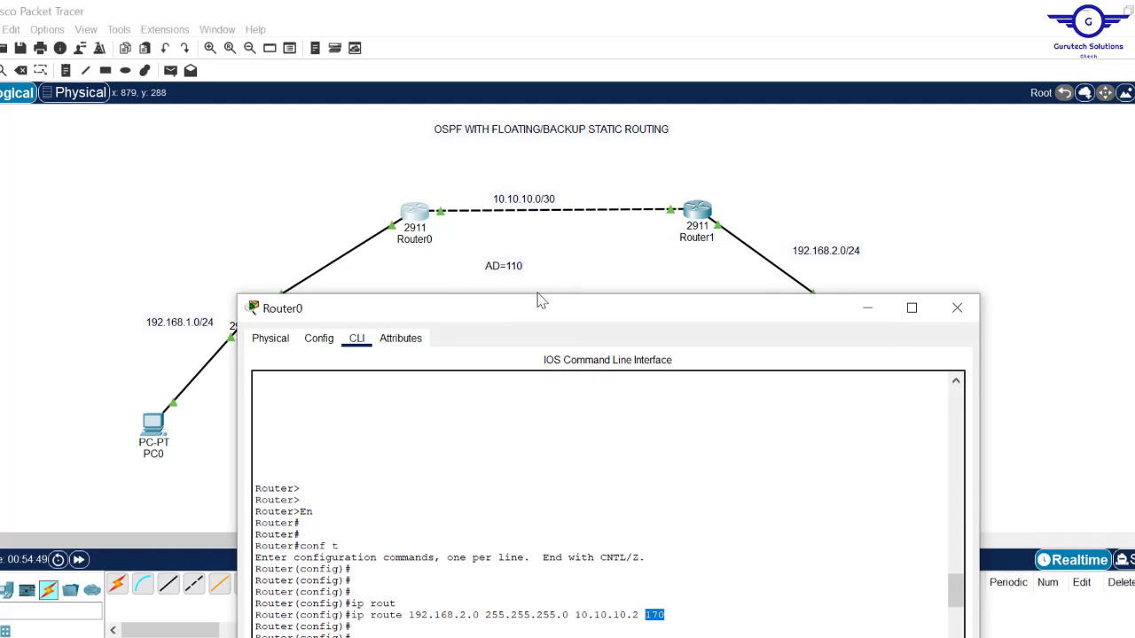
left_click_drag(561, 315, 561, 176)
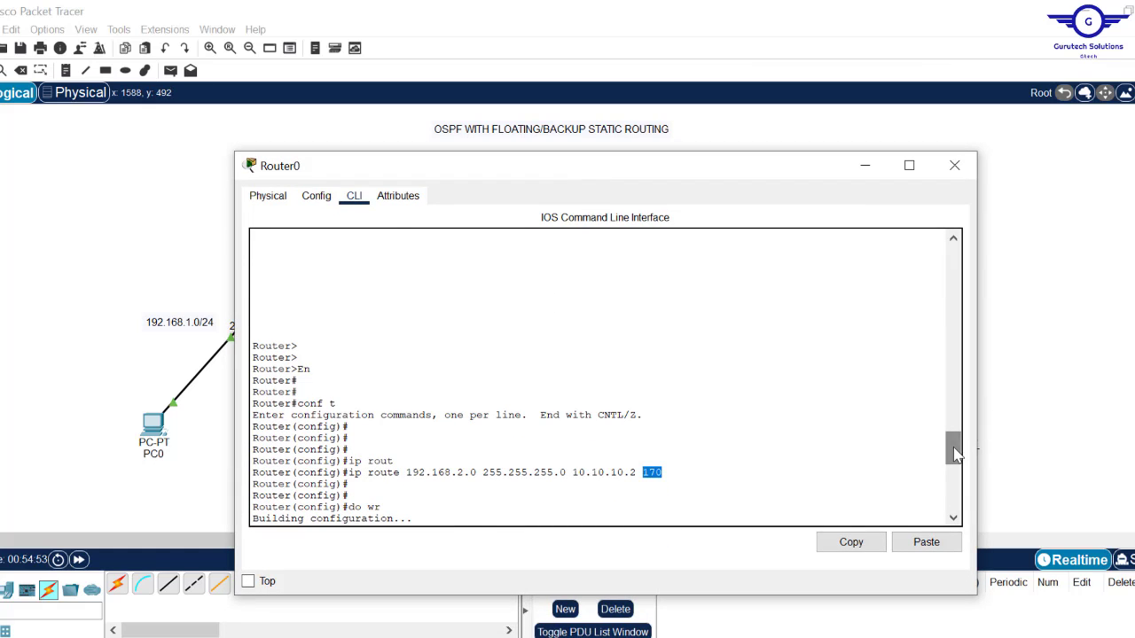
Examine the OSPF entry for 192.168.2.0/24 in Router0's earlier "do sh ip route" output.
left_click_drag(953, 449, 957, 484)
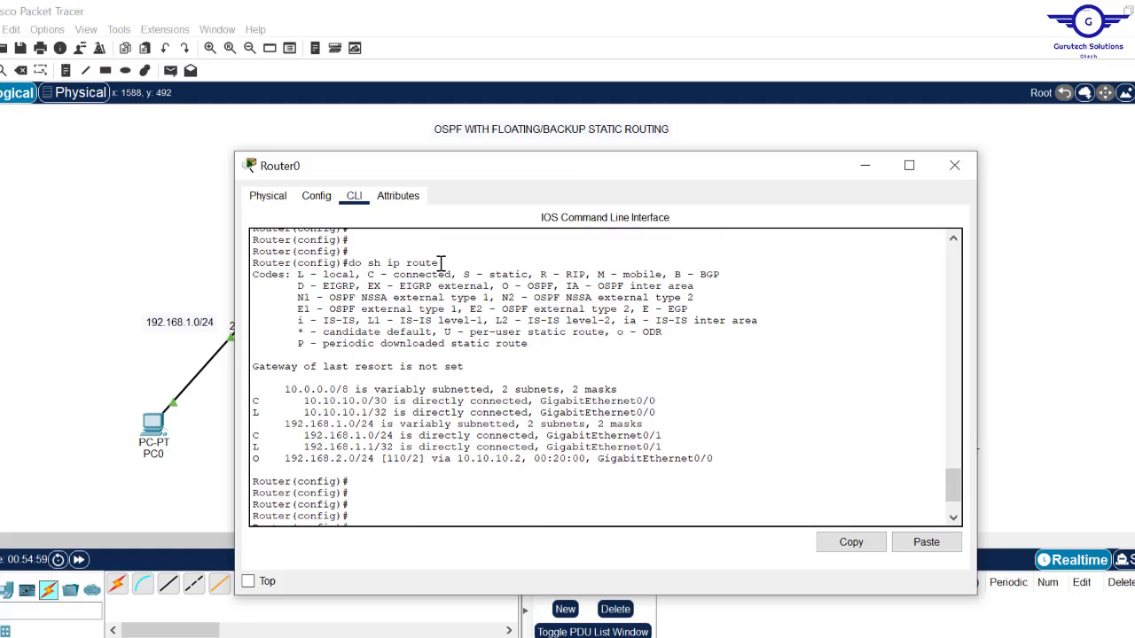
left_click_drag(439, 262, 372, 263)
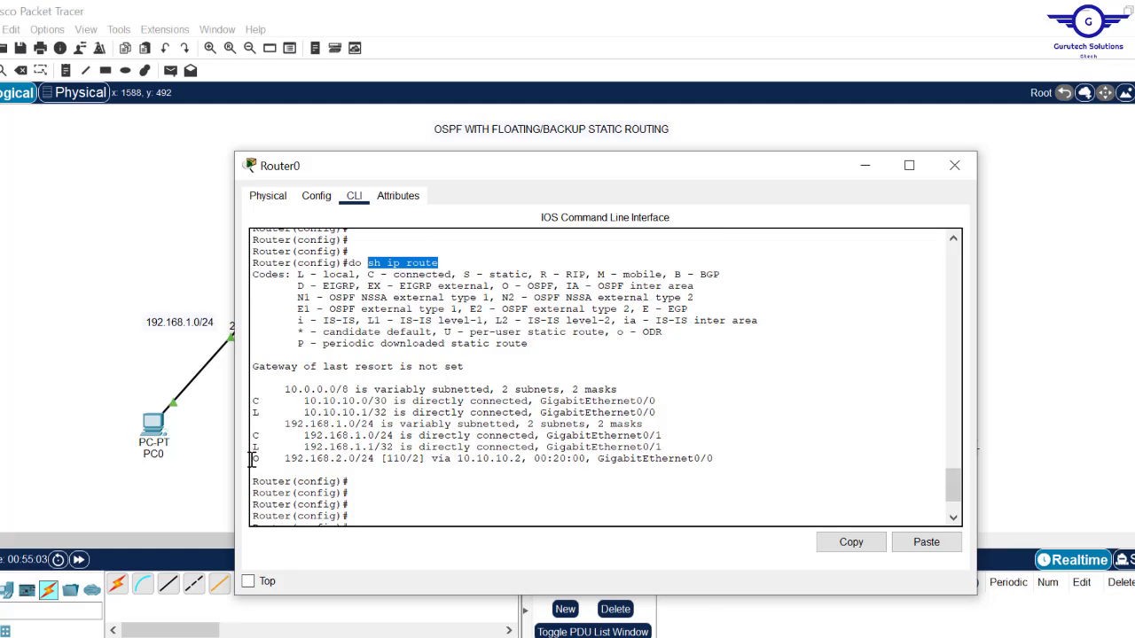
left_click_drag(251, 458, 712, 462)
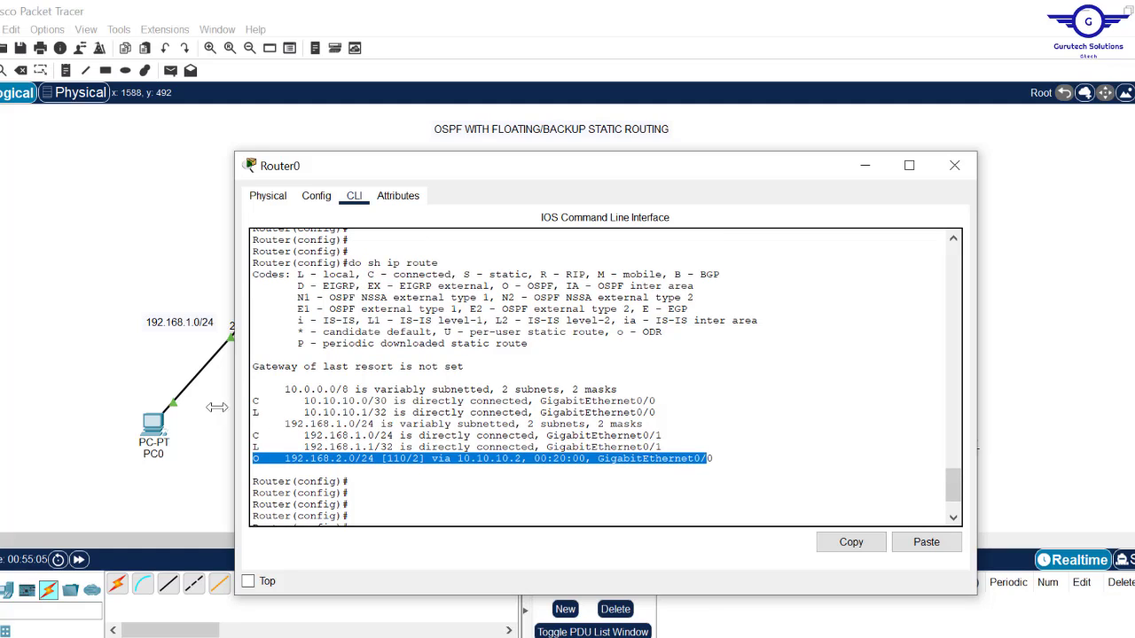
left_click(286, 460)
triple_click(285, 459)
left_click(363, 461)
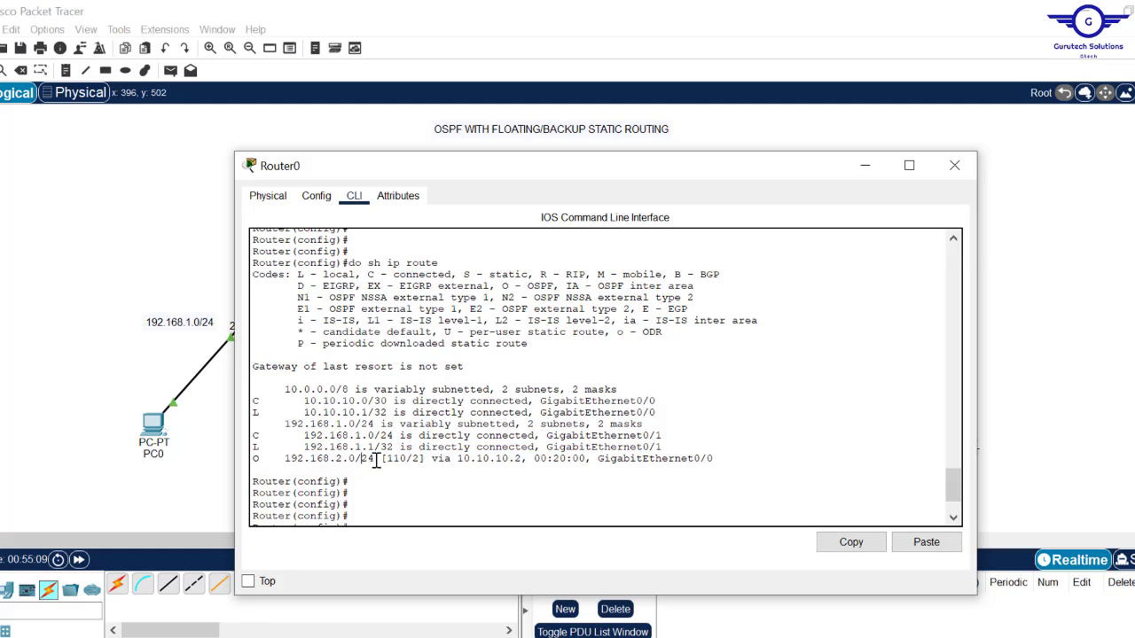
Return to Router1's command line and compare the gig0/0 exit interface in the pending static route command with the topology.
left_click(954, 166)
left_click(699, 220)
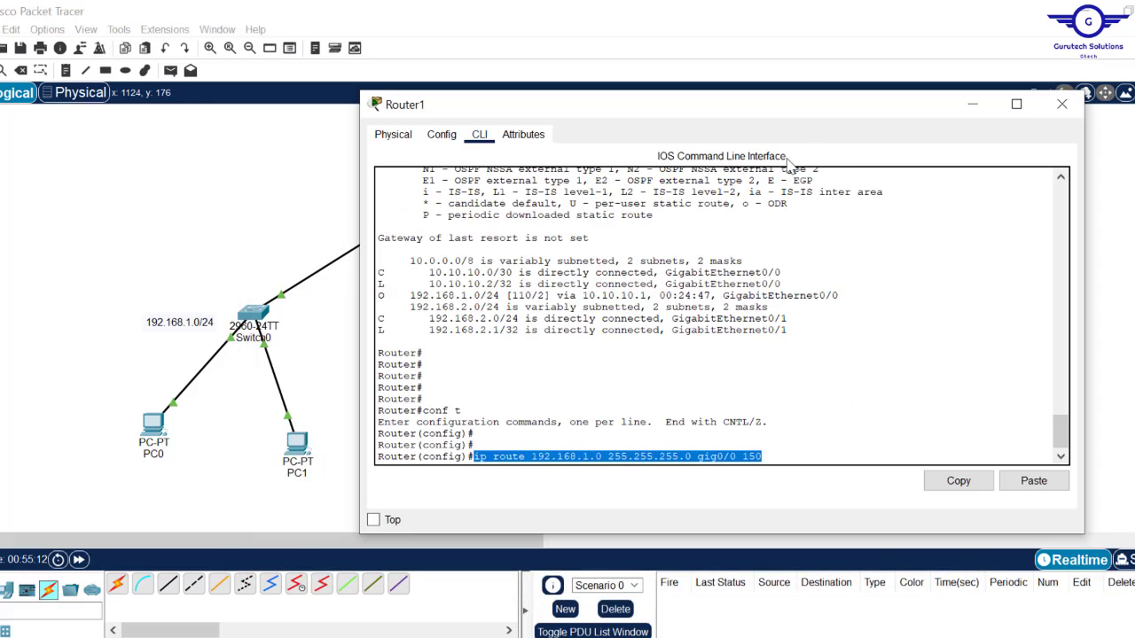
left_click_drag(805, 112, 687, 247)
left_click_drag(693, 235, 711, 255)
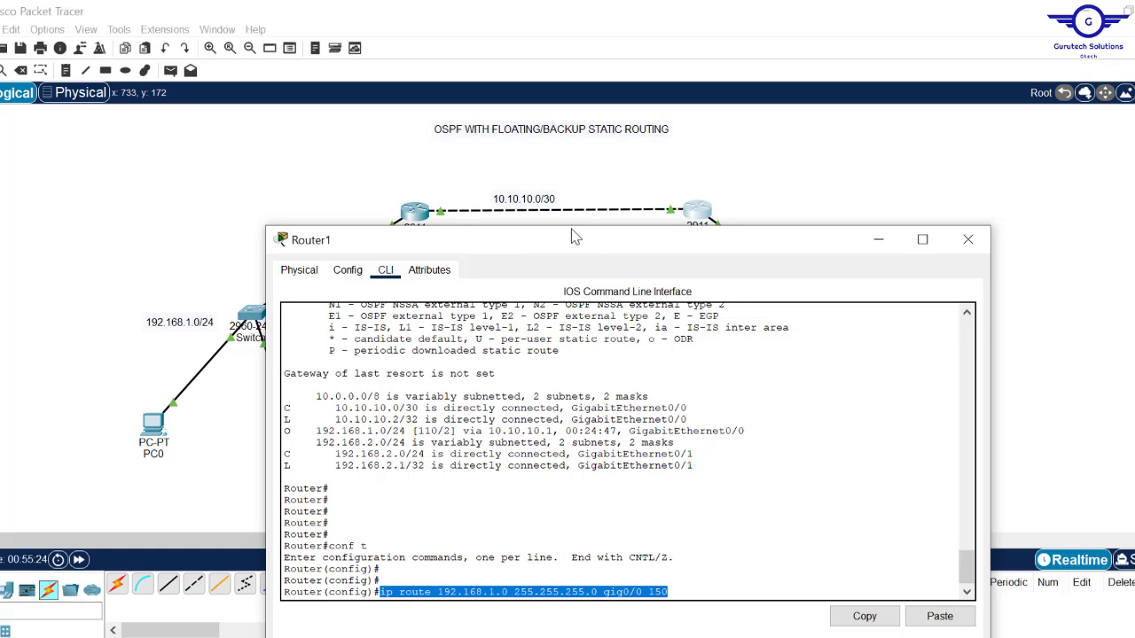
left_click_drag(571, 250, 571, 216)
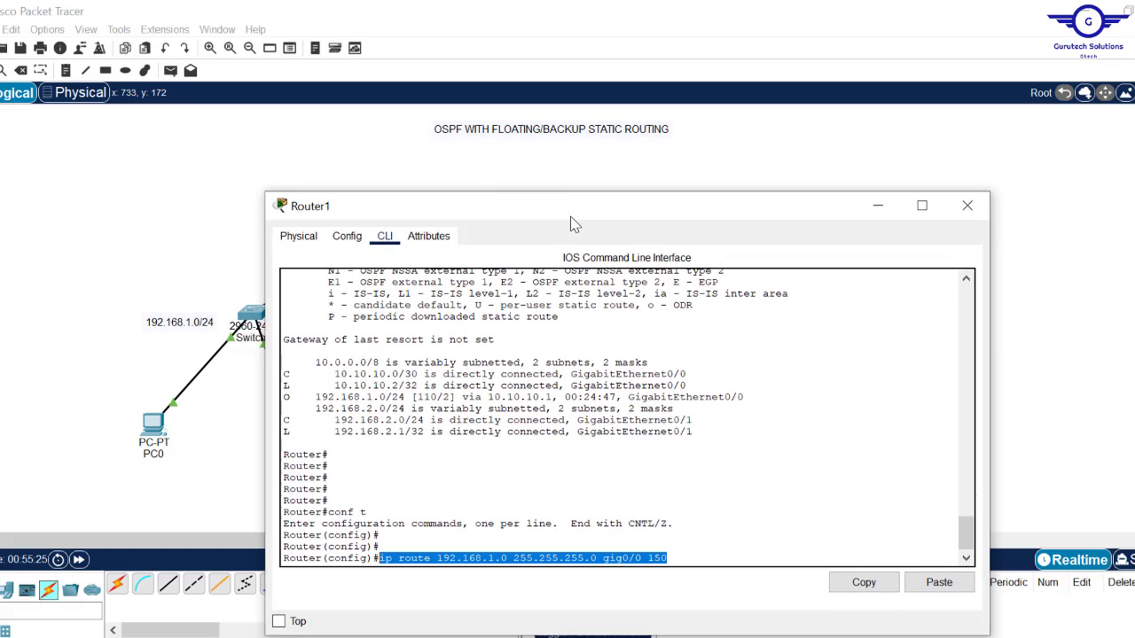
left_click(650, 565)
left_click_drag(641, 558, 608, 559)
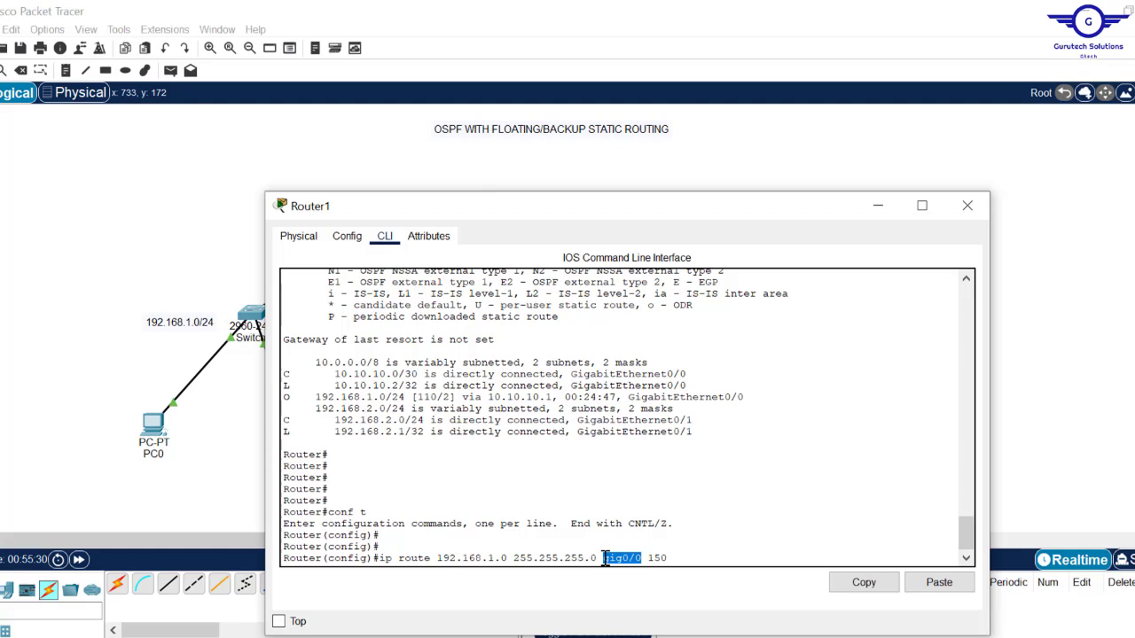
left_click_drag(608, 208, 611, 255)
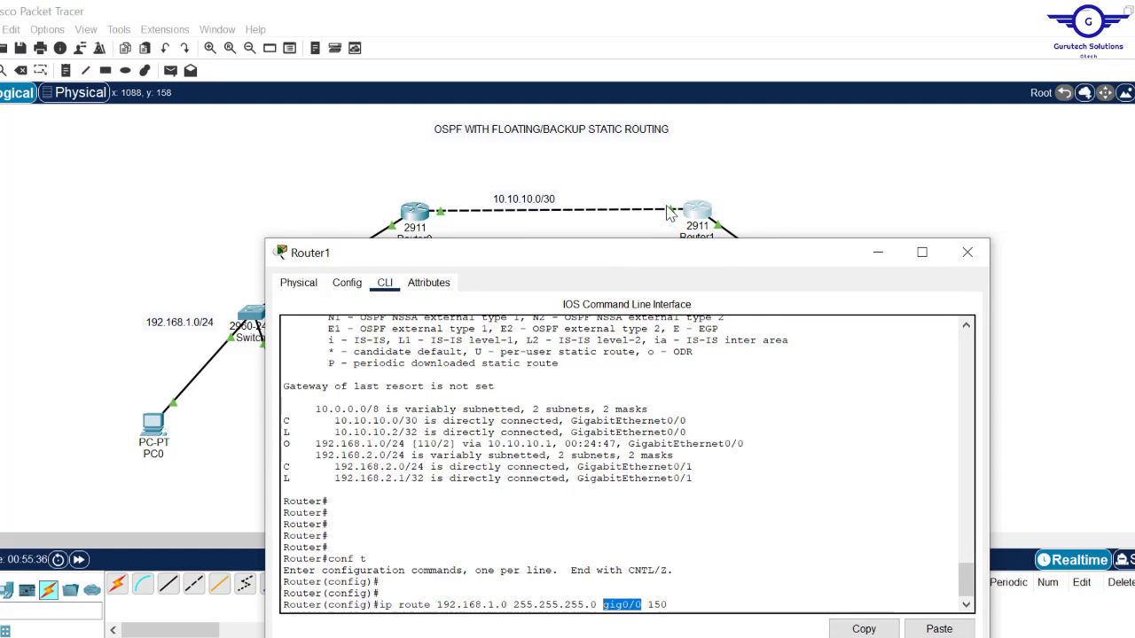
Submit "ip route 192.168.1.0 255.255.255.0 gig0/0 150" on Router1 to add the floating static route.
left_click(783, 535)
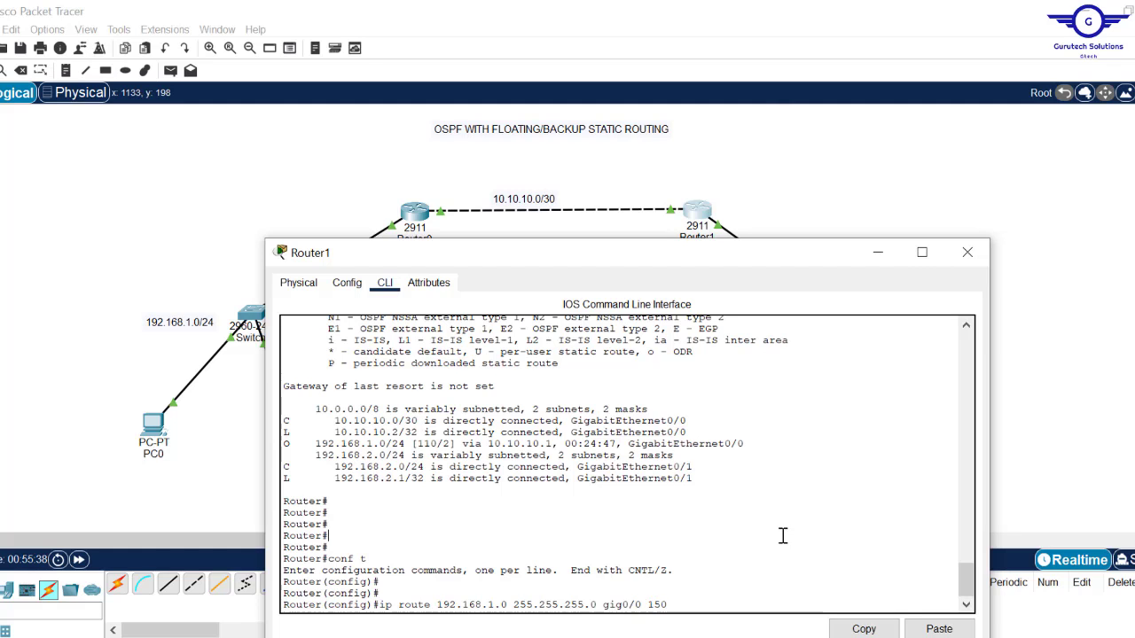
key("Return")
type("\\")
key("Return")
key("Return")
key("Return")
key("Return")
key("Return")
key("Return")
key("Return")
key("Return")
key("Return")
key("Return")
key("Return")
key("Return")
key("Return")
key("Return")
key("Return")
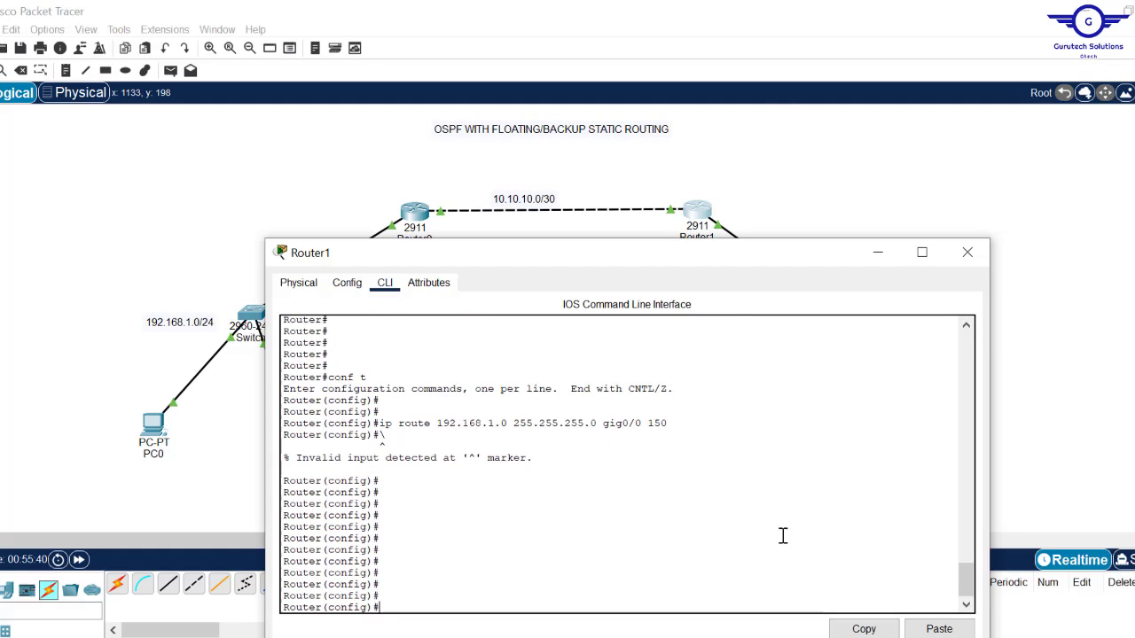
key("Return")
key("Return")
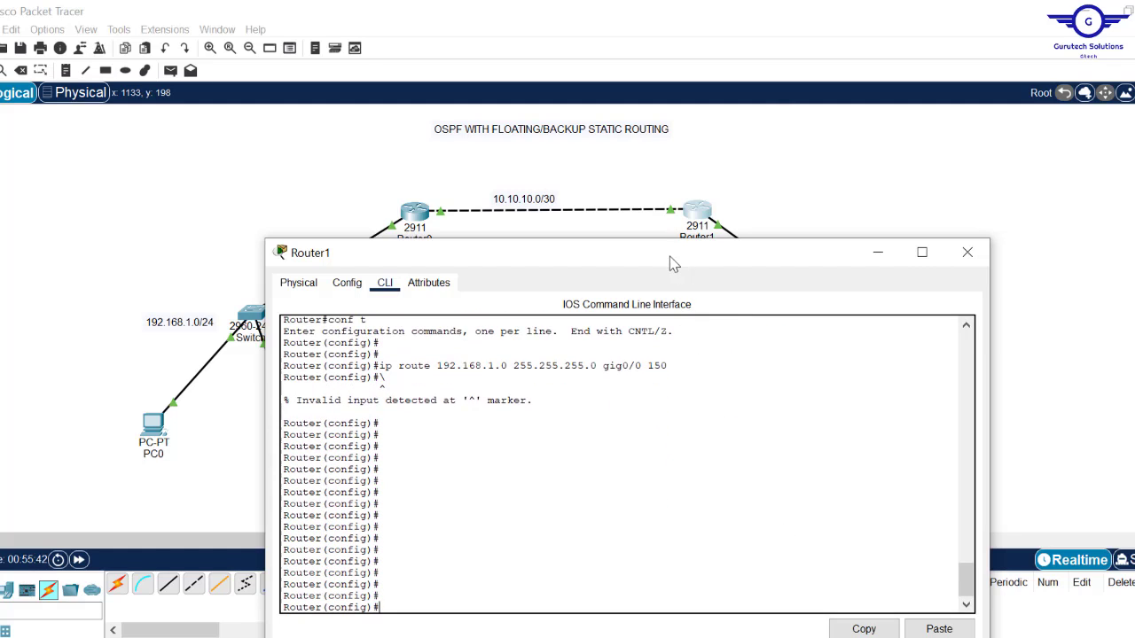
Review the destination network, mask, exit interface and distance in Router1's static route command against the topology.
left_click_drag(672, 263, 673, 302)
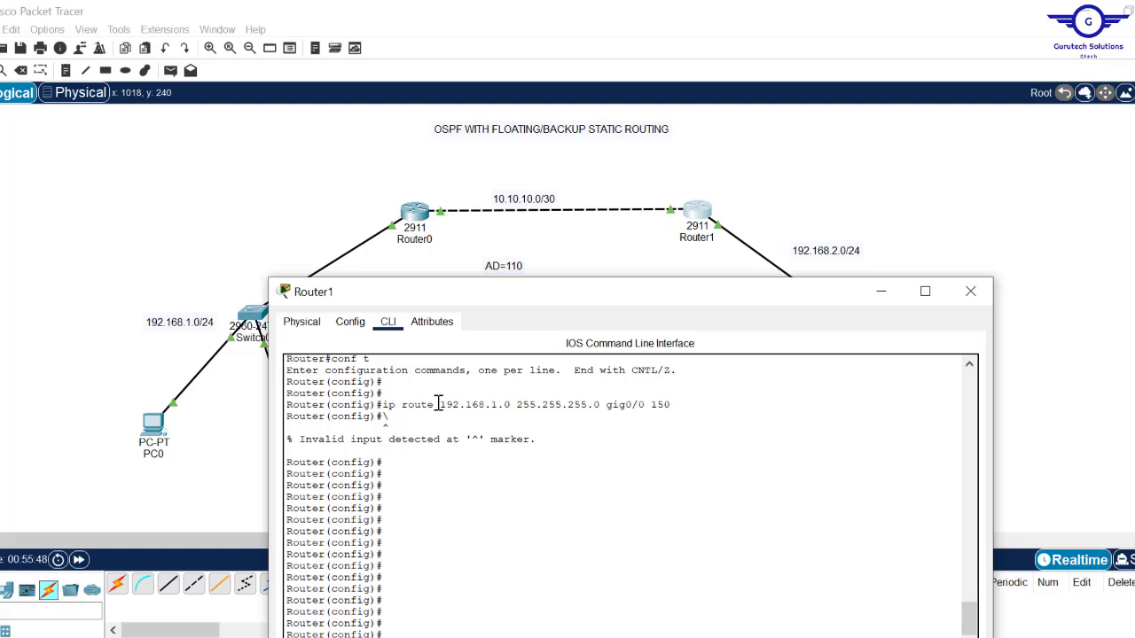
left_click_drag(434, 405, 600, 405)
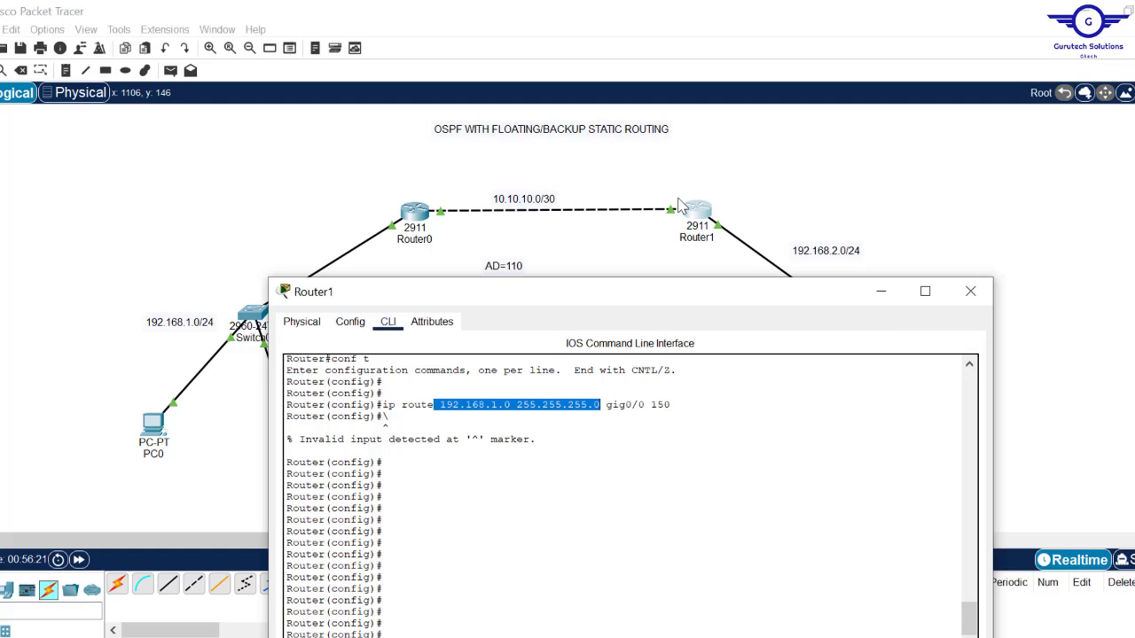
left_click_drag(680, 404, 385, 411)
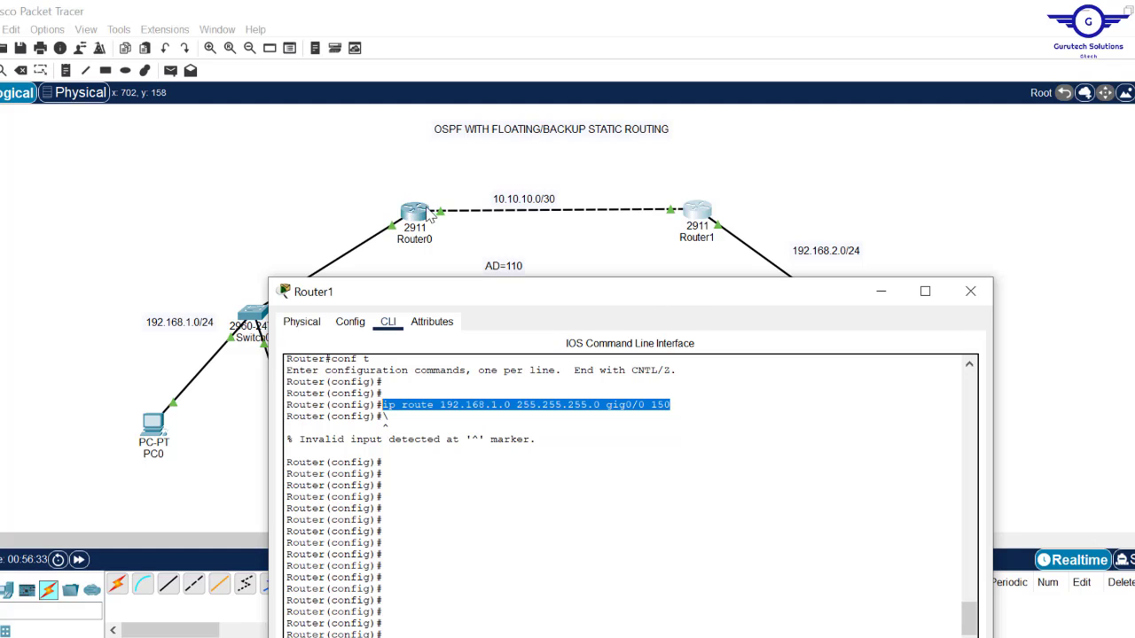
Remove OSPF process 10 from Router0 with "no router ospf 10" and put its window away.
left_click(423, 213)
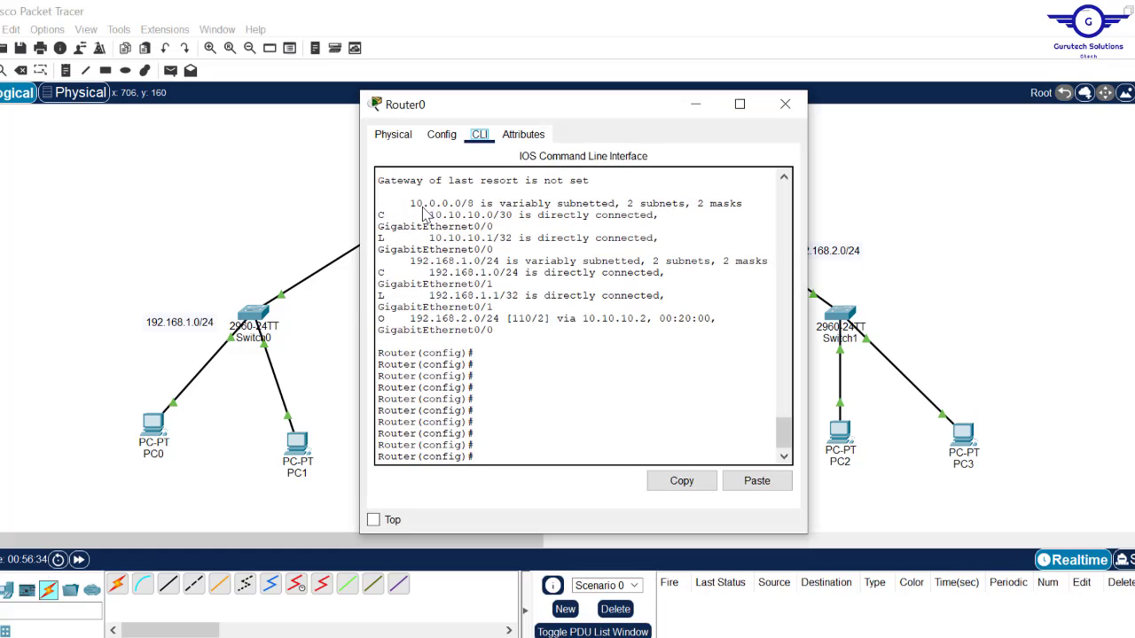
left_click(587, 434)
type("10")
key("Return")
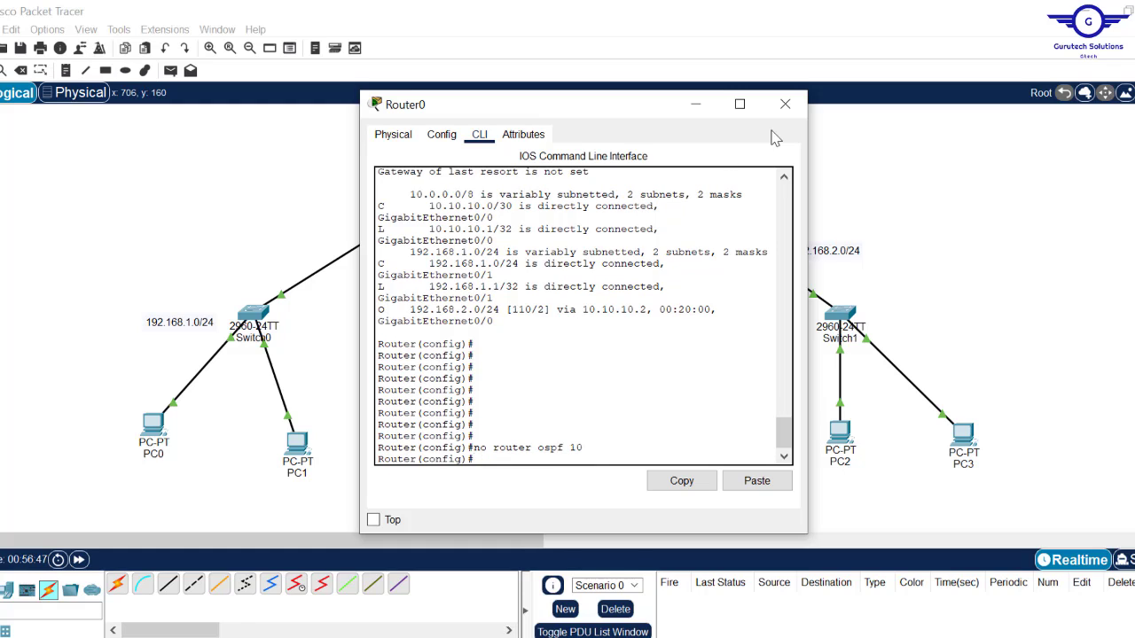
left_click(697, 102)
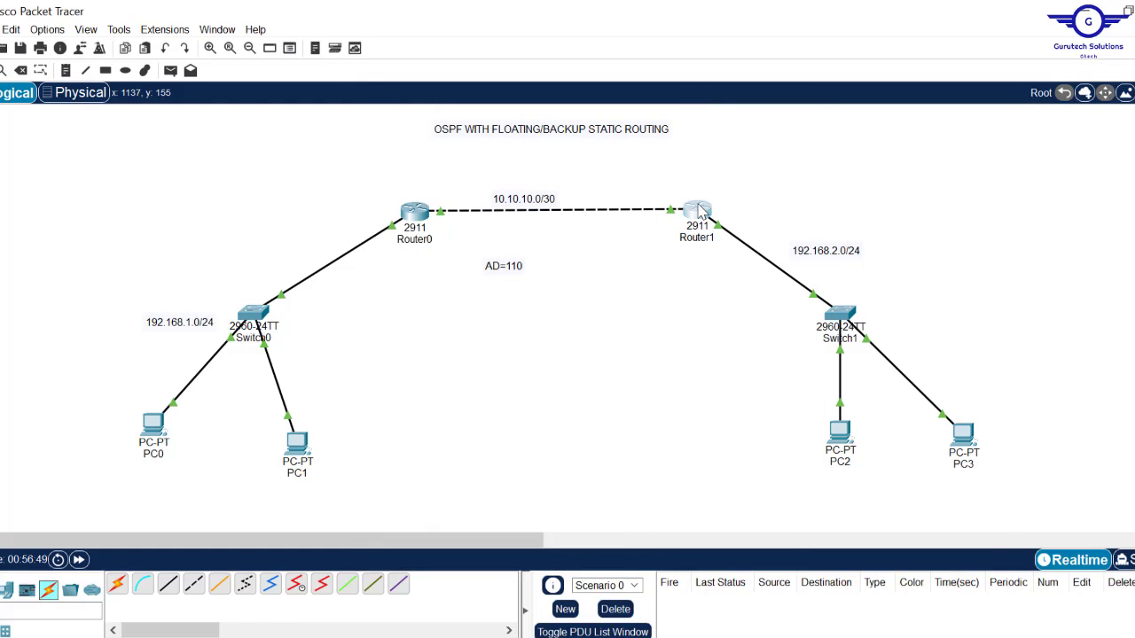
Remove OSPF process 10 from Router1 with "no router ospf 10" and put its window away.
left_click(697, 210)
left_click_drag(772, 295, 821, 104)
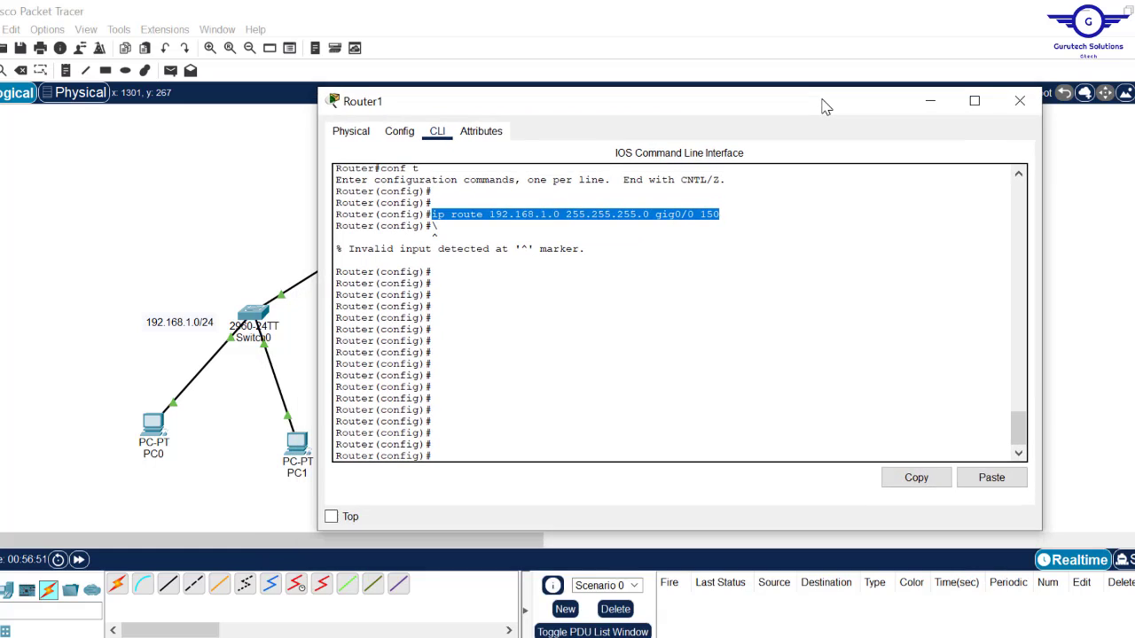
left_click(685, 343)
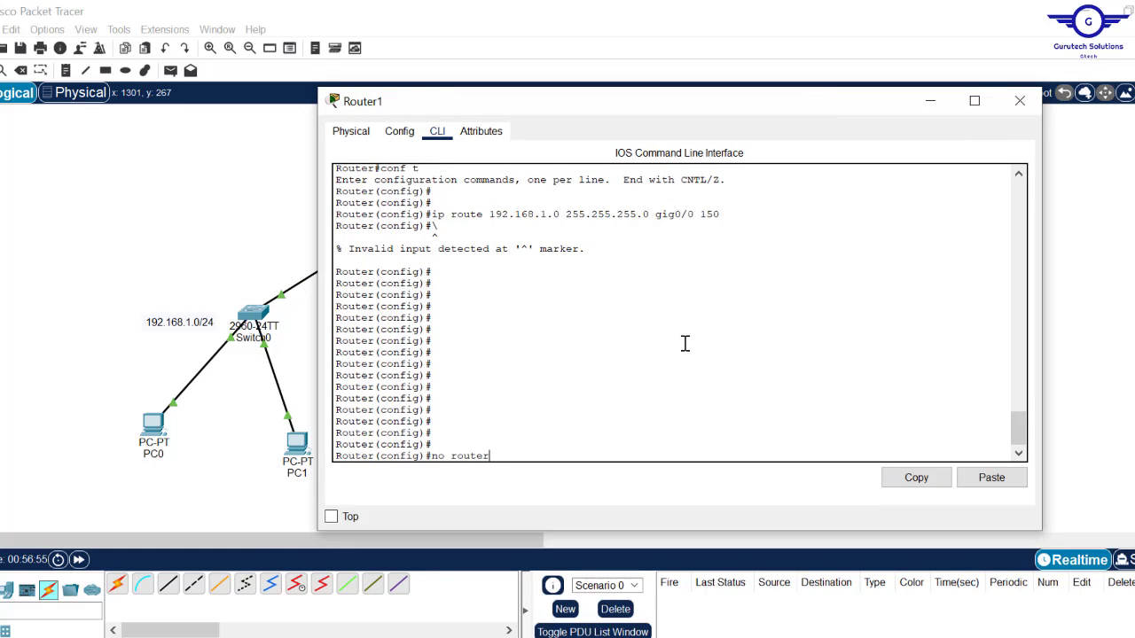
type("no router ospf 10")
key("Return")
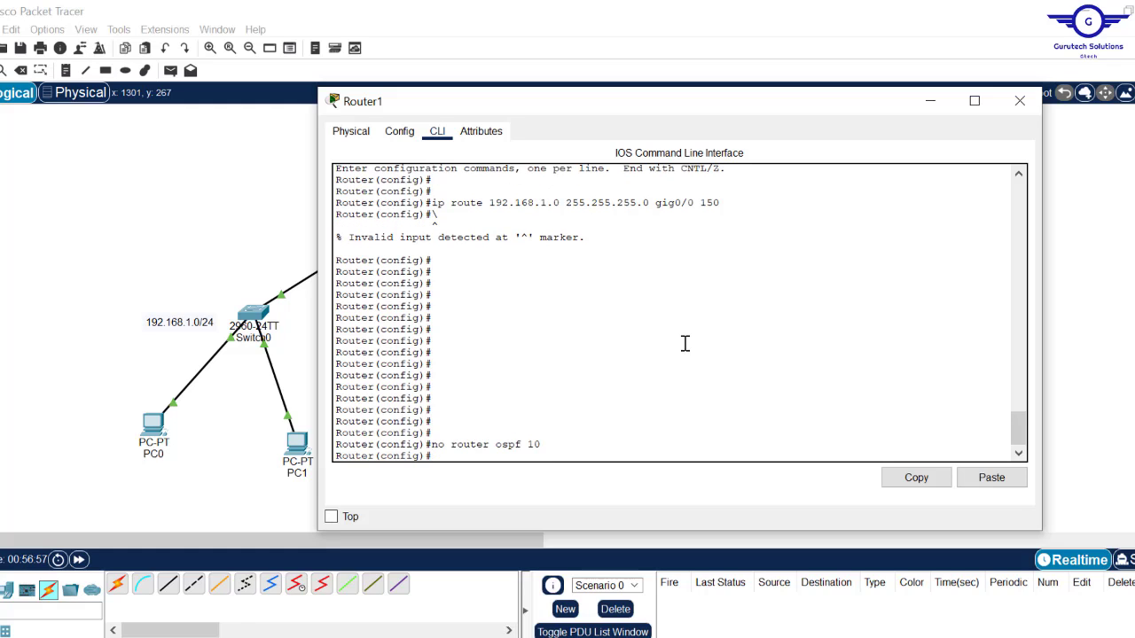
left_click(930, 100)
Check the earlier pings to 192.168.2.20 in PC1's command prompt.
left_click(297, 443)
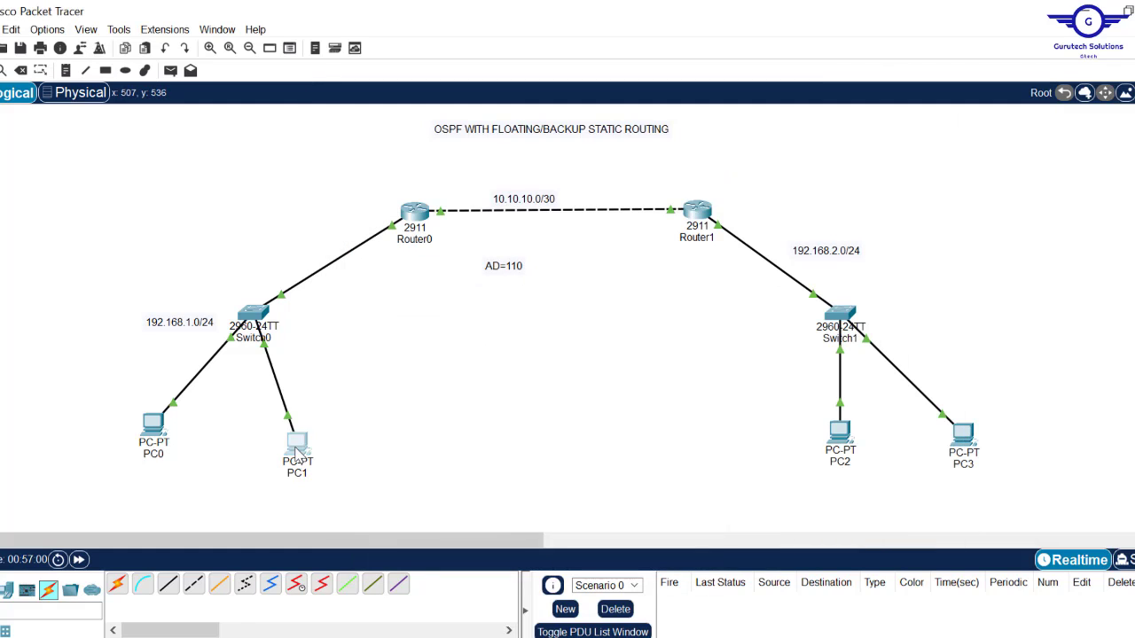
left_click(656, 190)
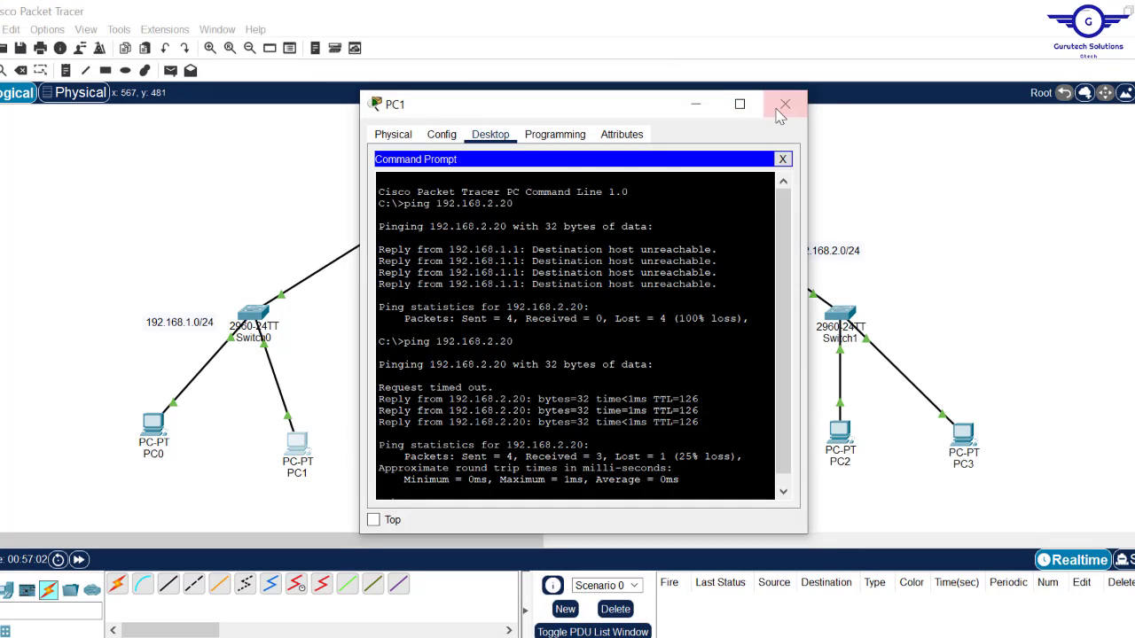
left_click(696, 104)
Display Router0's current routing table by running "do sh ip route" again.
left_click(414, 211)
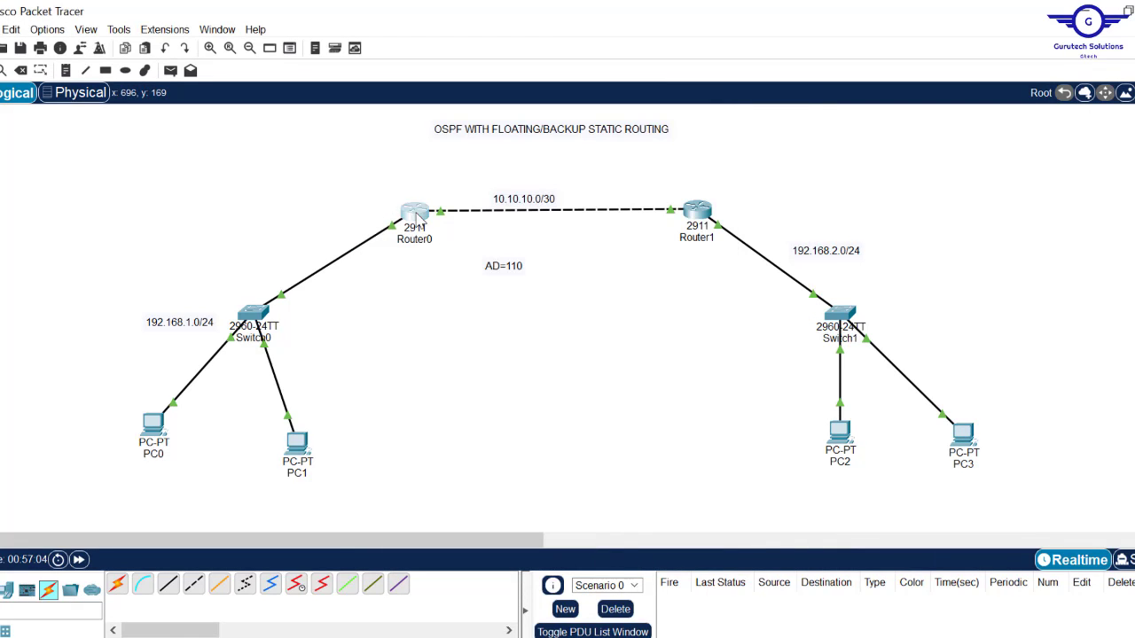
key("Return")
key("Return")
key("Return")
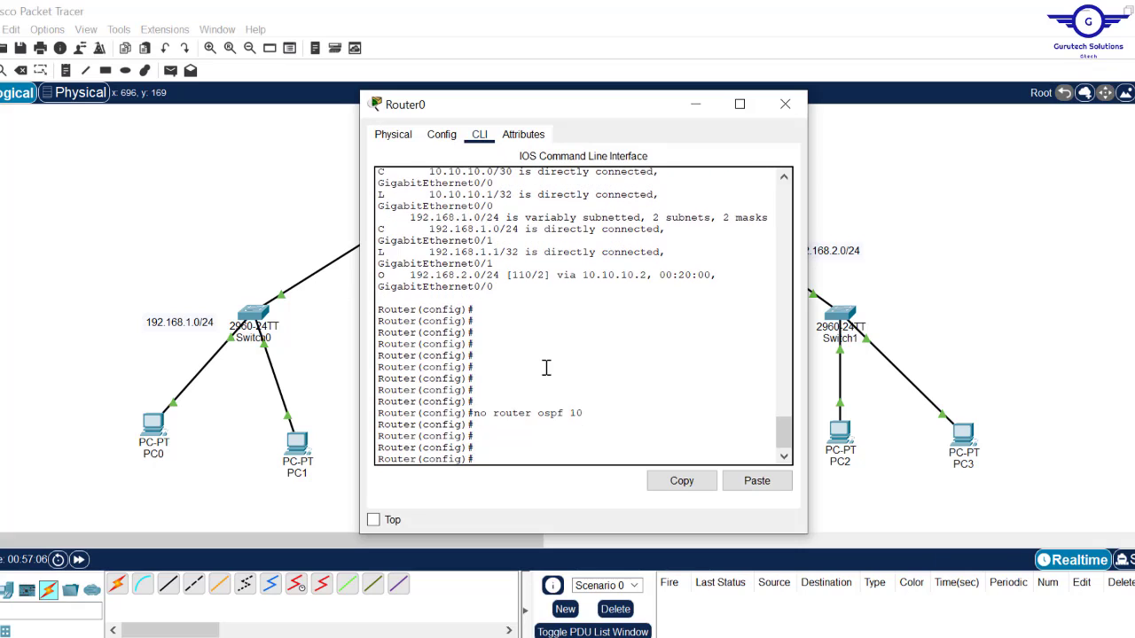
key("Up")
key("Up")
key("Return")
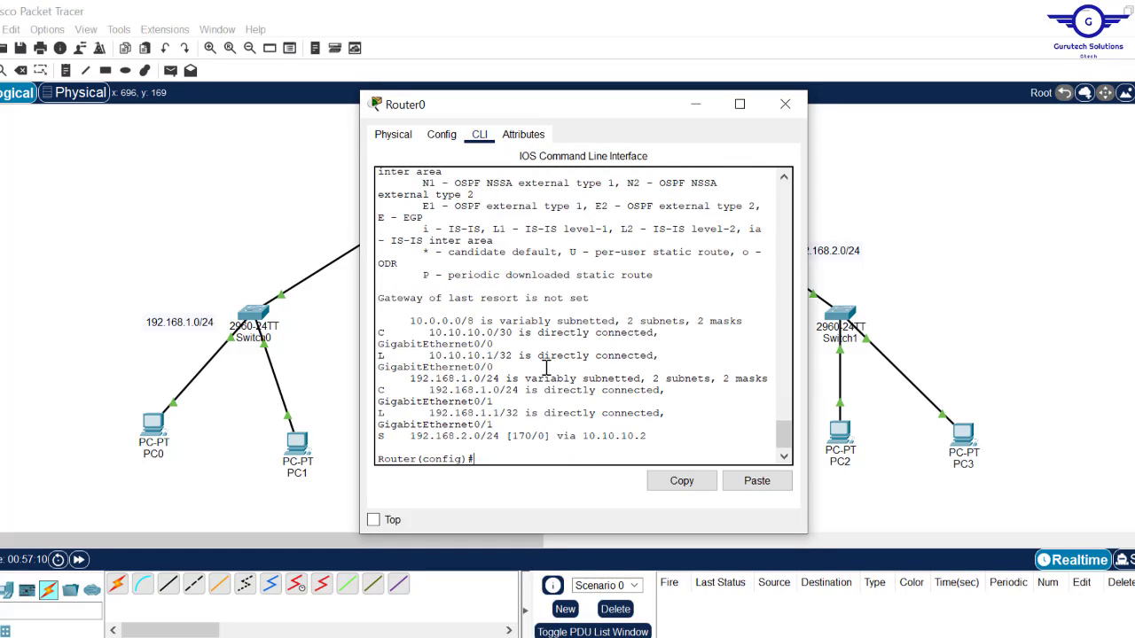
key("Return")
key("Return")
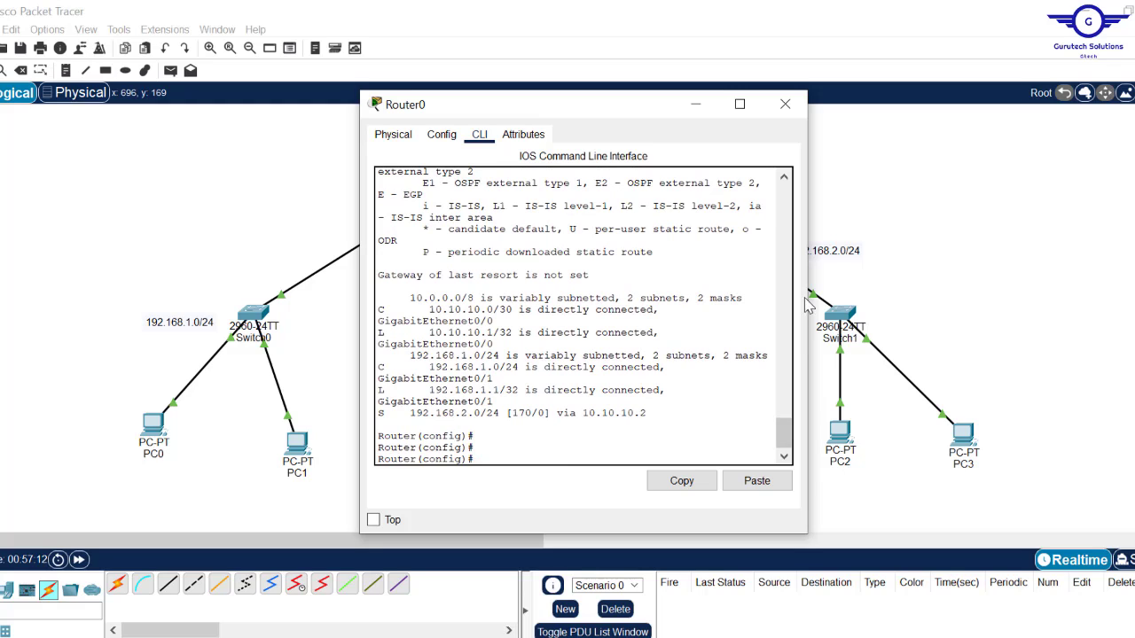
Widen Router0's window and examine the static entry for 192.168.2.0/24, including its route code and administrative distance.
left_click_drag(807, 303, 1107, 302)
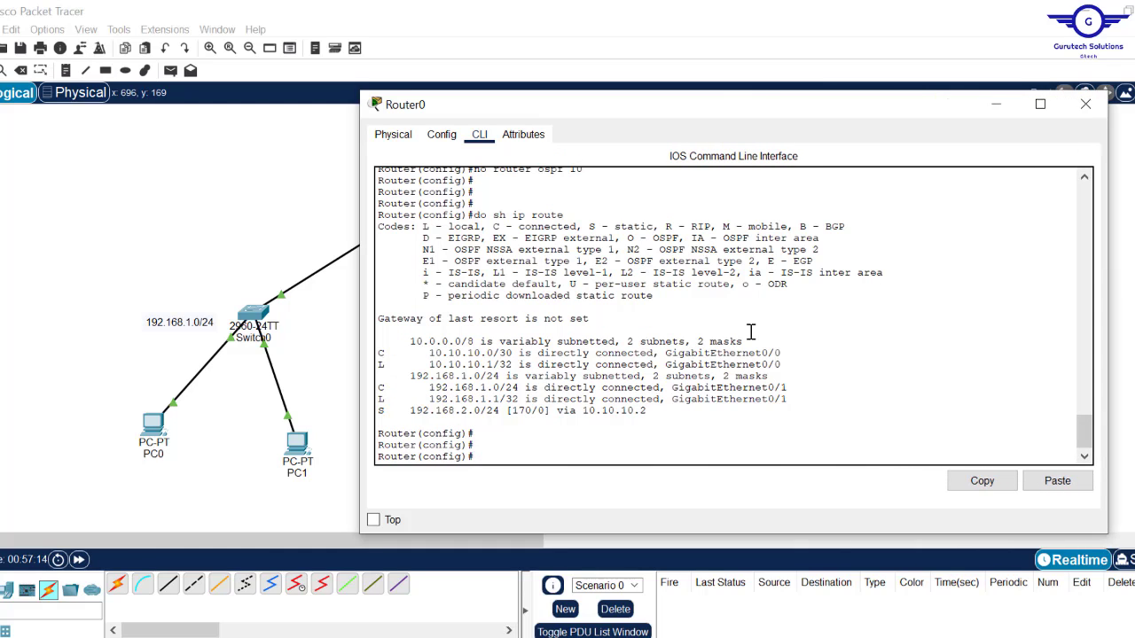
left_click(652, 411)
left_click_drag(423, 419, 380, 410)
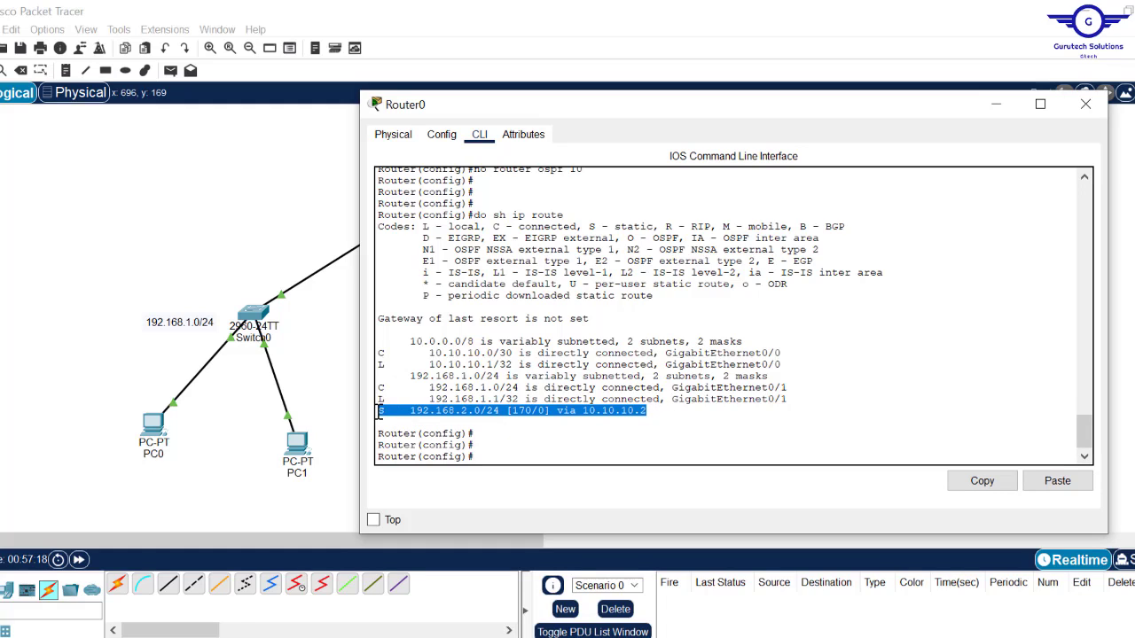
left_click(384, 411)
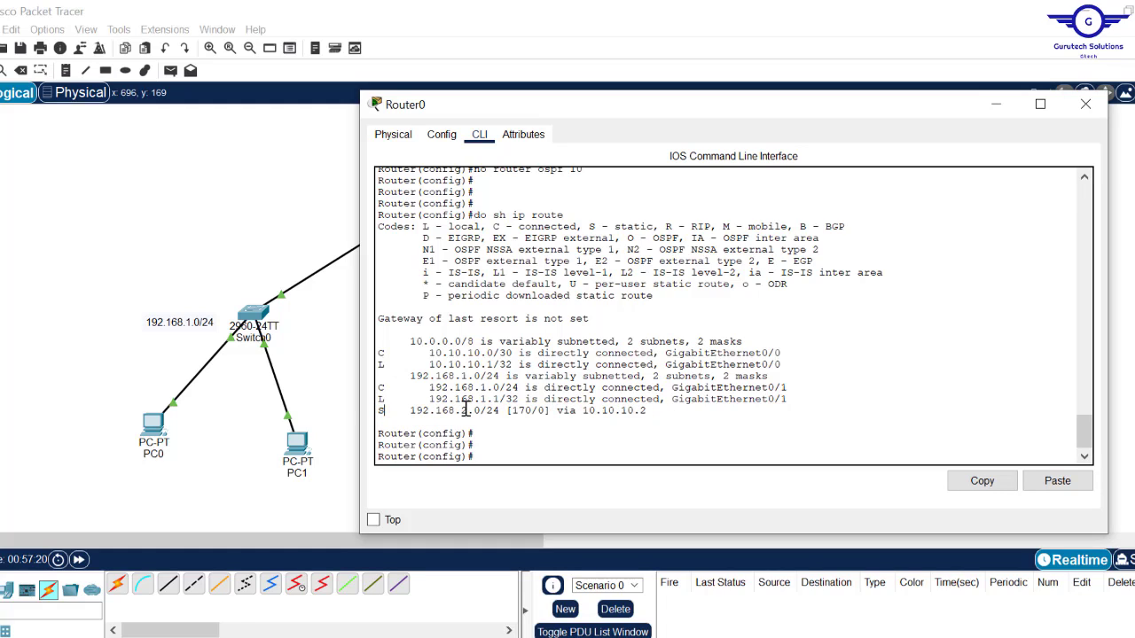
left_click_drag(529, 411, 512, 411)
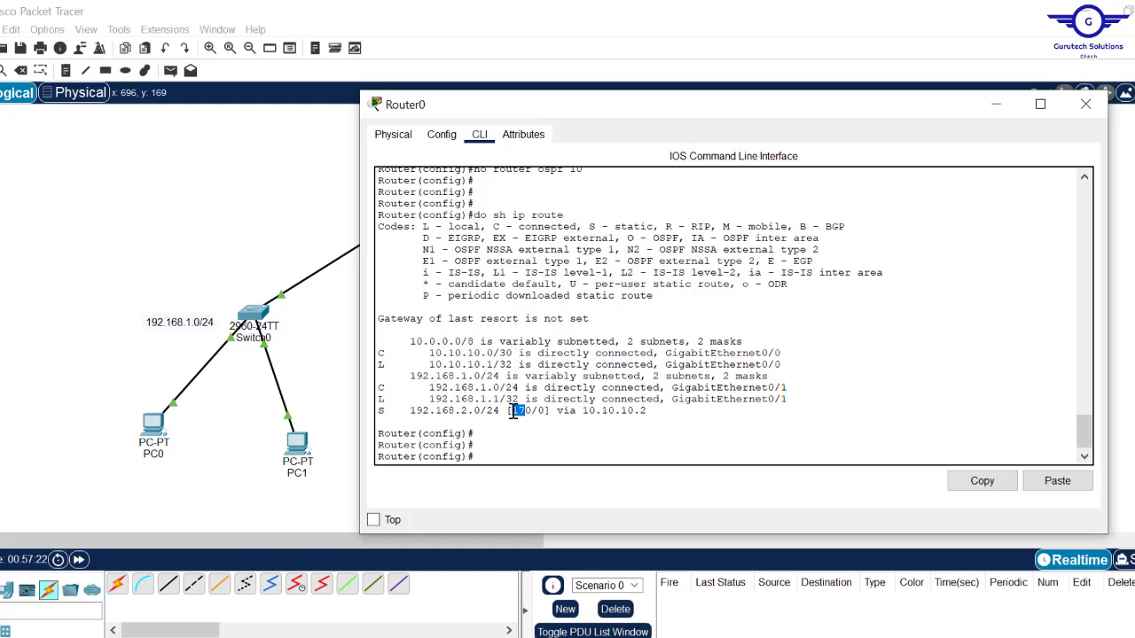
Close Router0, open Router1's CLI and examine the 192.168.1.0/24 entry in its earlier routing table.
left_click(1085, 105)
left_click(698, 212)
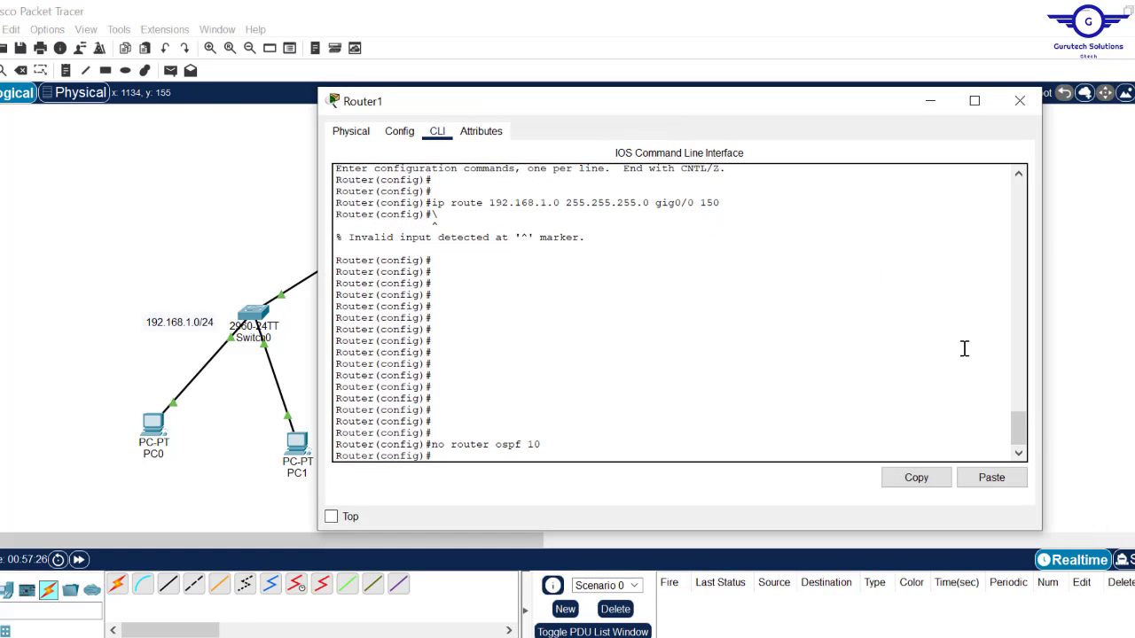
left_click_drag(1016, 425, 1018, 400)
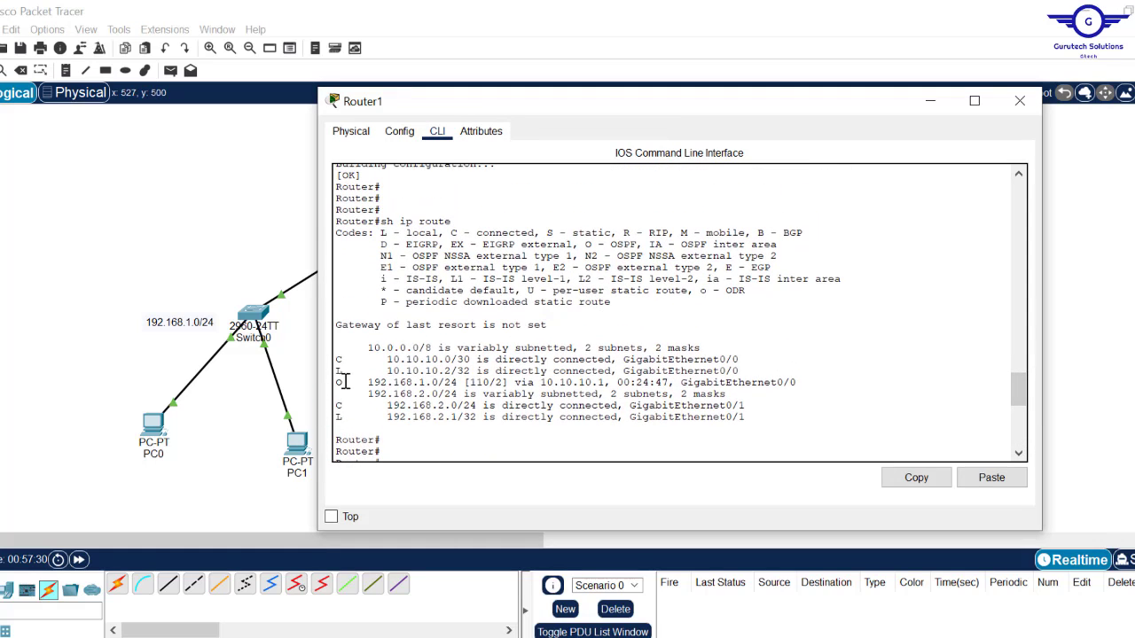
left_click_drag(337, 382, 759, 391)
left_click(770, 410)
Display Router1's current routing table with "do sh ip route" and examine the static entry for 192.168.1.0/24.
key("Up")
key("Up")
key("Up")
key("Up")
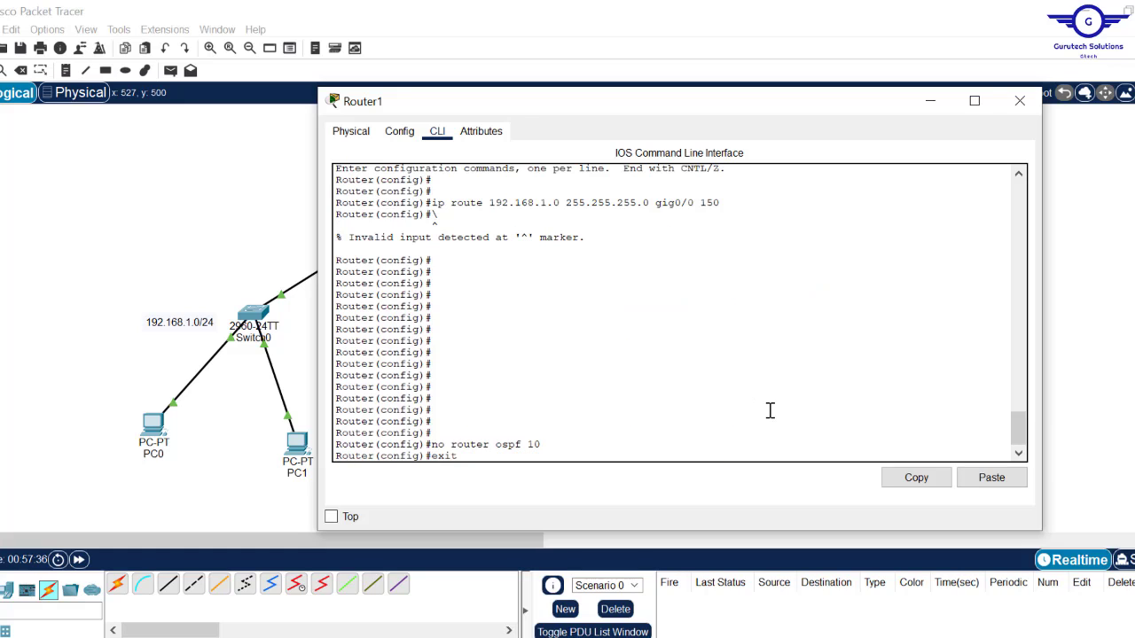
key("Down")
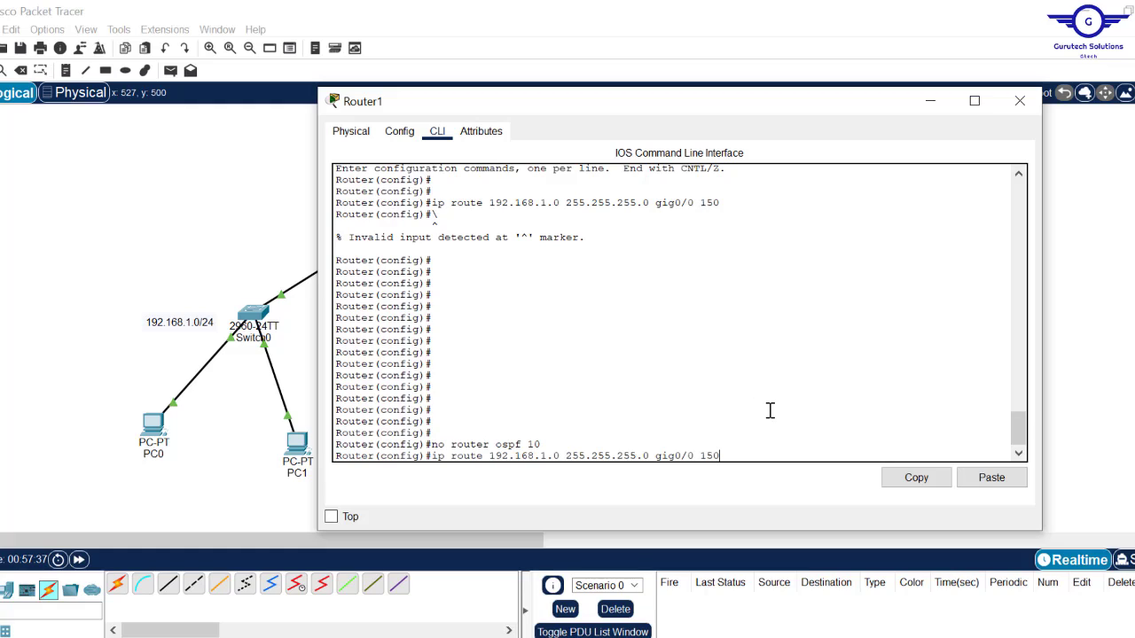
key("Up")
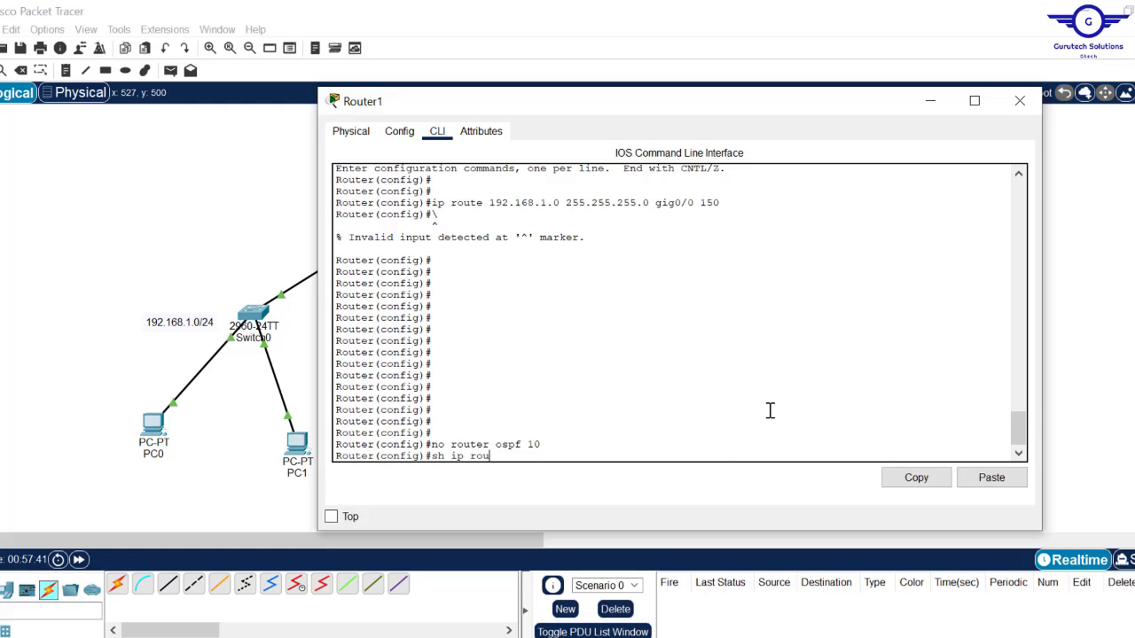
key("Return")
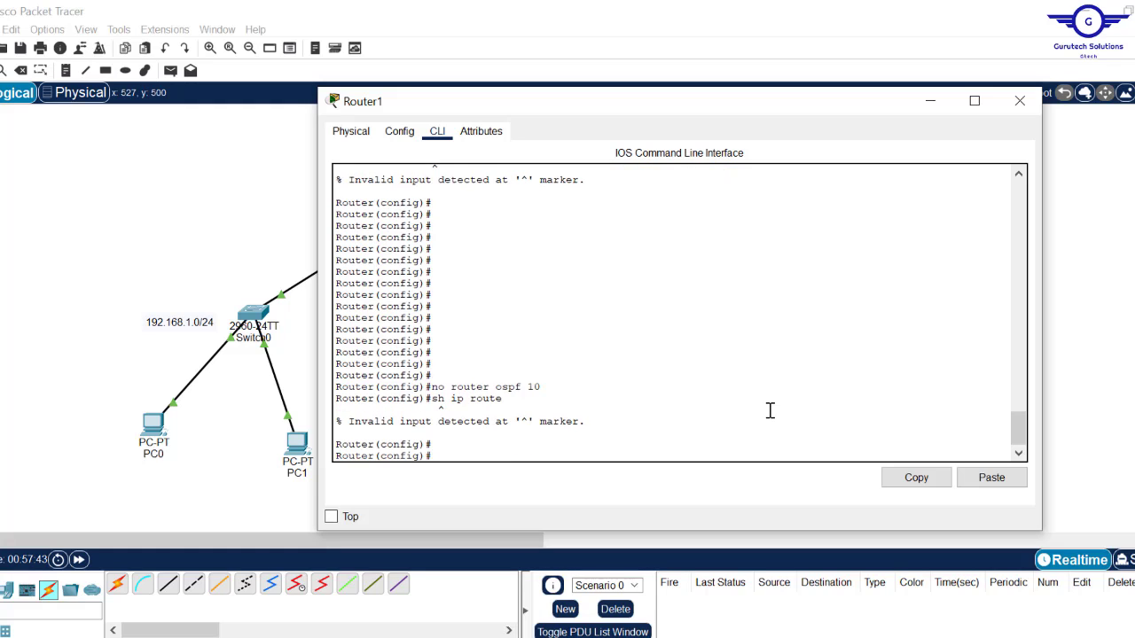
key("Up")
type("do")
key("Return")
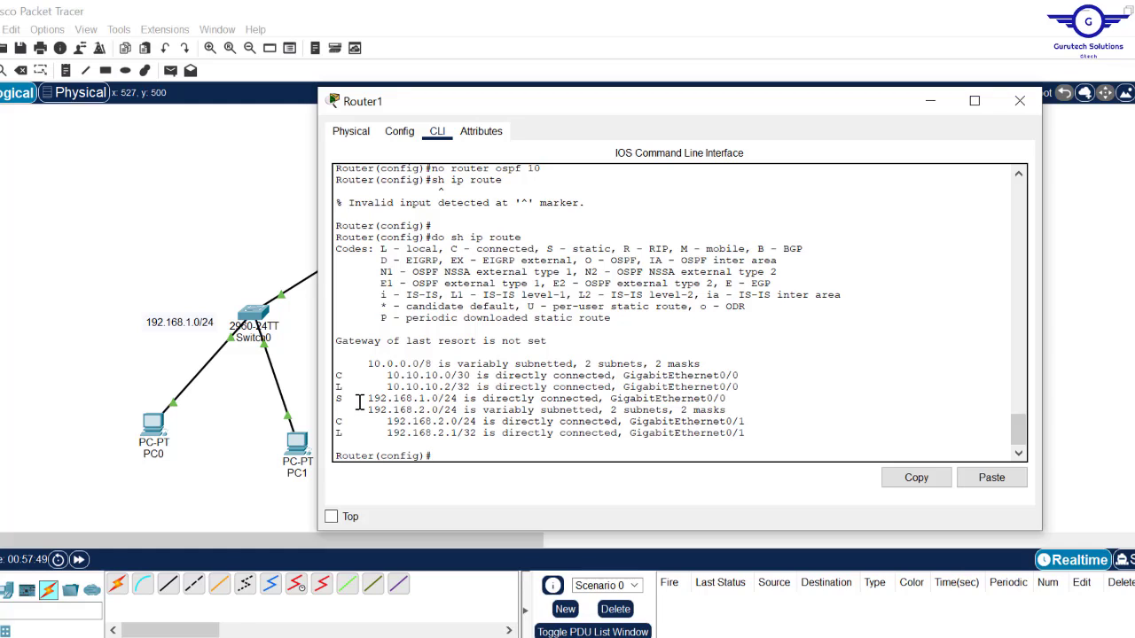
left_click_drag(359, 401, 733, 407)
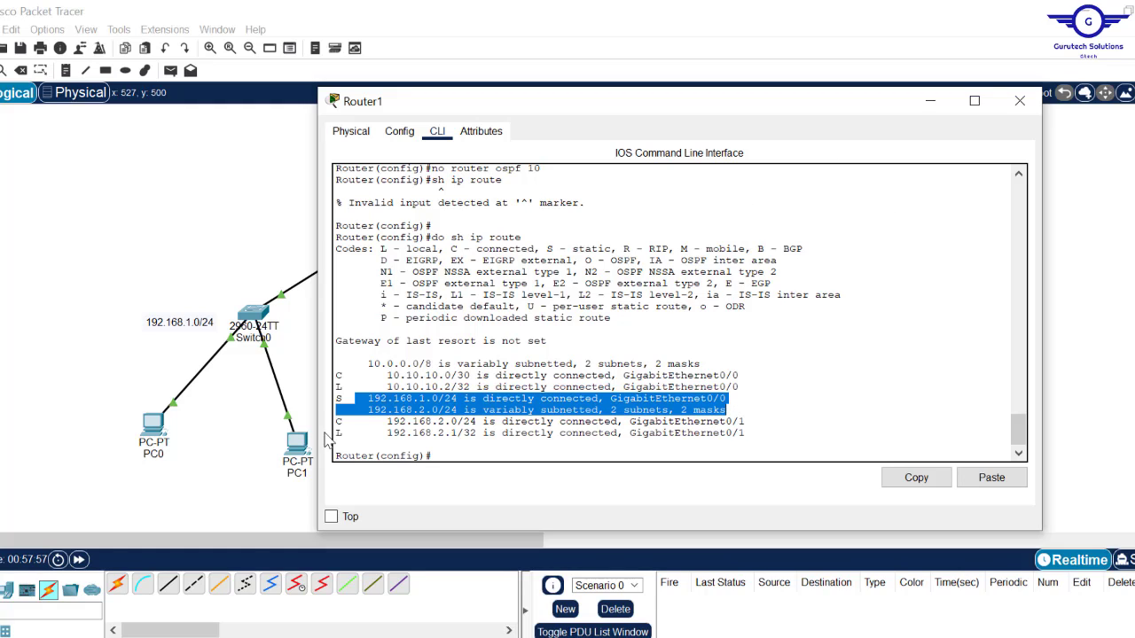
Ping 192.168.2.20 again from PC1's command prompt and put its window away.
left_click(311, 448)
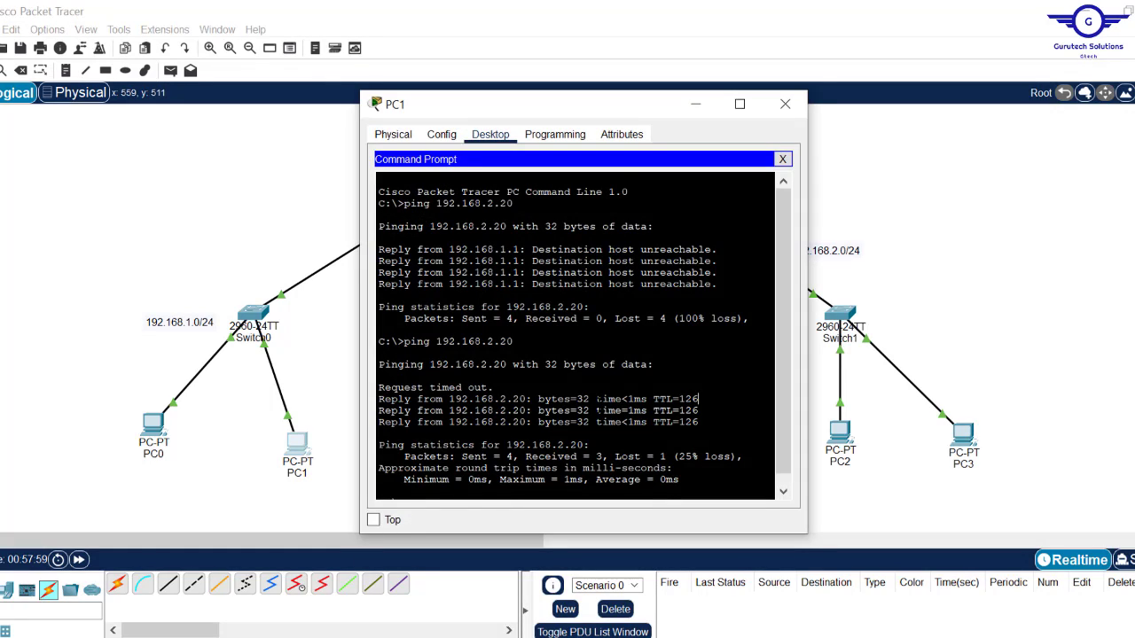
key("Up")
key("Return")
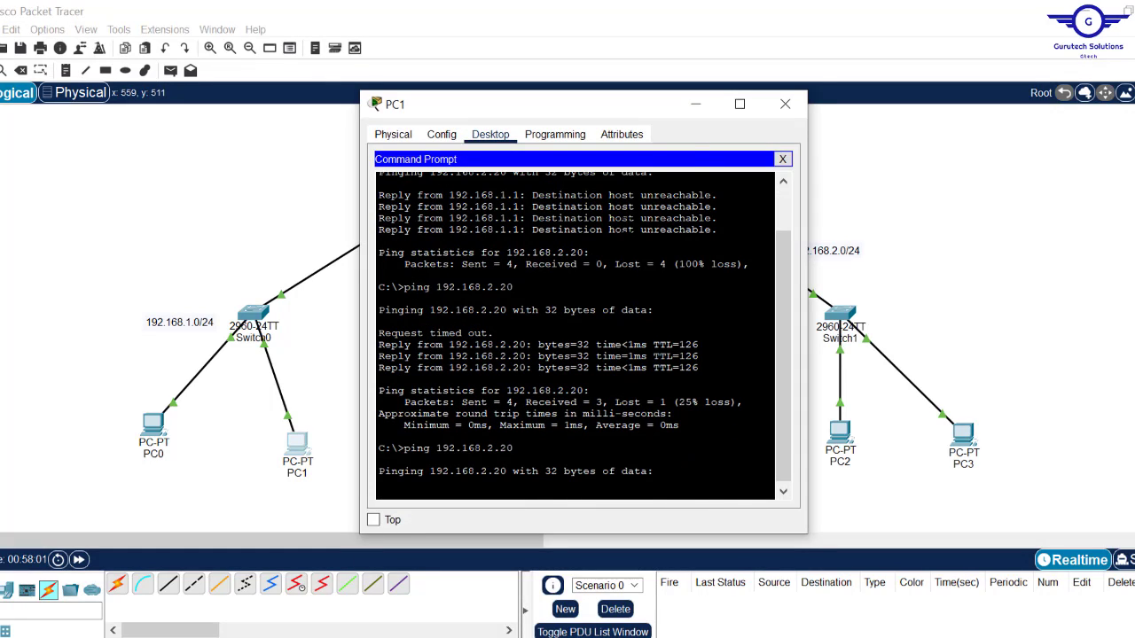
left_click(688, 117)
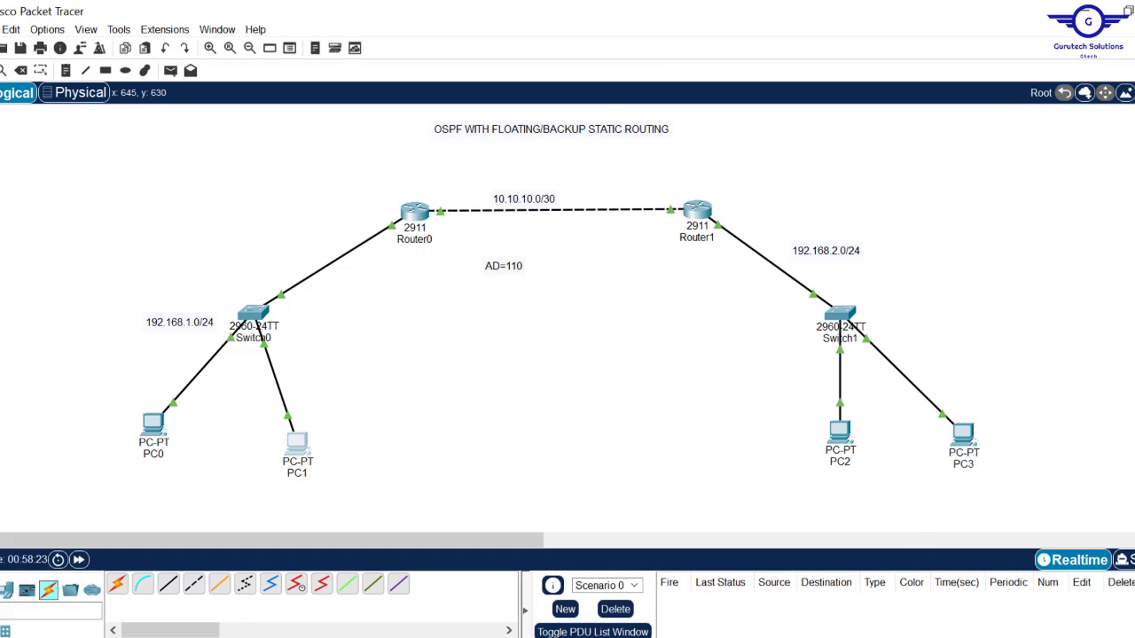
Bring PC1's command prompt back, review the replies from 192.168.2.20 to the earlier ping, and close its window.
mouse_move(440, 637)
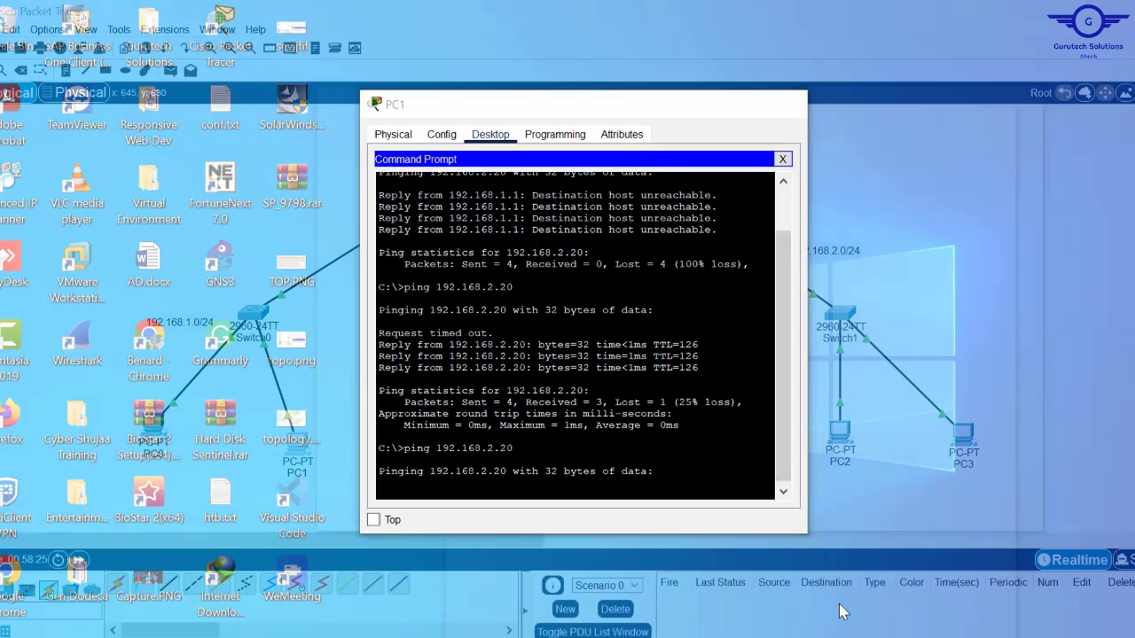
left_click(842, 603)
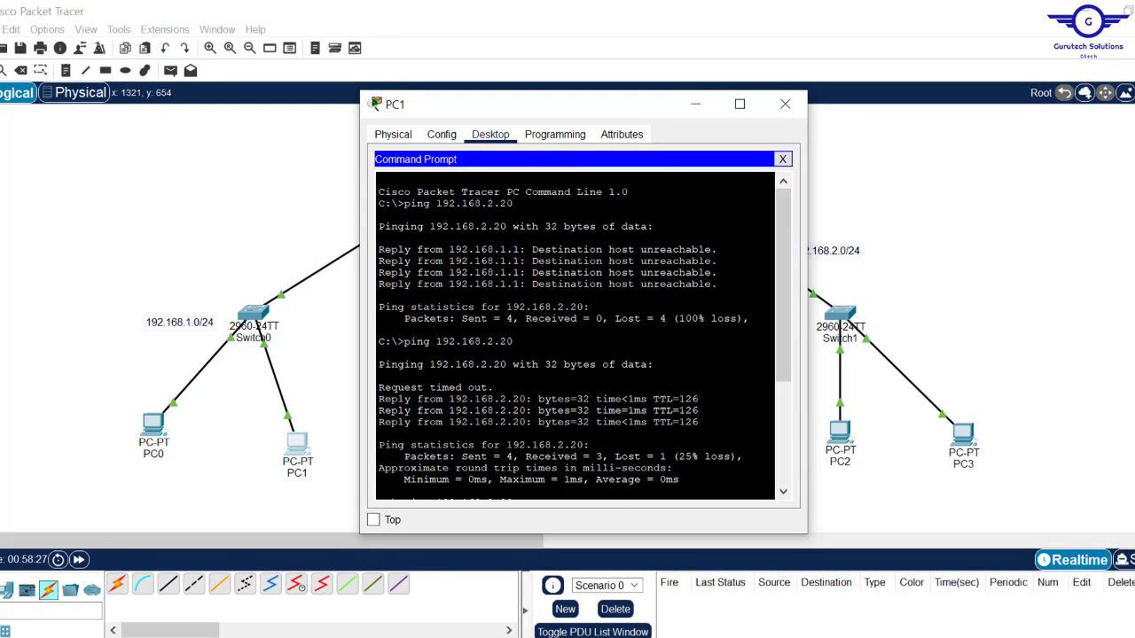
left_click_drag(700, 423, 373, 404)
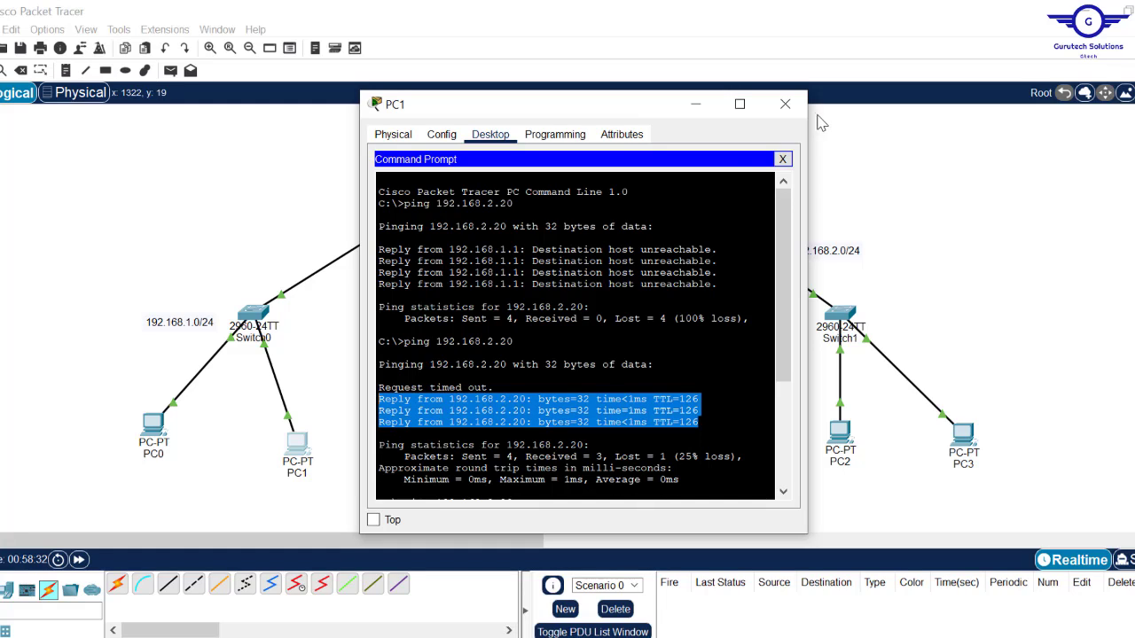
left_click(786, 106)
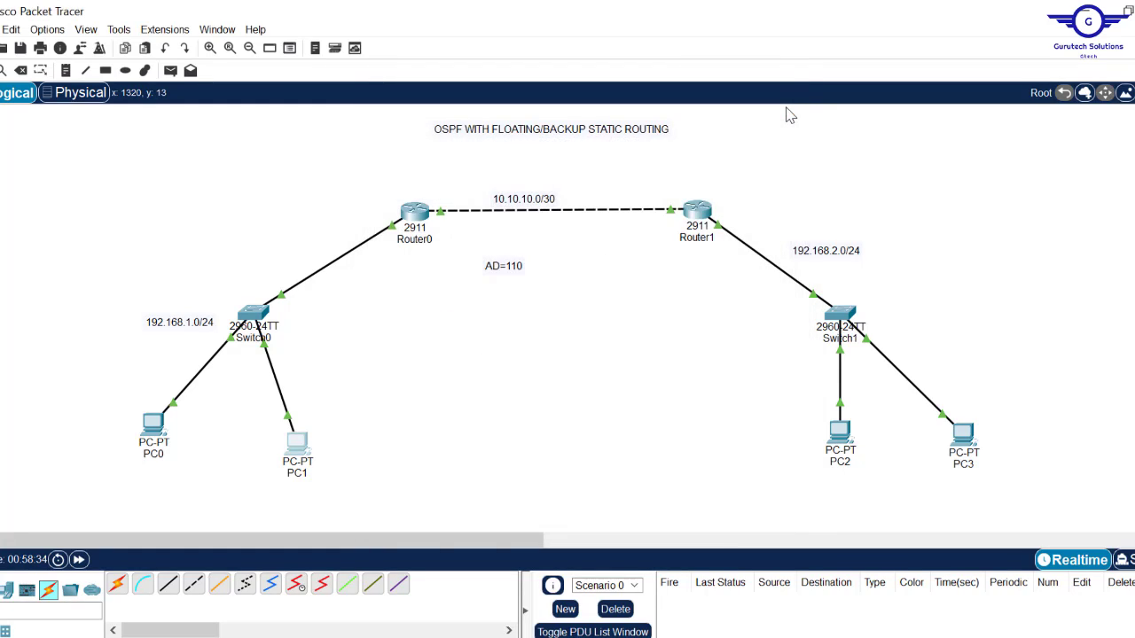